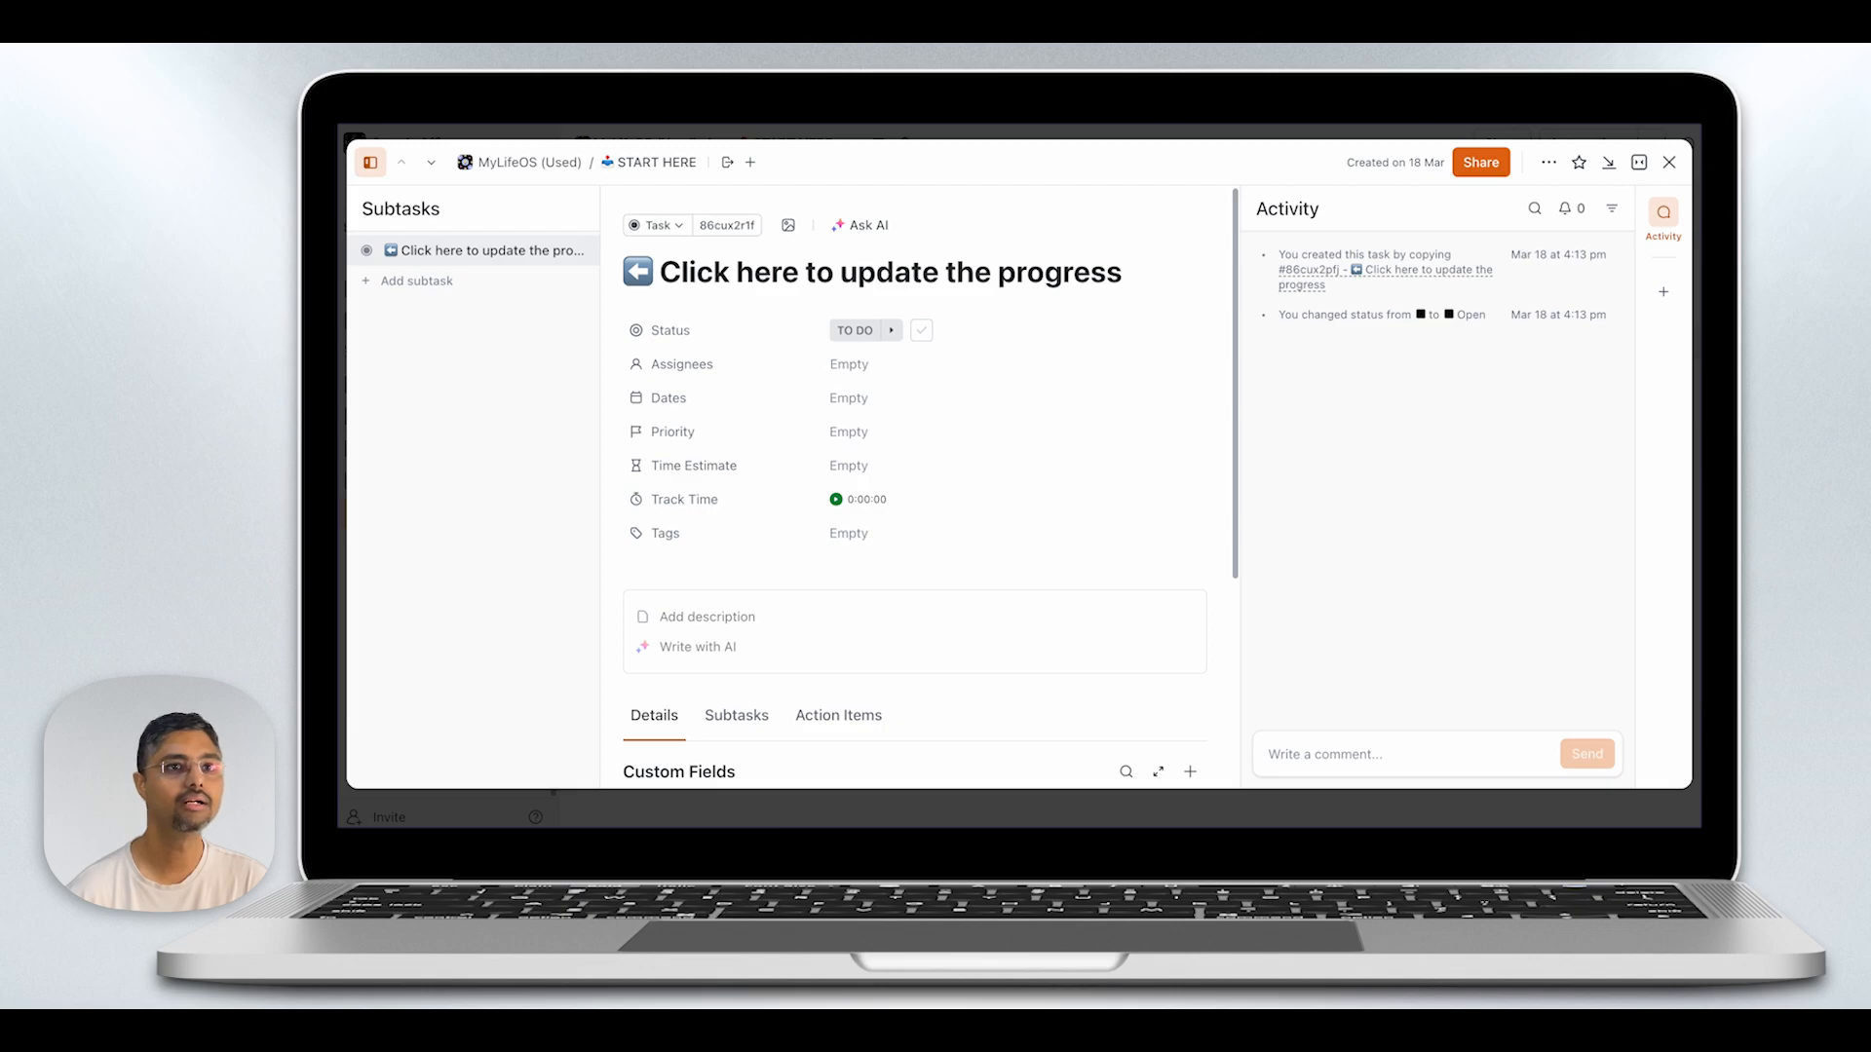
# - Close the open task and delete all eight sample tasks from the START HERE list
pyautogui.click(1669, 162)
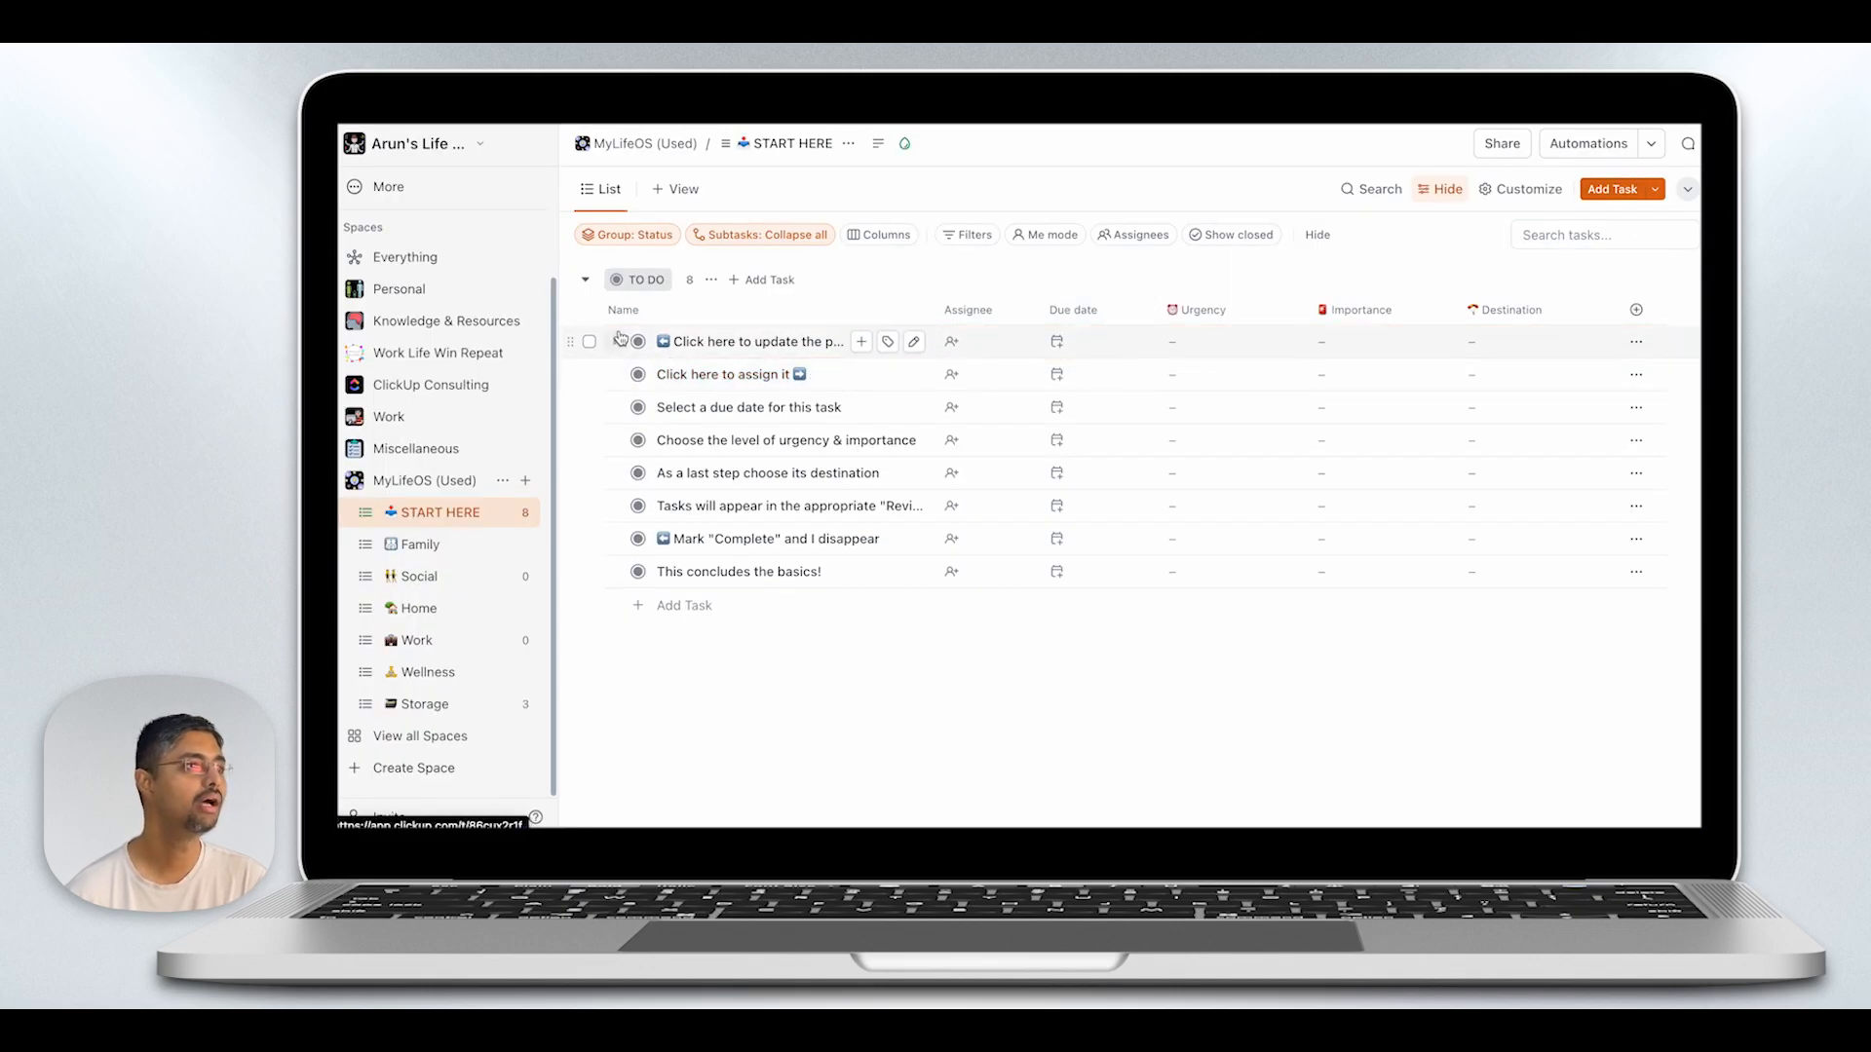
pyautogui.click(589, 311)
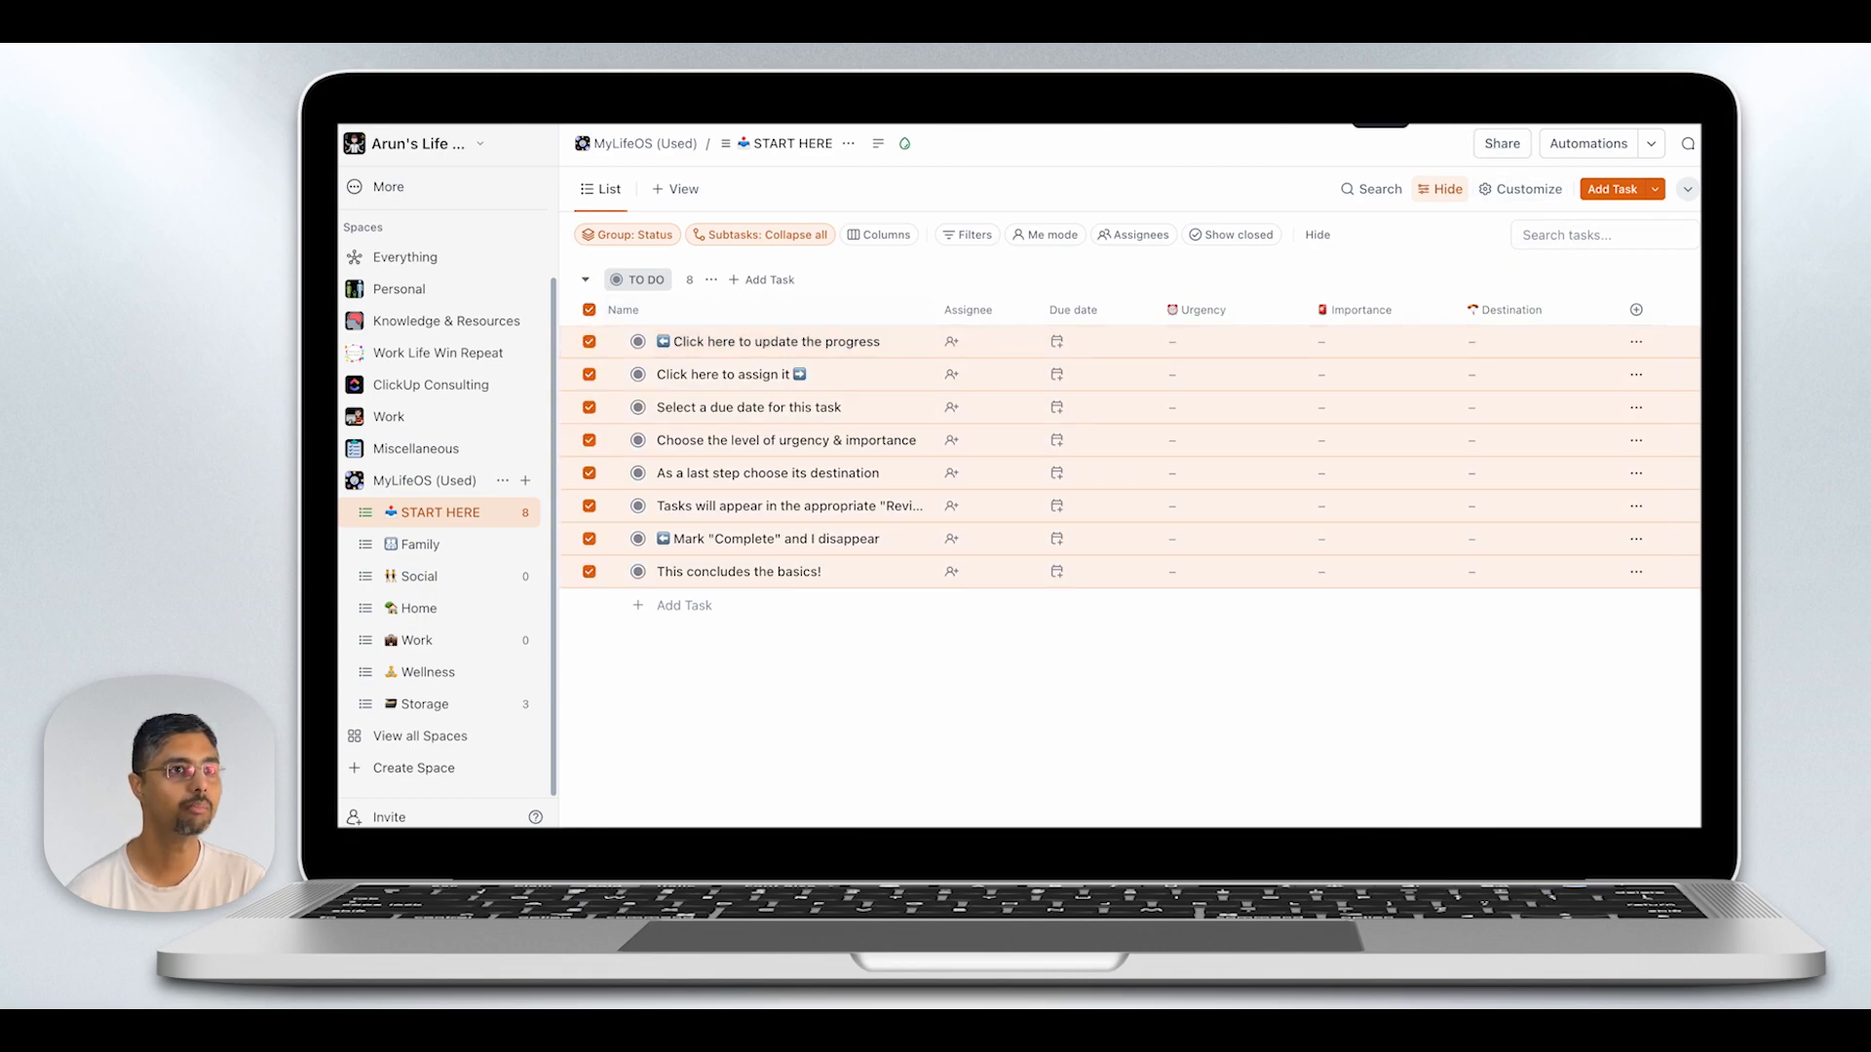
pyautogui.click(1352, 124)
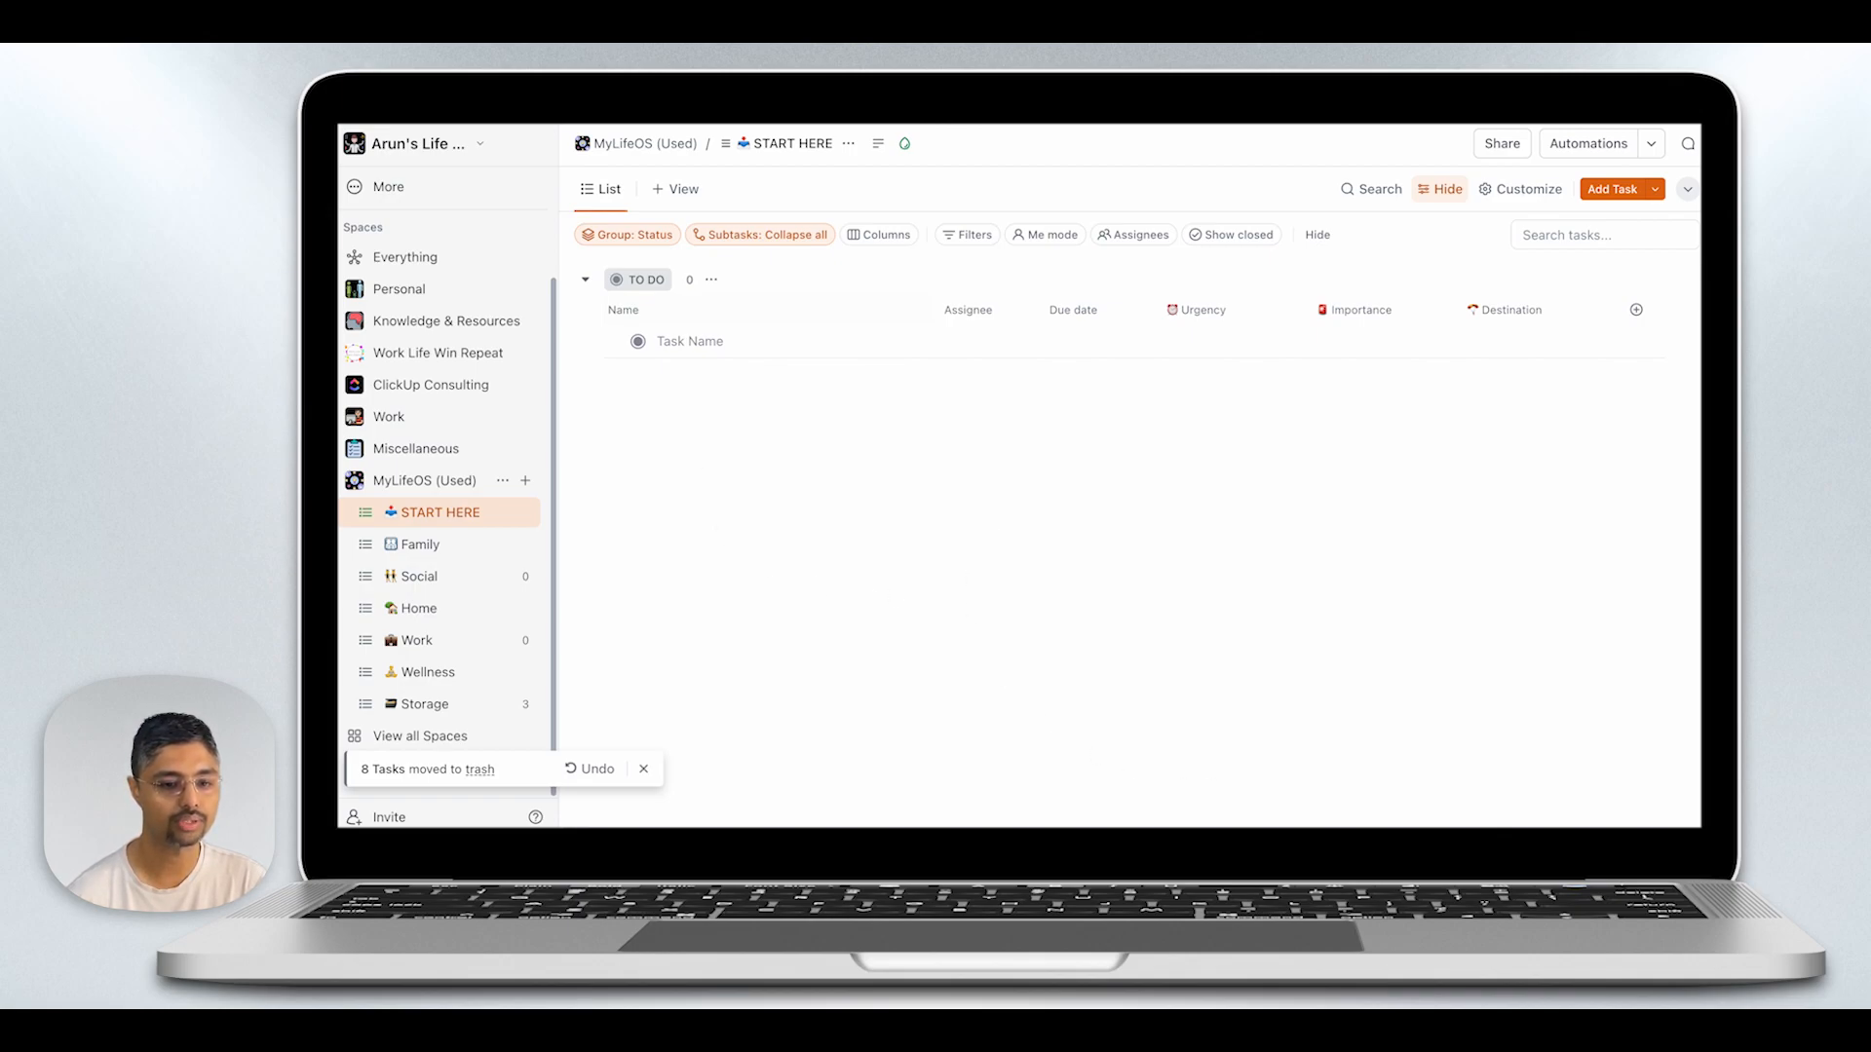
# - Paste the copied batch of eight tasks, from "Return suede shoes (Bad fit)" to "Weekly workout", into the START HERE list
pyautogui.click(677, 343)
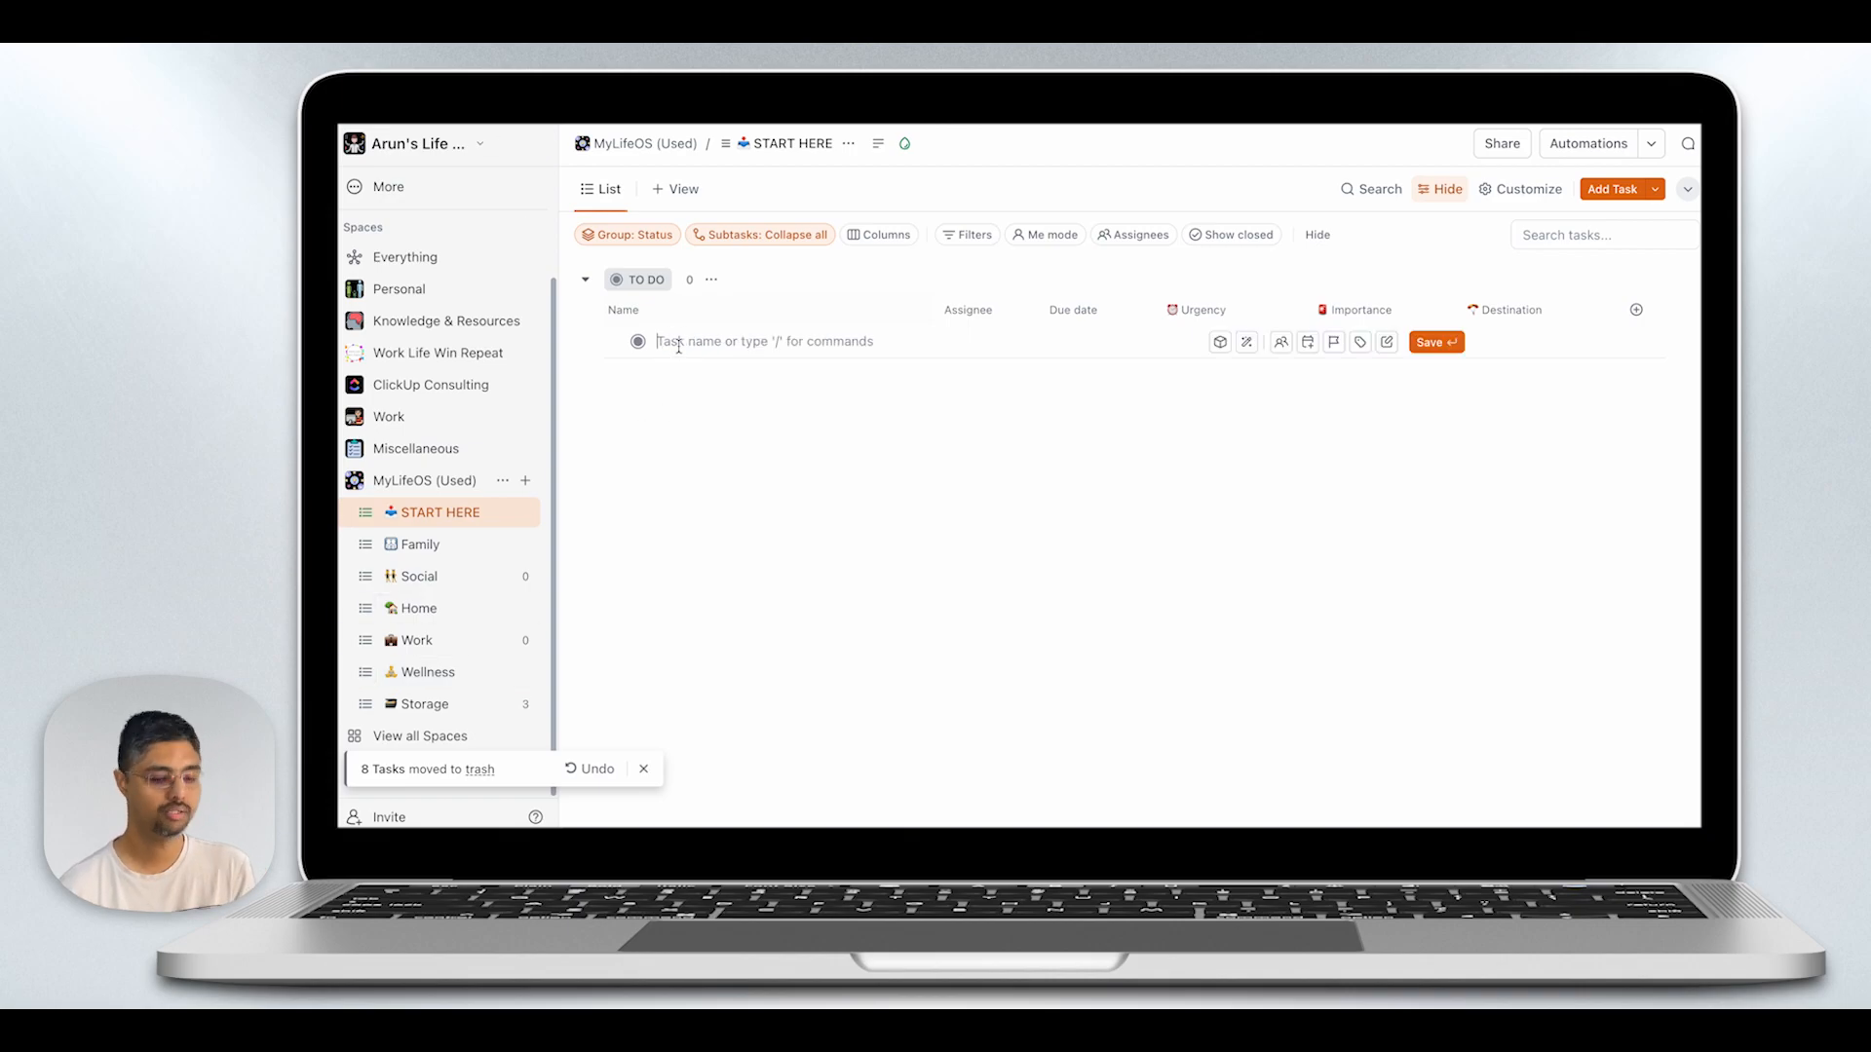
pyautogui.write("Return suede shoes (Bad fit) Prepare diorama for school fair Dinner with friends this weekend Attend PTA meeting Cleanup the children's bedroom Garage remodelling Publish YouTube video Weekly workout")
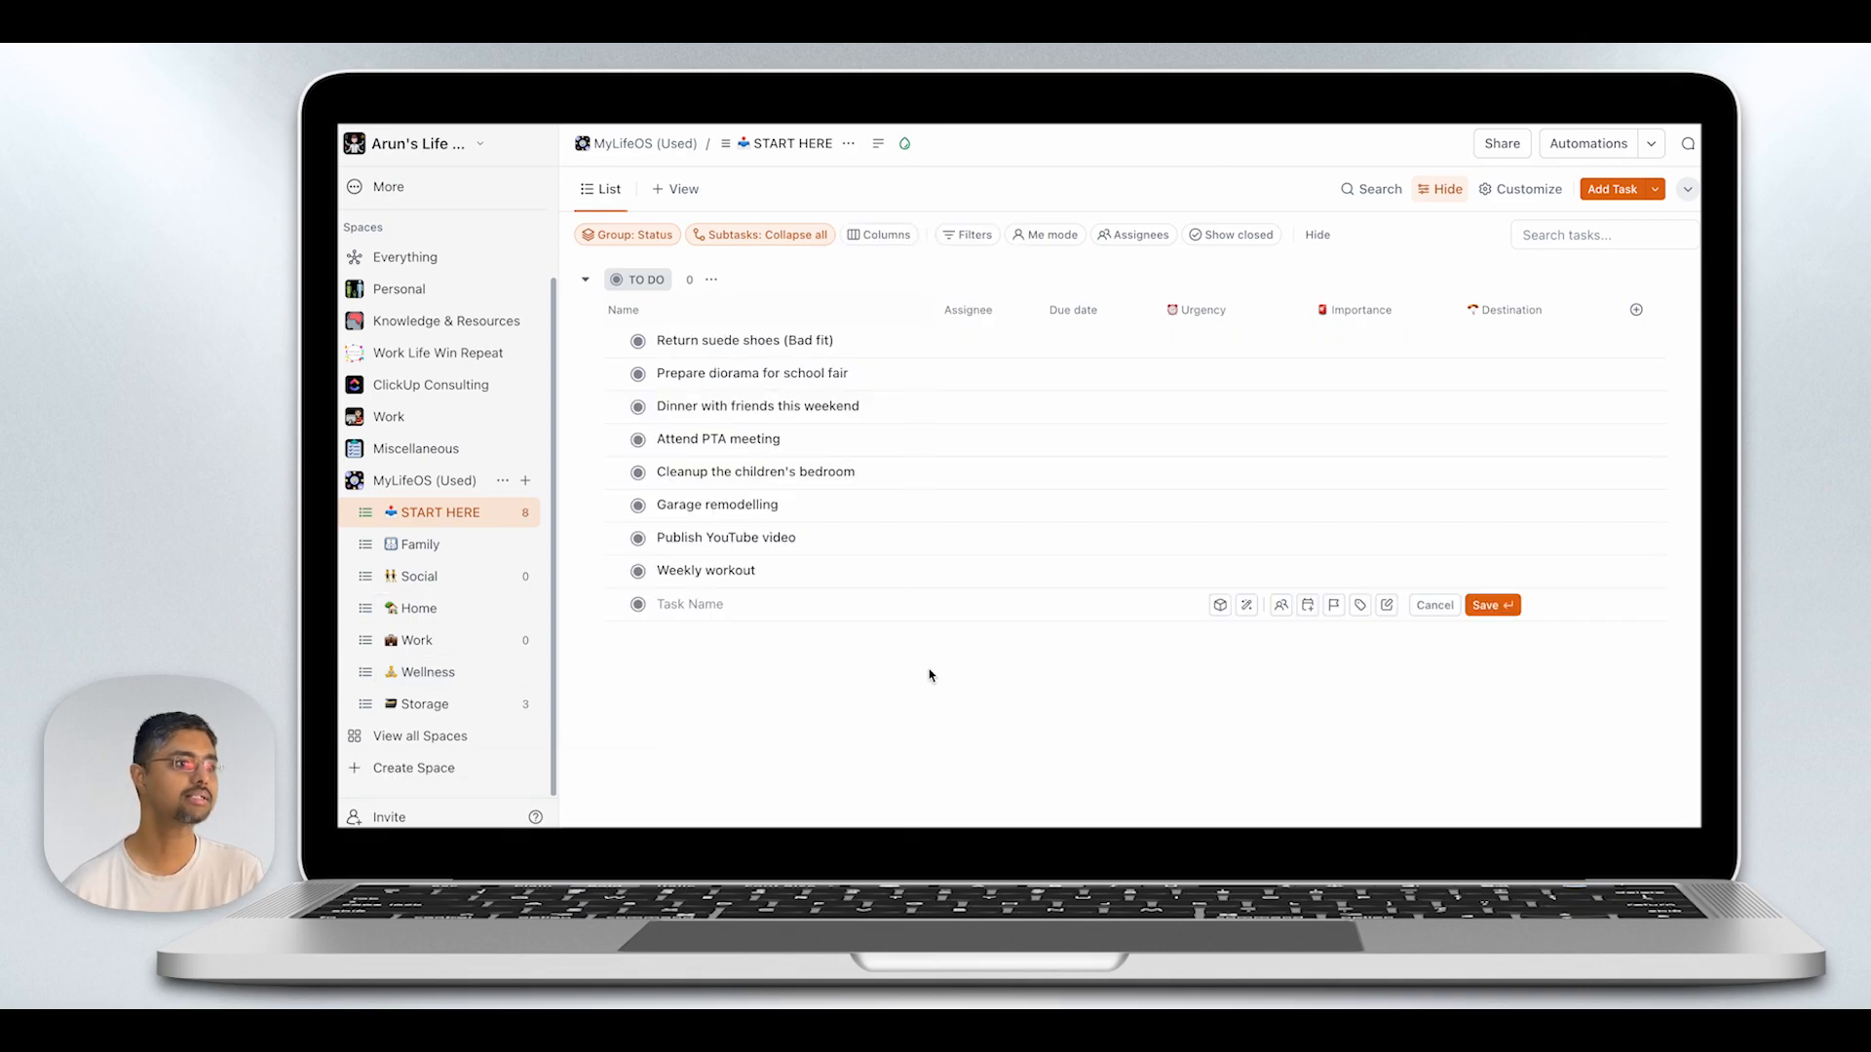
pyautogui.click(1430, 604)
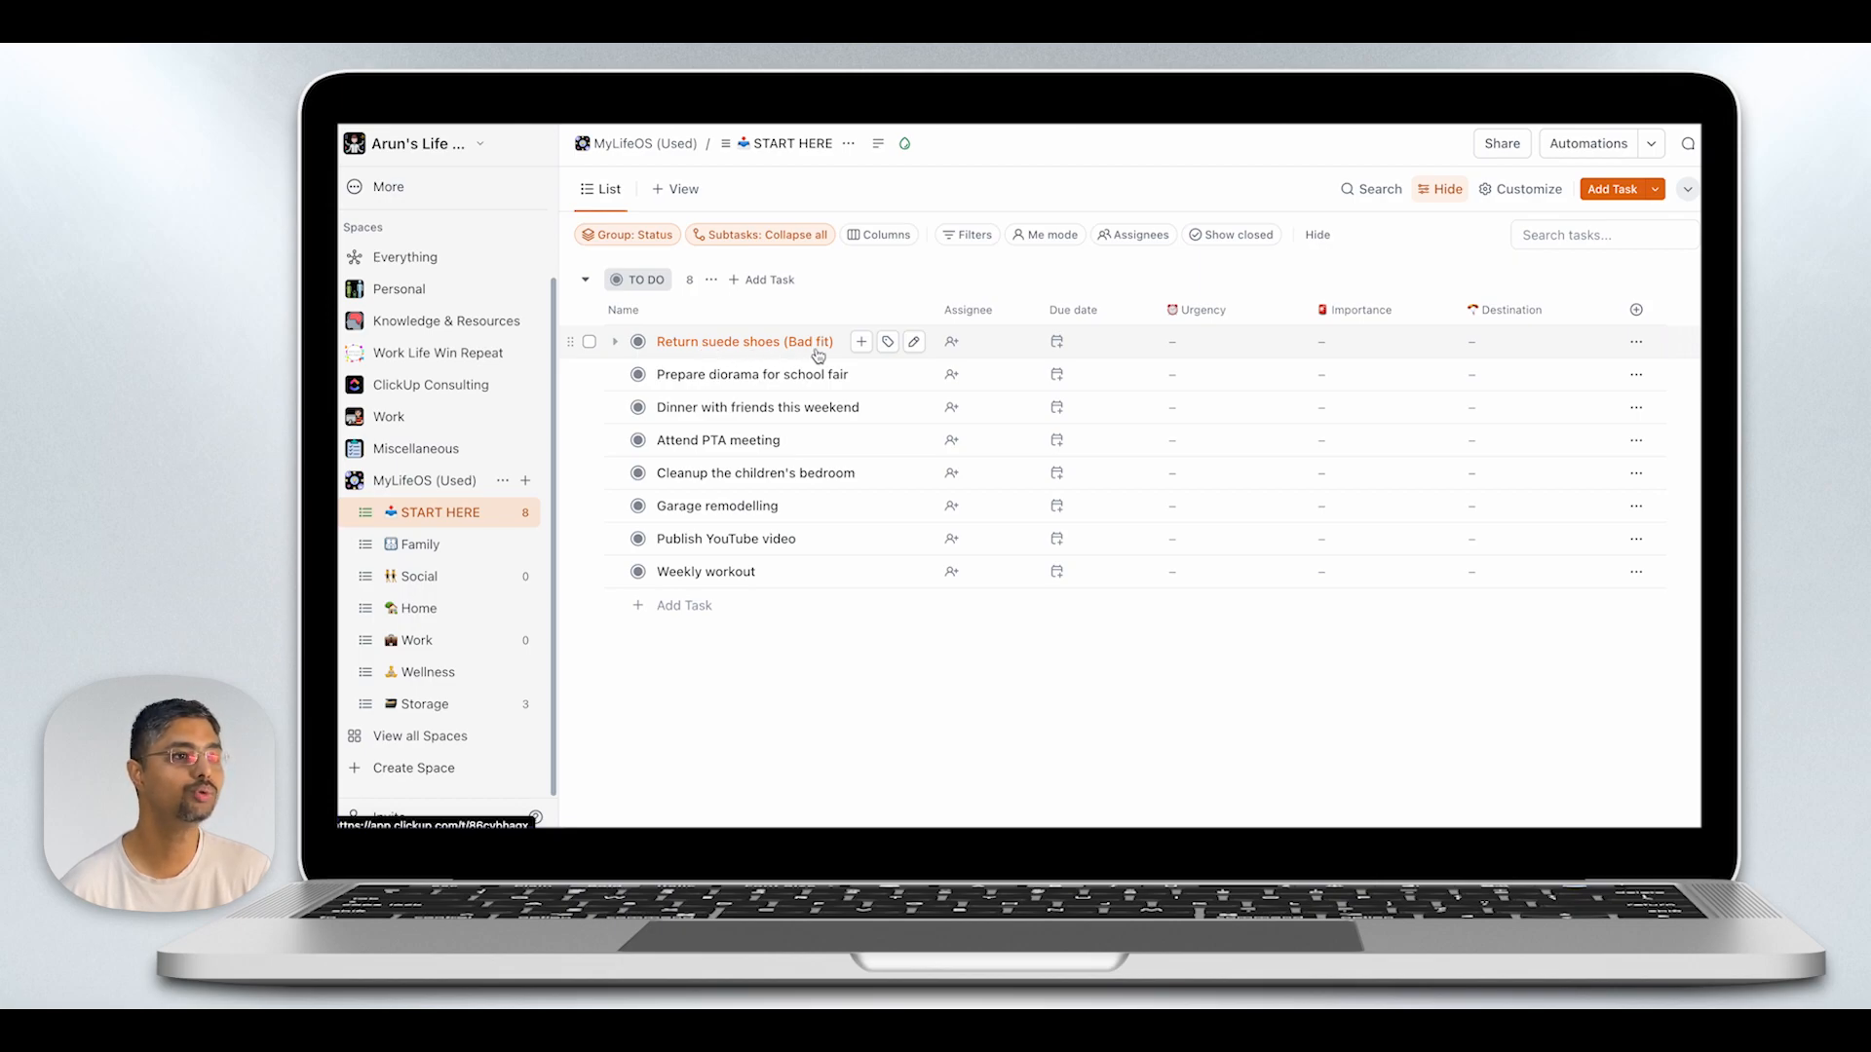
# - Assign the "Return suede shoes (Bad fit)" task to Me with a due date of 14 May 2024
pyautogui.click(952, 343)
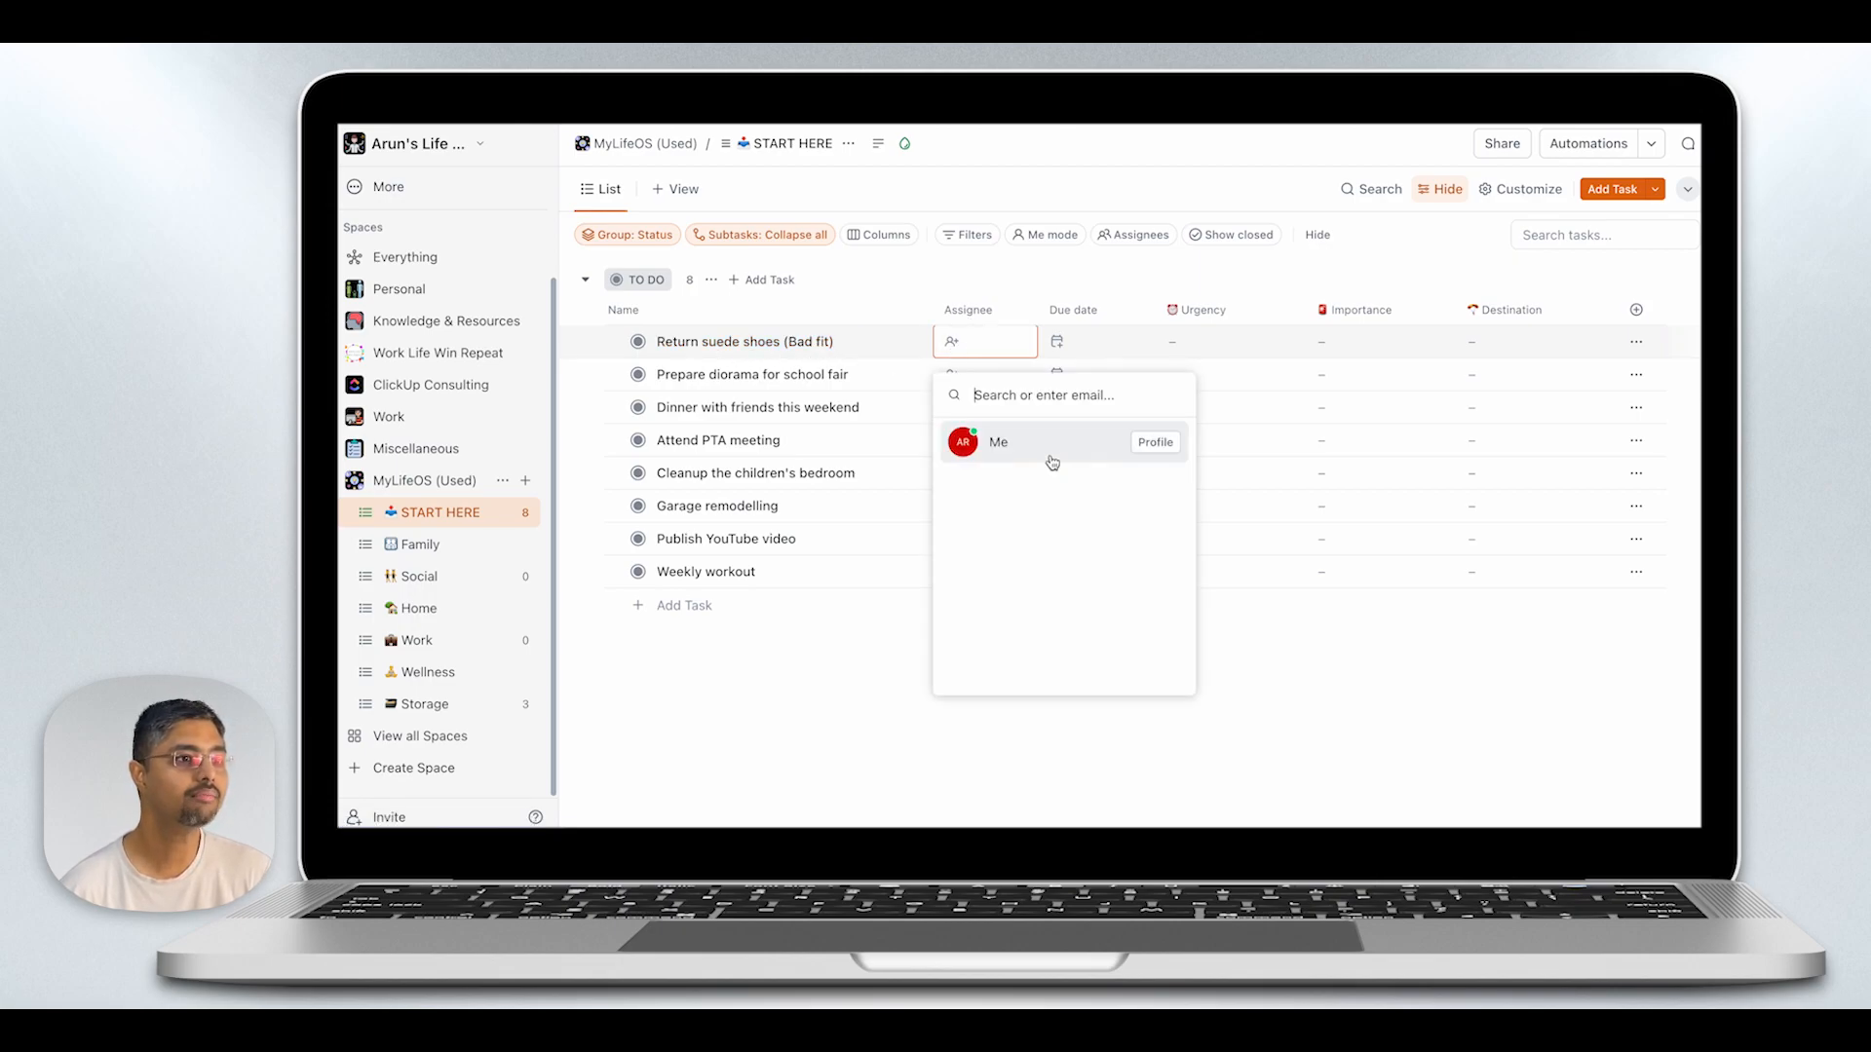
pyautogui.click(1003, 444)
pyautogui.click(1076, 348)
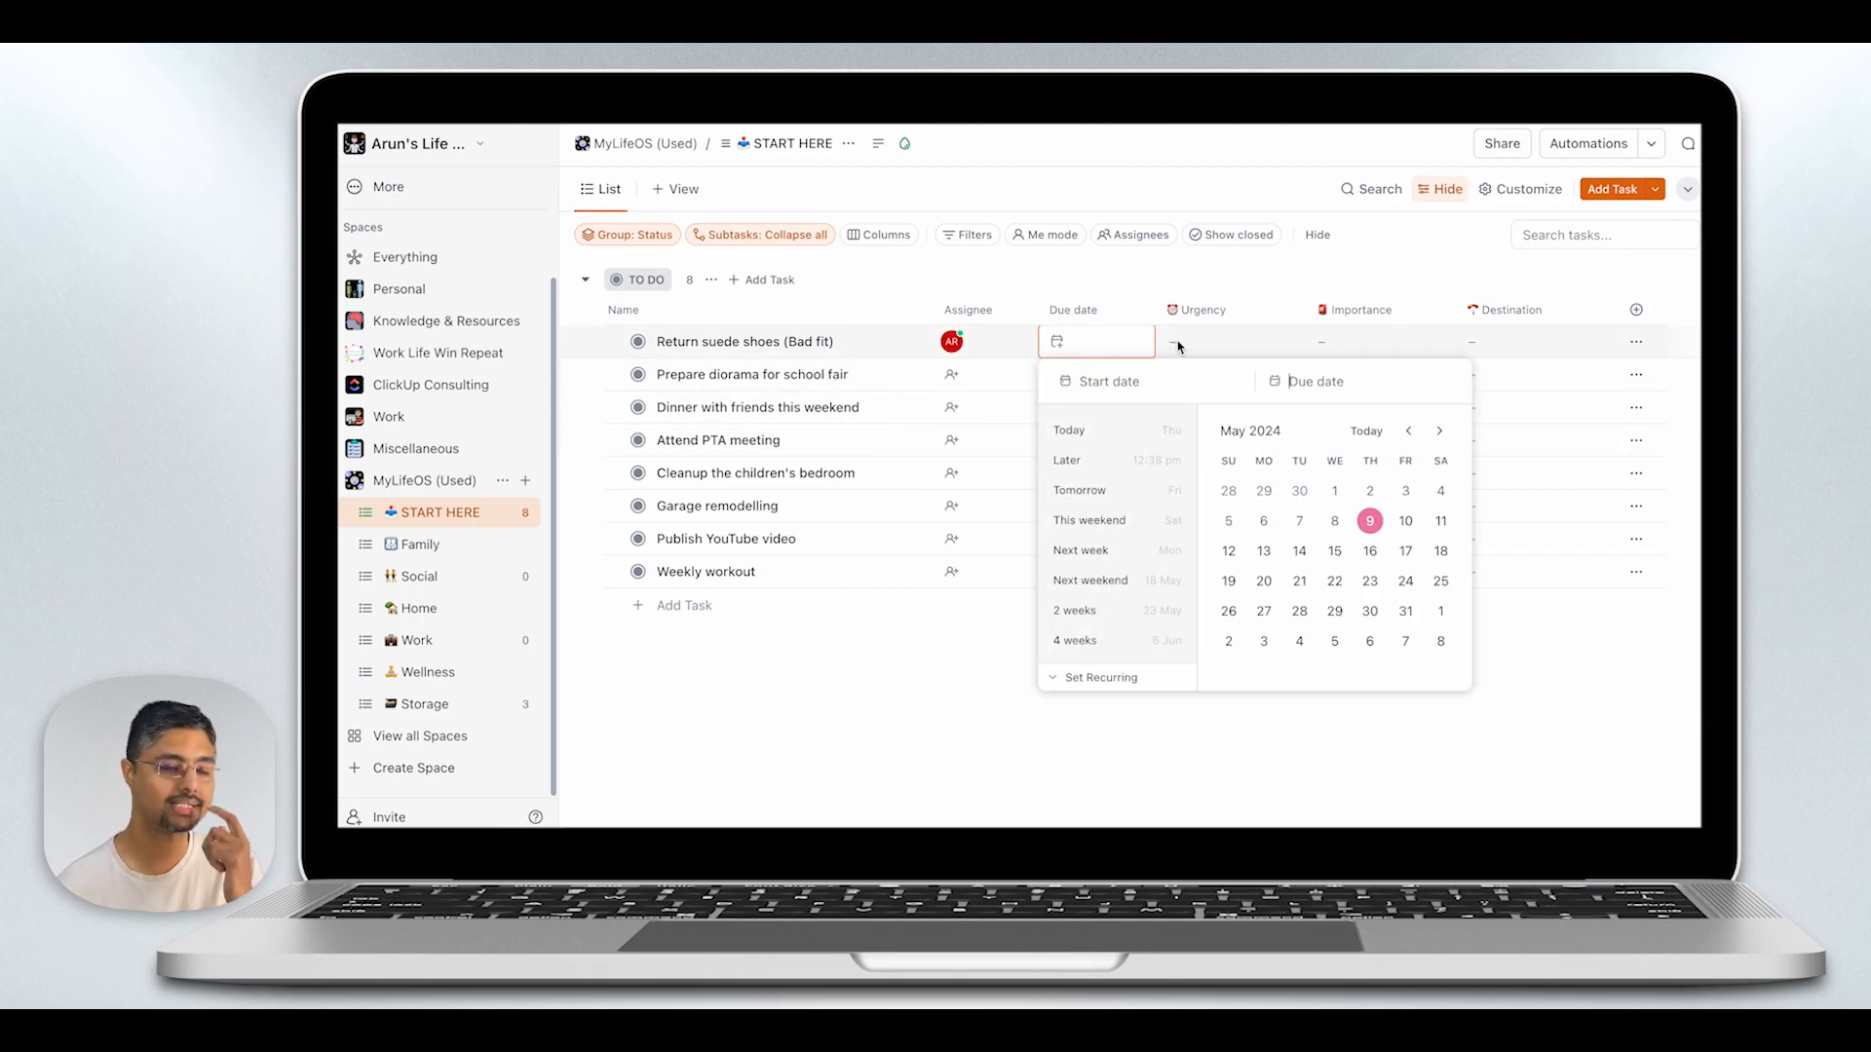
pyautogui.click(1293, 553)
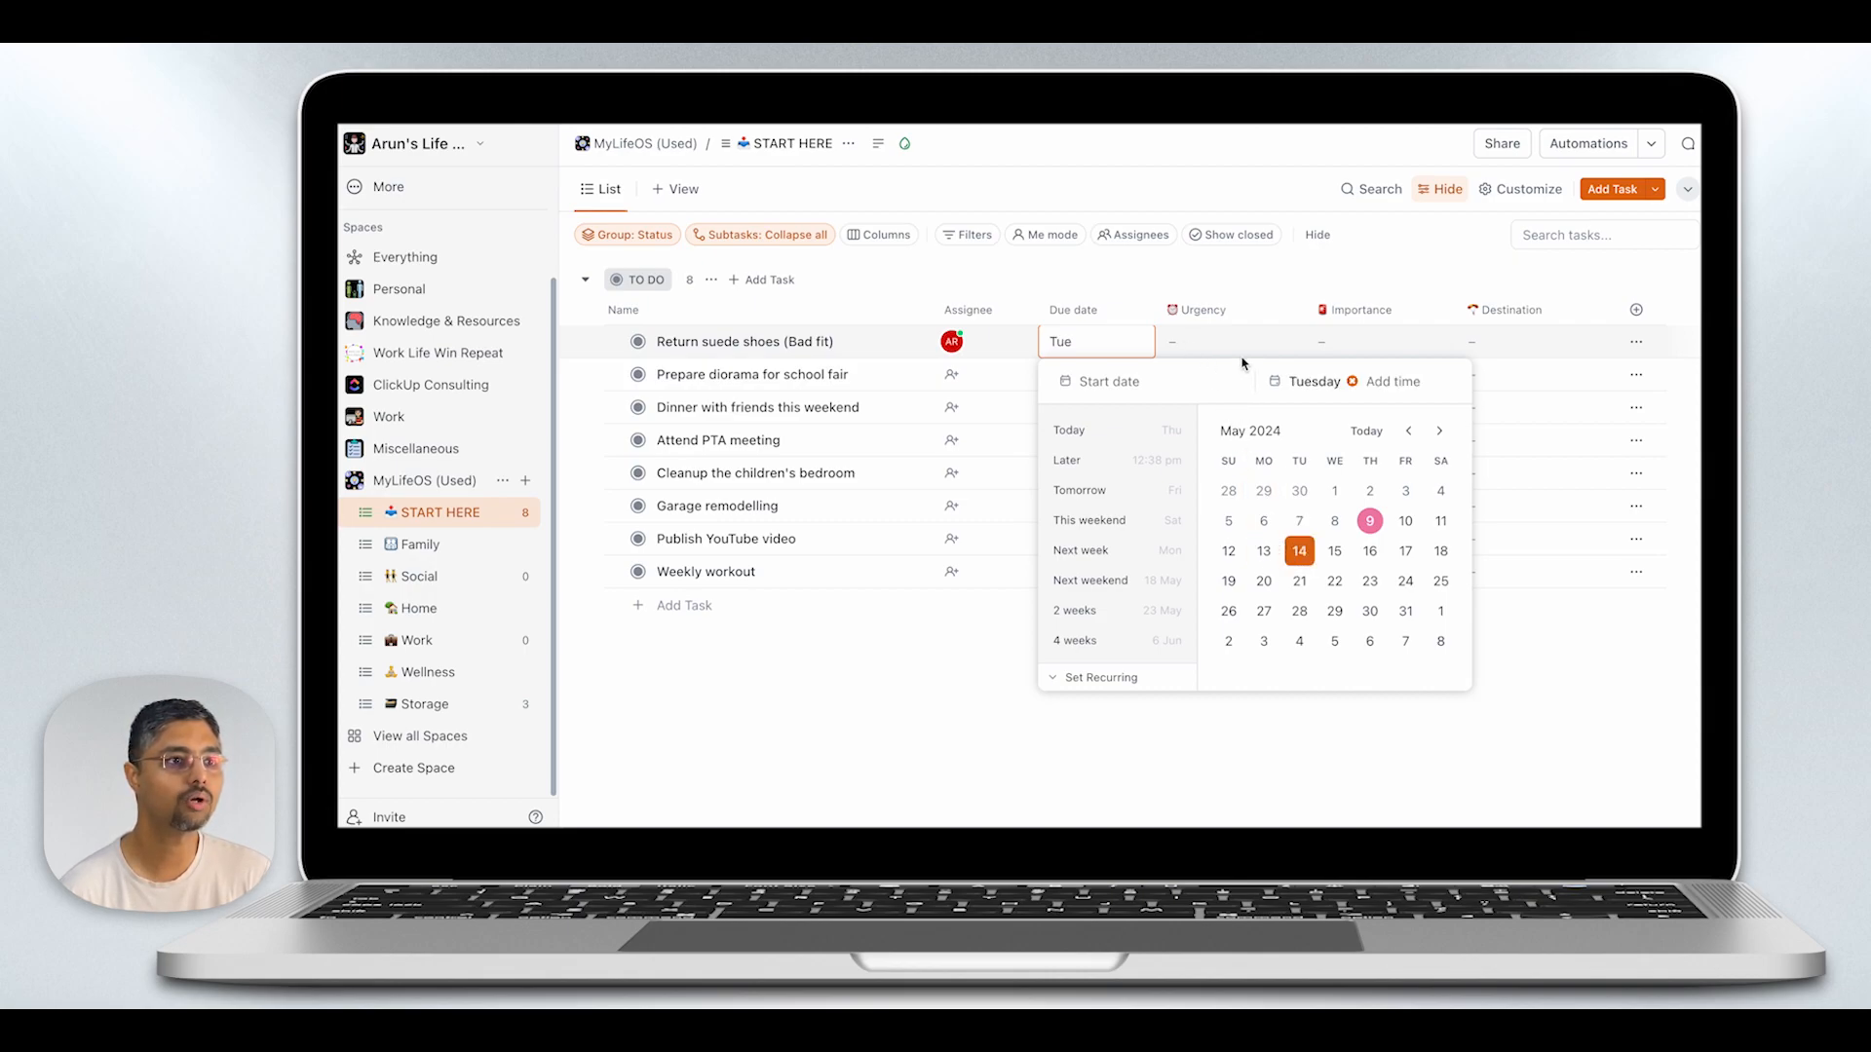
pyautogui.click(1239, 350)
# - Classify the suede shoes task as Urgent and Less Important, with Family as its destination
pyautogui.click(1238, 349)
pyautogui.click(1274, 492)
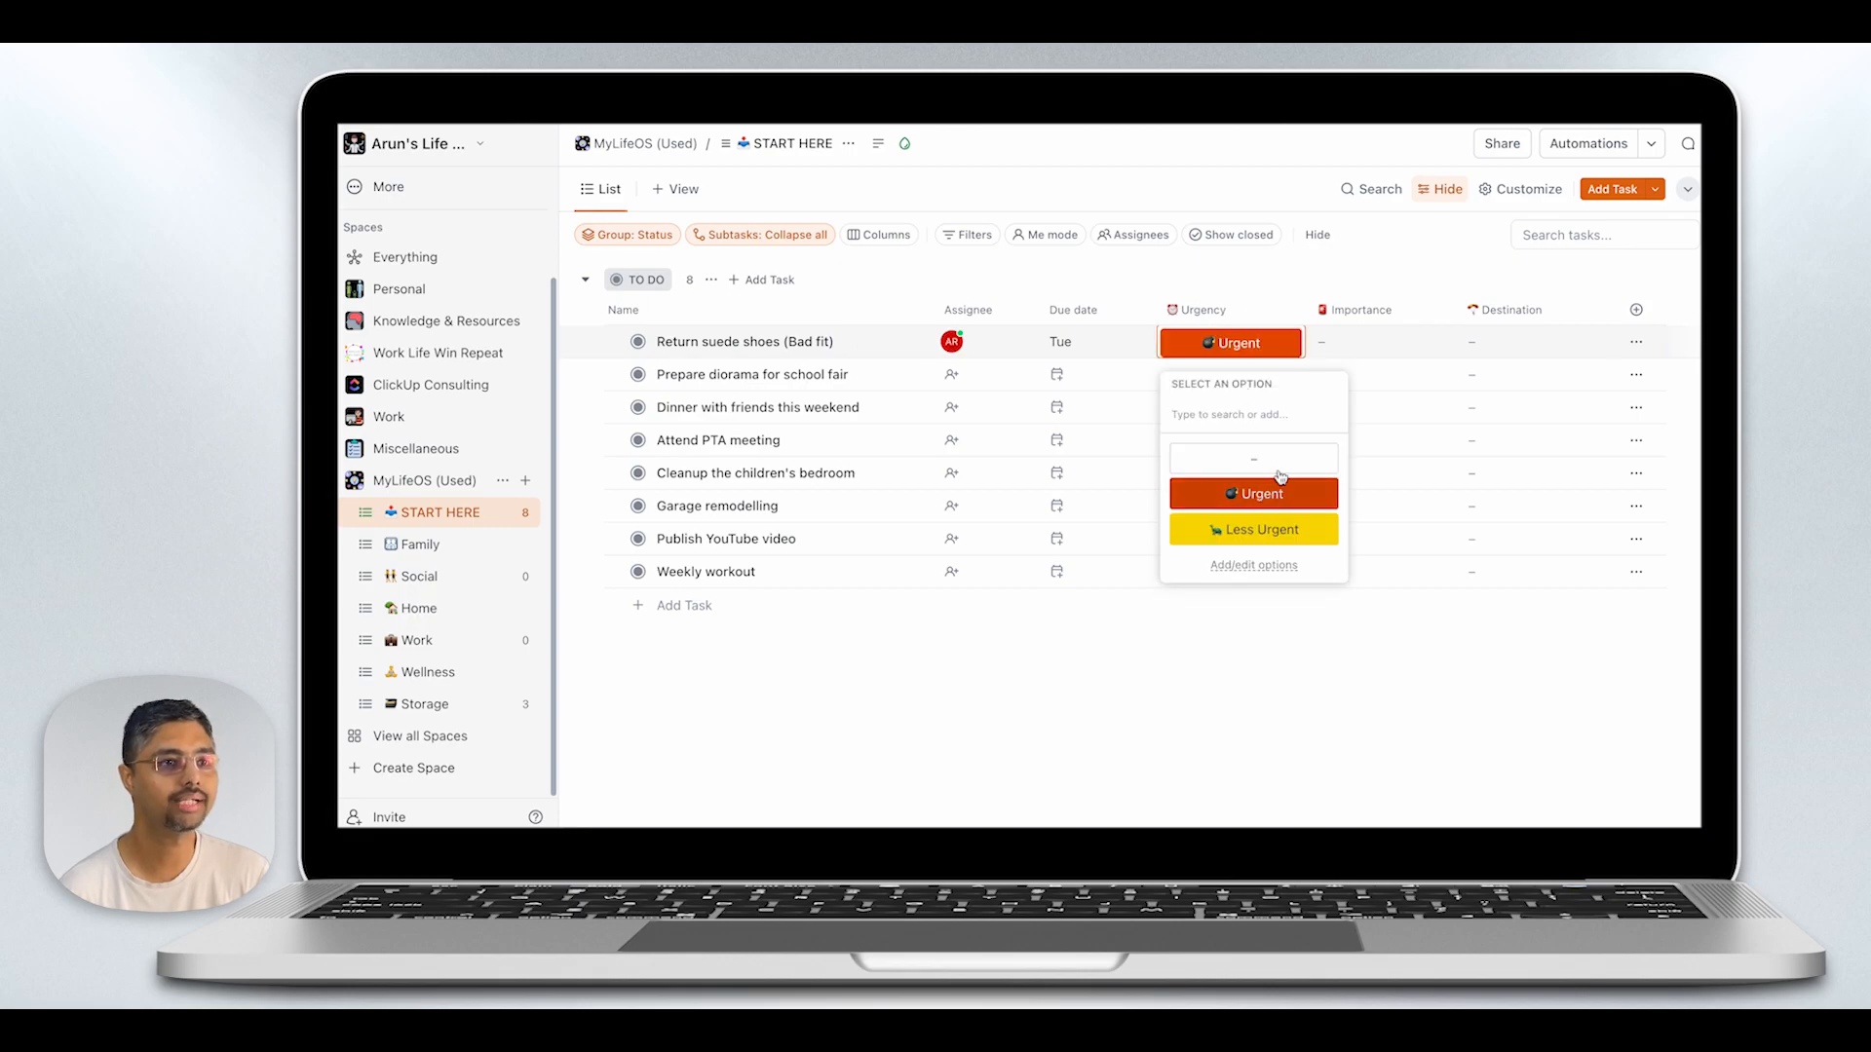
pyautogui.click(1336, 342)
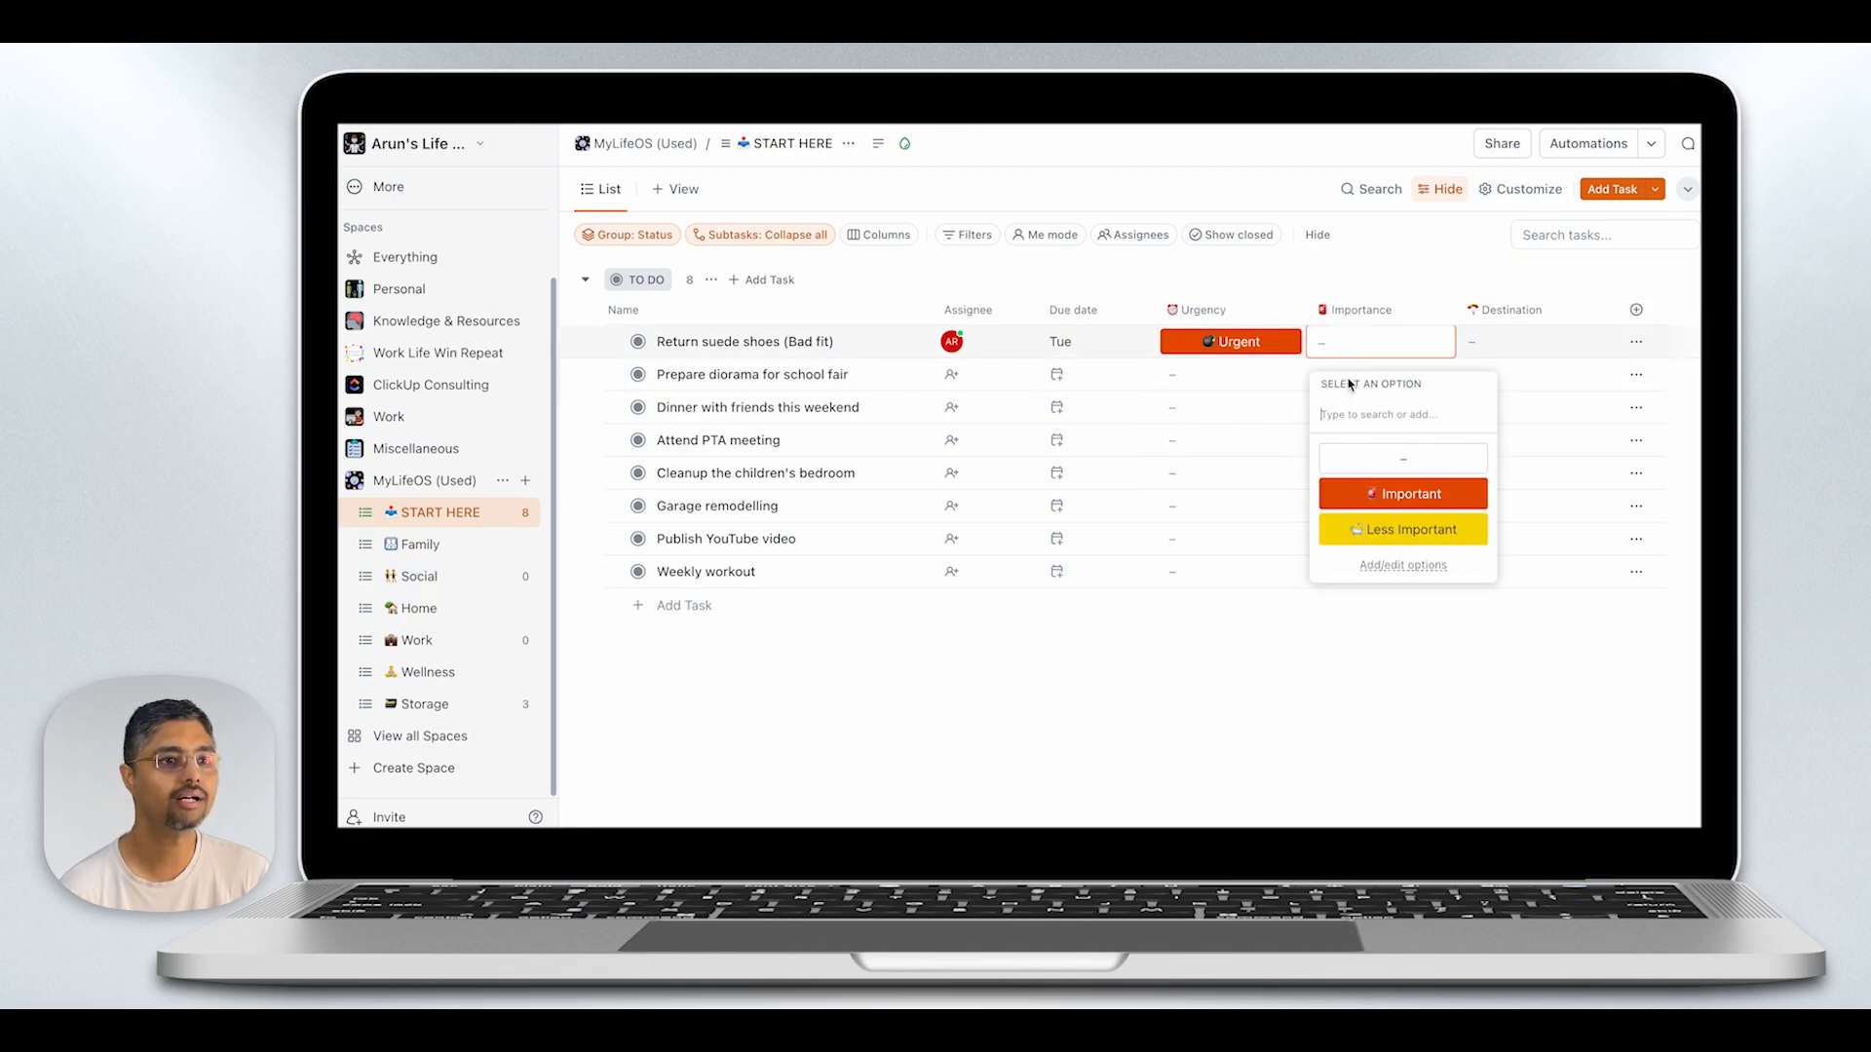
pyautogui.click(1377, 531)
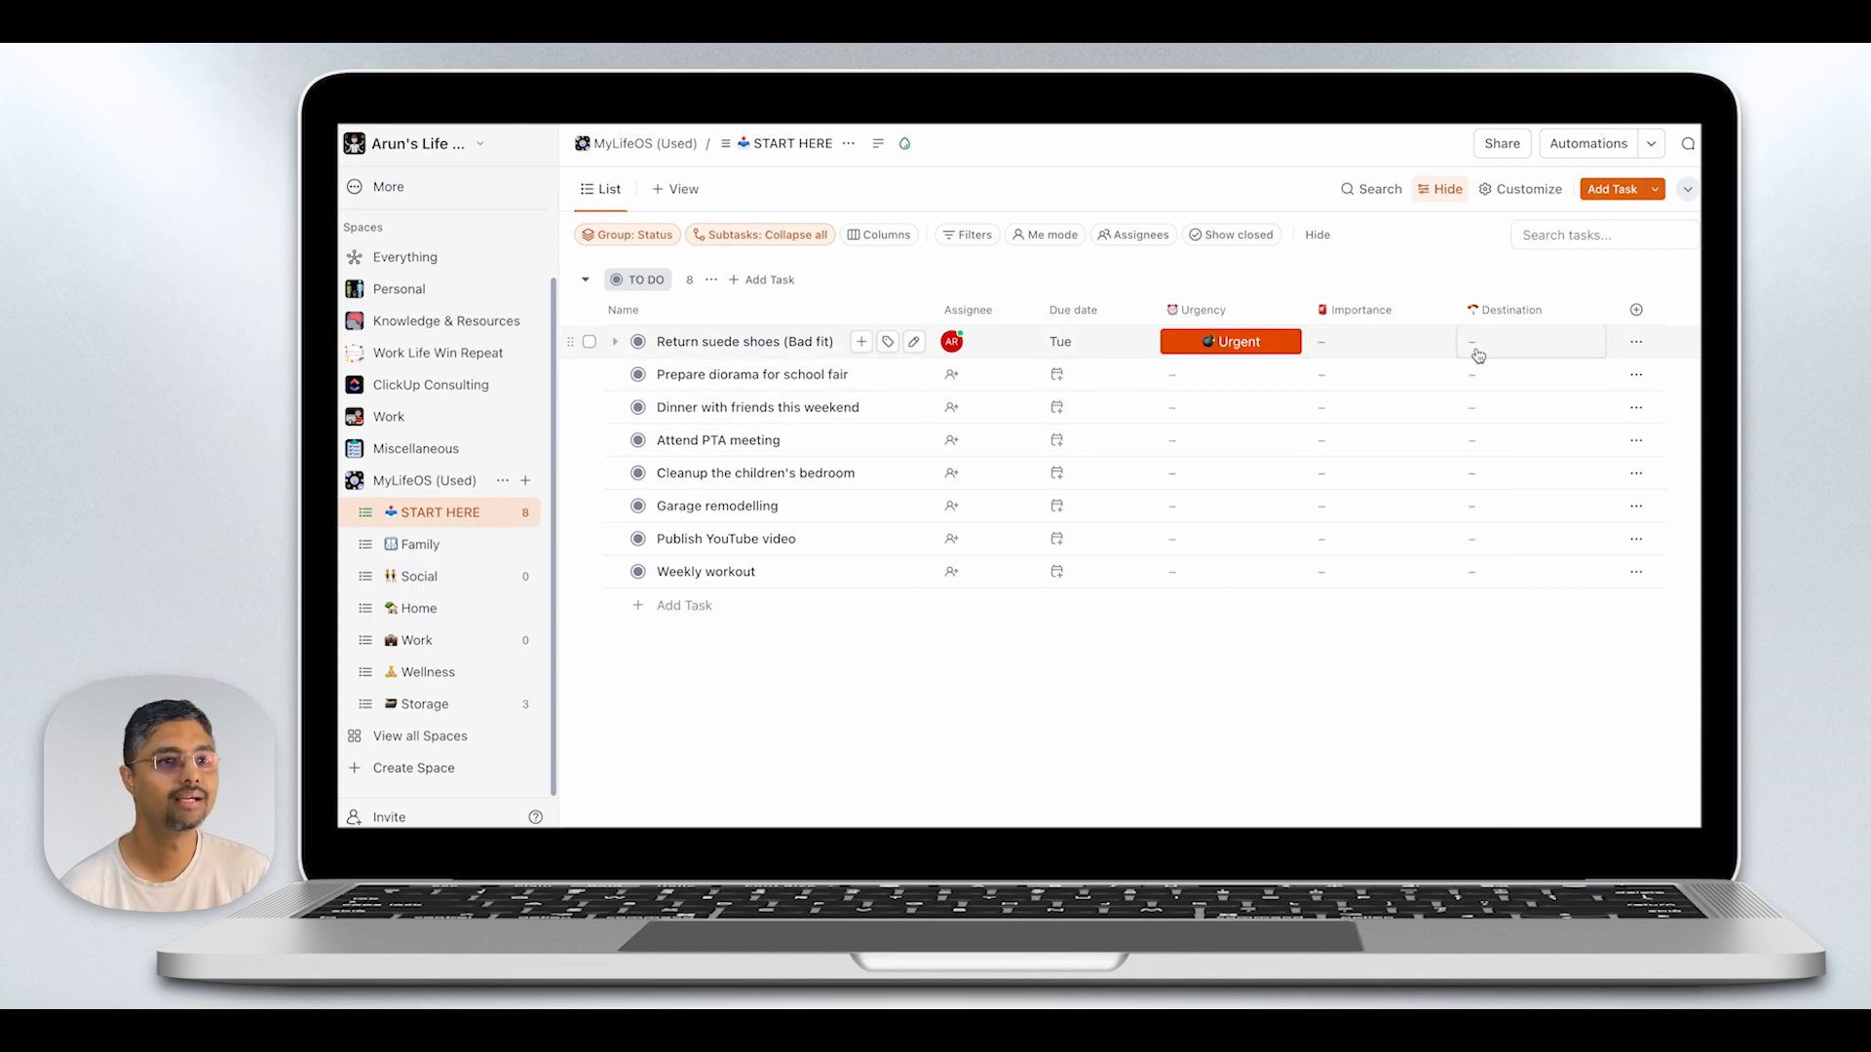
pyautogui.click(1478, 351)
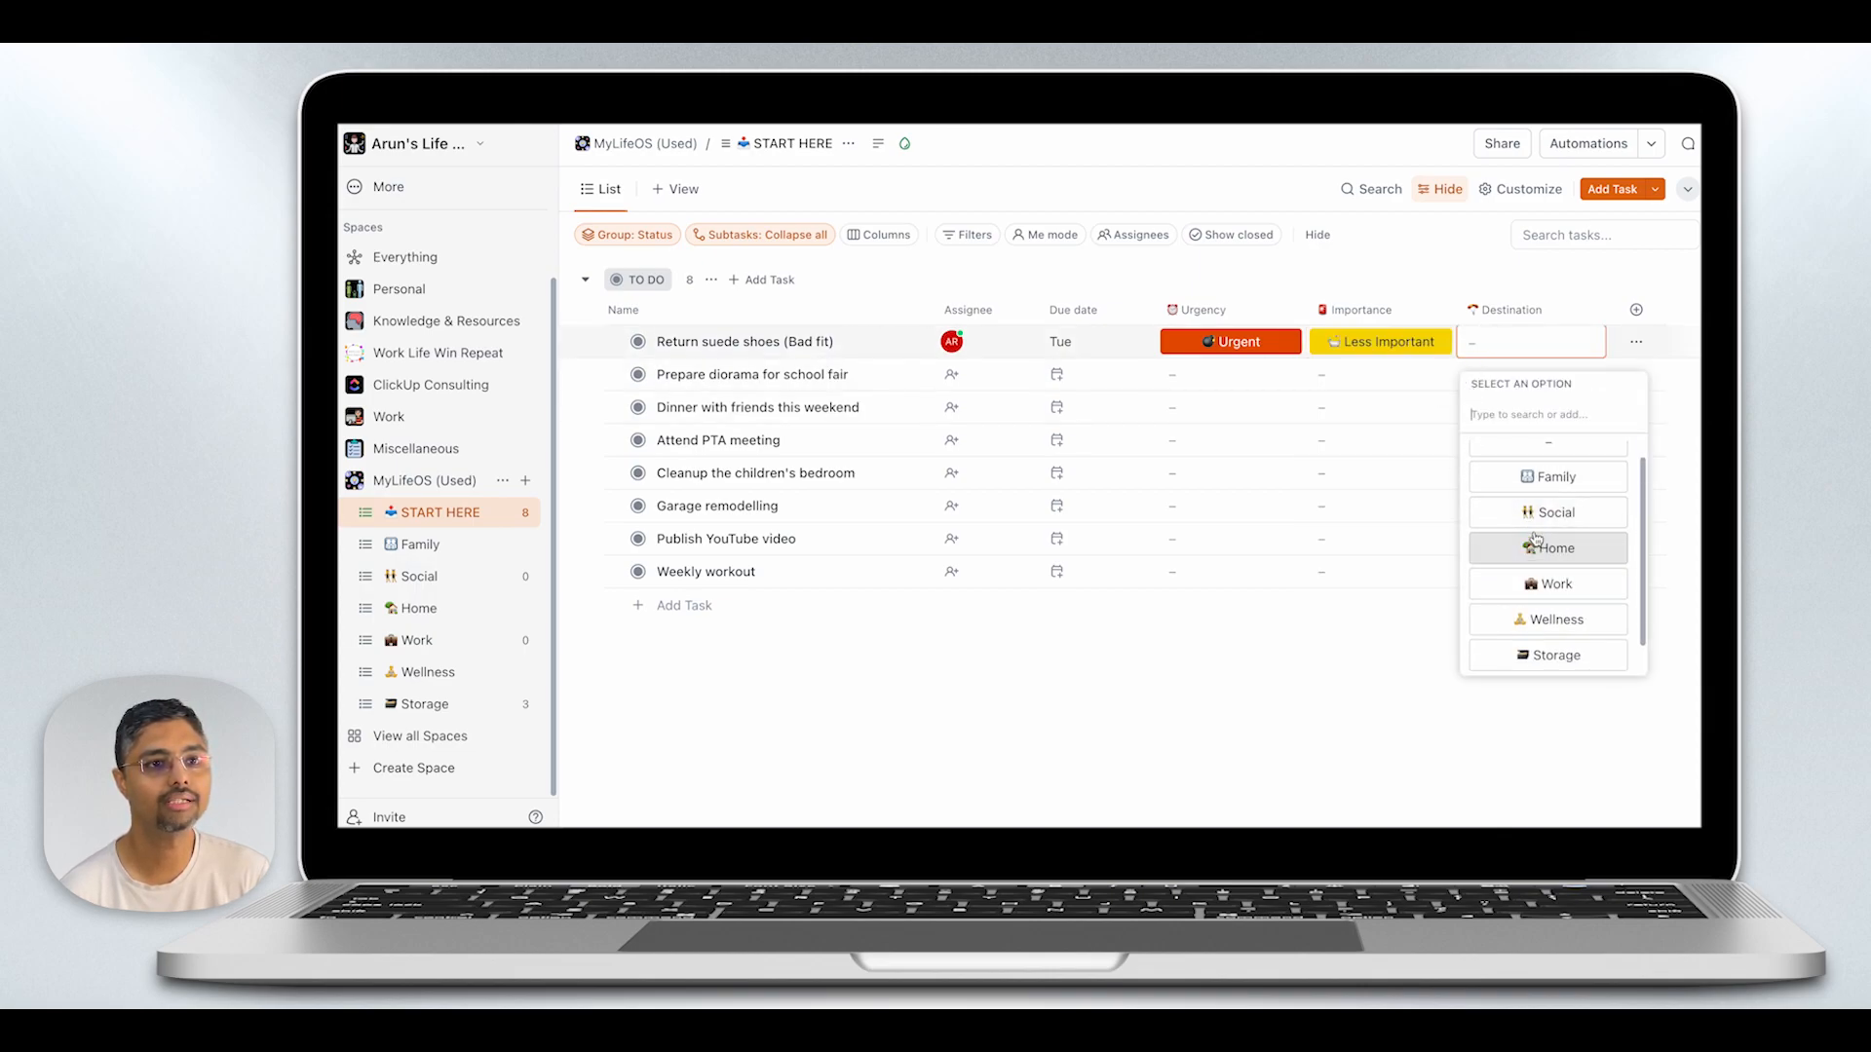
pyautogui.click(1548, 477)
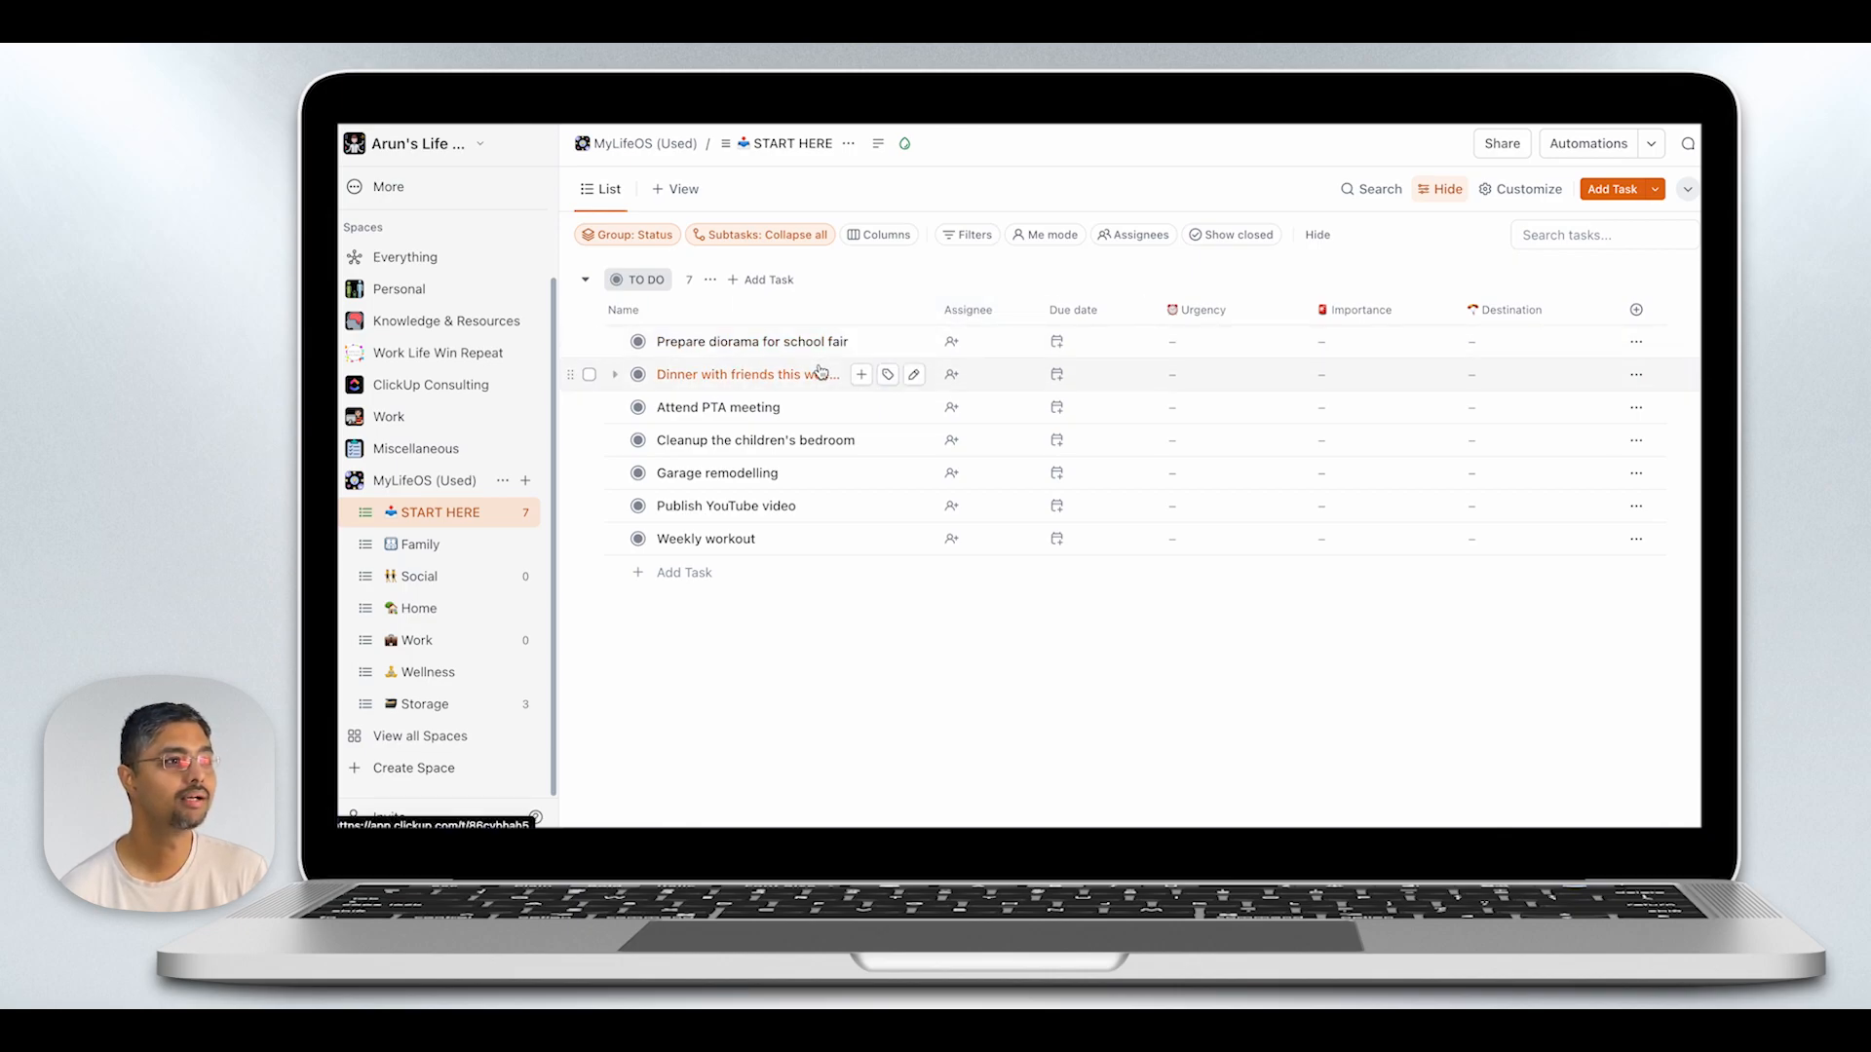
# - Assign the "Prepare diorama for school fair" task to Me and set its urgency to Less Urgent
pyautogui.click(954, 349)
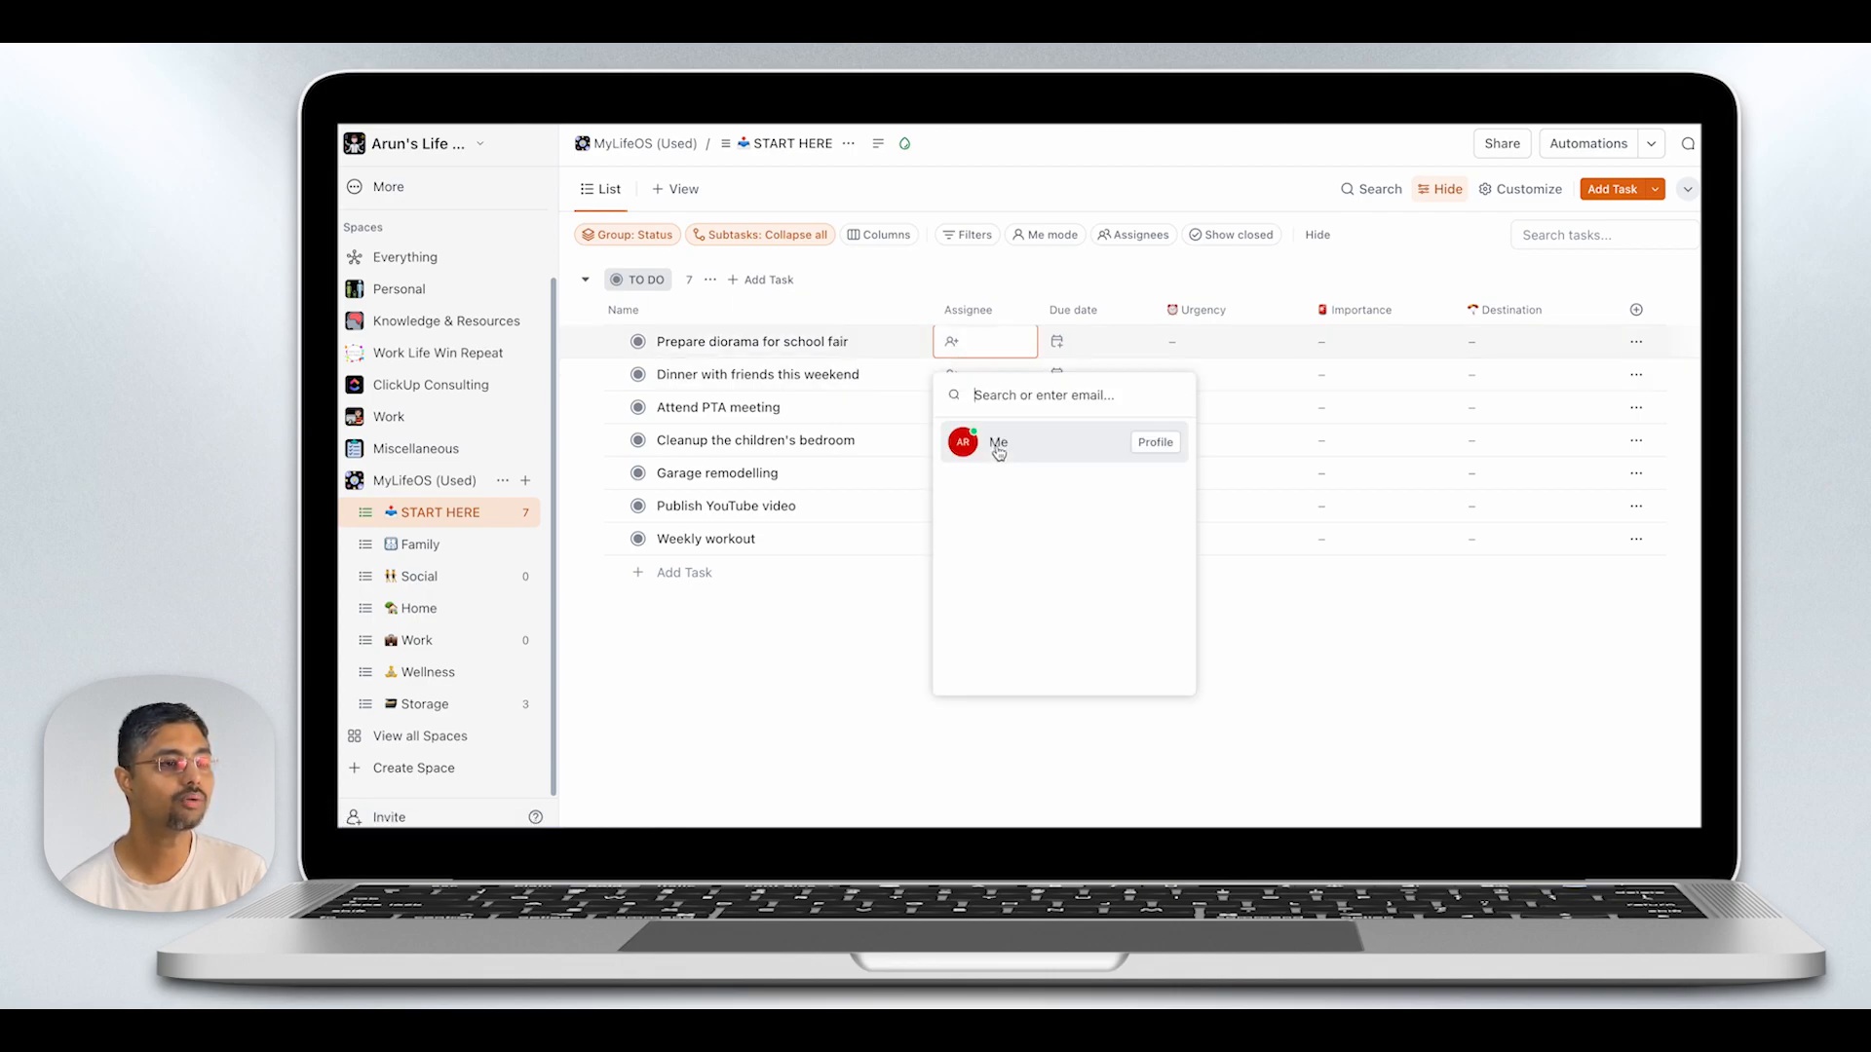
pyautogui.click(997, 447)
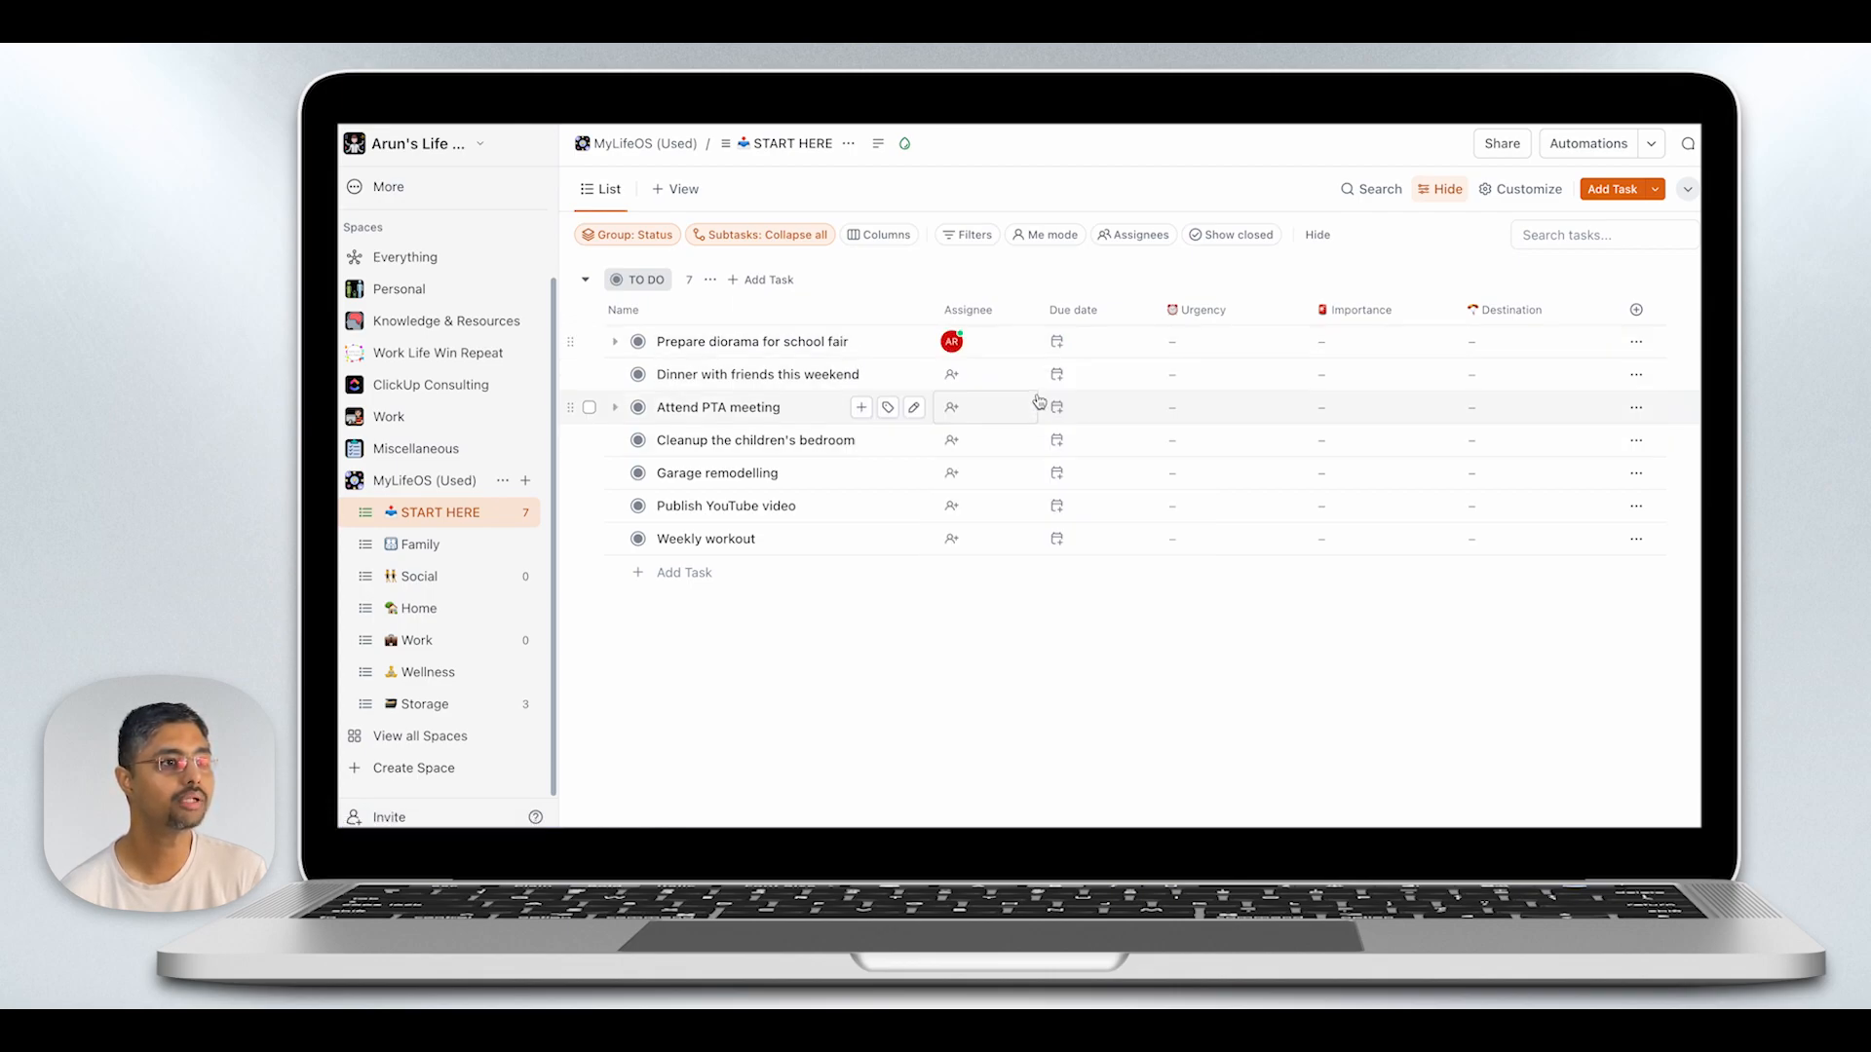
pyautogui.click(1168, 353)
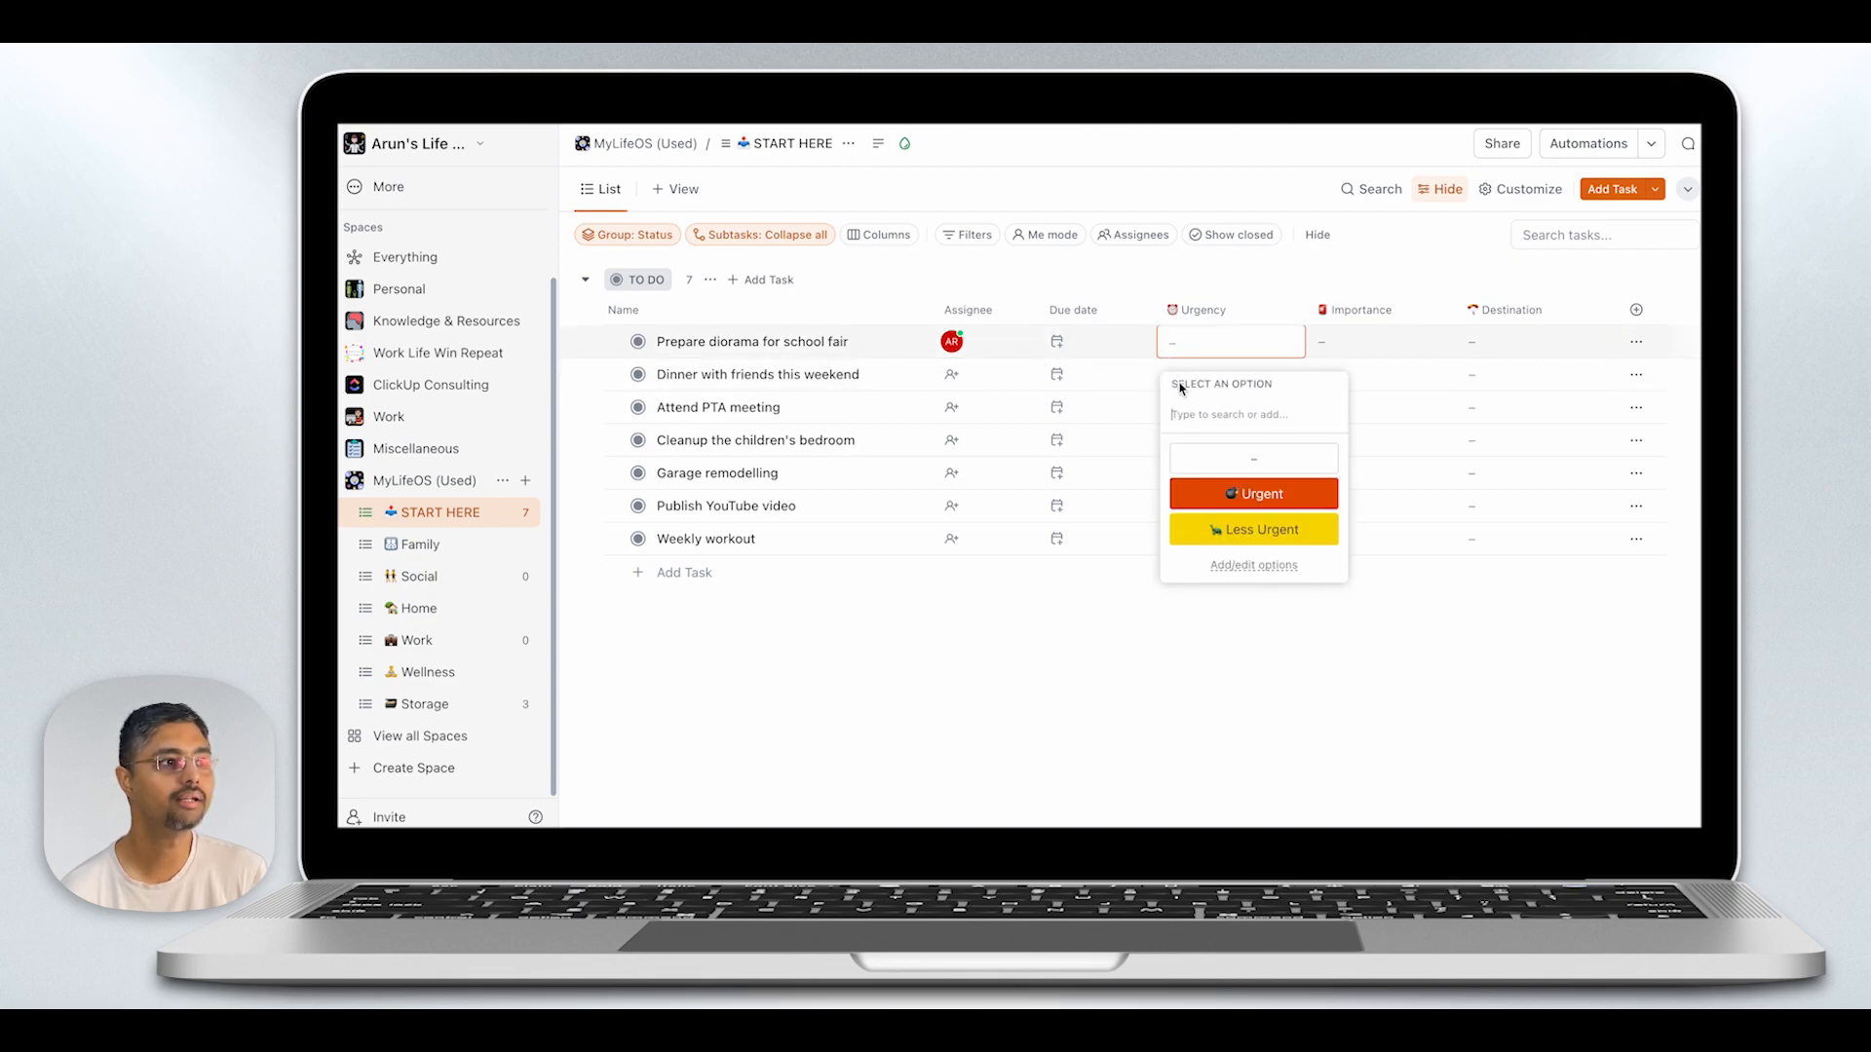
pyautogui.click(1230, 532)
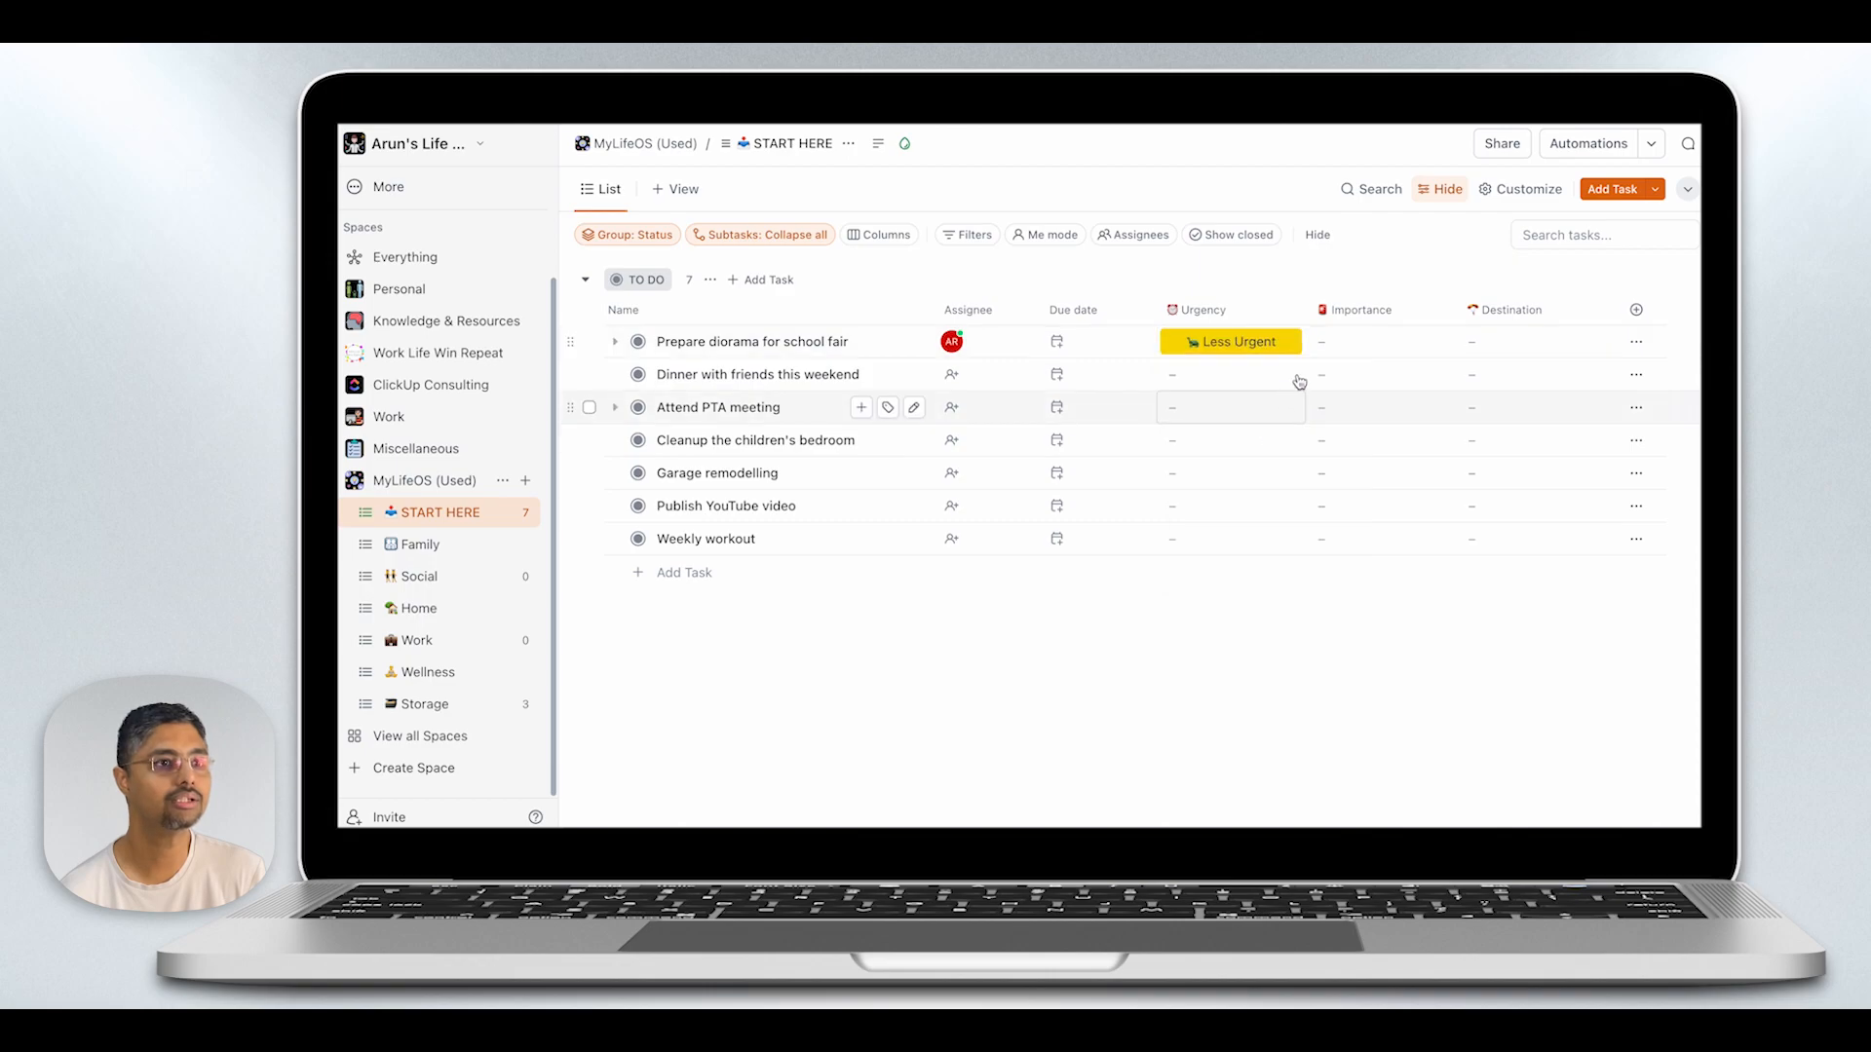
# - Set the diorama task's importance to Important and its destination to Family
pyautogui.click(1335, 351)
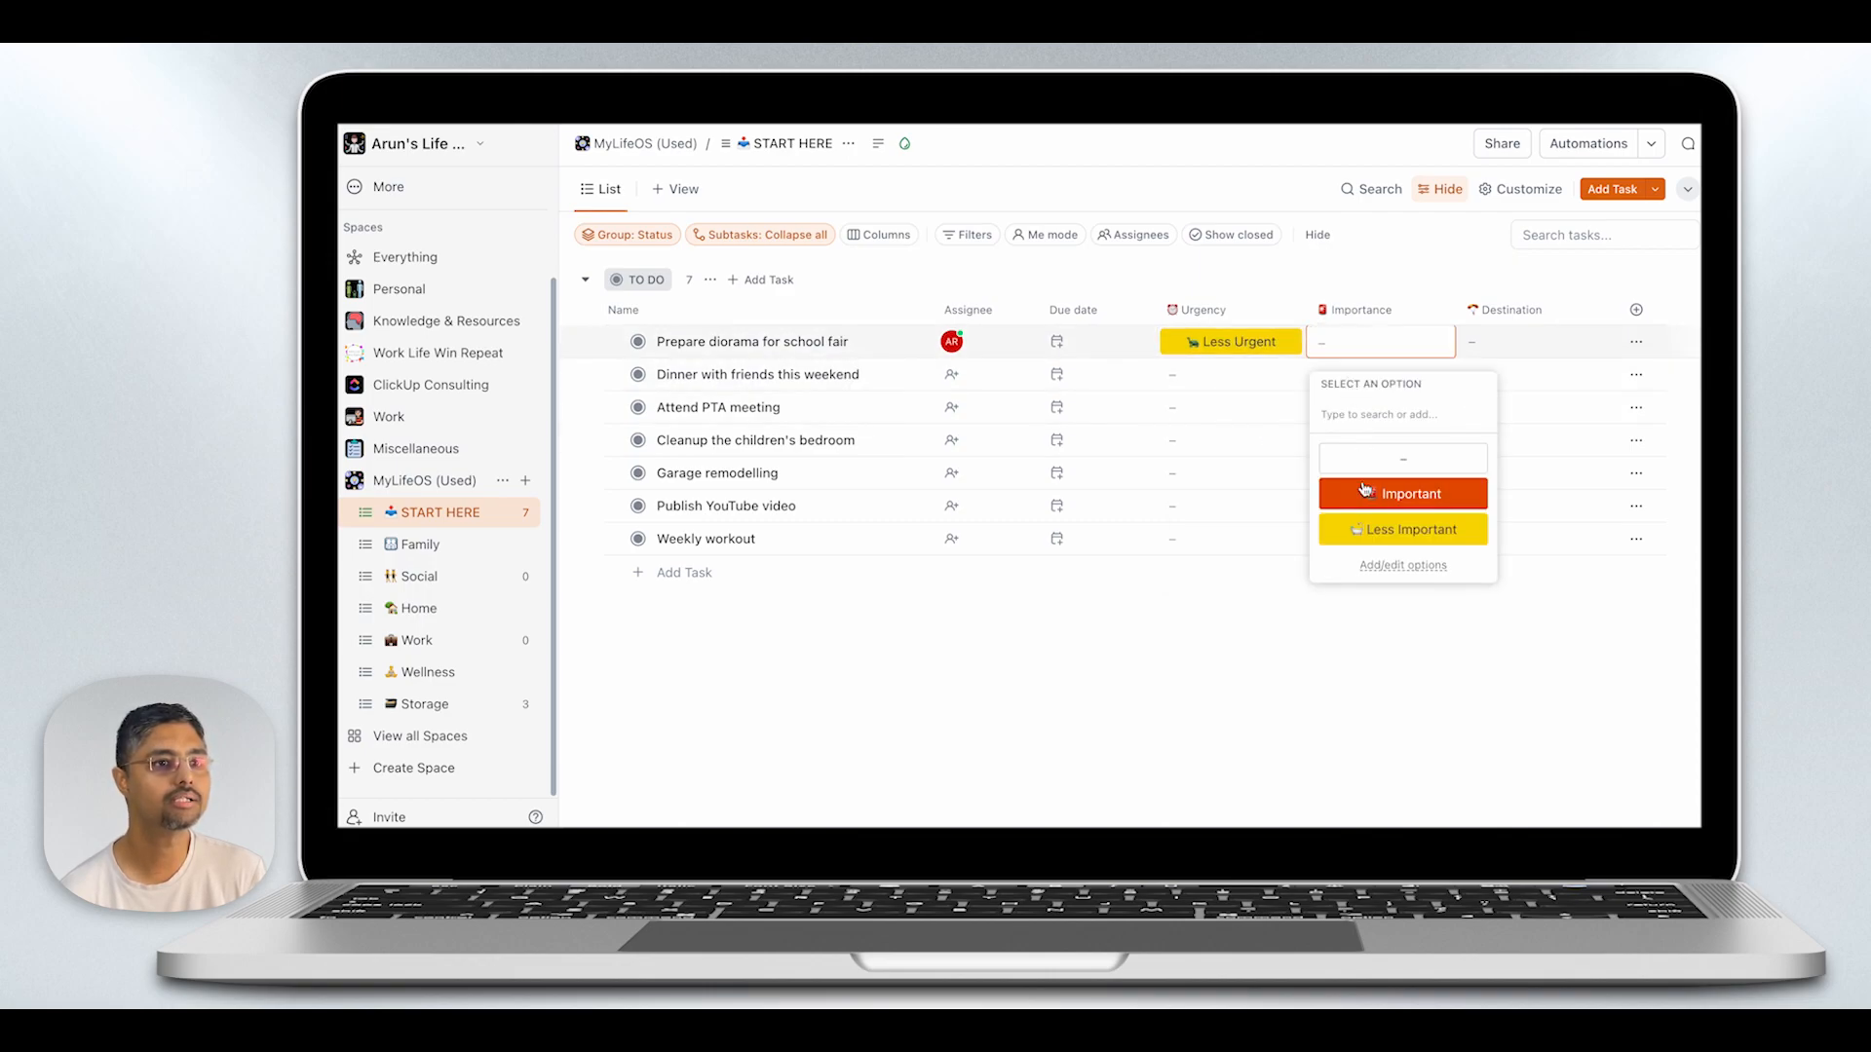
pyautogui.click(1371, 502)
pyautogui.click(1527, 353)
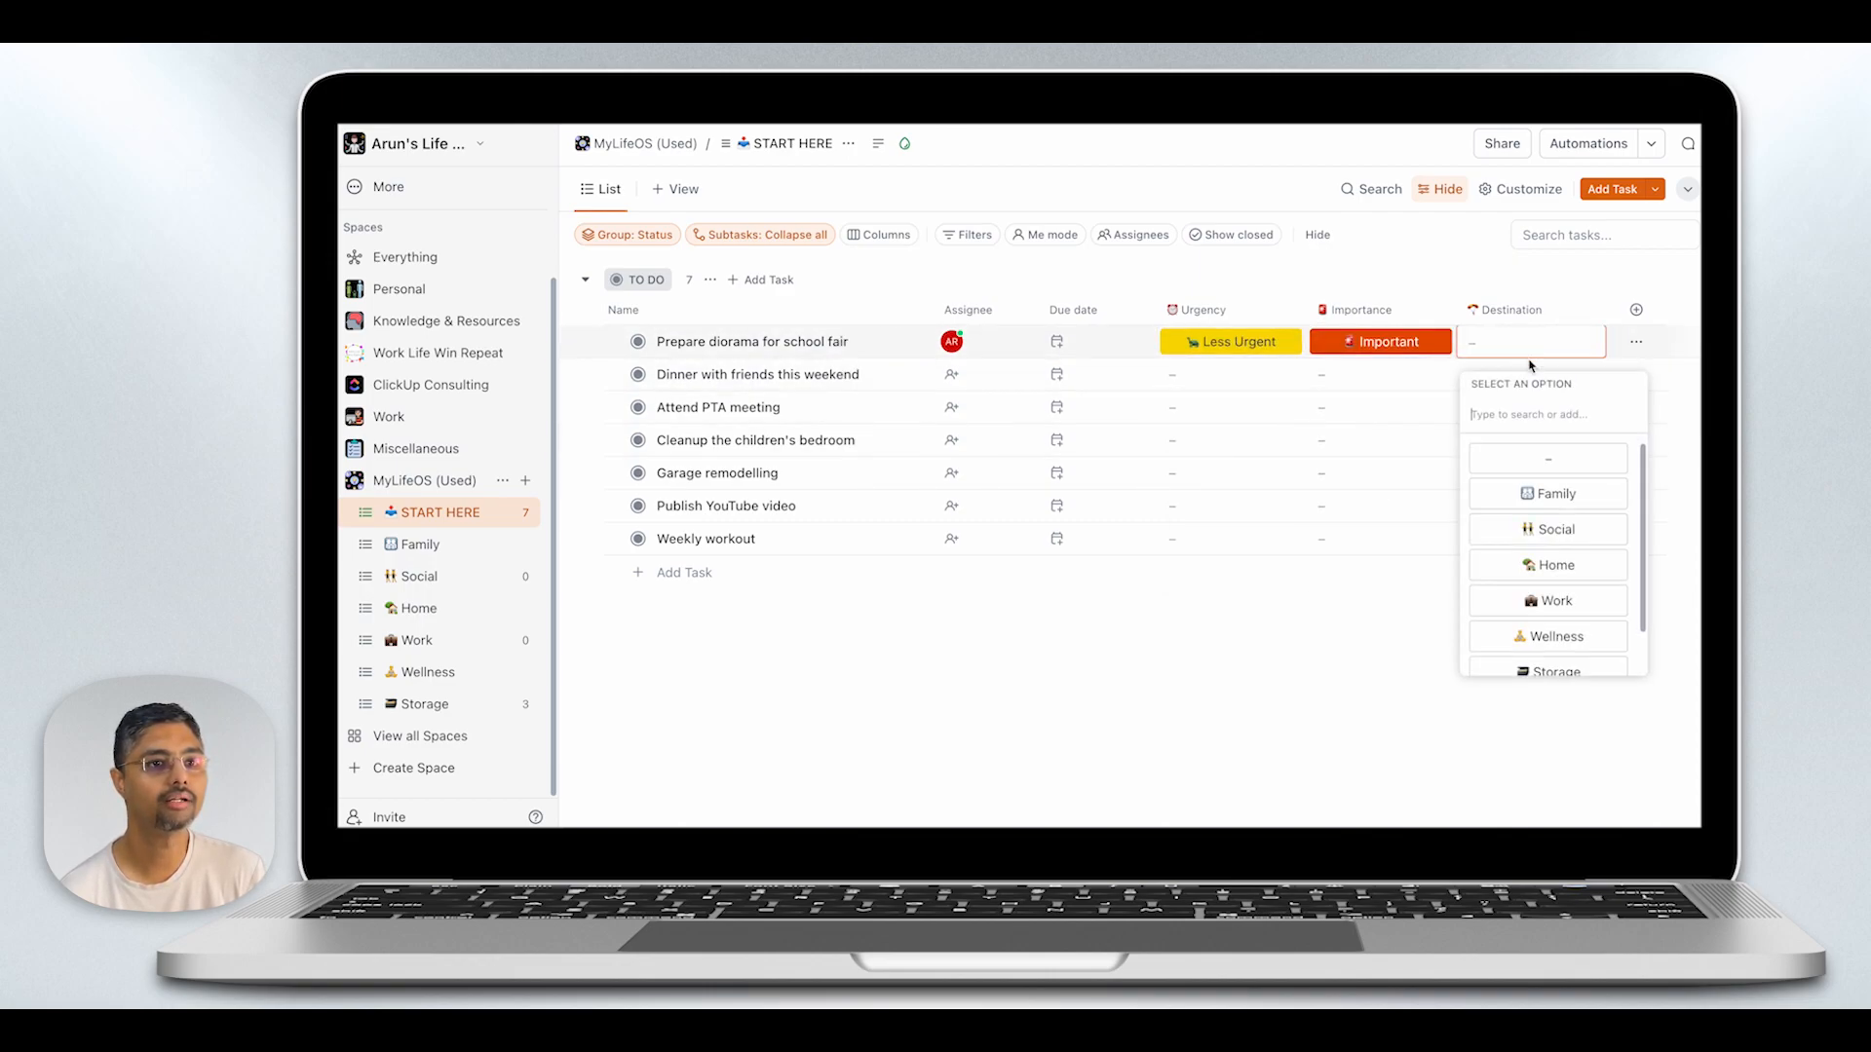
pyautogui.click(1563, 498)
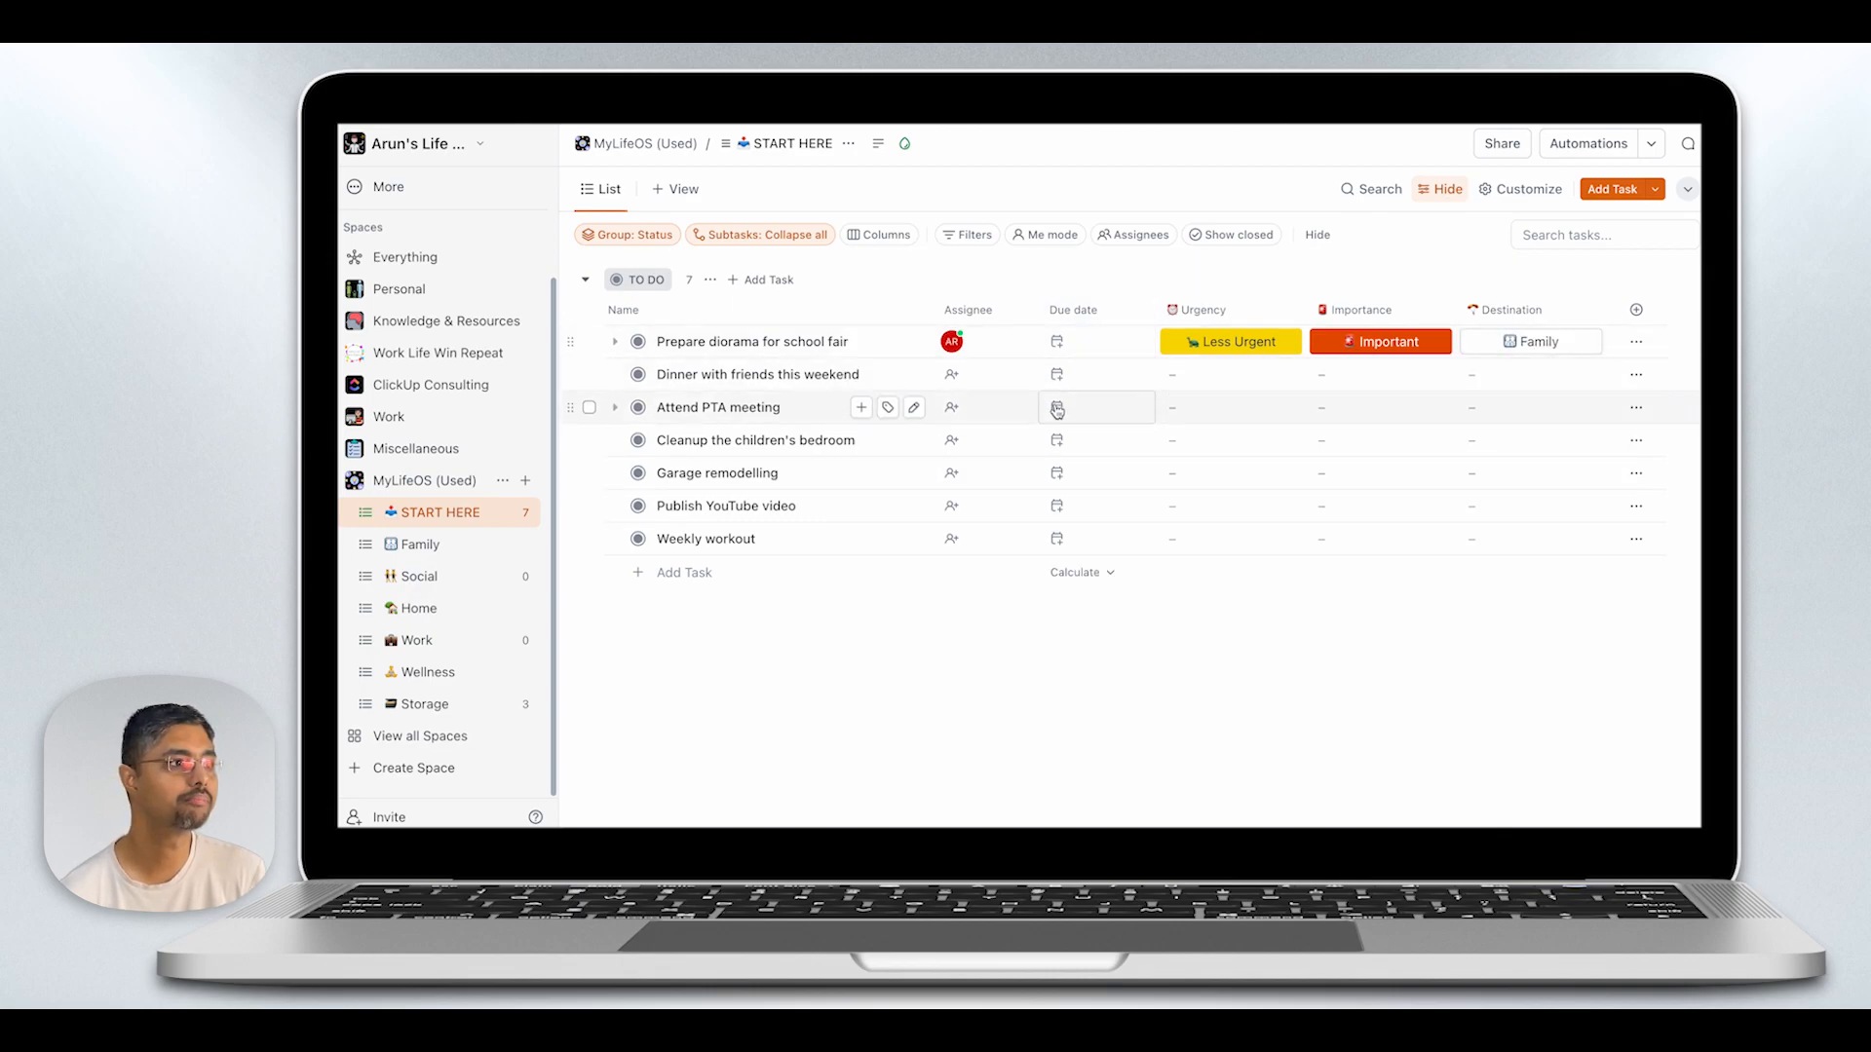
# - Assign the "Dinner with friends this weekend" task to Me and make it due next weekend, 18 May
pyautogui.click(954, 351)
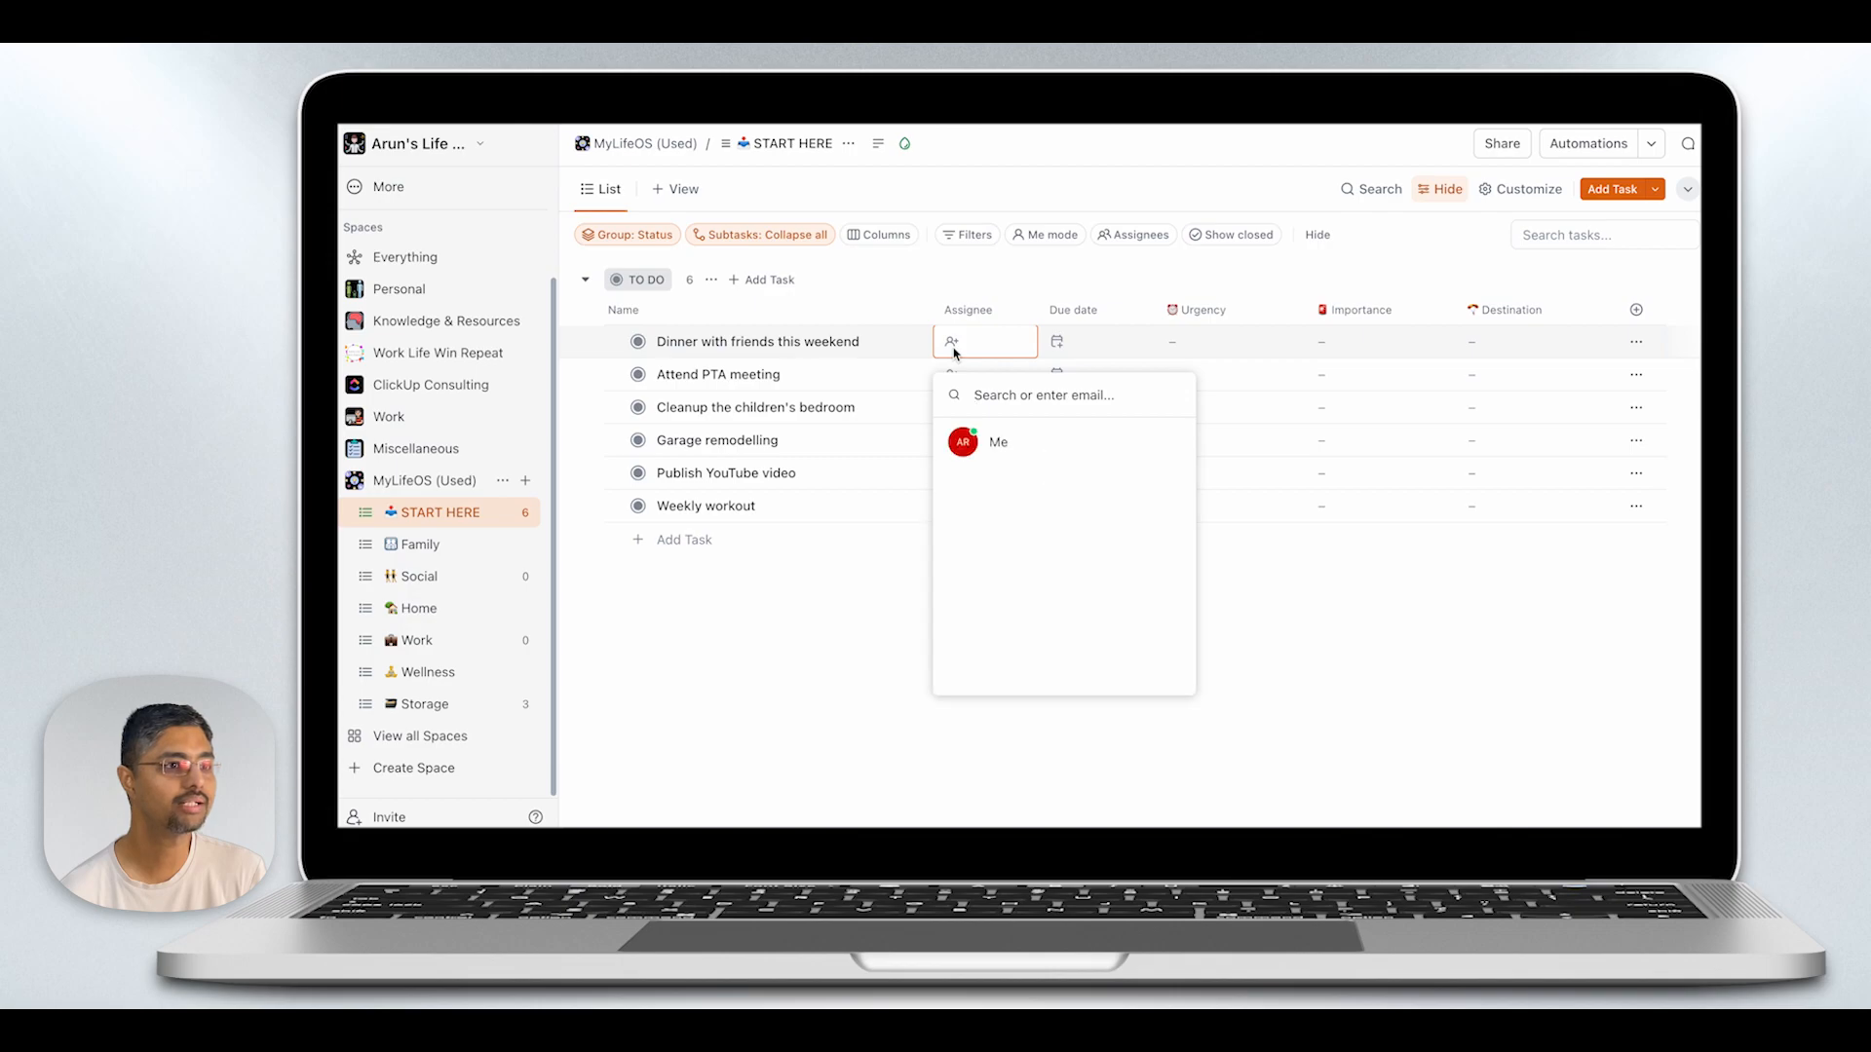
pyautogui.click(994, 442)
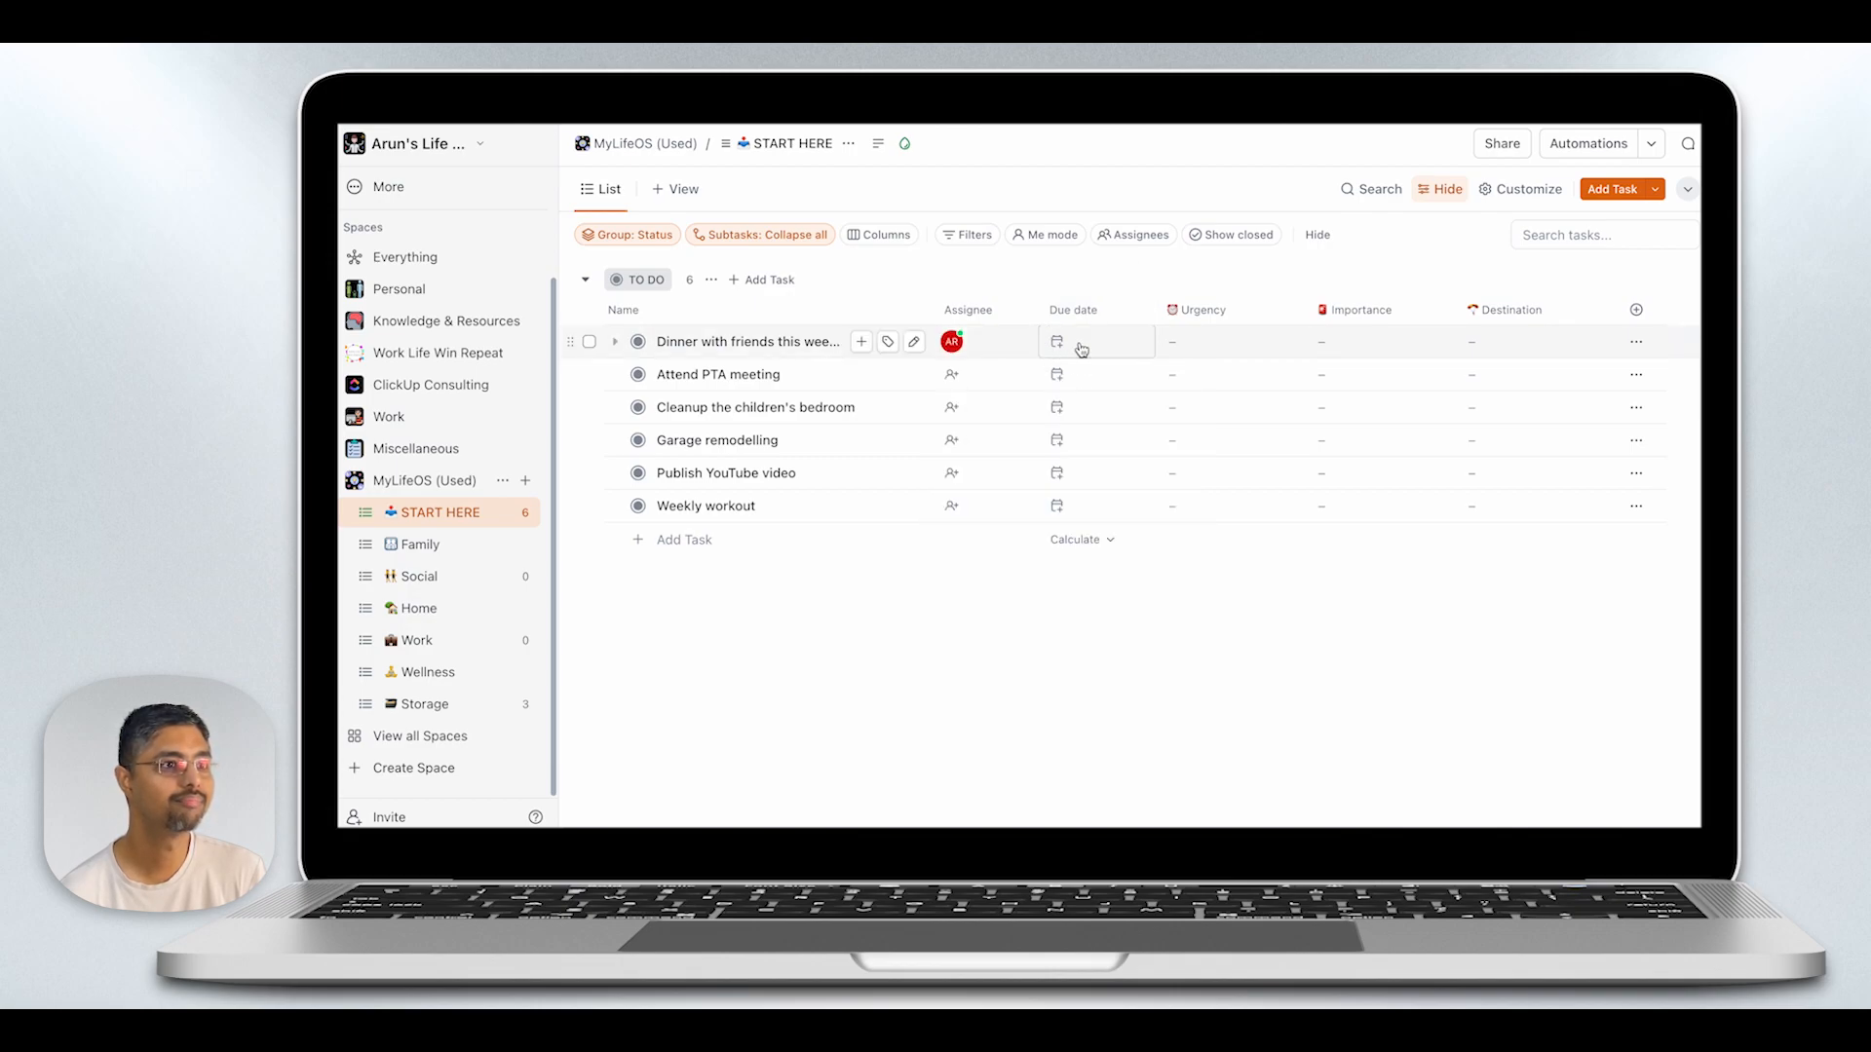
pyautogui.click(1077, 345)
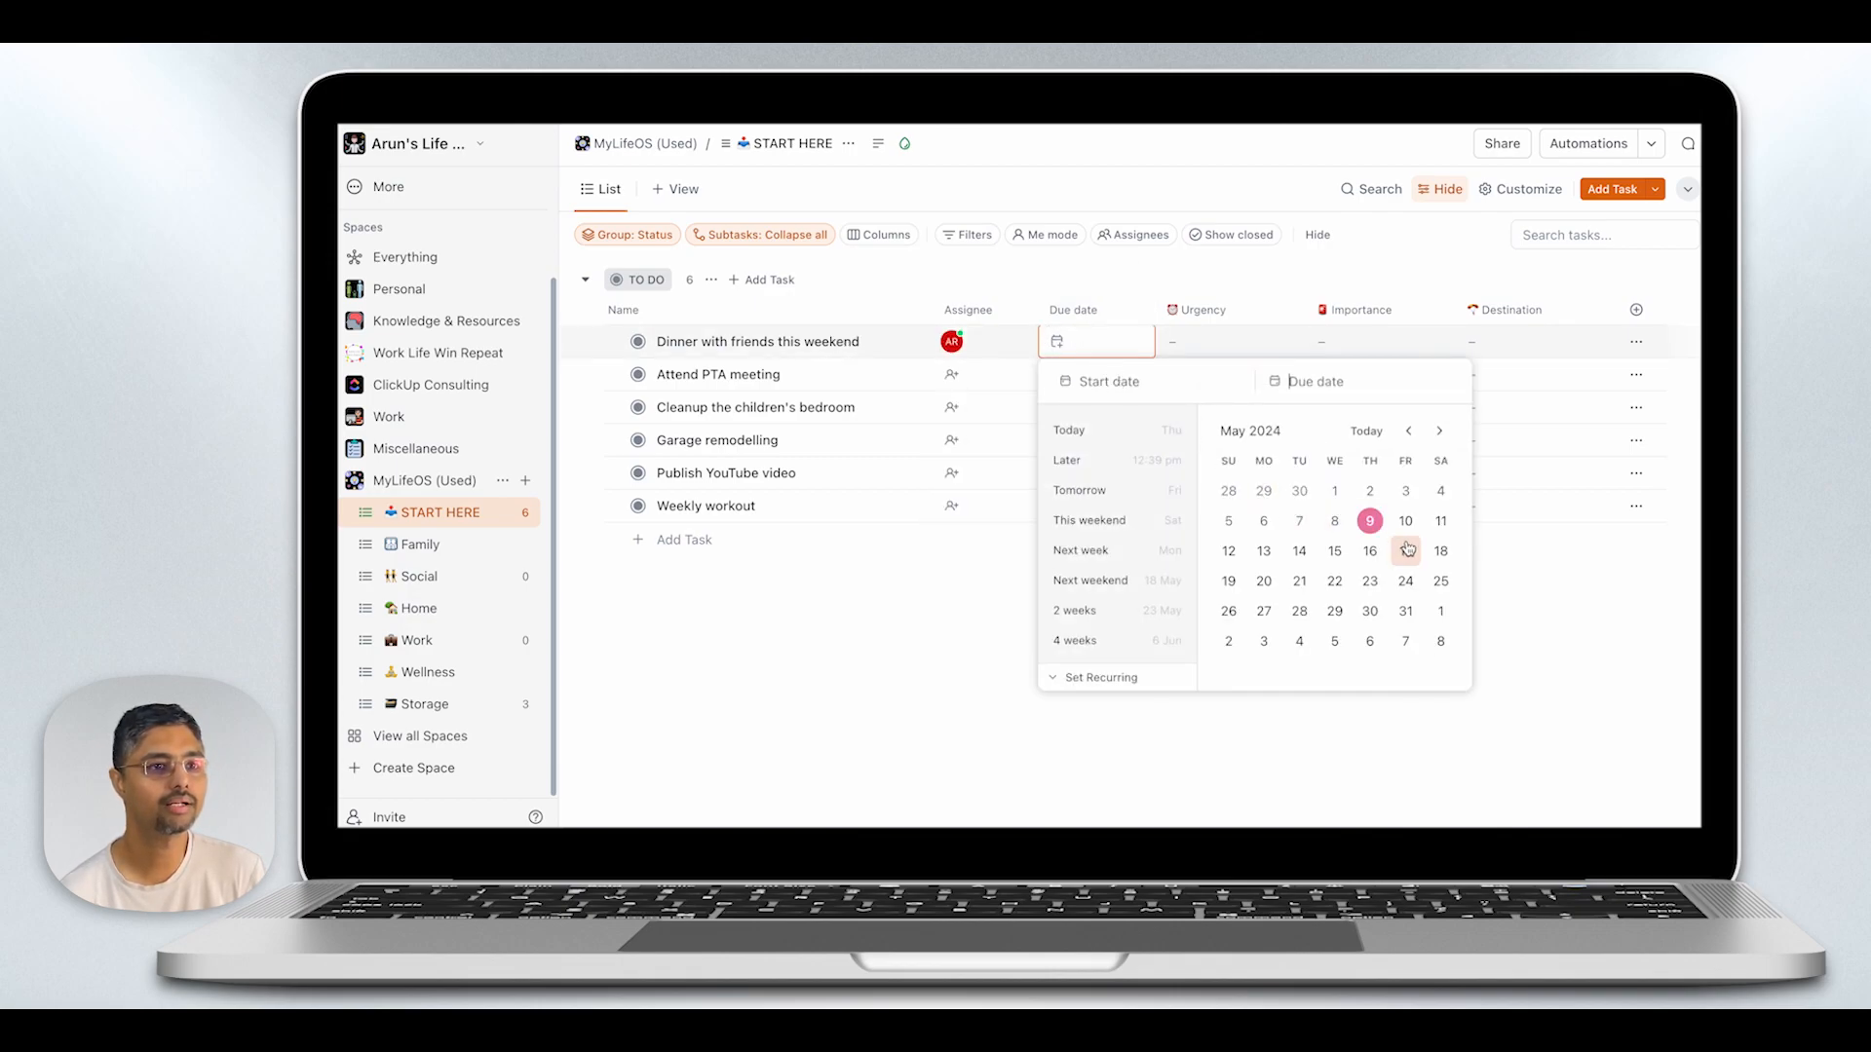
pyautogui.click(1136, 580)
# - Classify the dinner with friends task as Less Urgent and Less Important, with Social as its destination
pyautogui.click(1233, 348)
pyautogui.click(1278, 531)
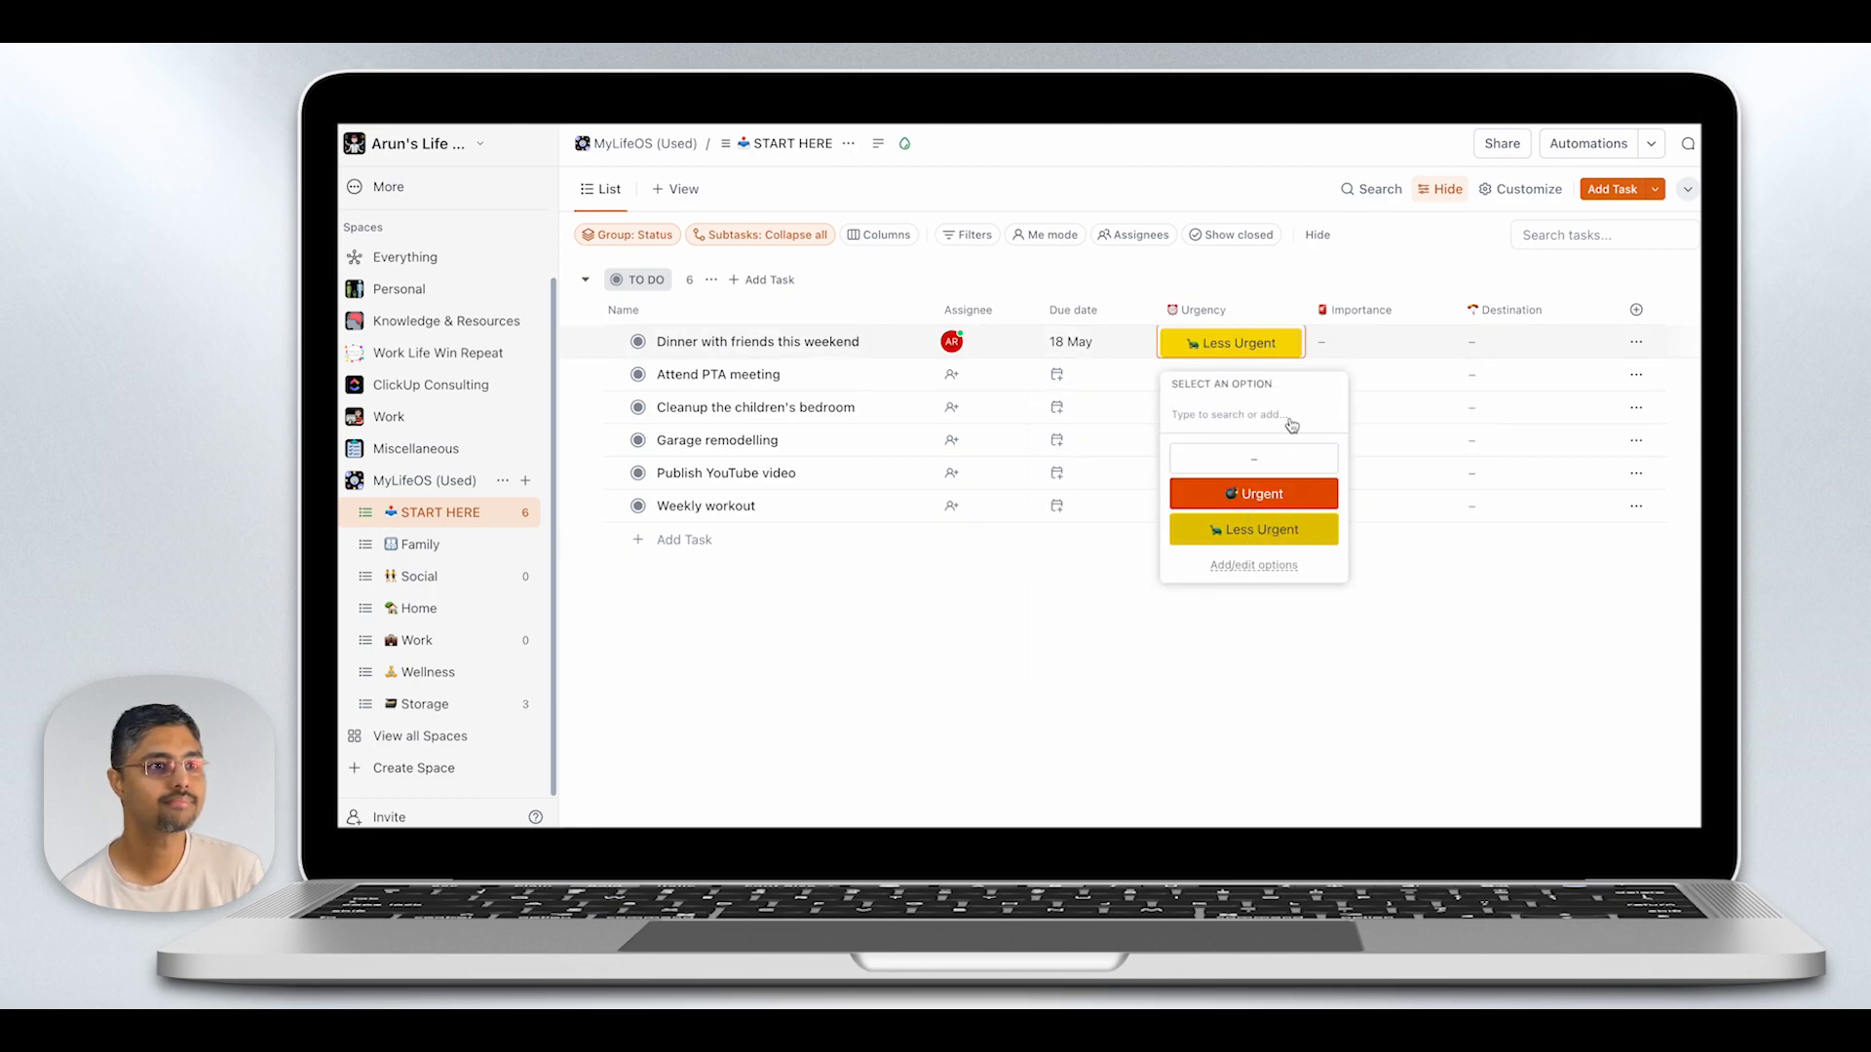
pyautogui.click(1333, 343)
pyautogui.click(1379, 527)
pyautogui.click(1499, 354)
pyautogui.click(1538, 541)
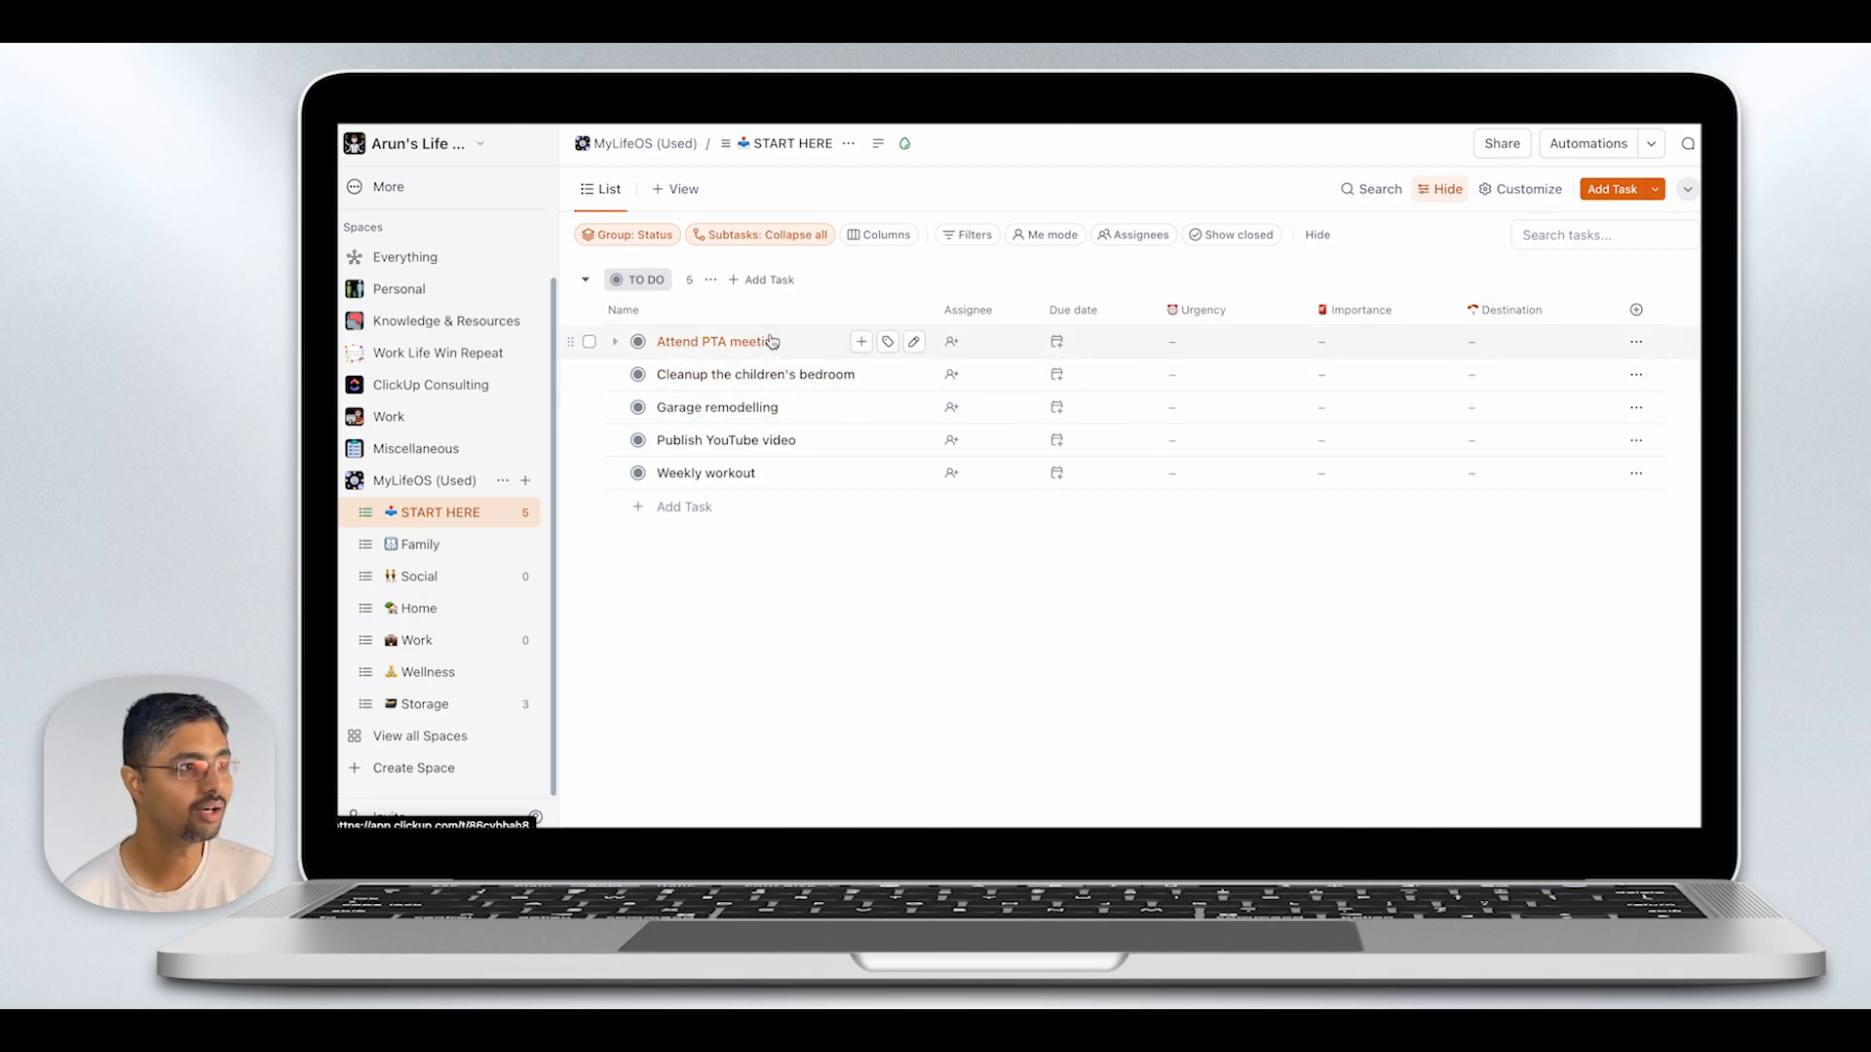
# - Assign the "Attend PTA meeting" task to Me with a due date of 20 May 2024
pyautogui.click(970, 347)
pyautogui.click(1032, 438)
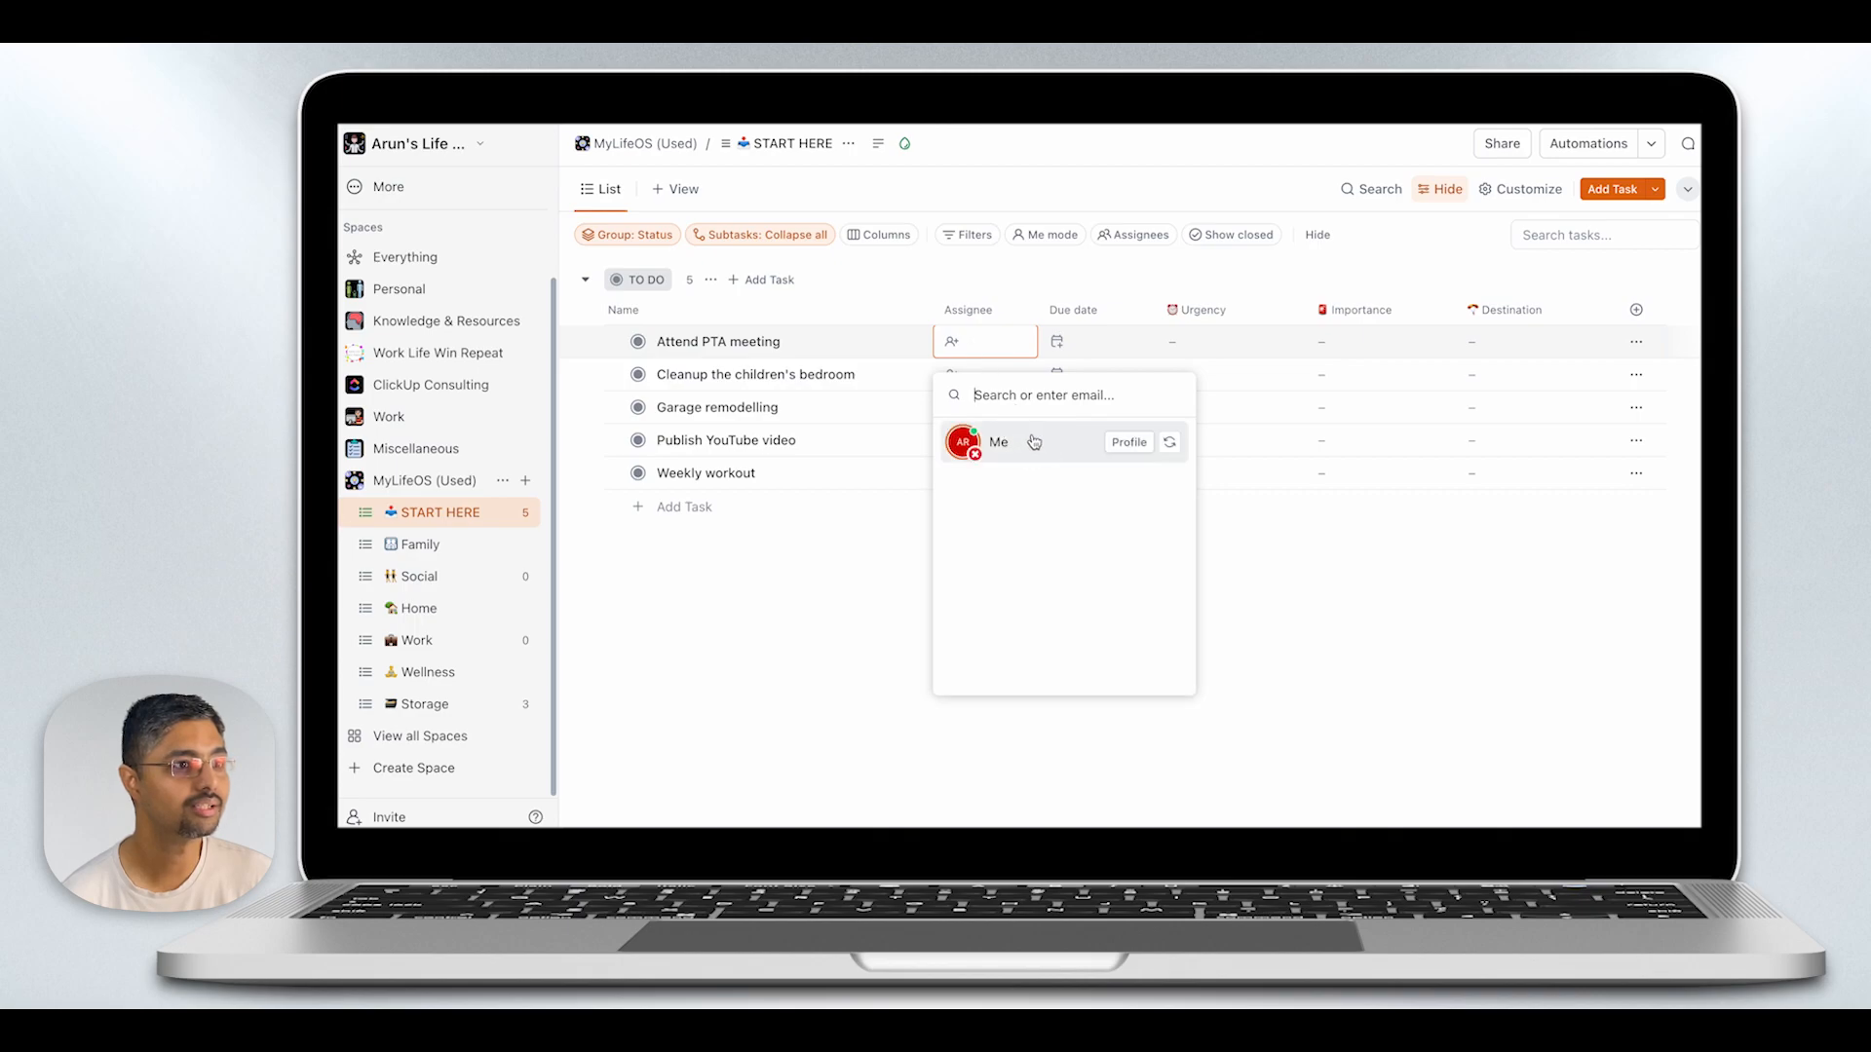
pyautogui.click(1070, 347)
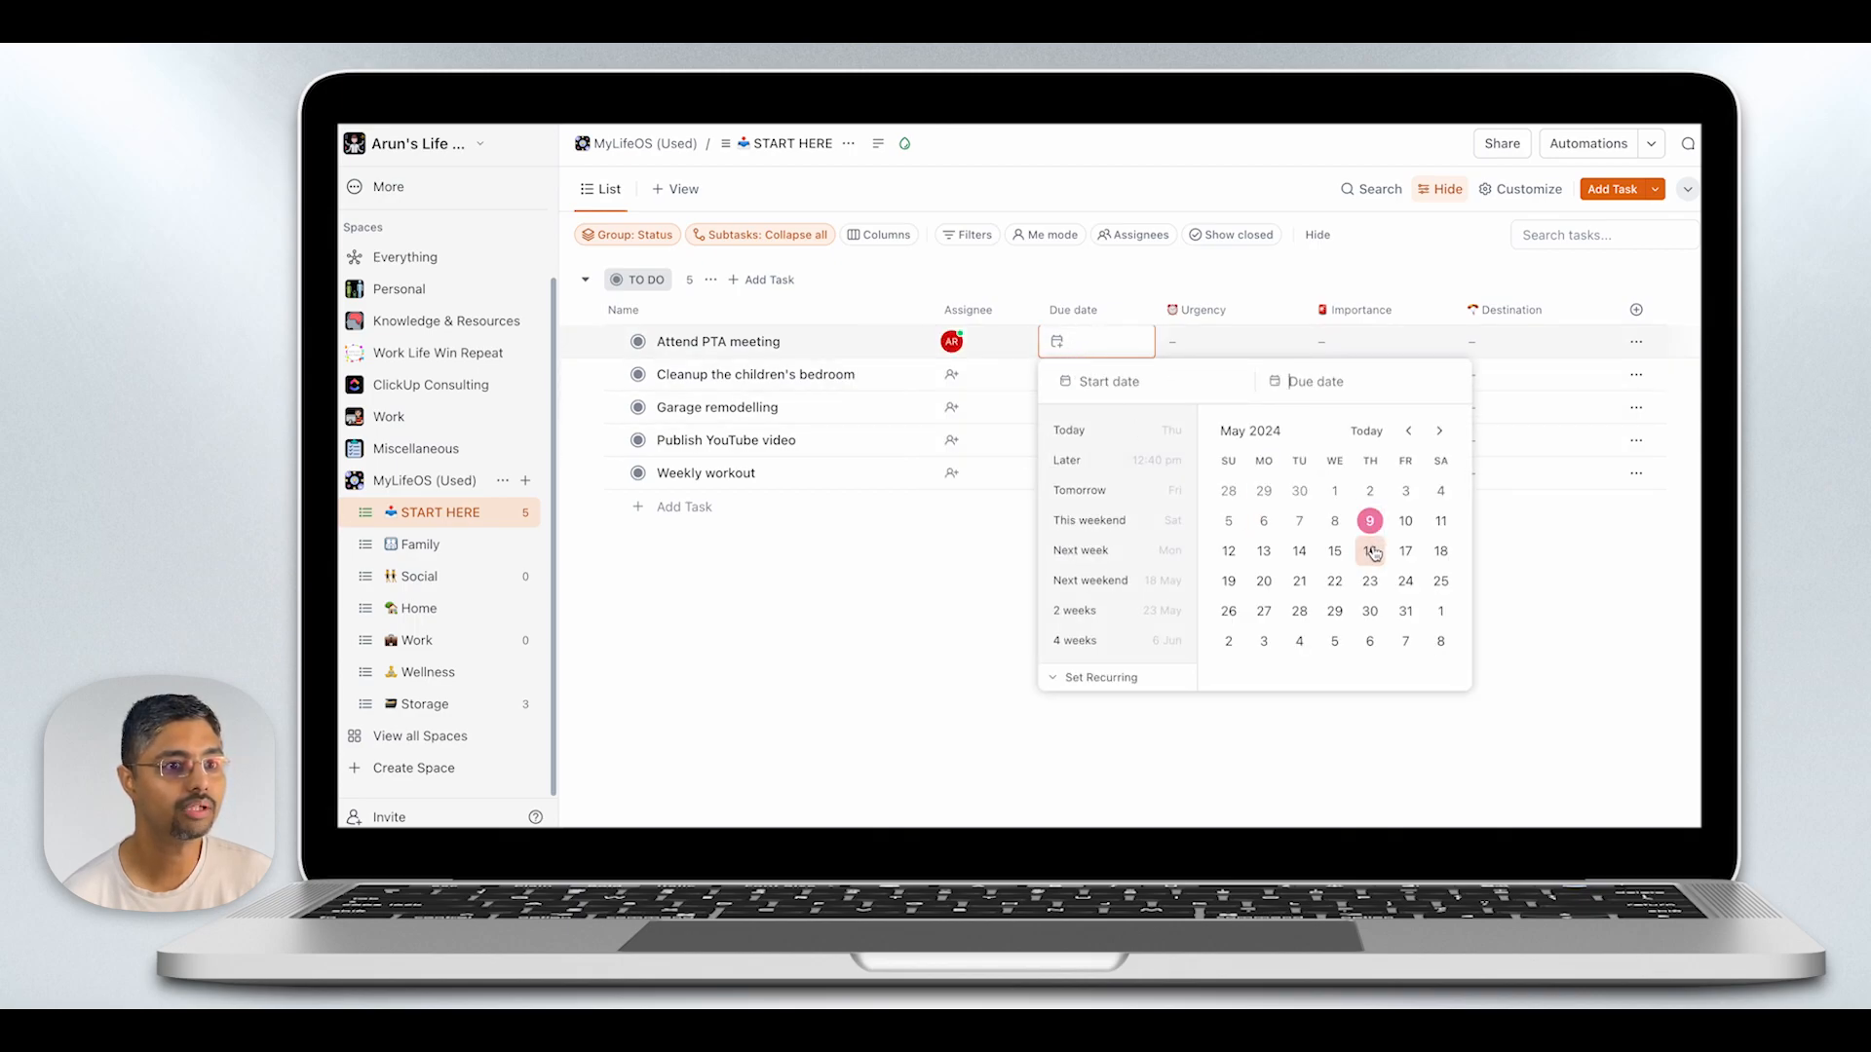
pyautogui.click(1264, 580)
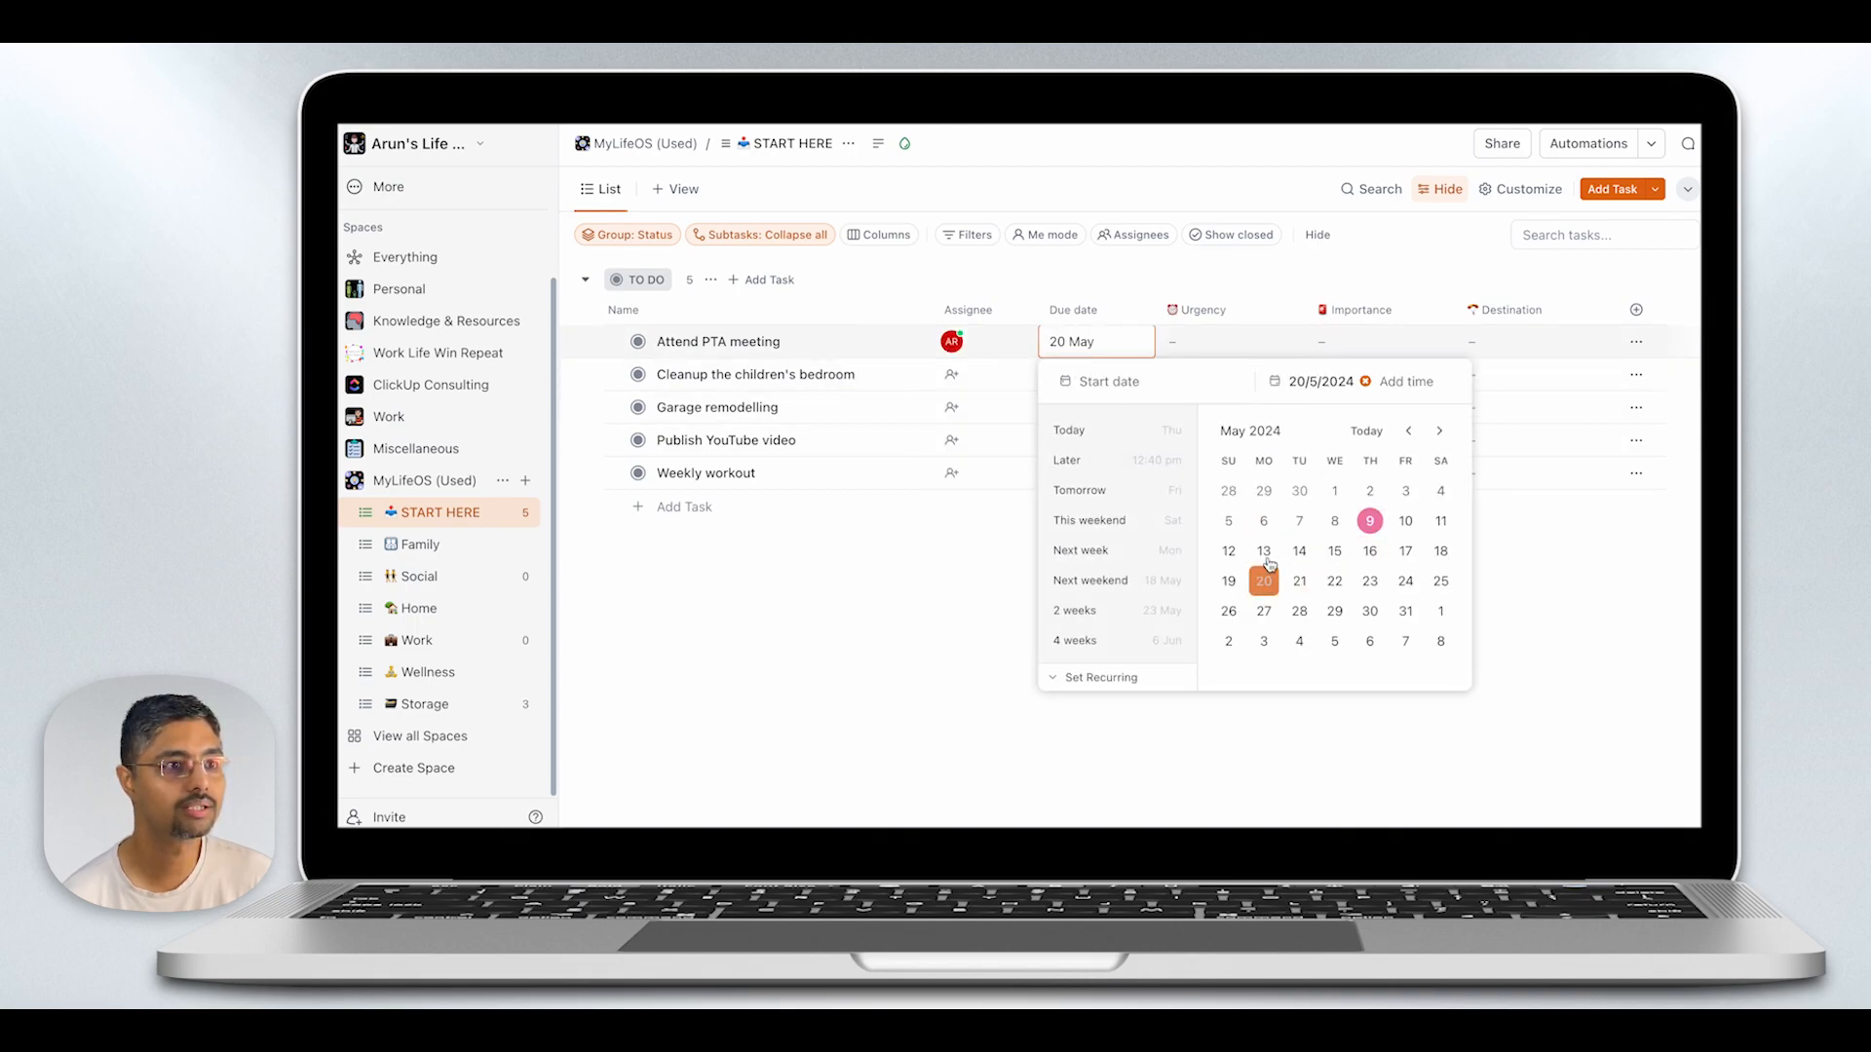
pyautogui.click(1195, 343)
# - Classify the PTA meeting task as Less Urgent and Important, with Social as its destination
pyautogui.click(1195, 344)
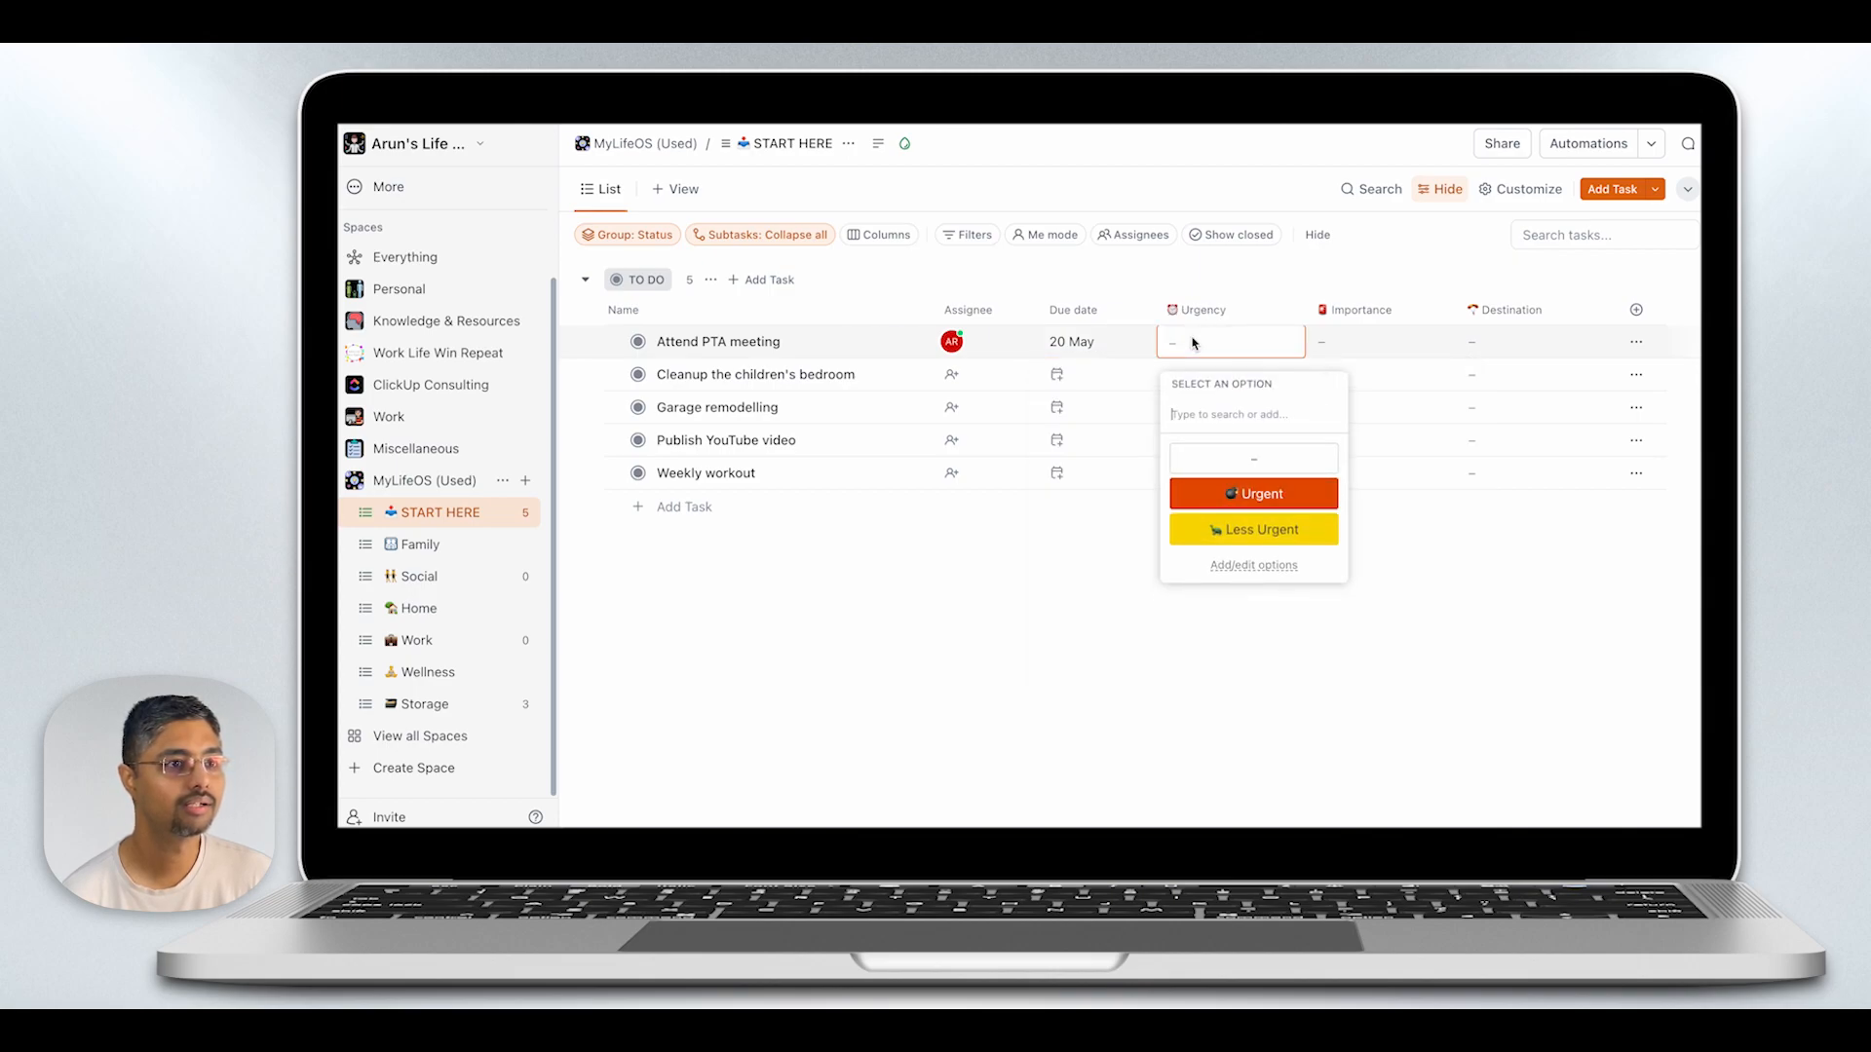
pyautogui.click(1257, 529)
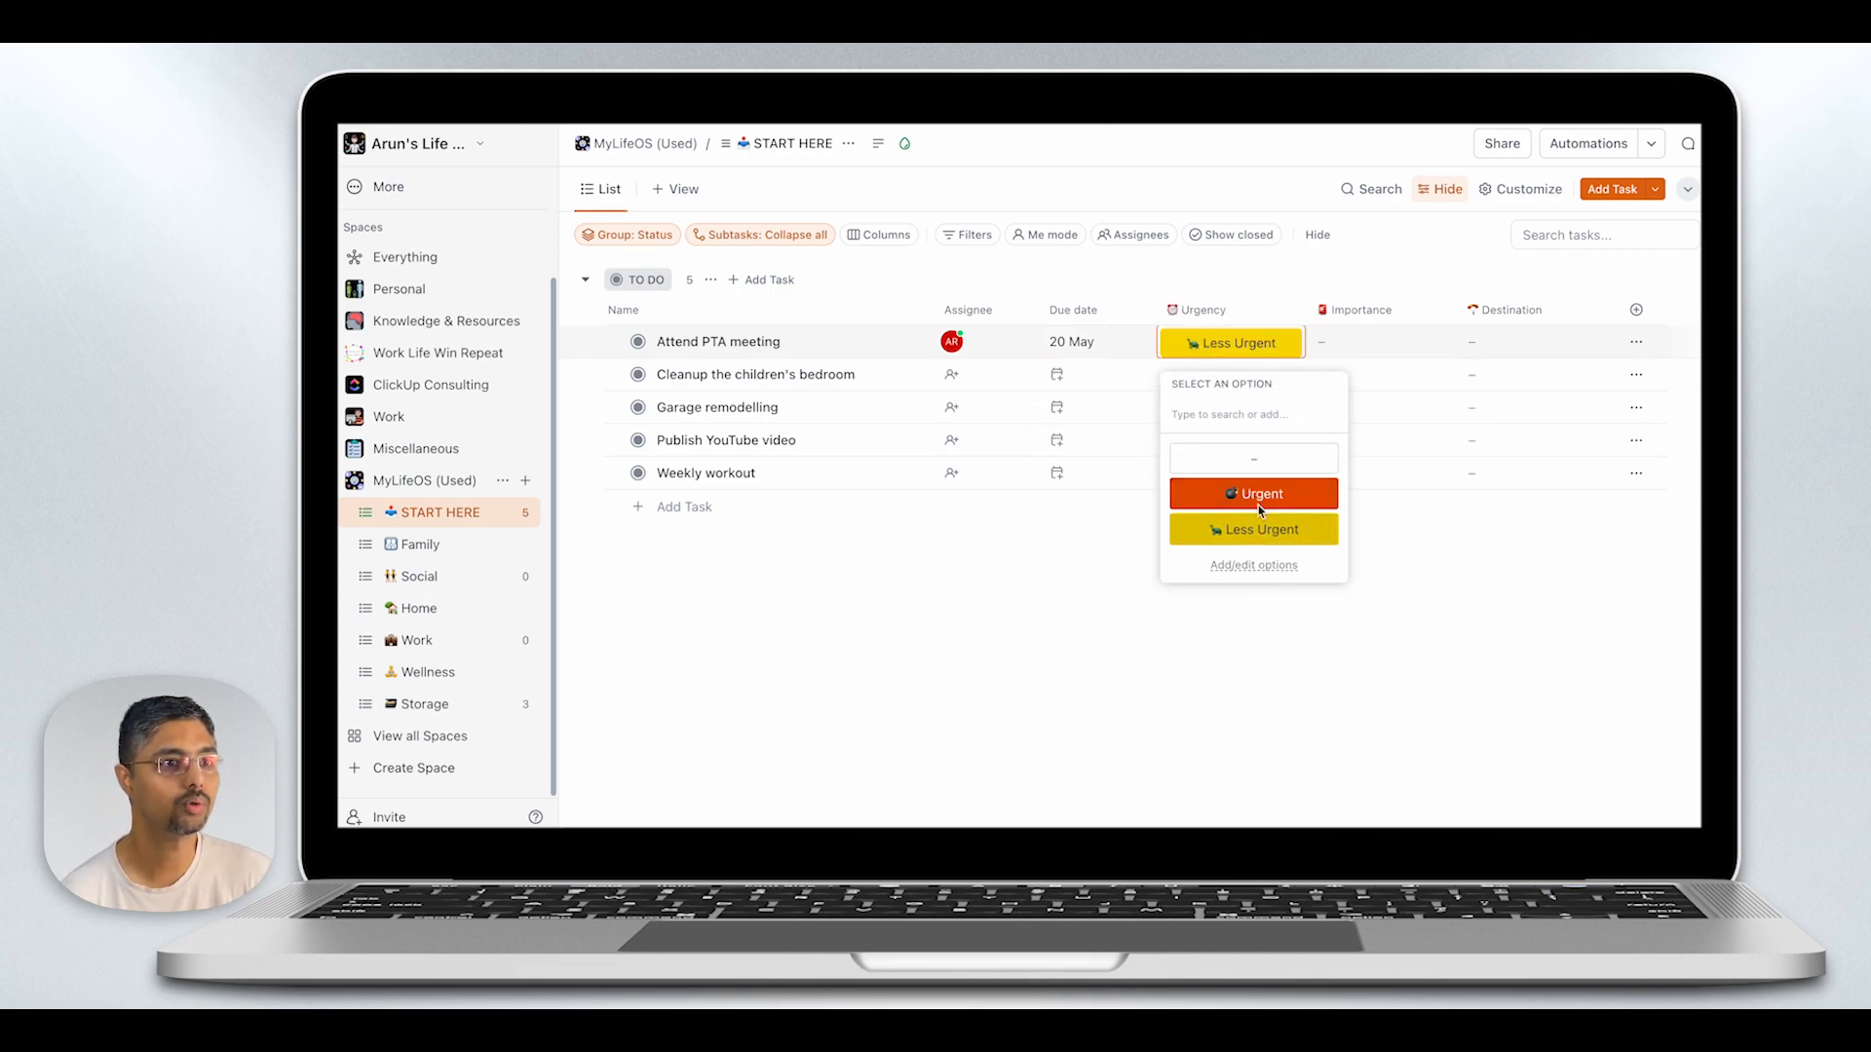
pyautogui.click(1335, 343)
pyautogui.click(1341, 492)
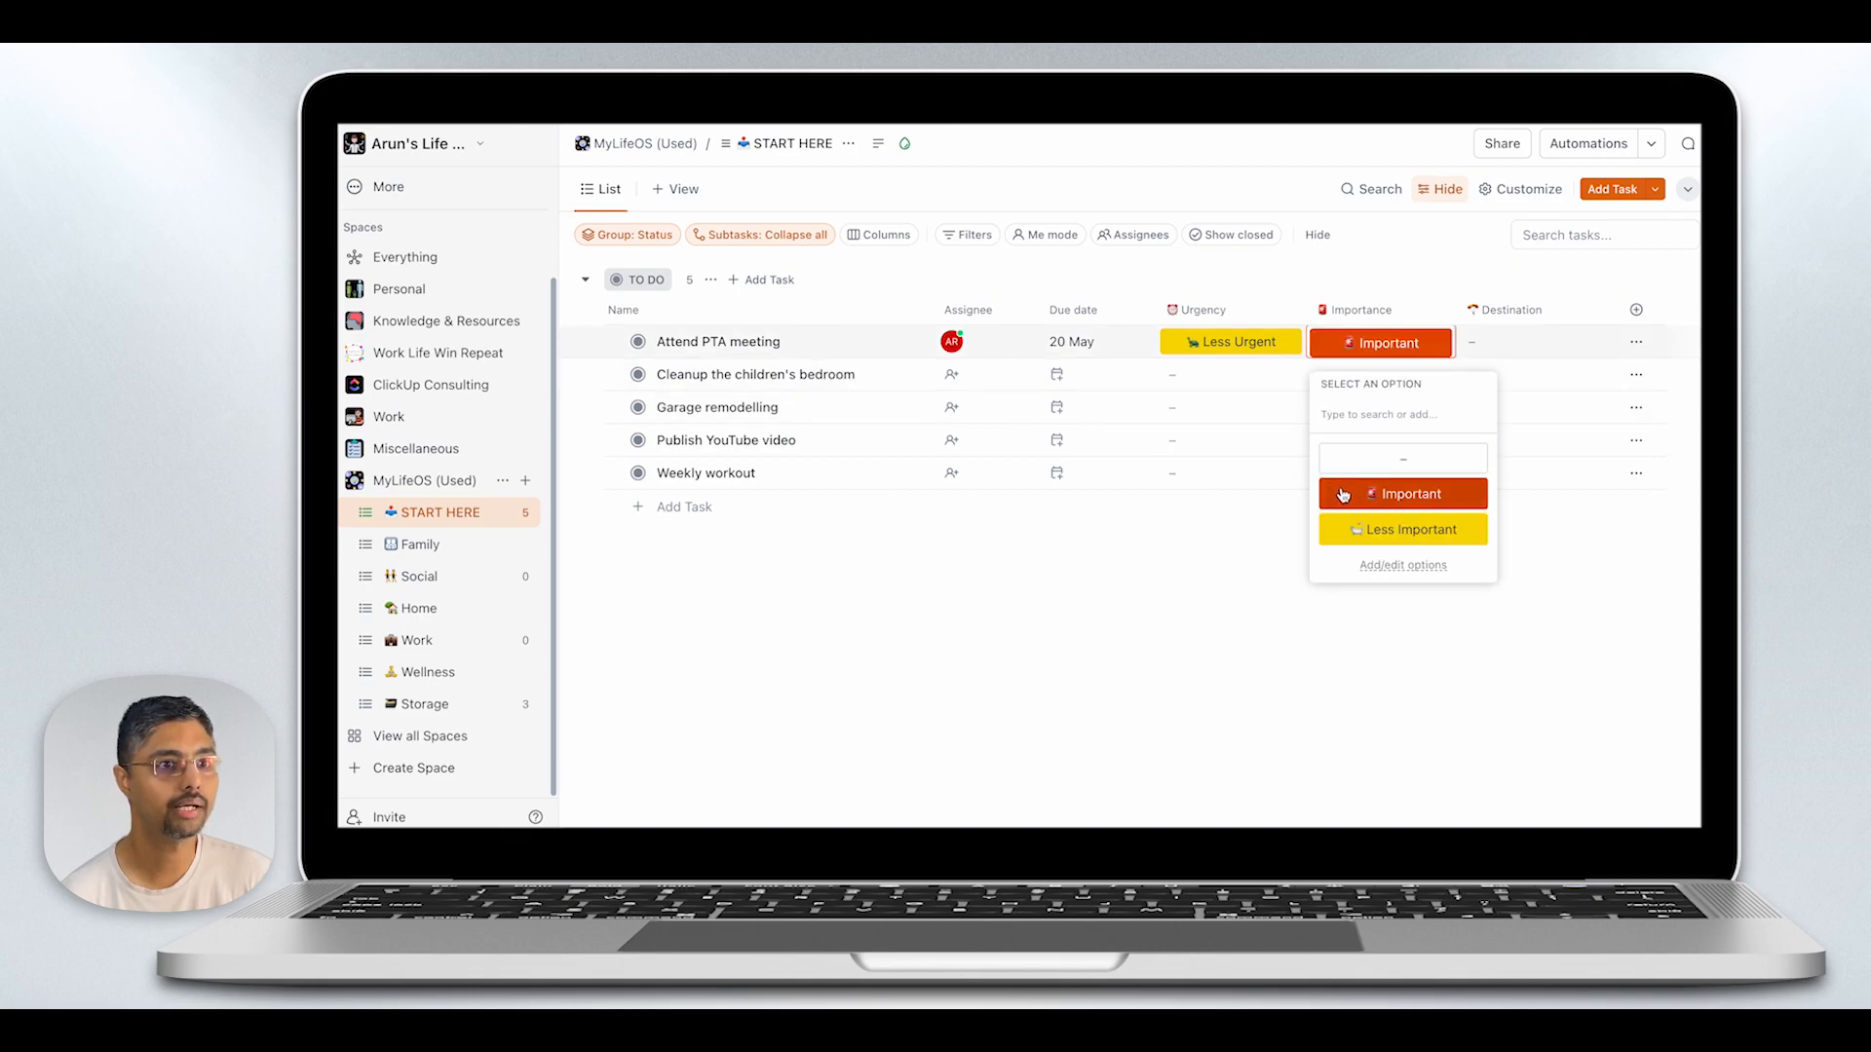
pyautogui.click(1548, 343)
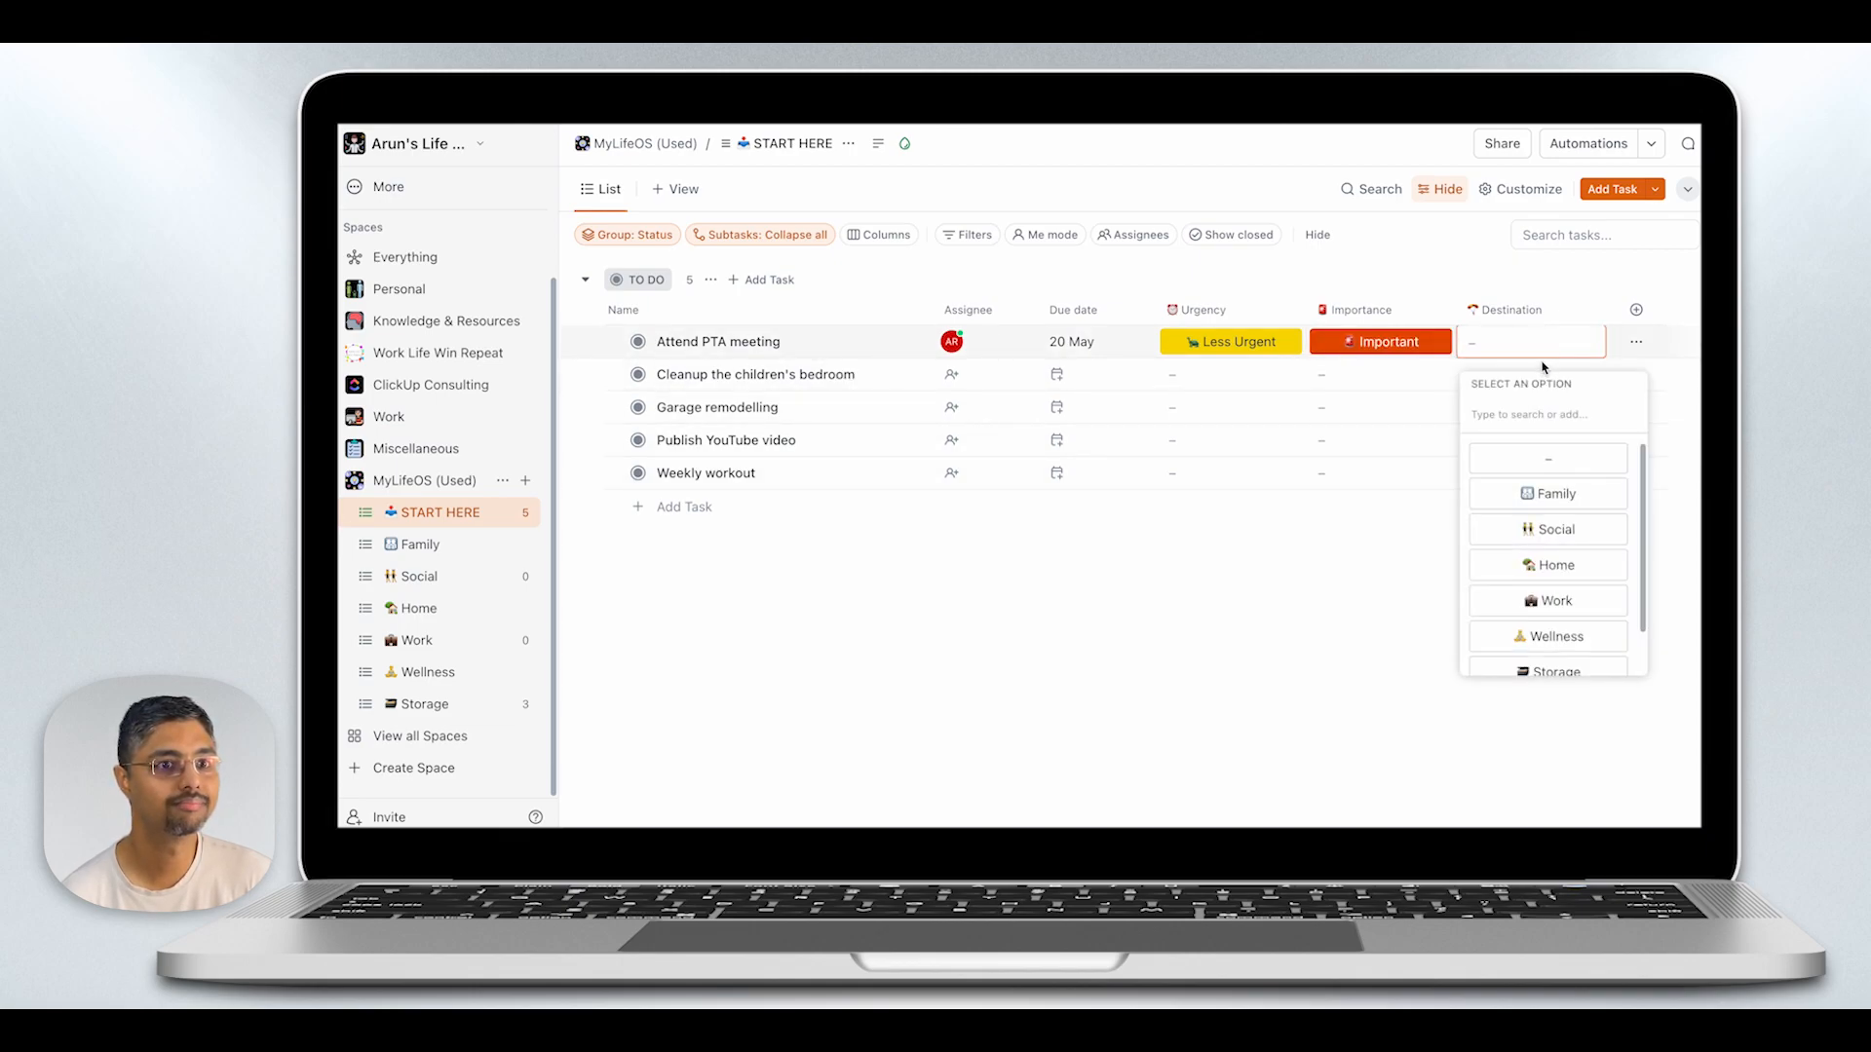
pyautogui.click(1550, 530)
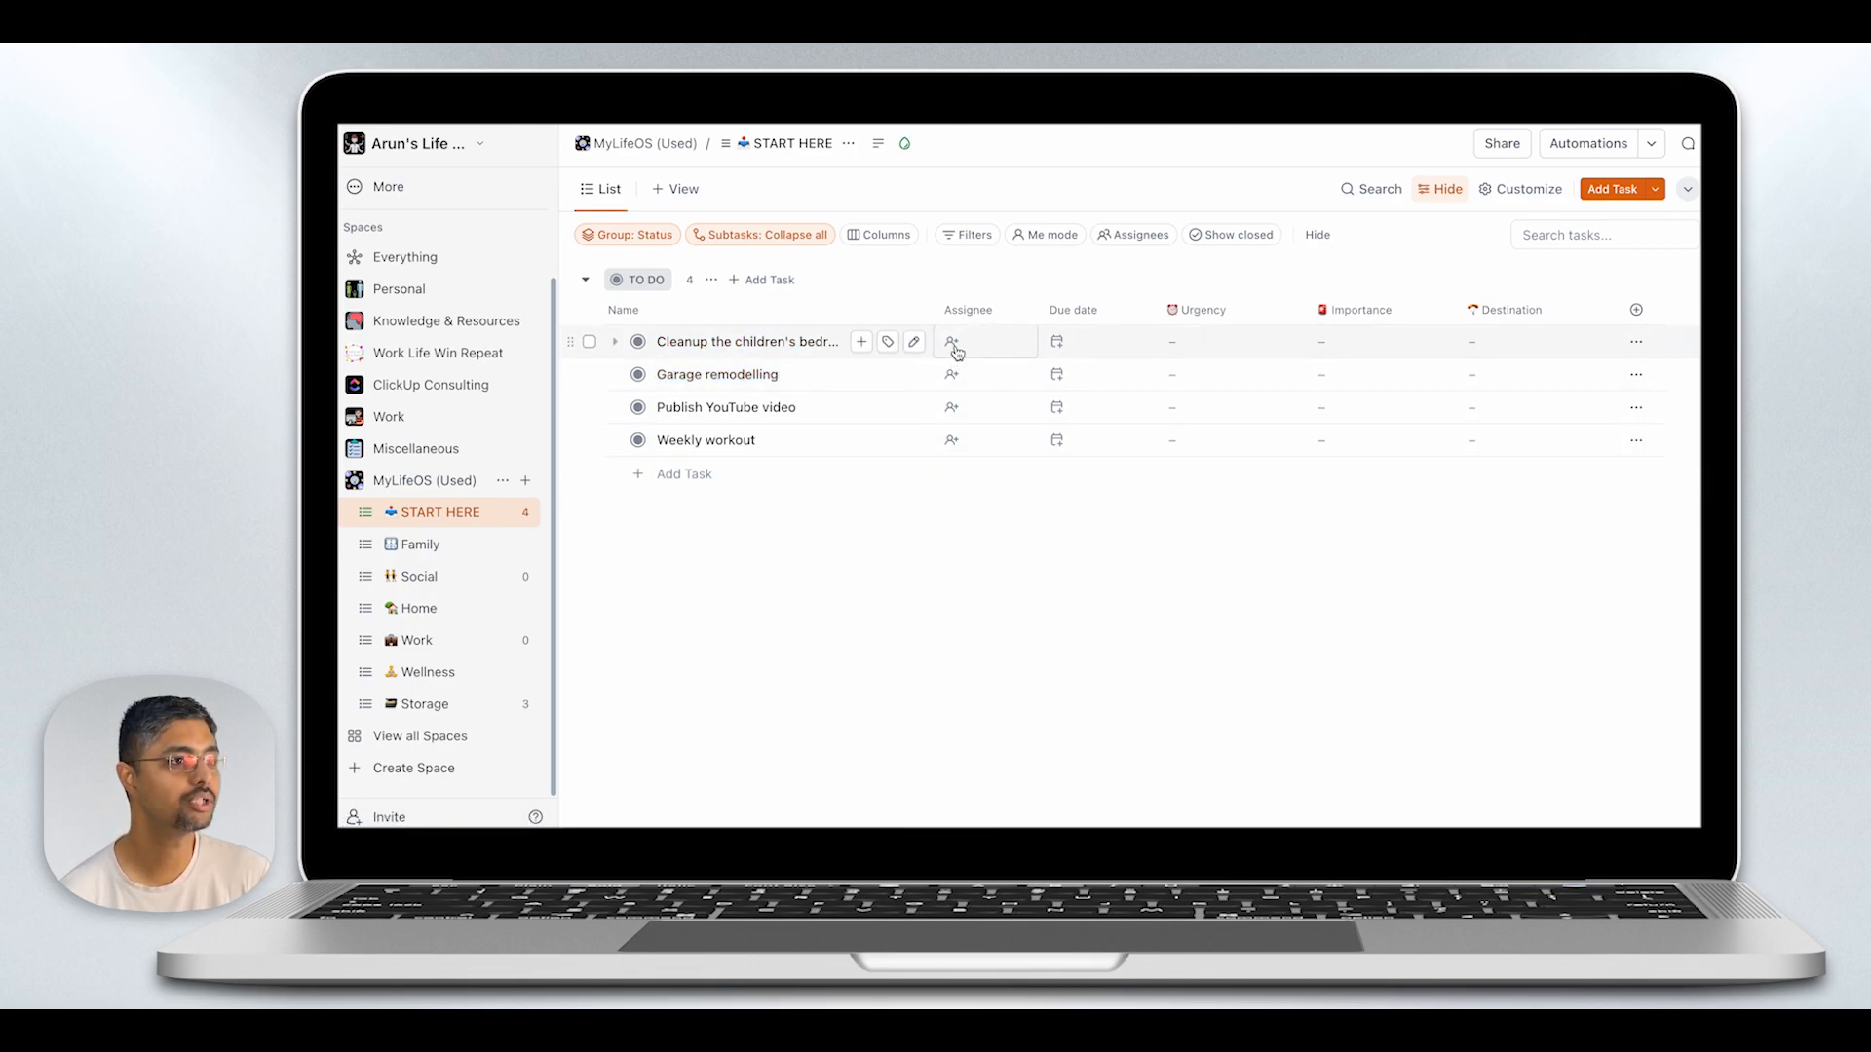
# - Assign the "Cleanup the children's bedroom" task to Me with a due date of 24 May 2024
pyautogui.click(956, 351)
pyautogui.click(1013, 441)
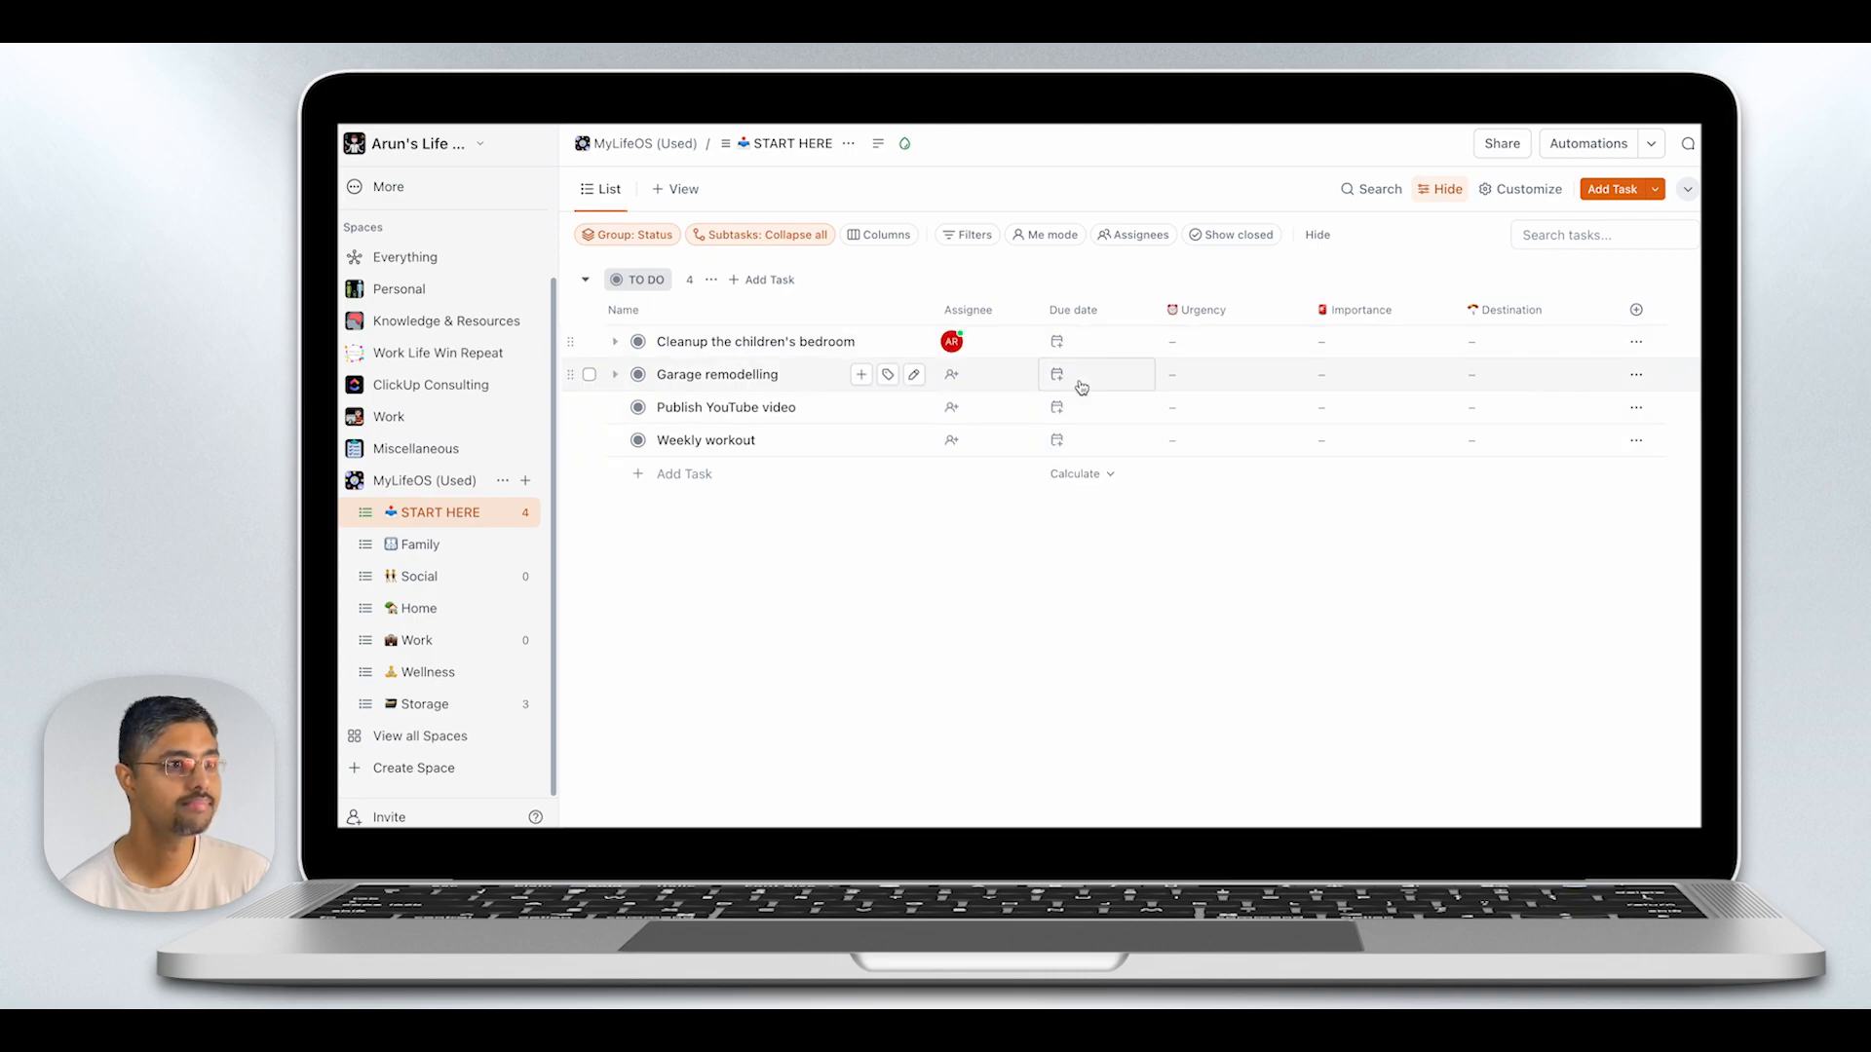
pyautogui.click(1079, 353)
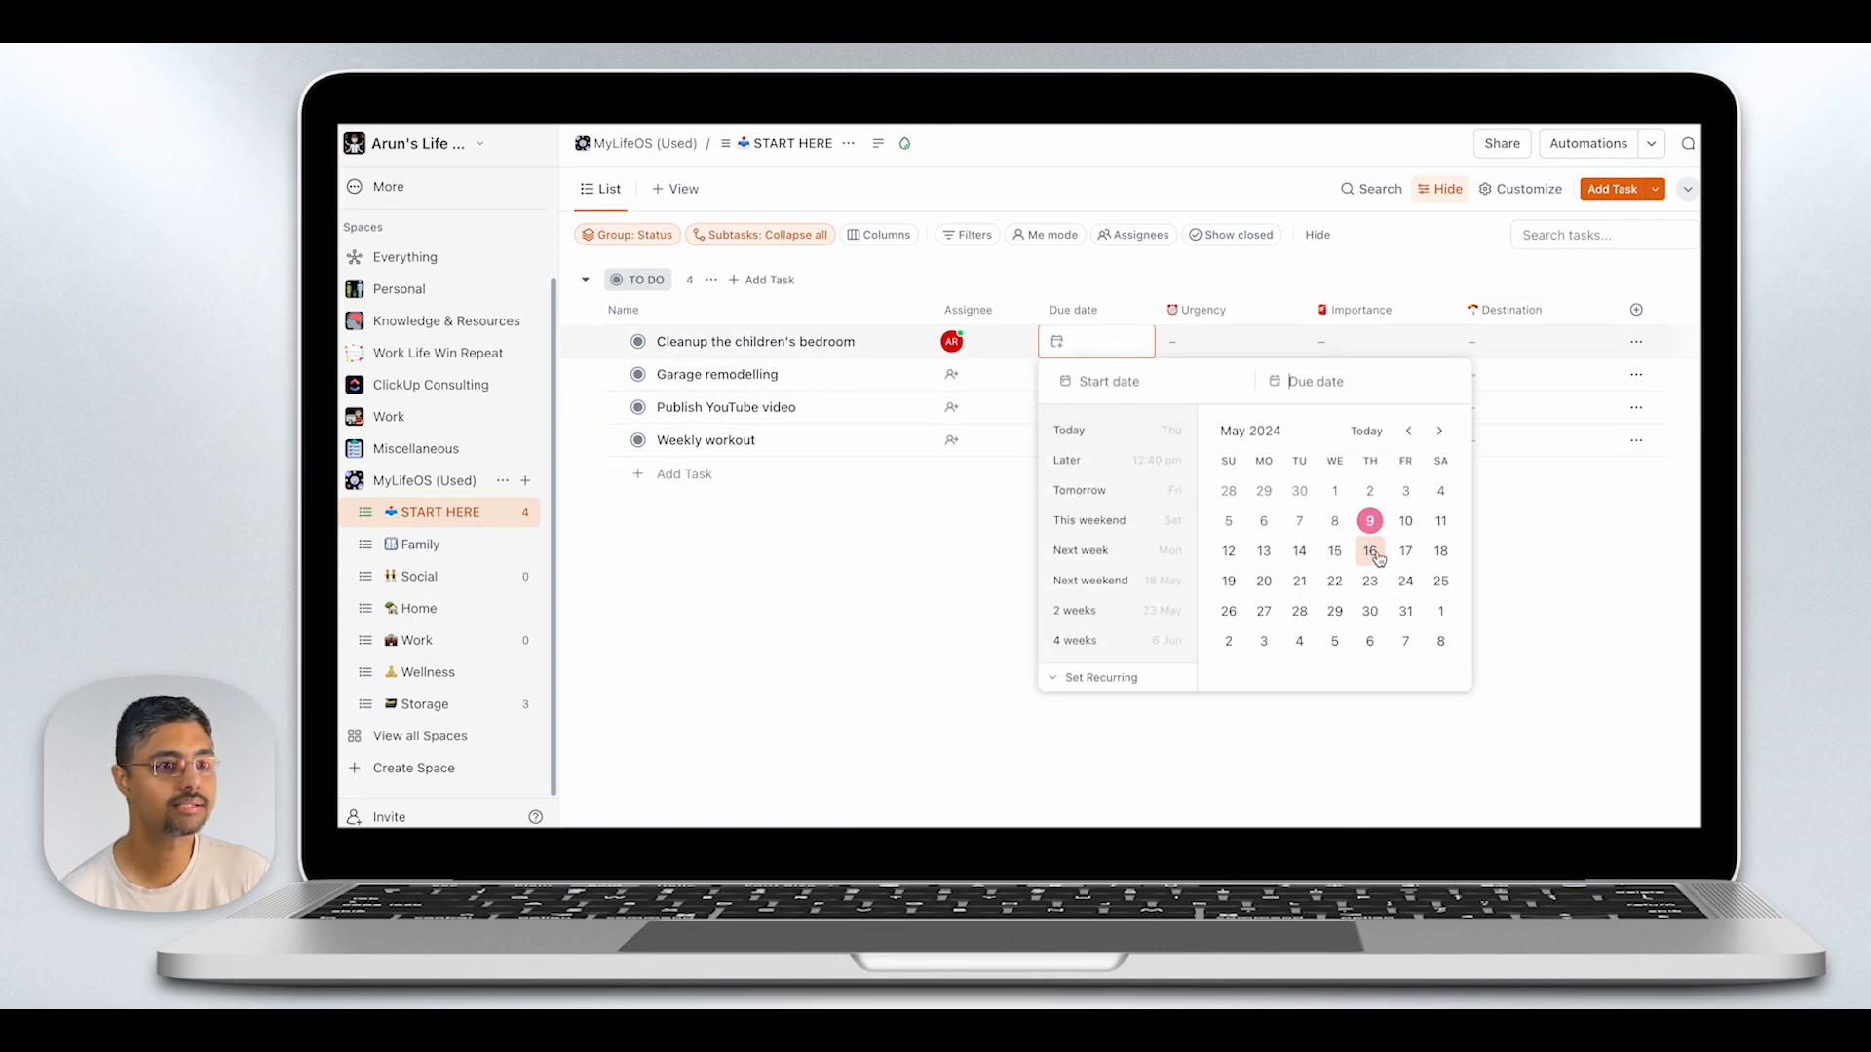
pyautogui.click(1406, 581)
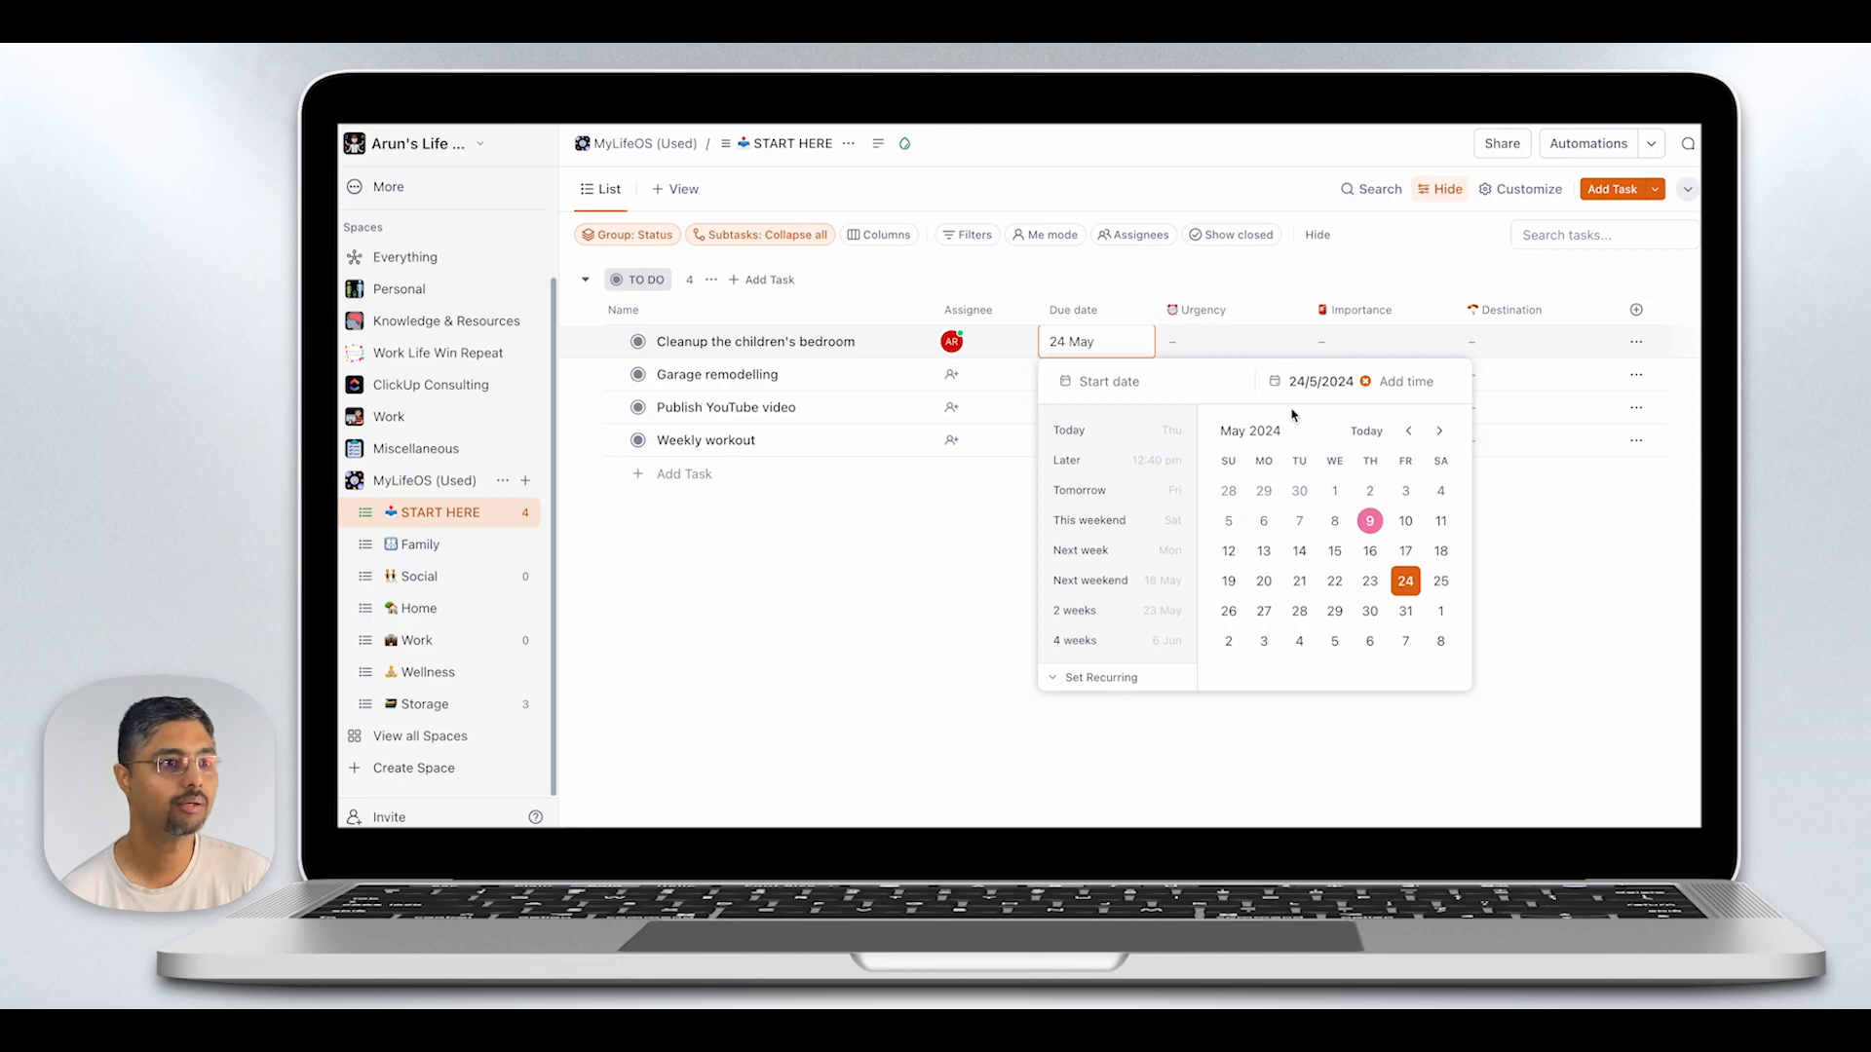
pyautogui.click(1214, 345)
# - Classify the children's bedroom cleanup task as Less Urgent and Important, with Home as its destination
pyautogui.click(1212, 347)
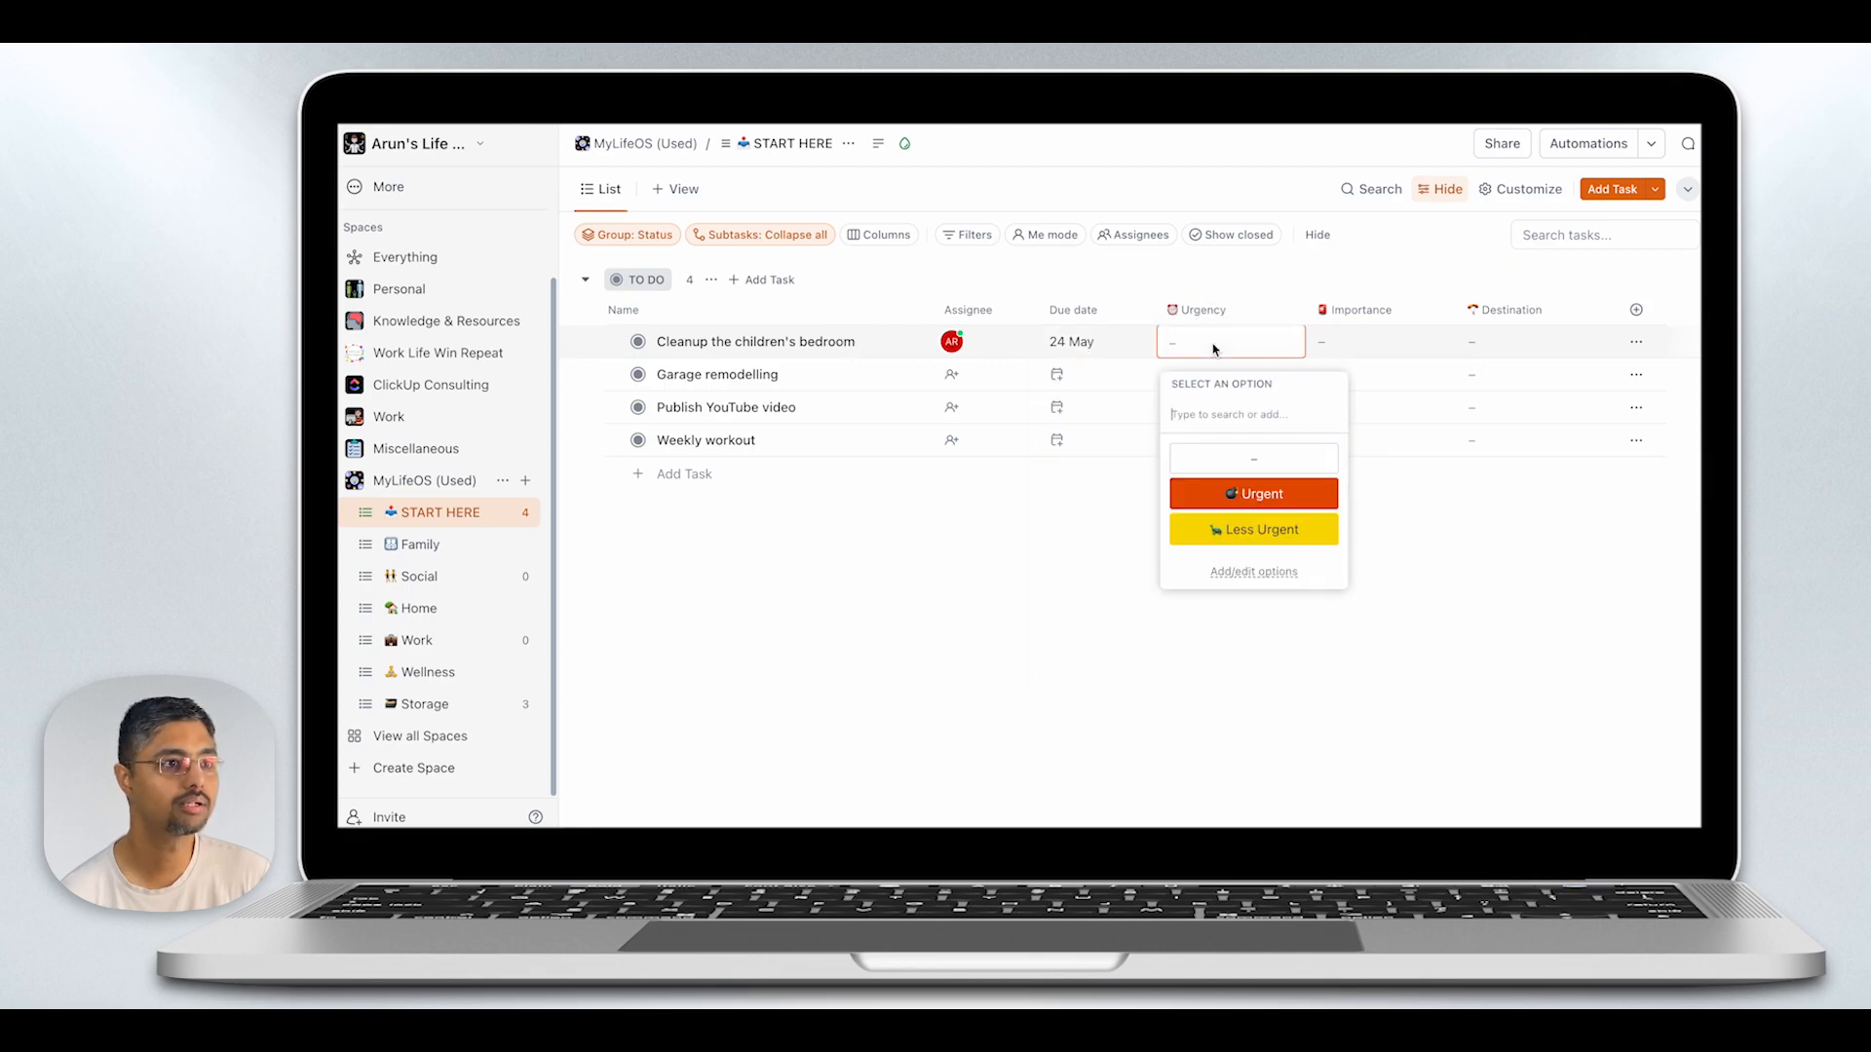
pyautogui.click(1286, 529)
pyautogui.click(1345, 346)
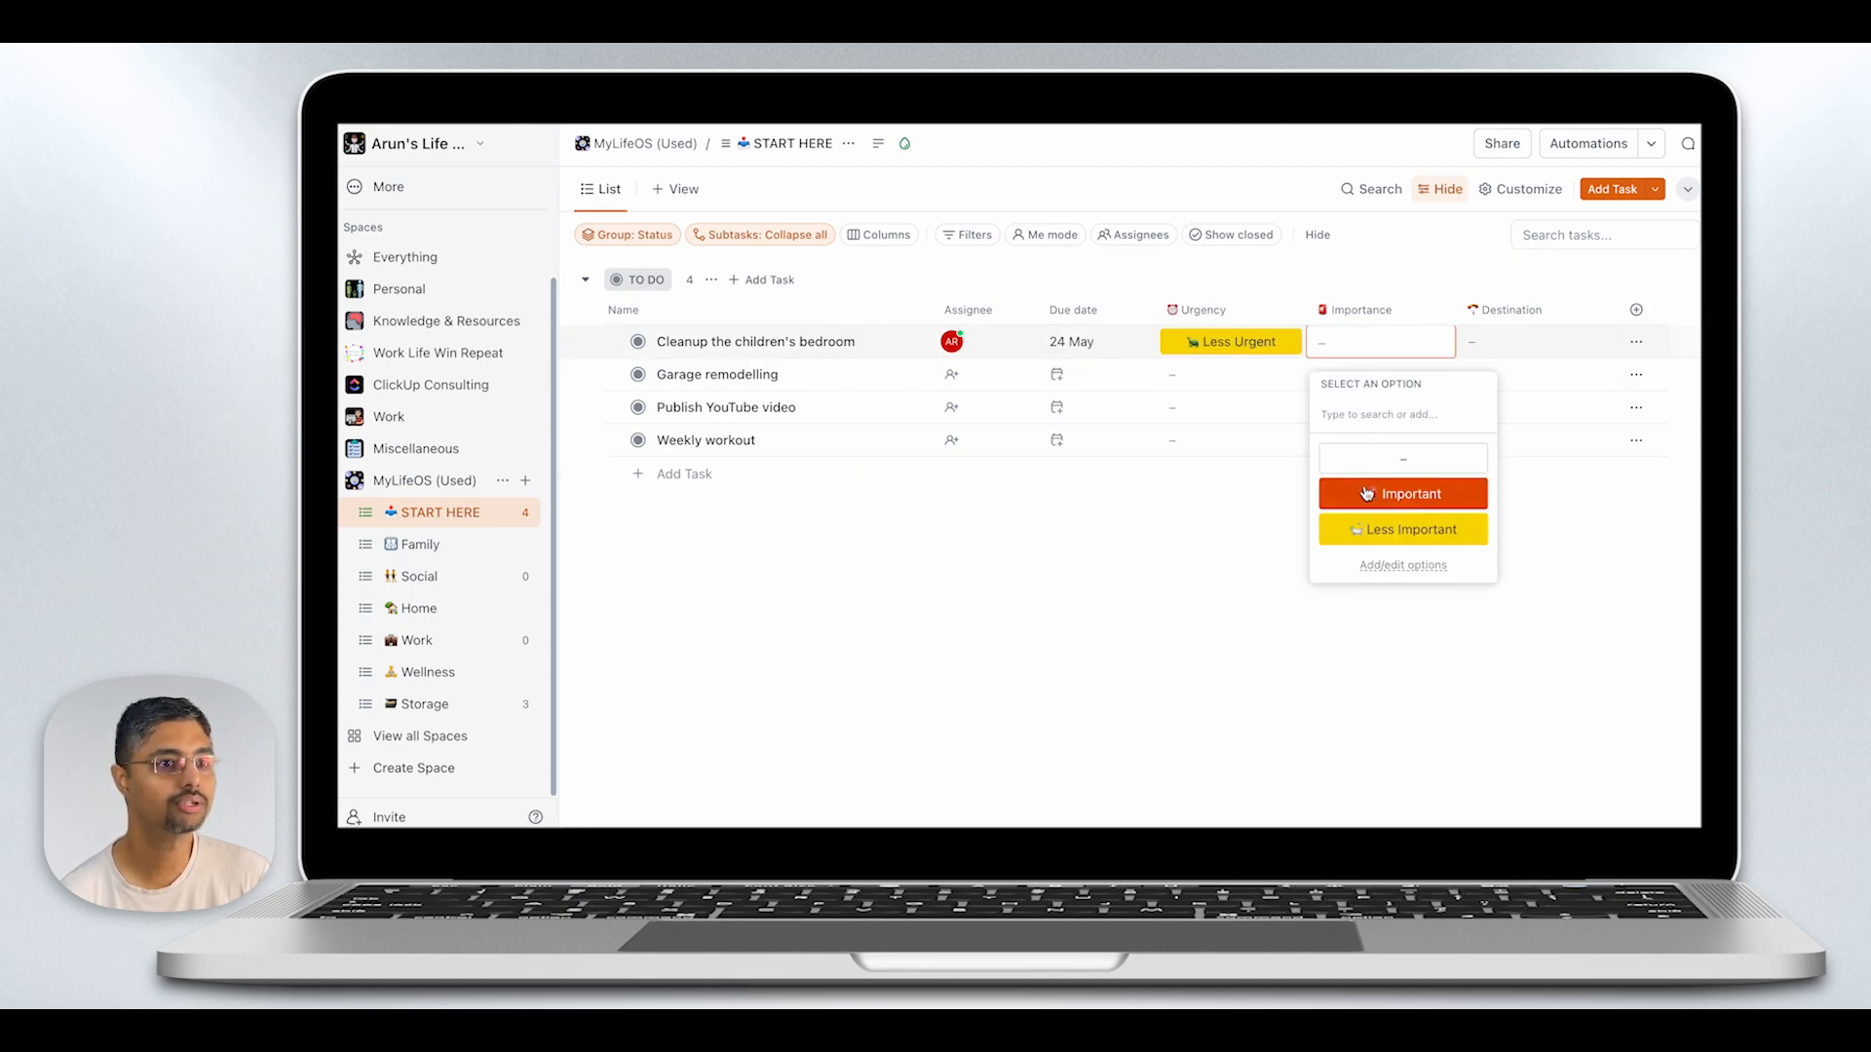
pyautogui.click(1394, 493)
pyautogui.click(1496, 349)
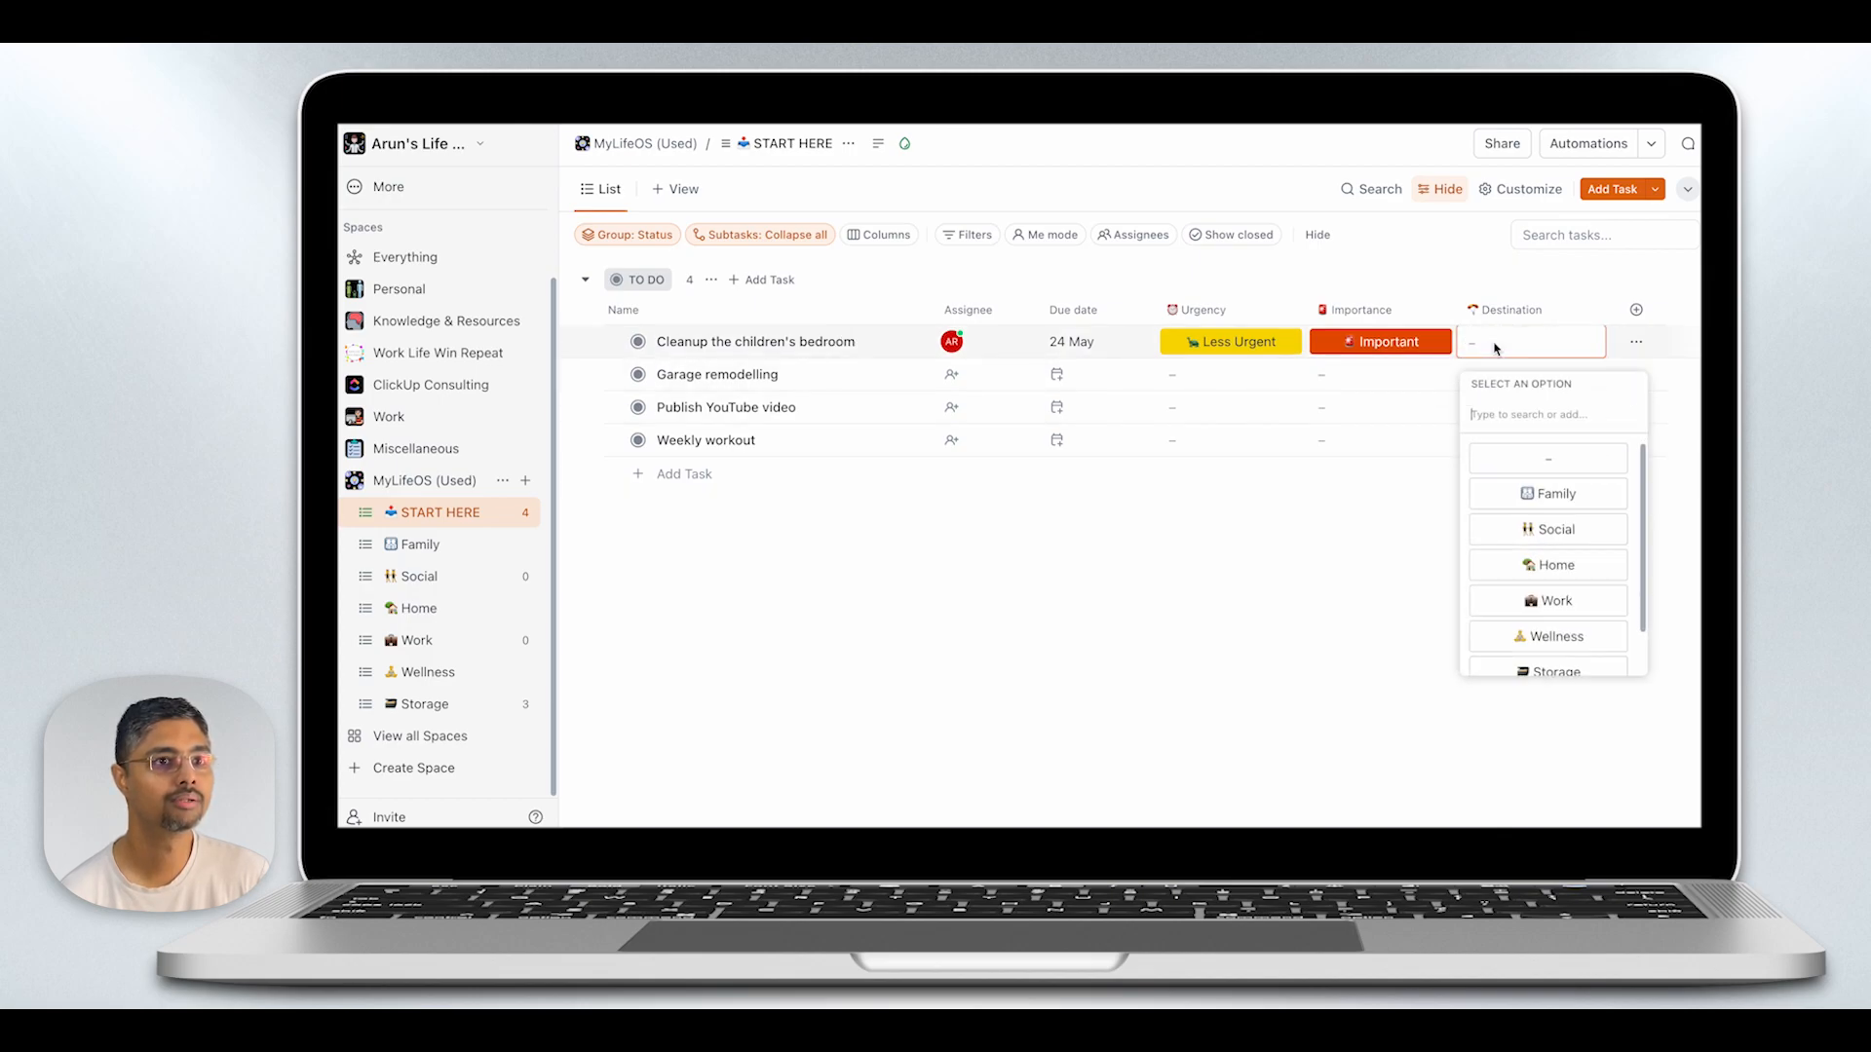
pyautogui.click(1537, 566)
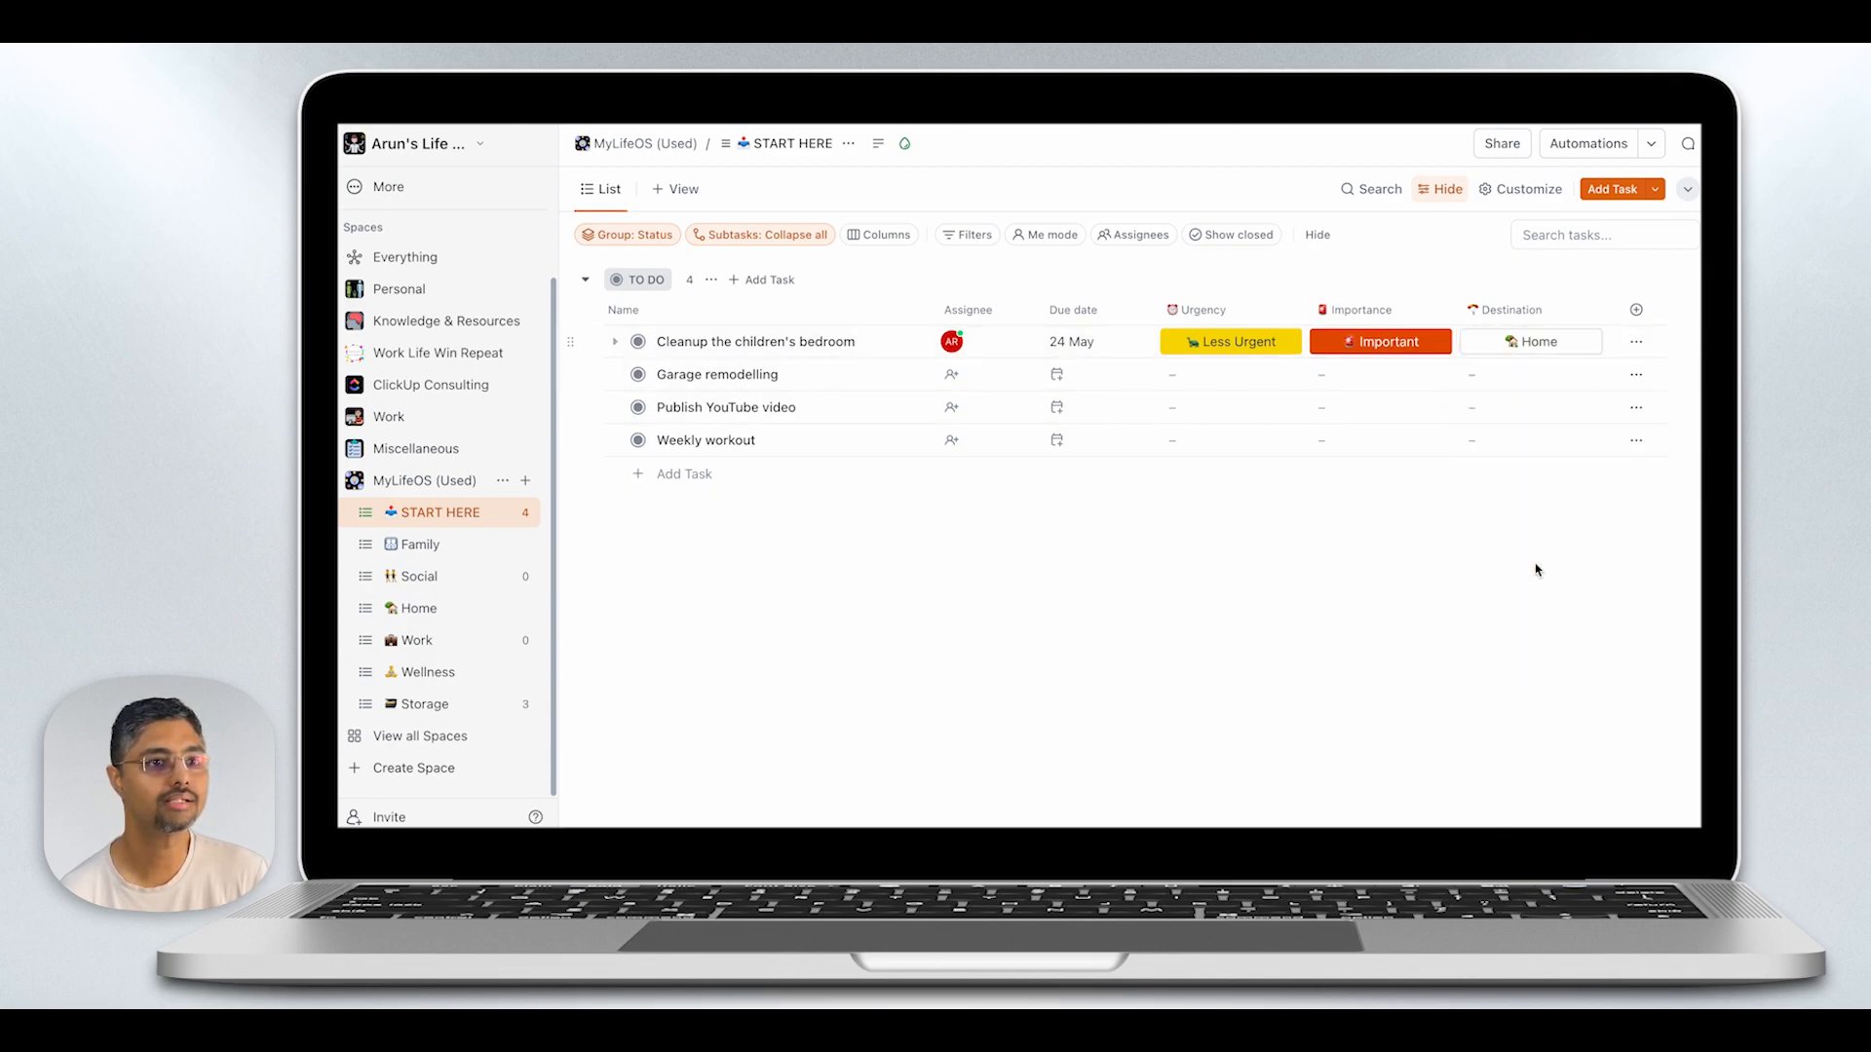
# - Assign the "Garage remodelling" task to Me with a due date of 31 May 2024
pyautogui.click(955, 387)
pyautogui.click(987, 474)
pyautogui.click(1057, 376)
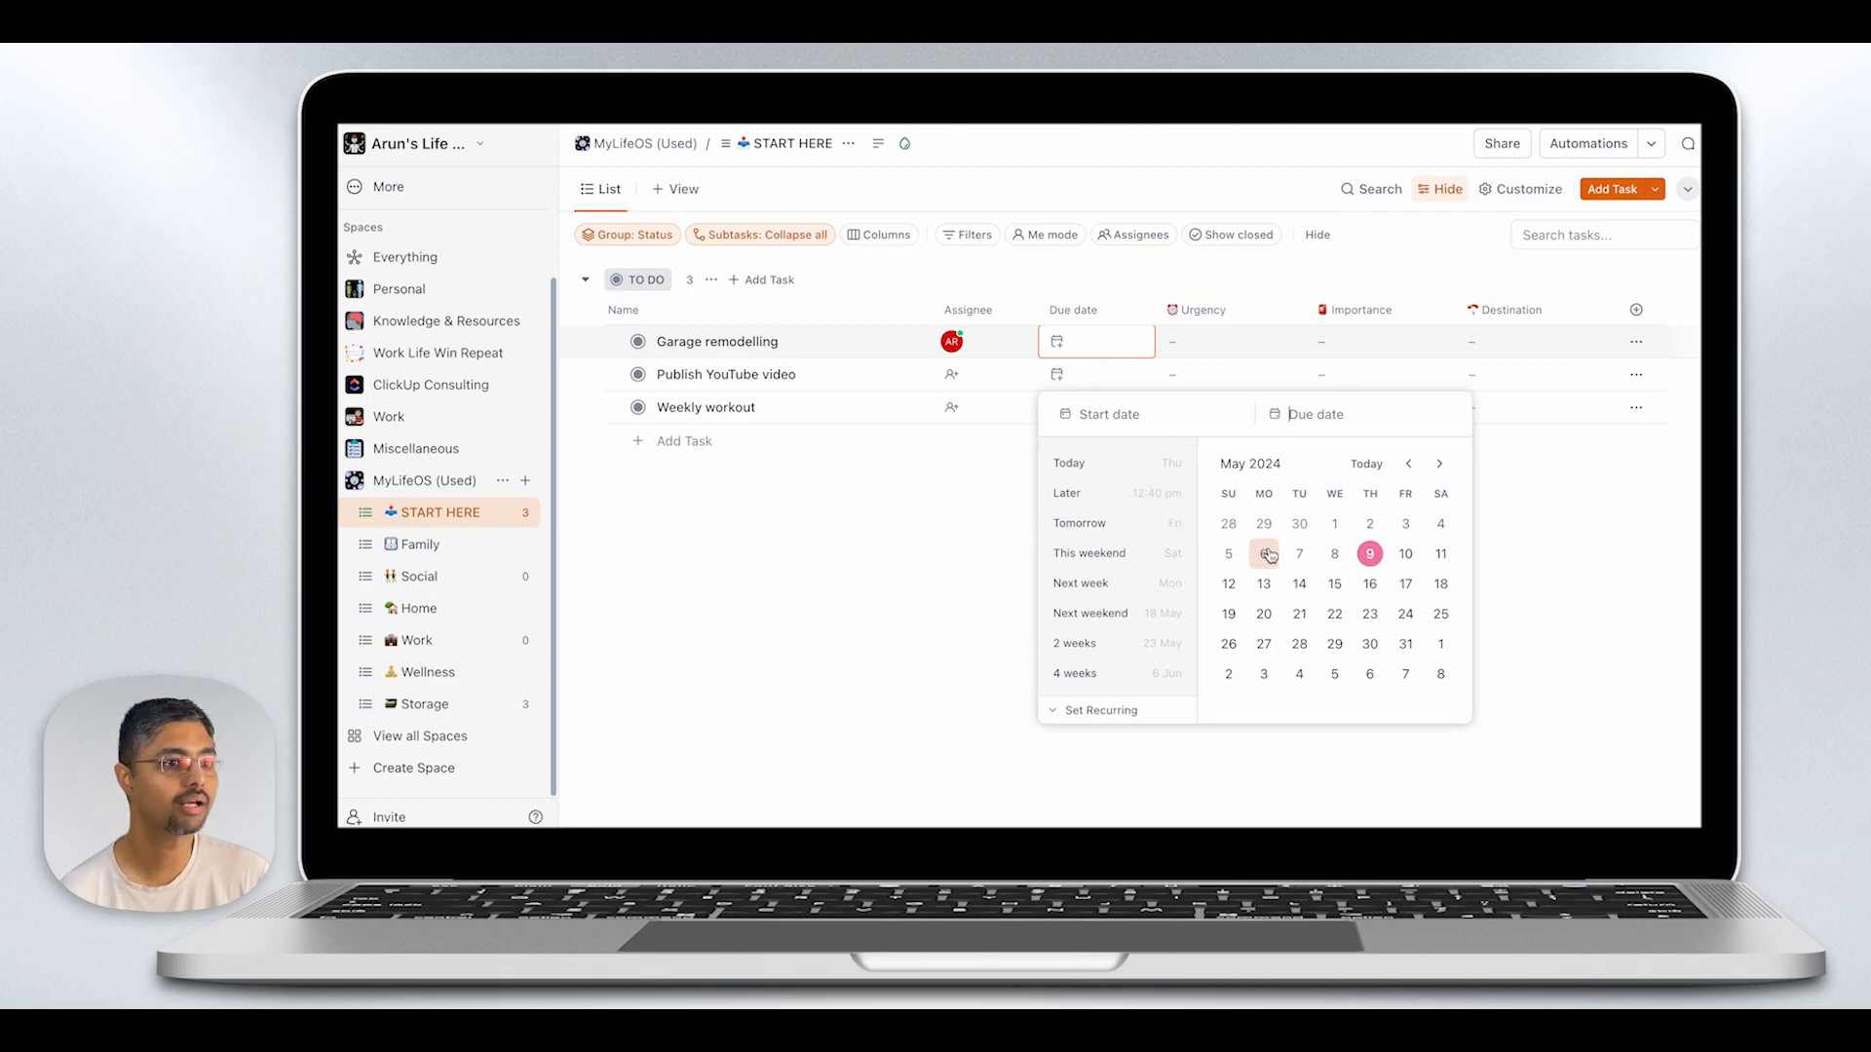
pyautogui.click(1405, 643)
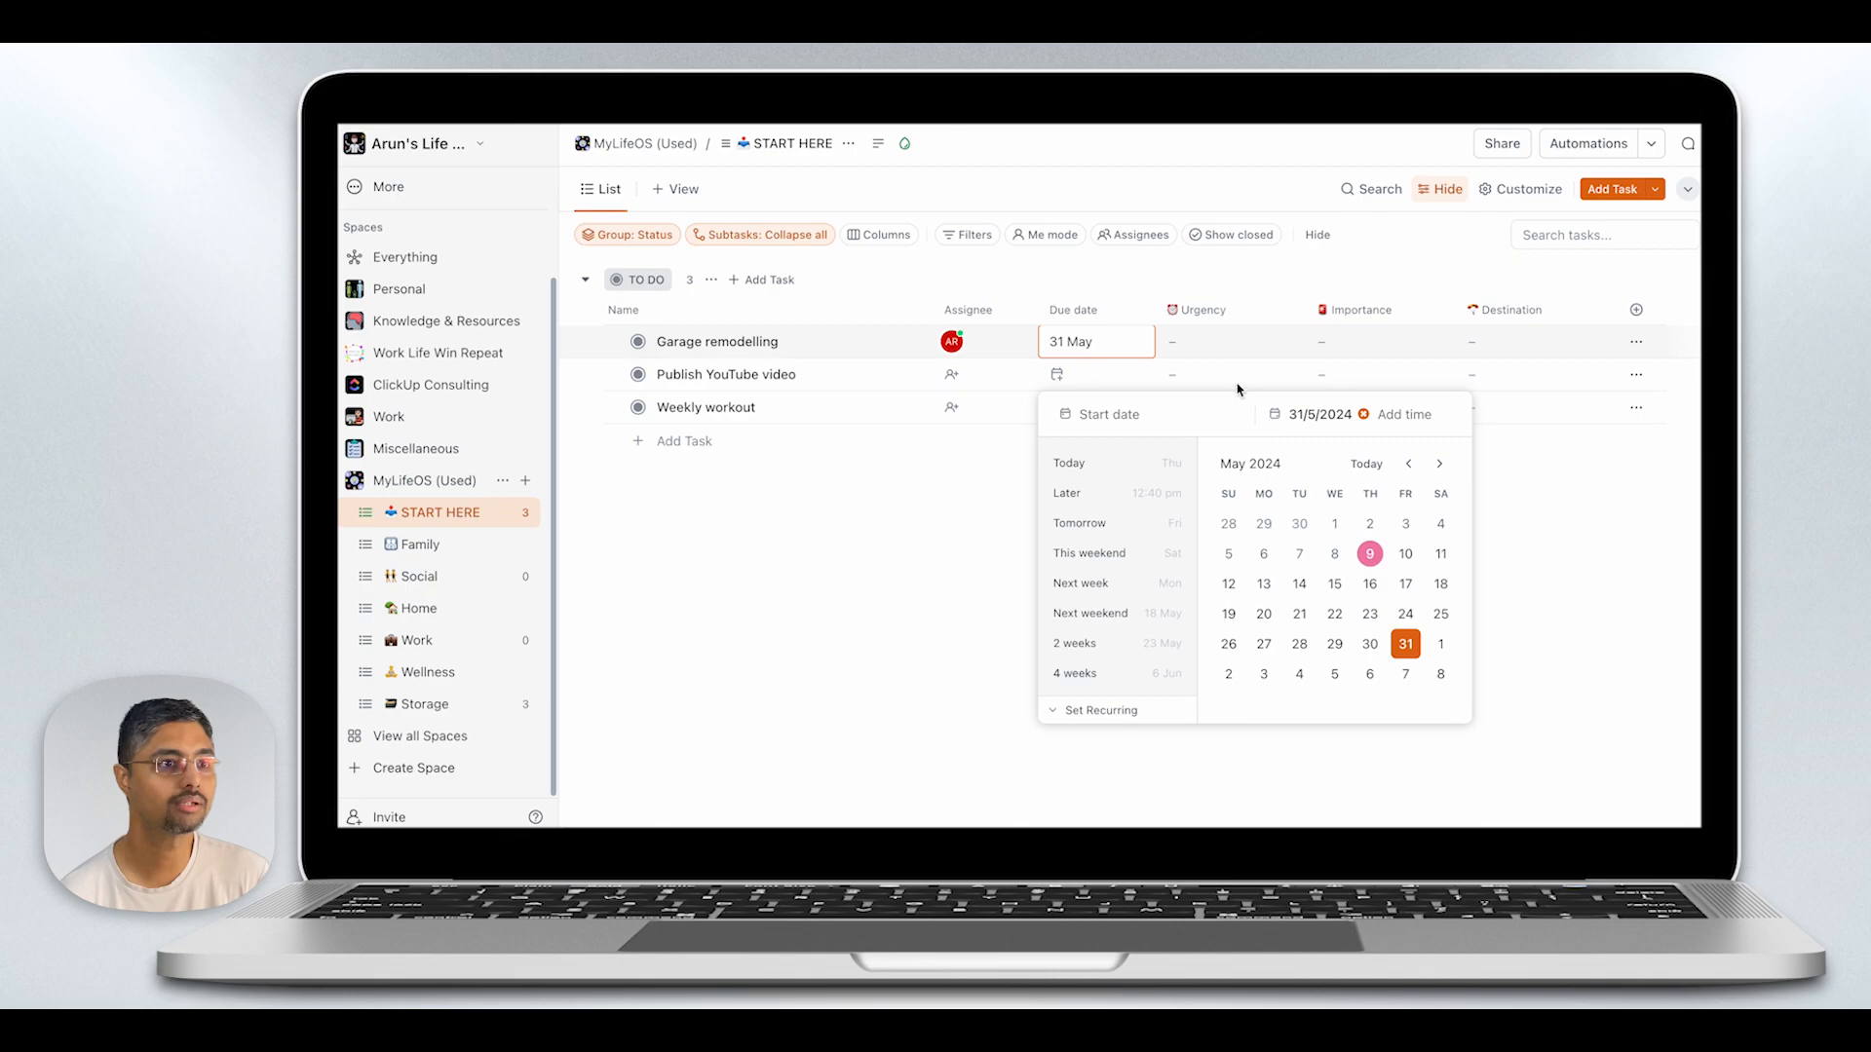
pyautogui.click(1228, 348)
# - Classify the garage remodelling task as Urgent and Important, with Home as its destination
pyautogui.click(1226, 343)
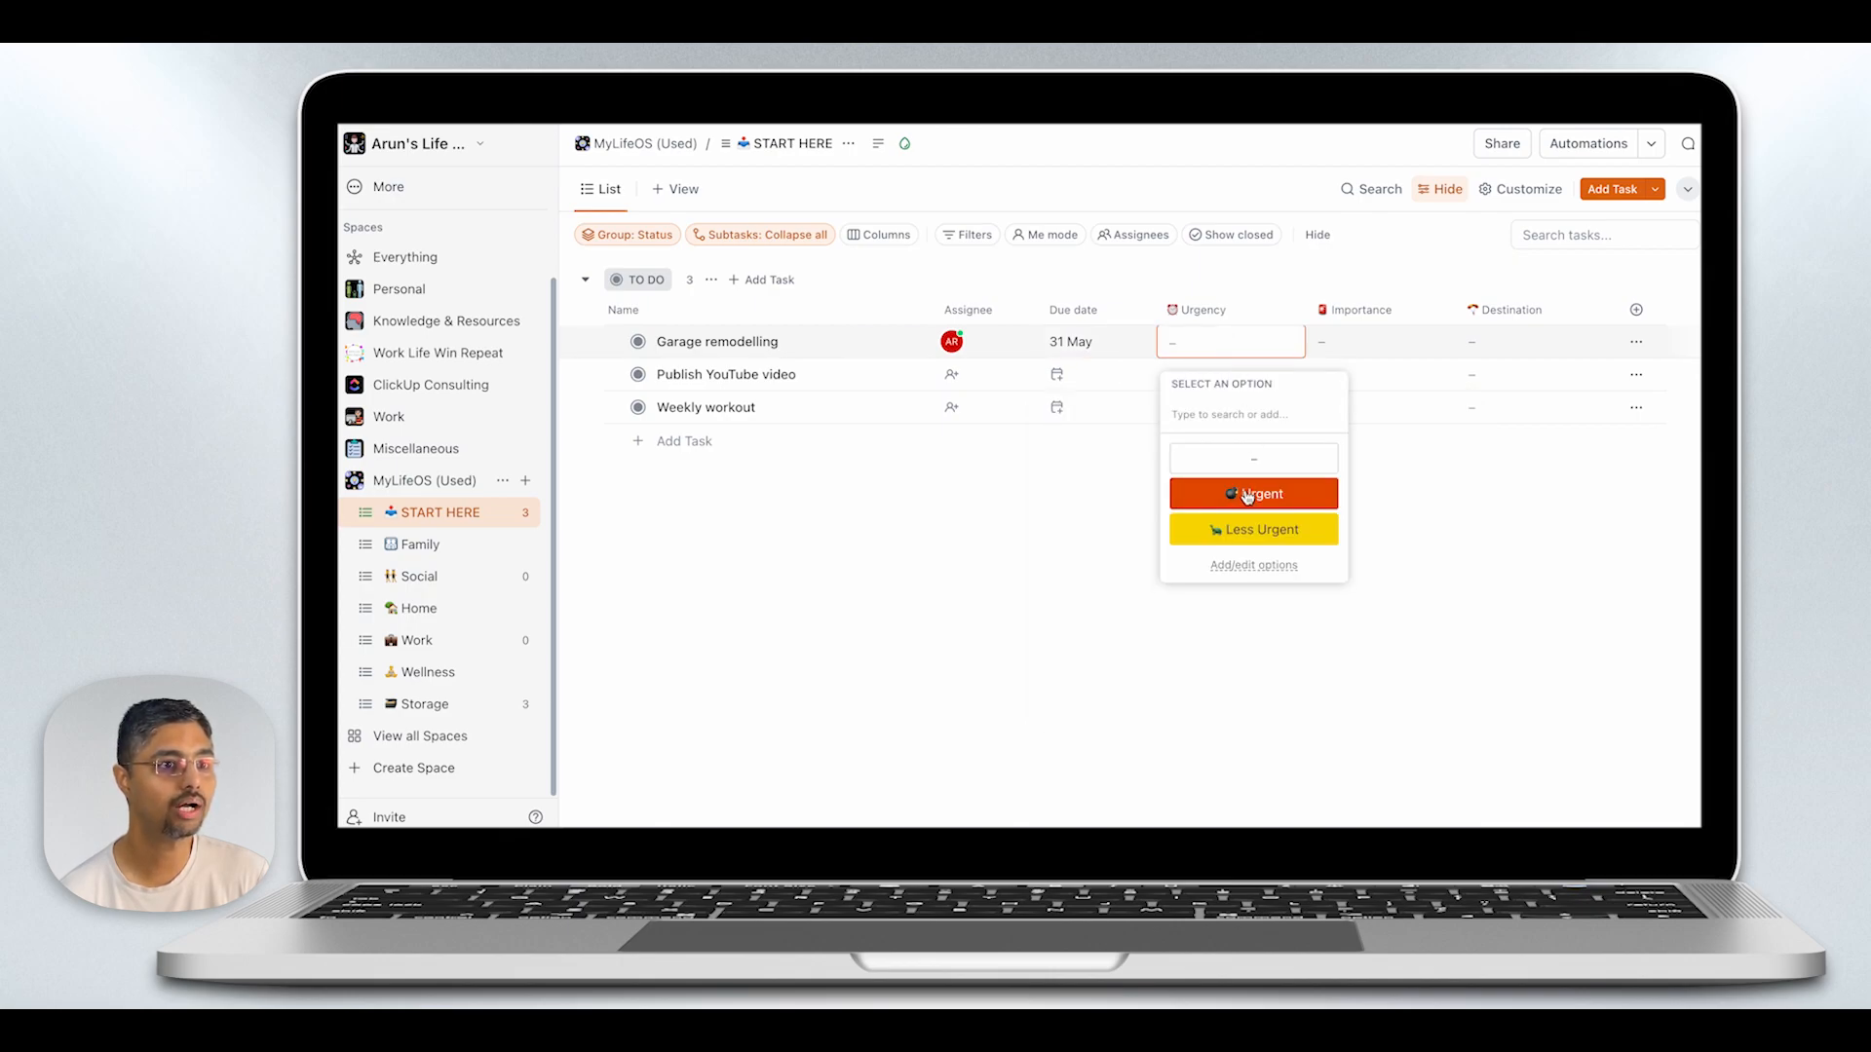
pyautogui.click(1247, 495)
pyautogui.click(1349, 349)
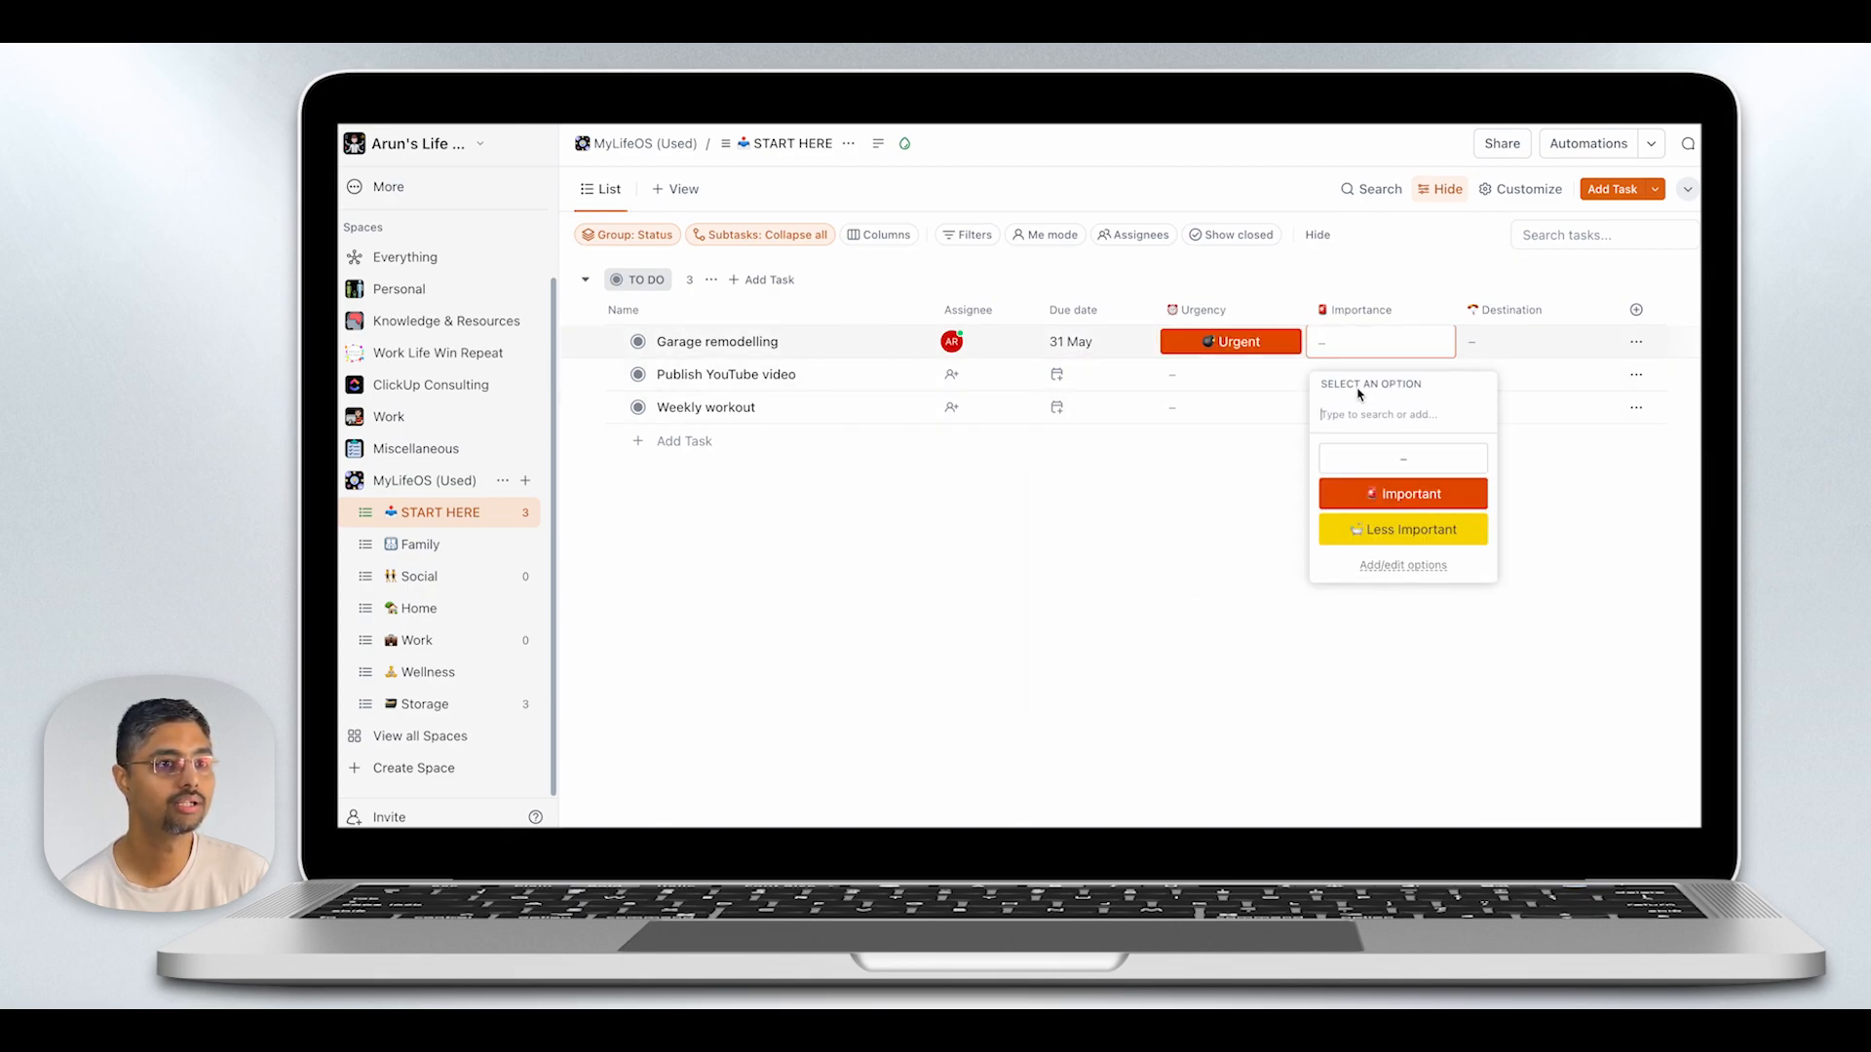
pyautogui.click(1369, 490)
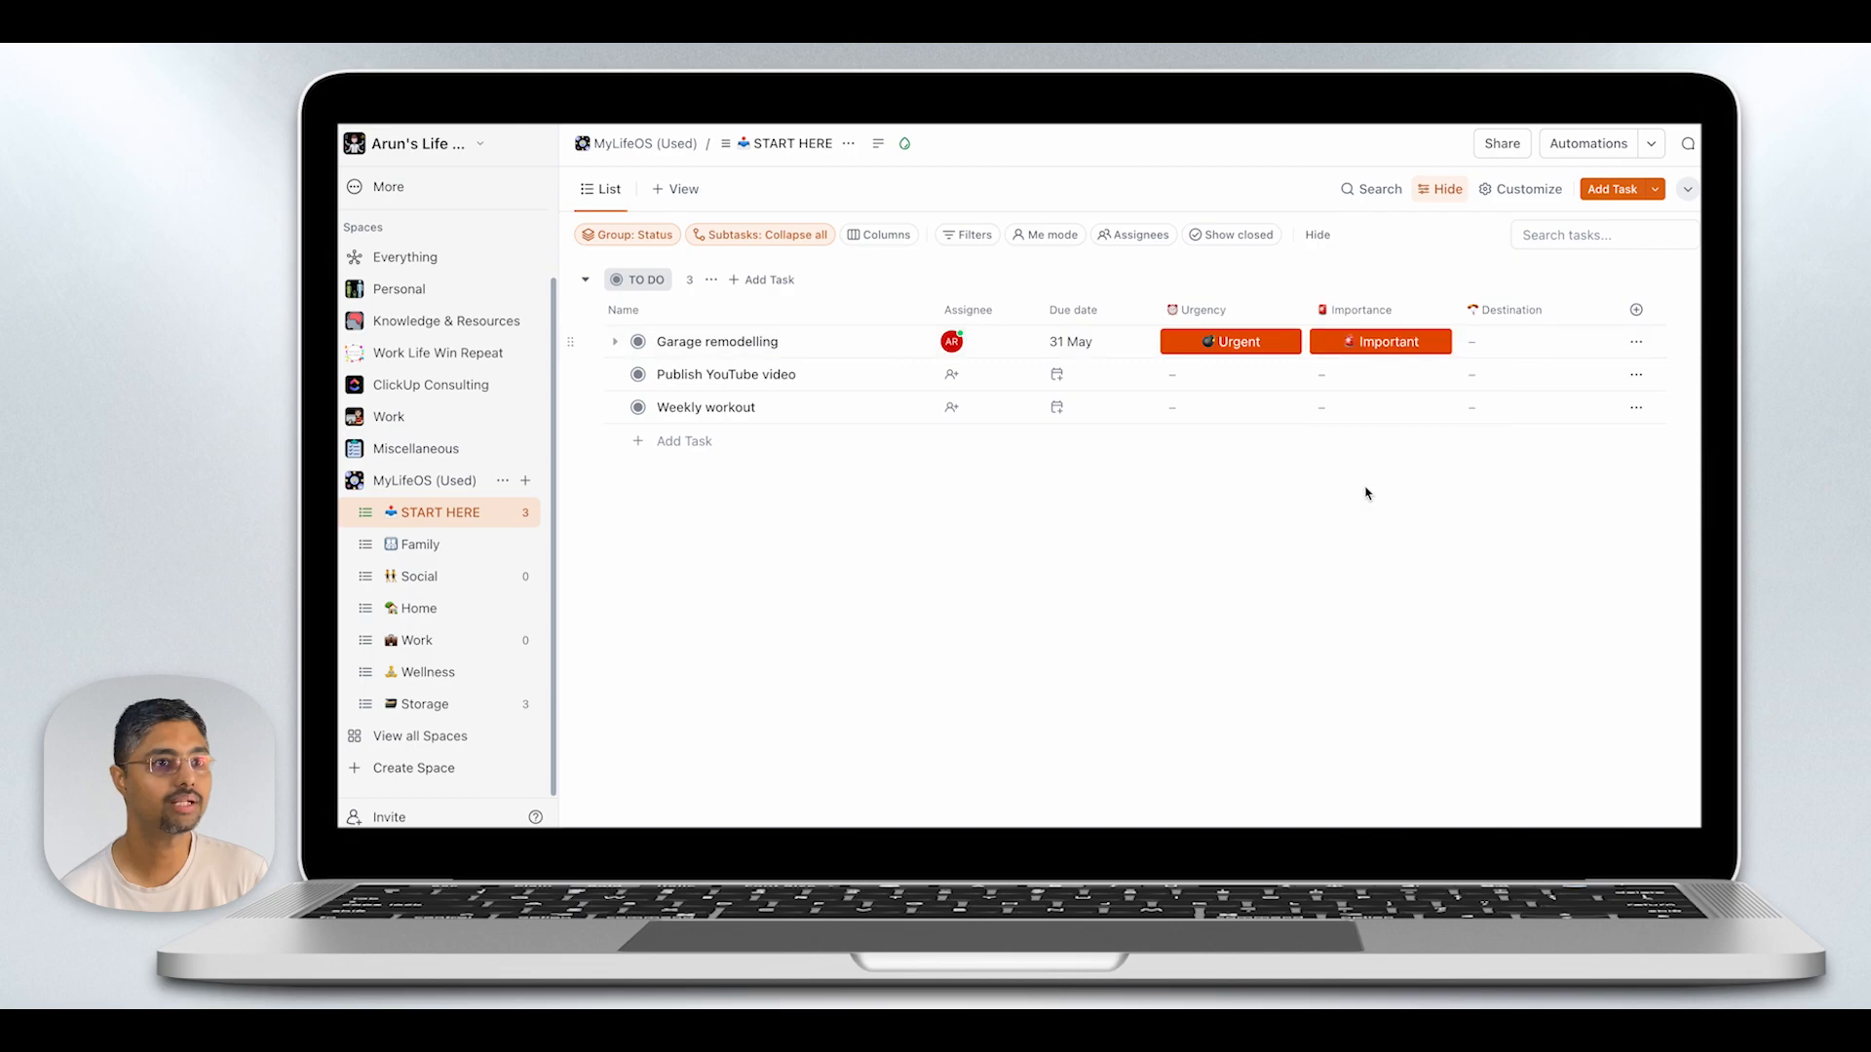
pyautogui.click(1519, 352)
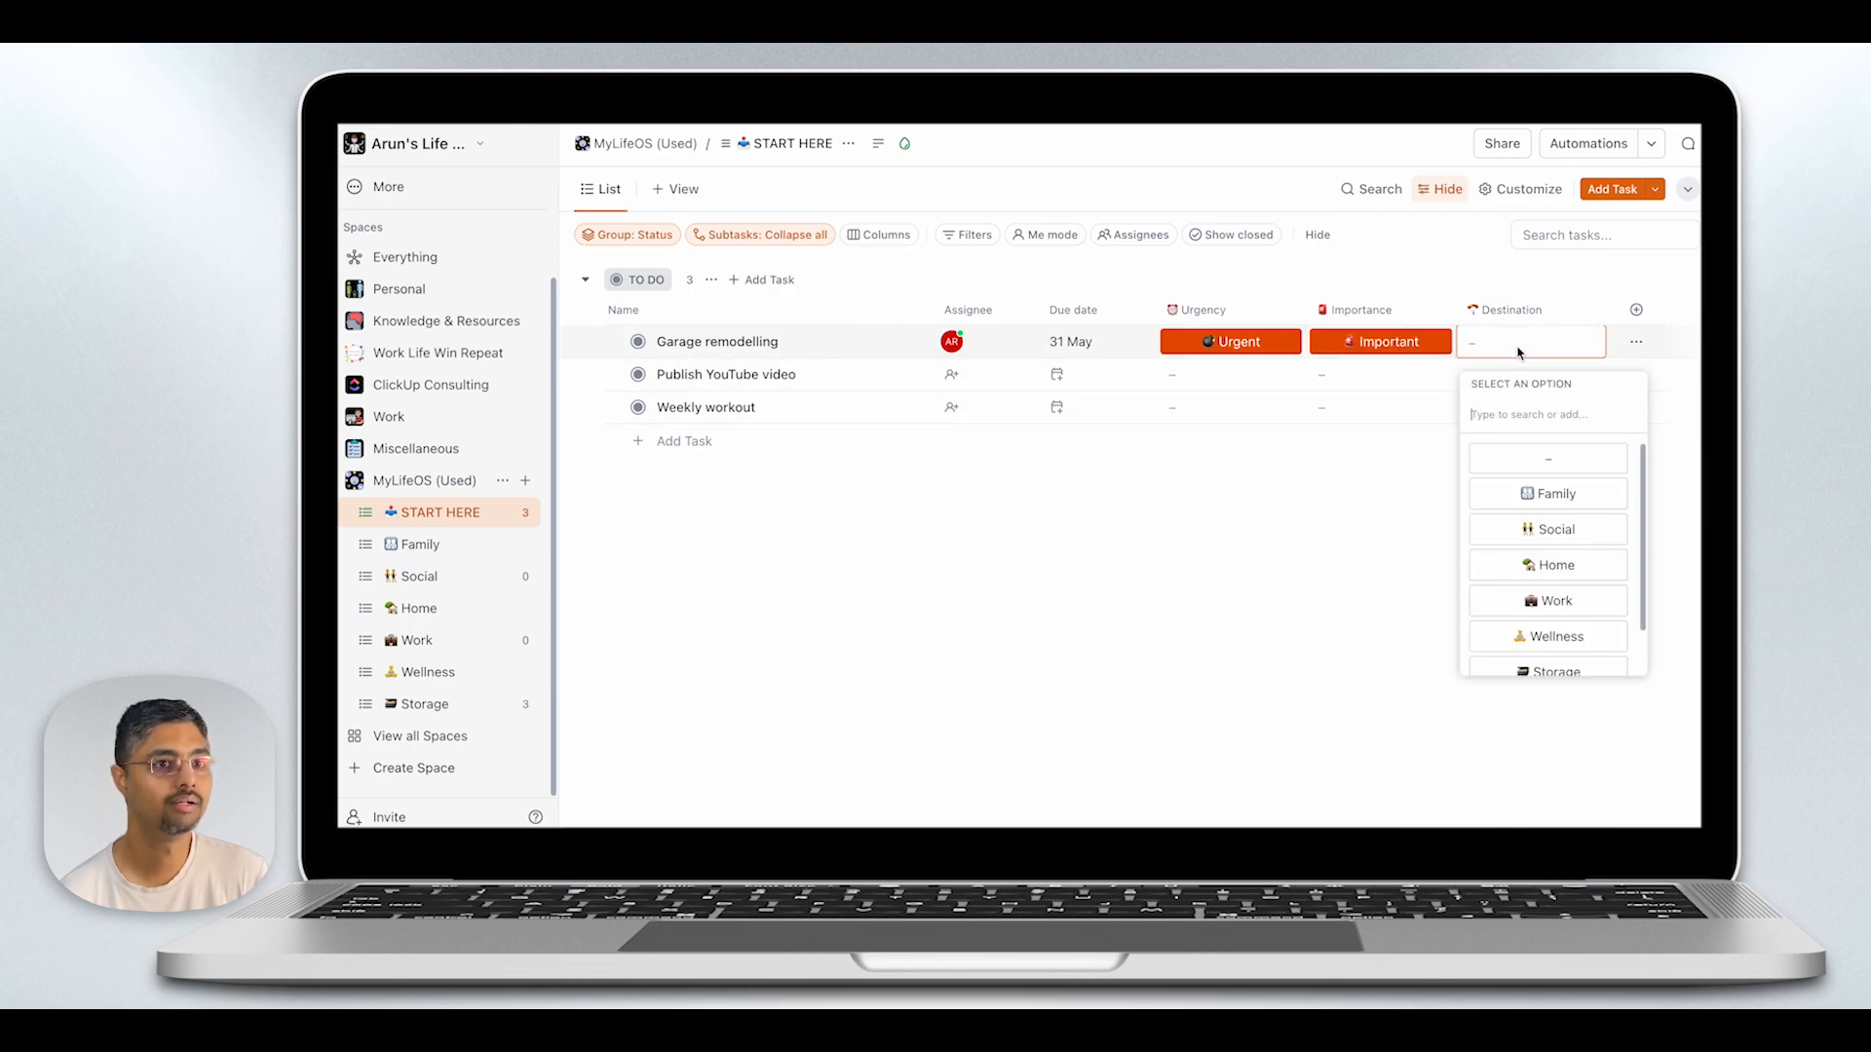
pyautogui.click(1553, 558)
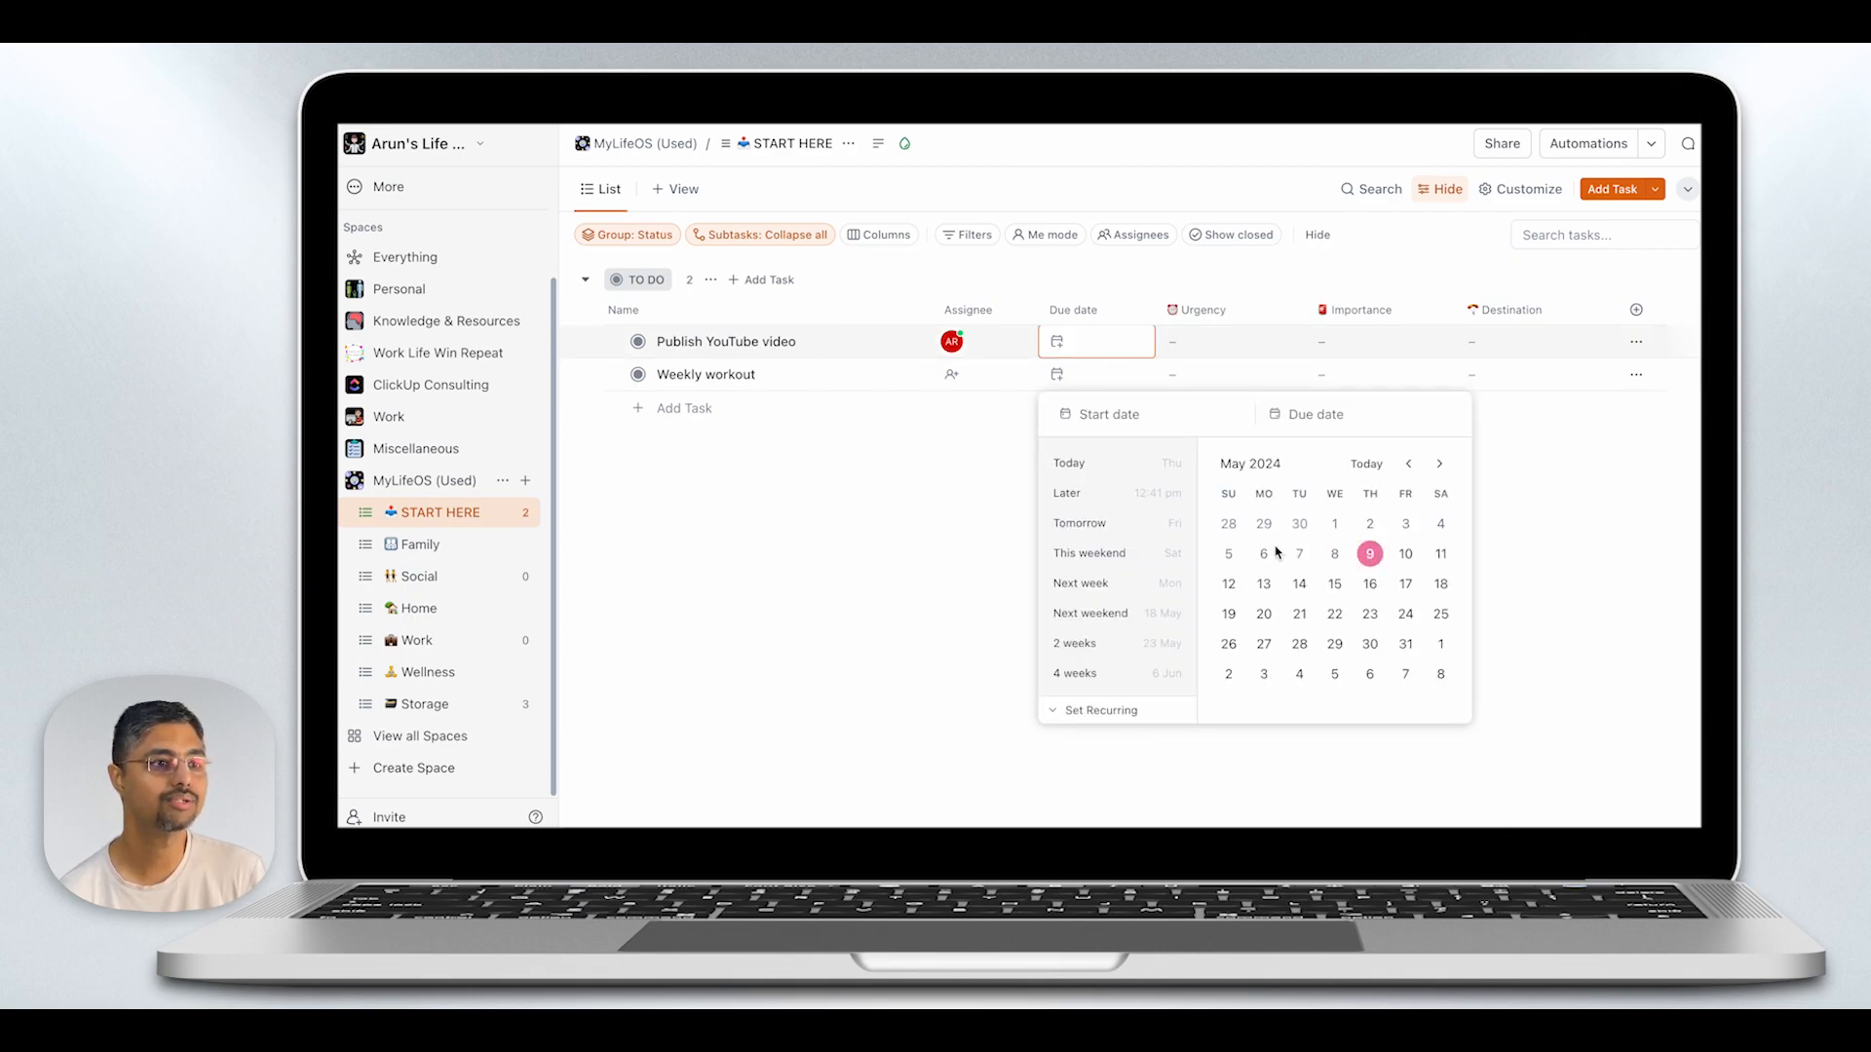
# - Make the "Publish YouTube video" task due today and classify it as Urgent and Important, with Work as its destination
pyautogui.click(1123, 468)
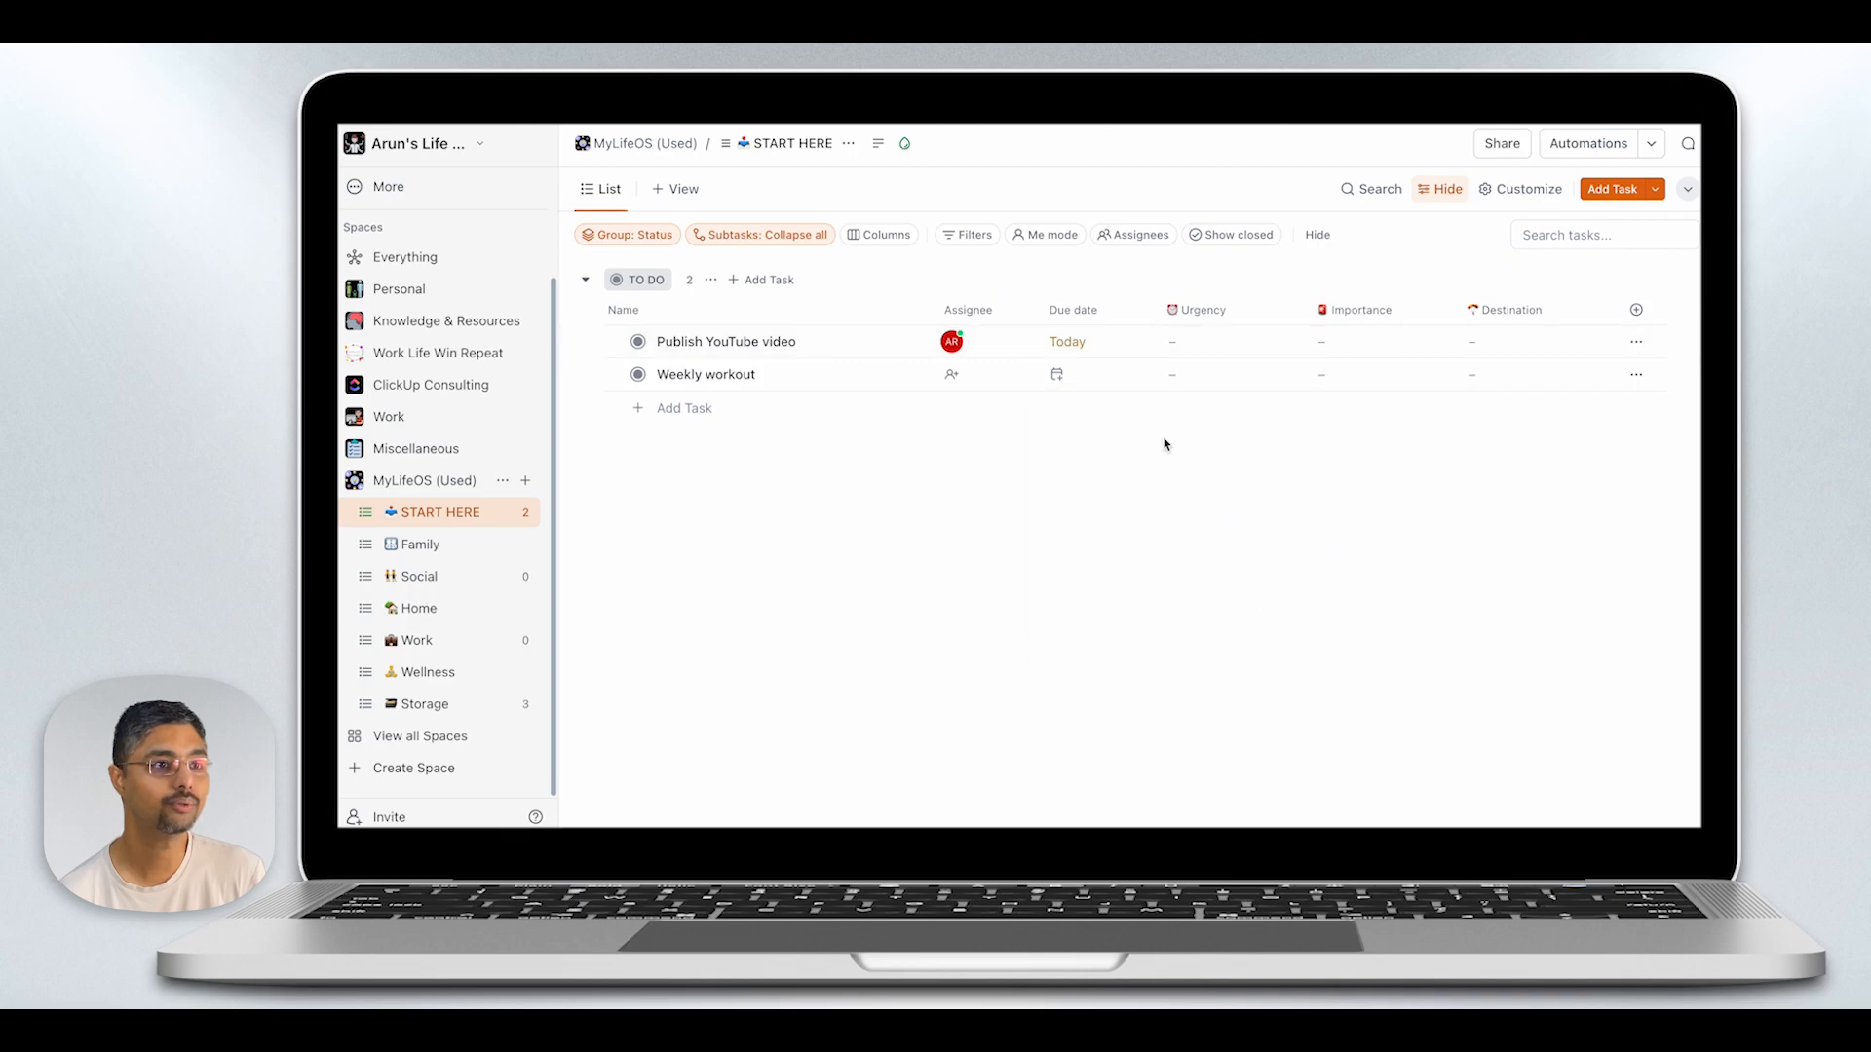
pyautogui.click(1204, 347)
pyautogui.click(1226, 495)
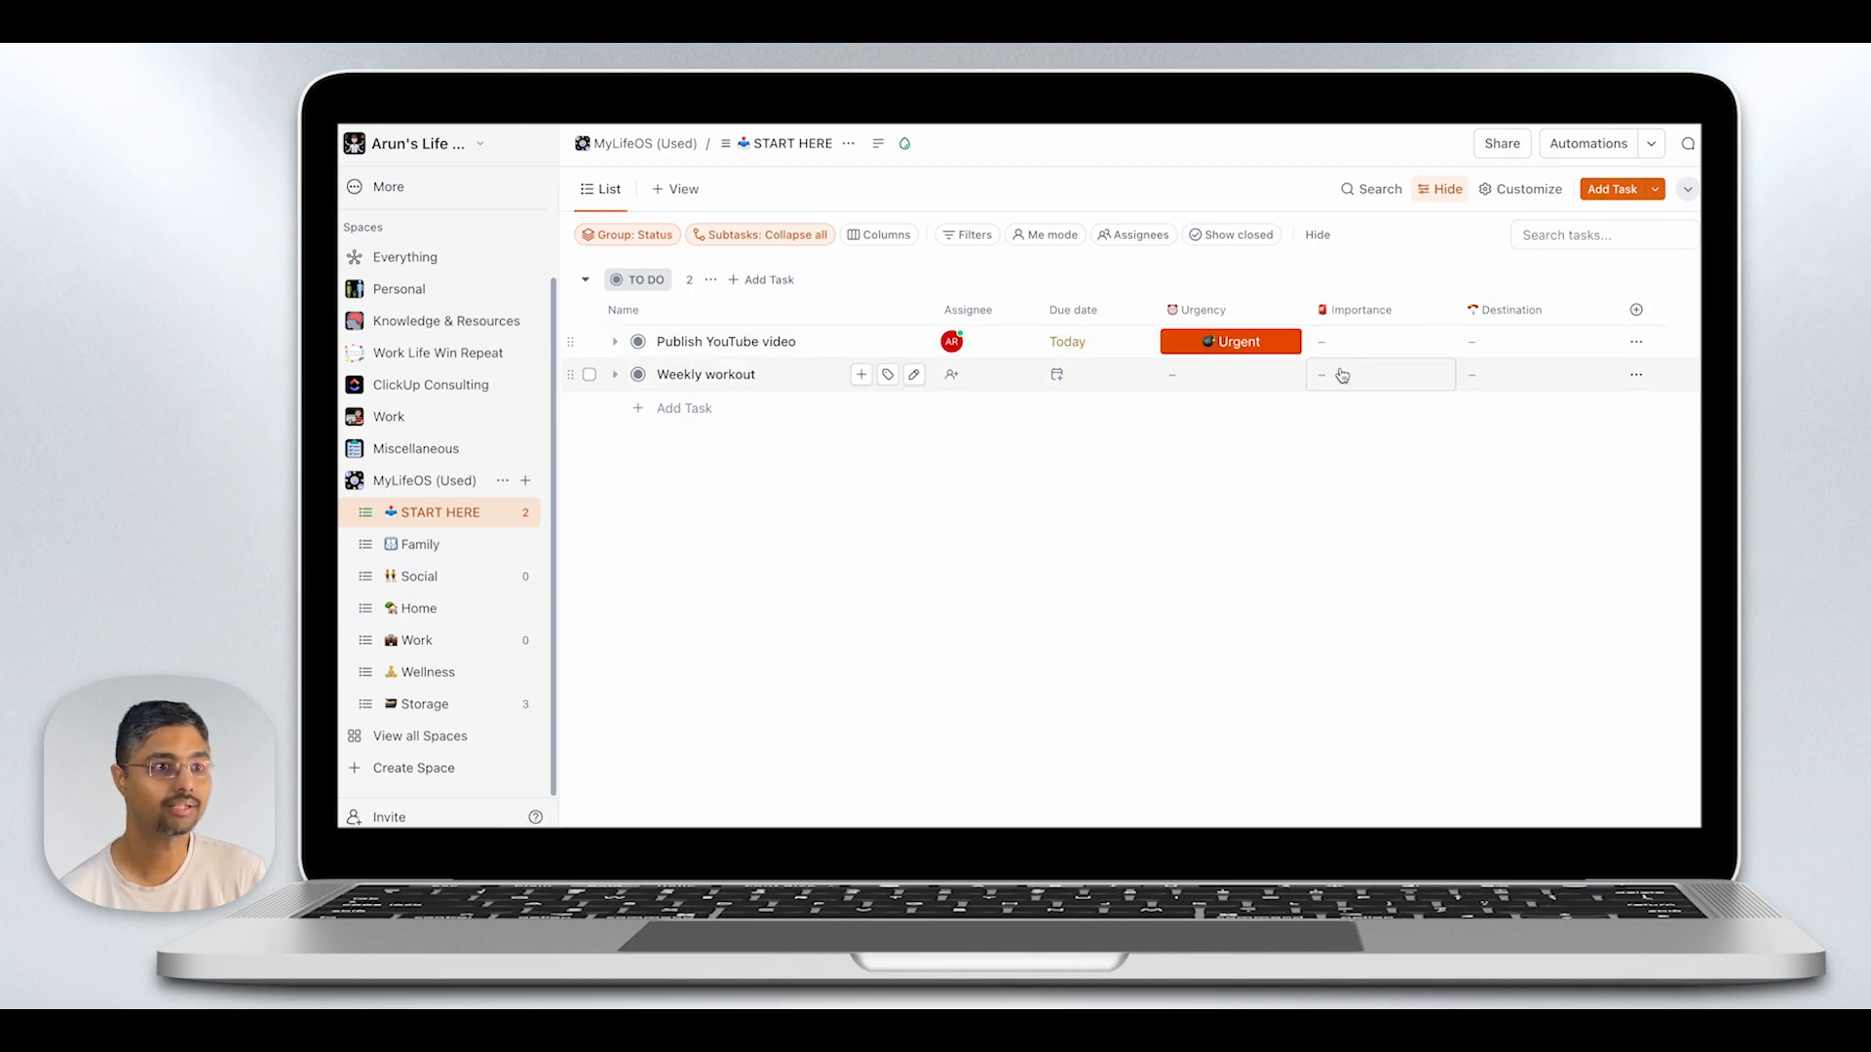
pyautogui.click(1346, 349)
pyautogui.click(1359, 495)
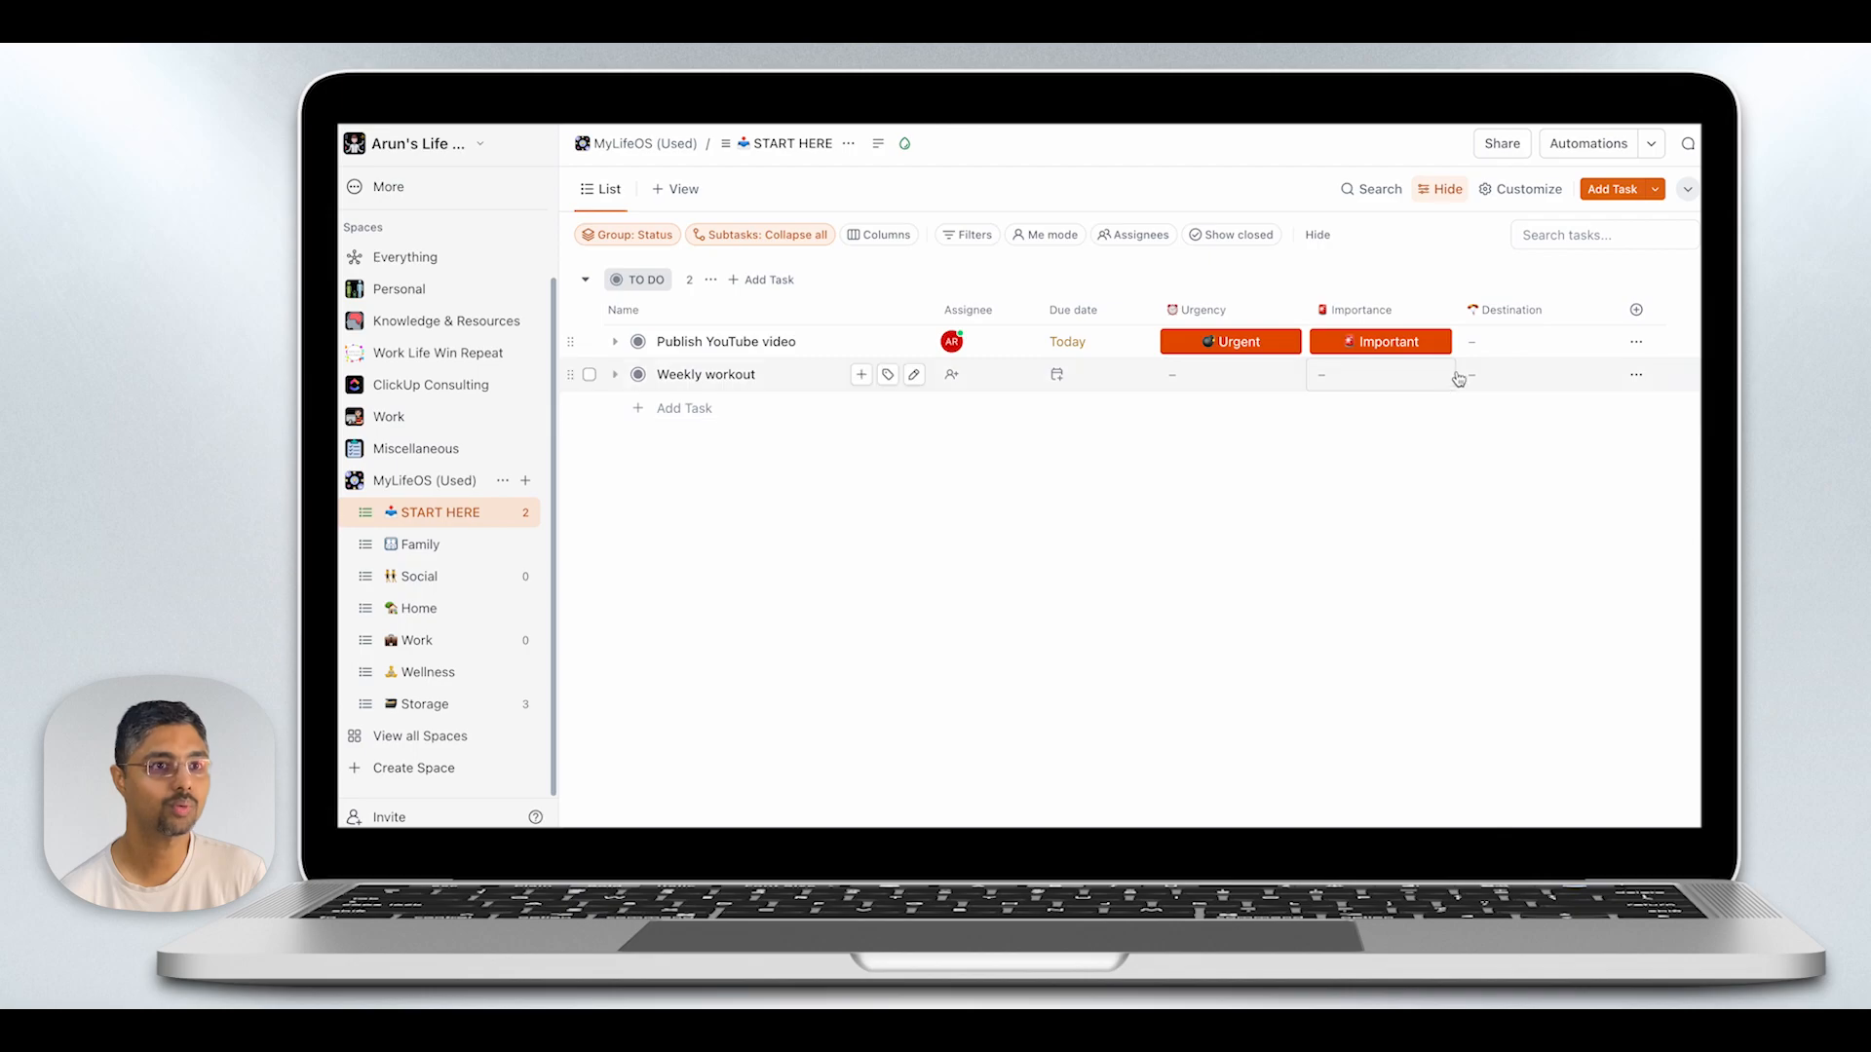
pyautogui.click(1486, 353)
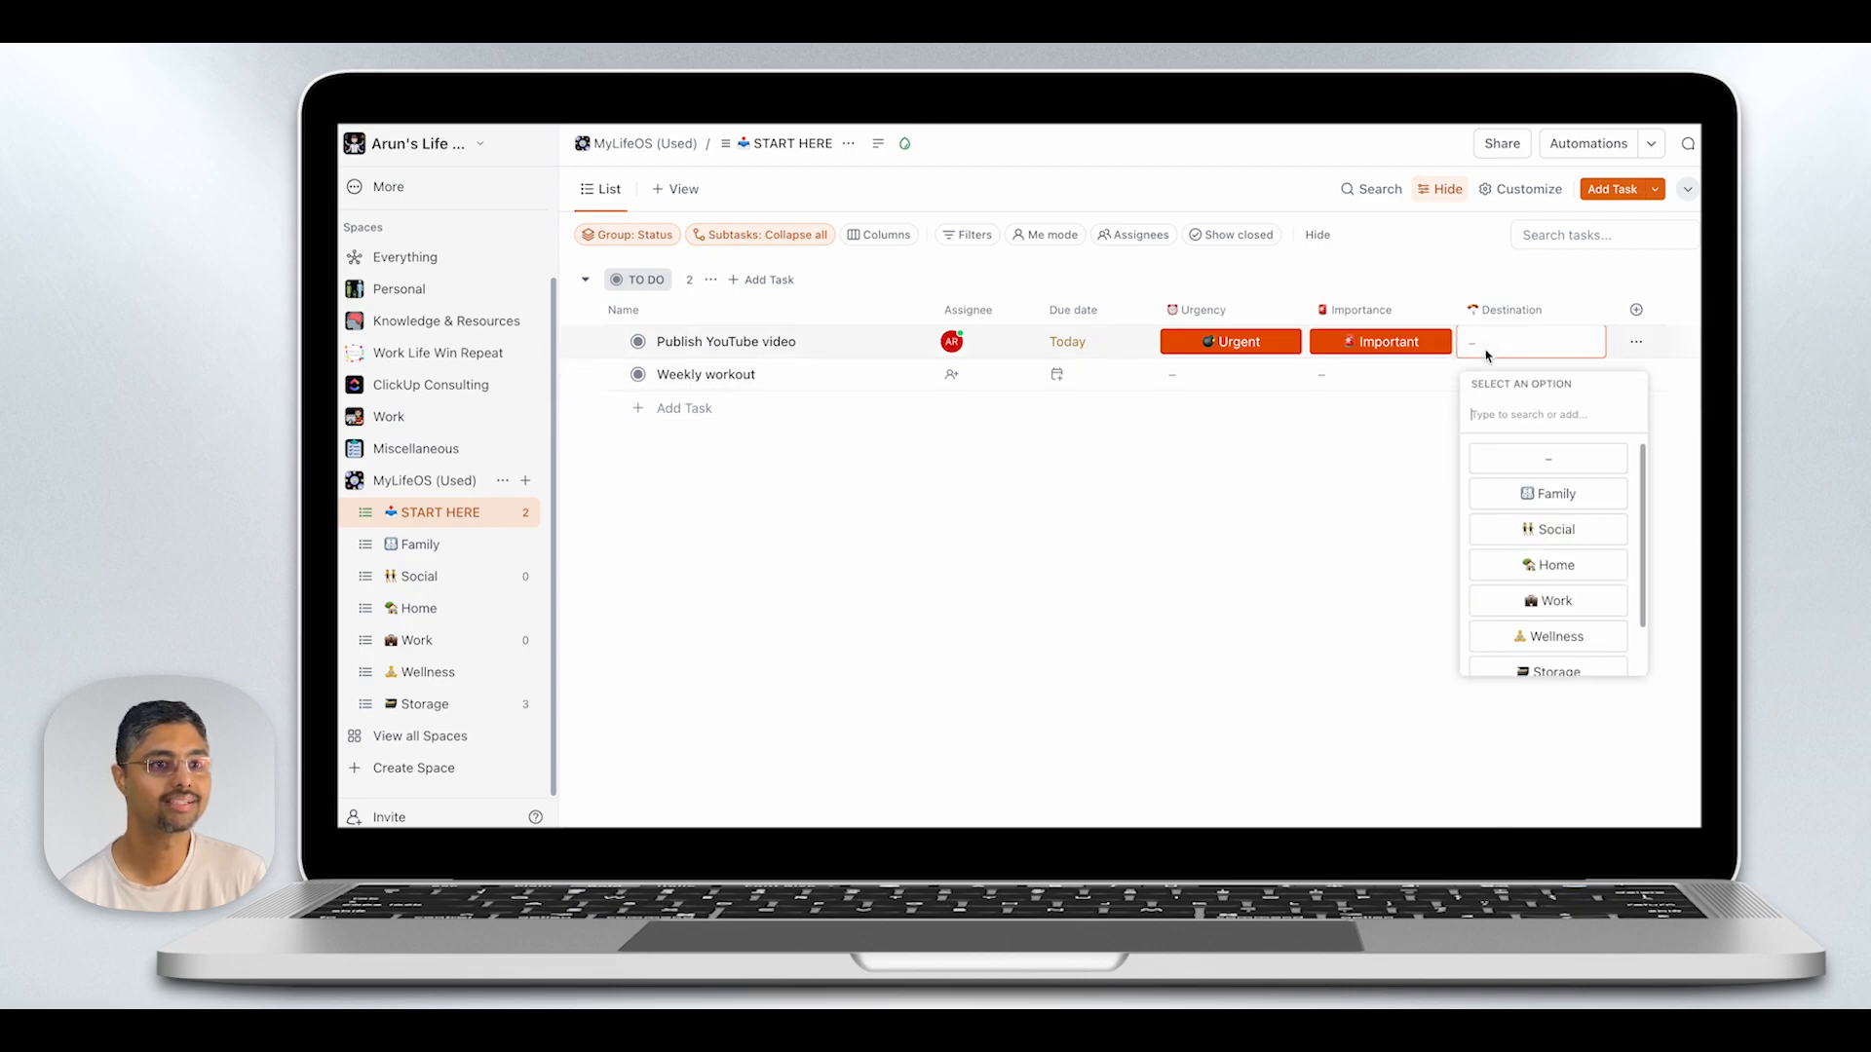
pyautogui.click(1518, 606)
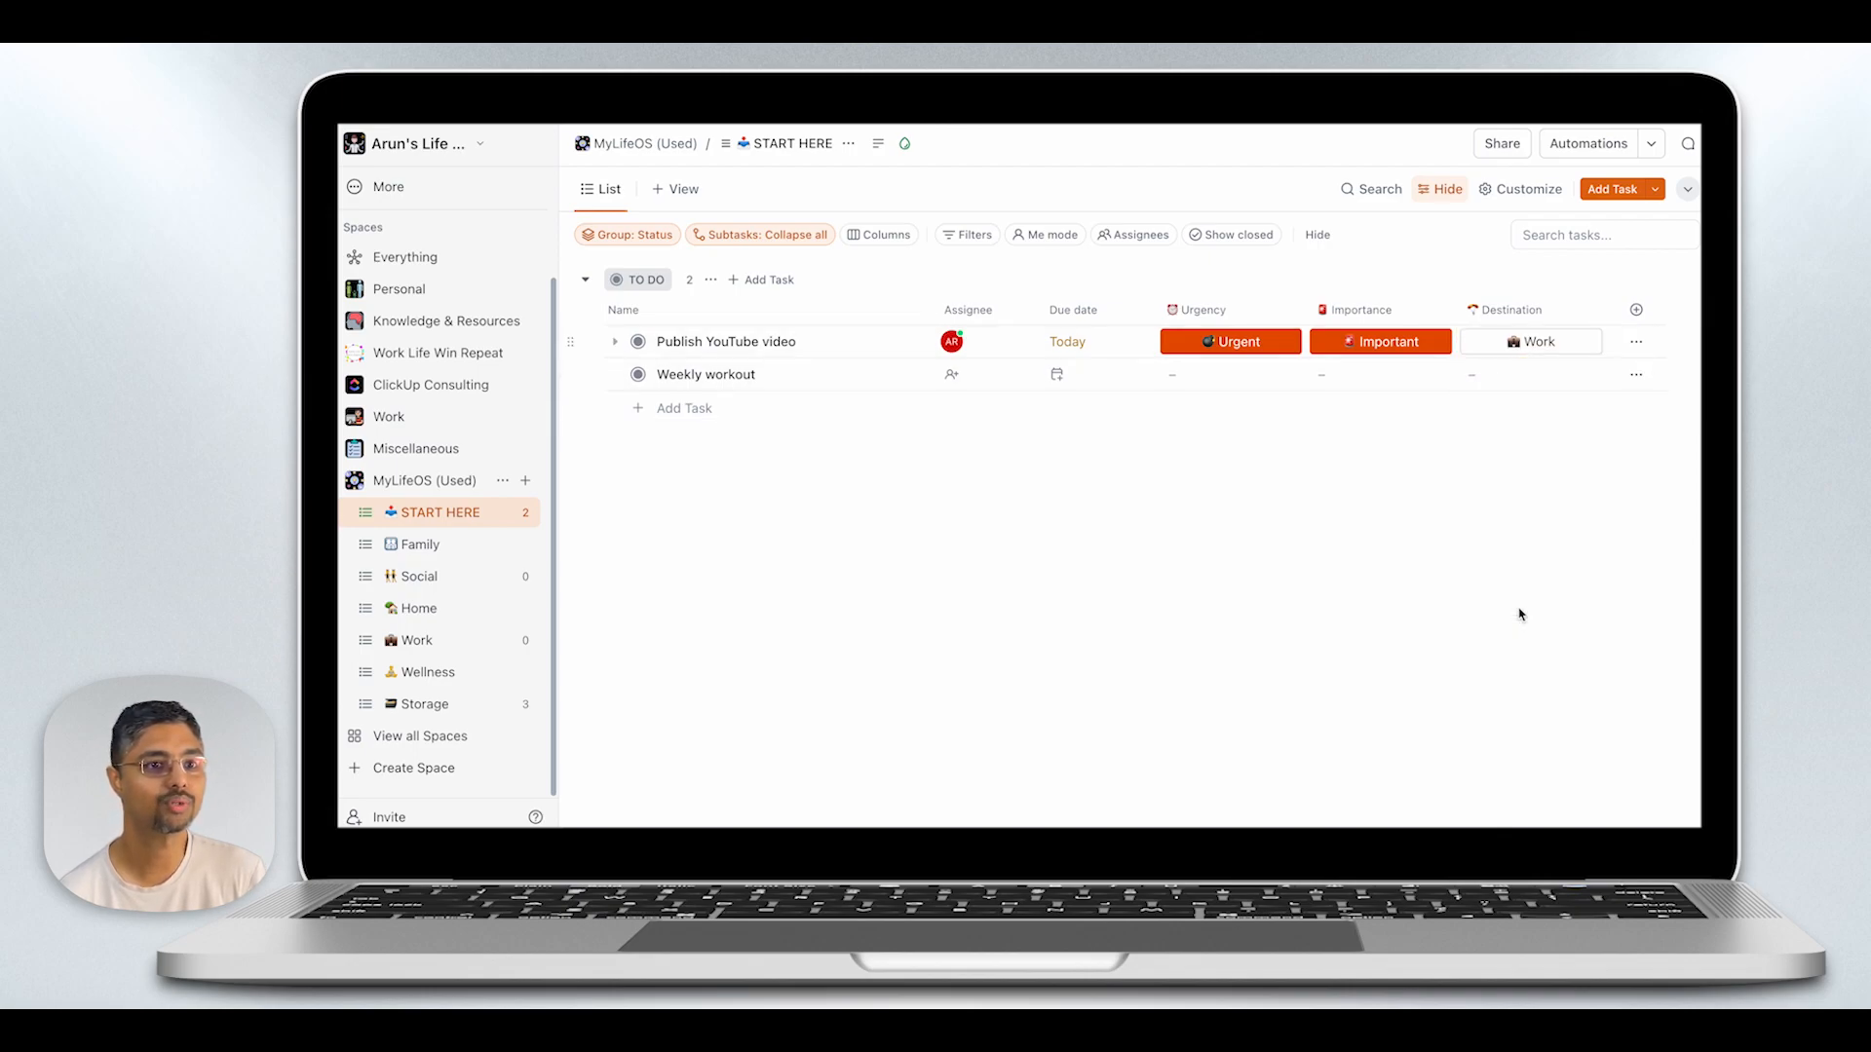
# - Assign the "Weekly workout" task to Me and make it due tomorrow, 10 May 2024
pyautogui.click(959, 385)
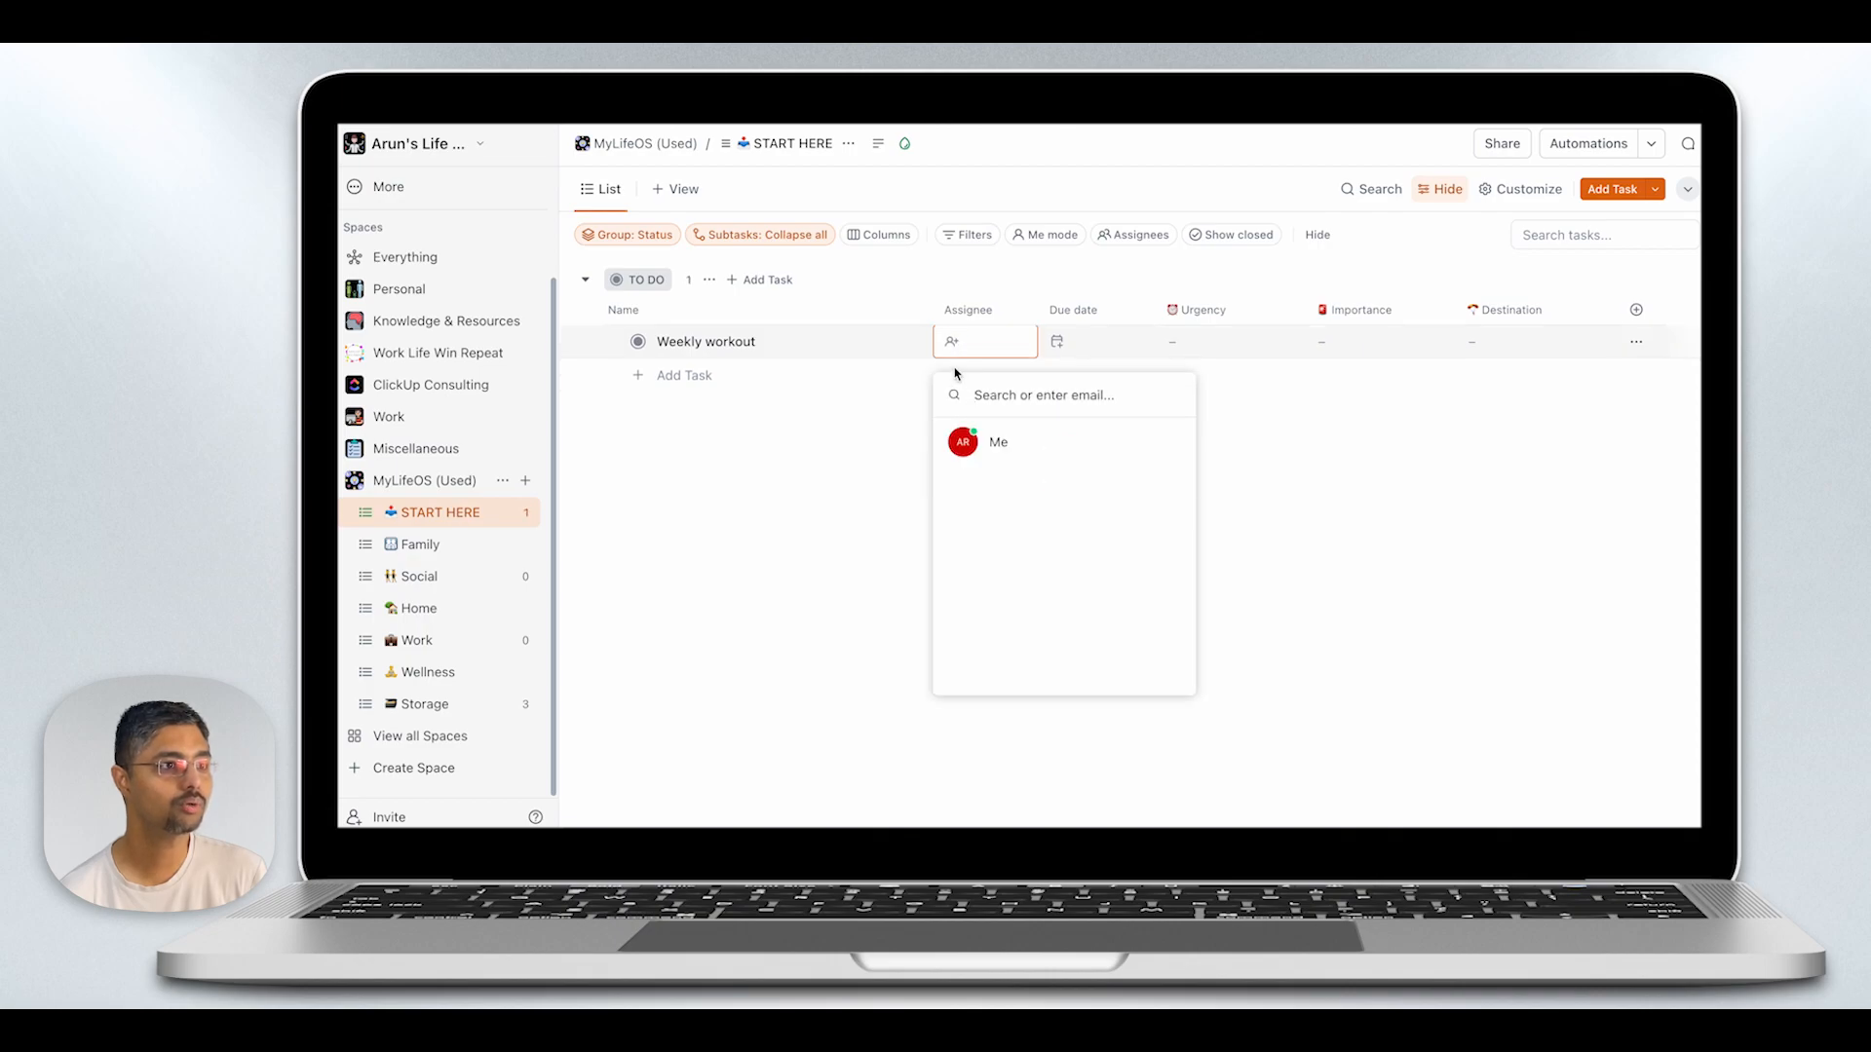
pyautogui.click(996, 441)
pyautogui.click(1058, 341)
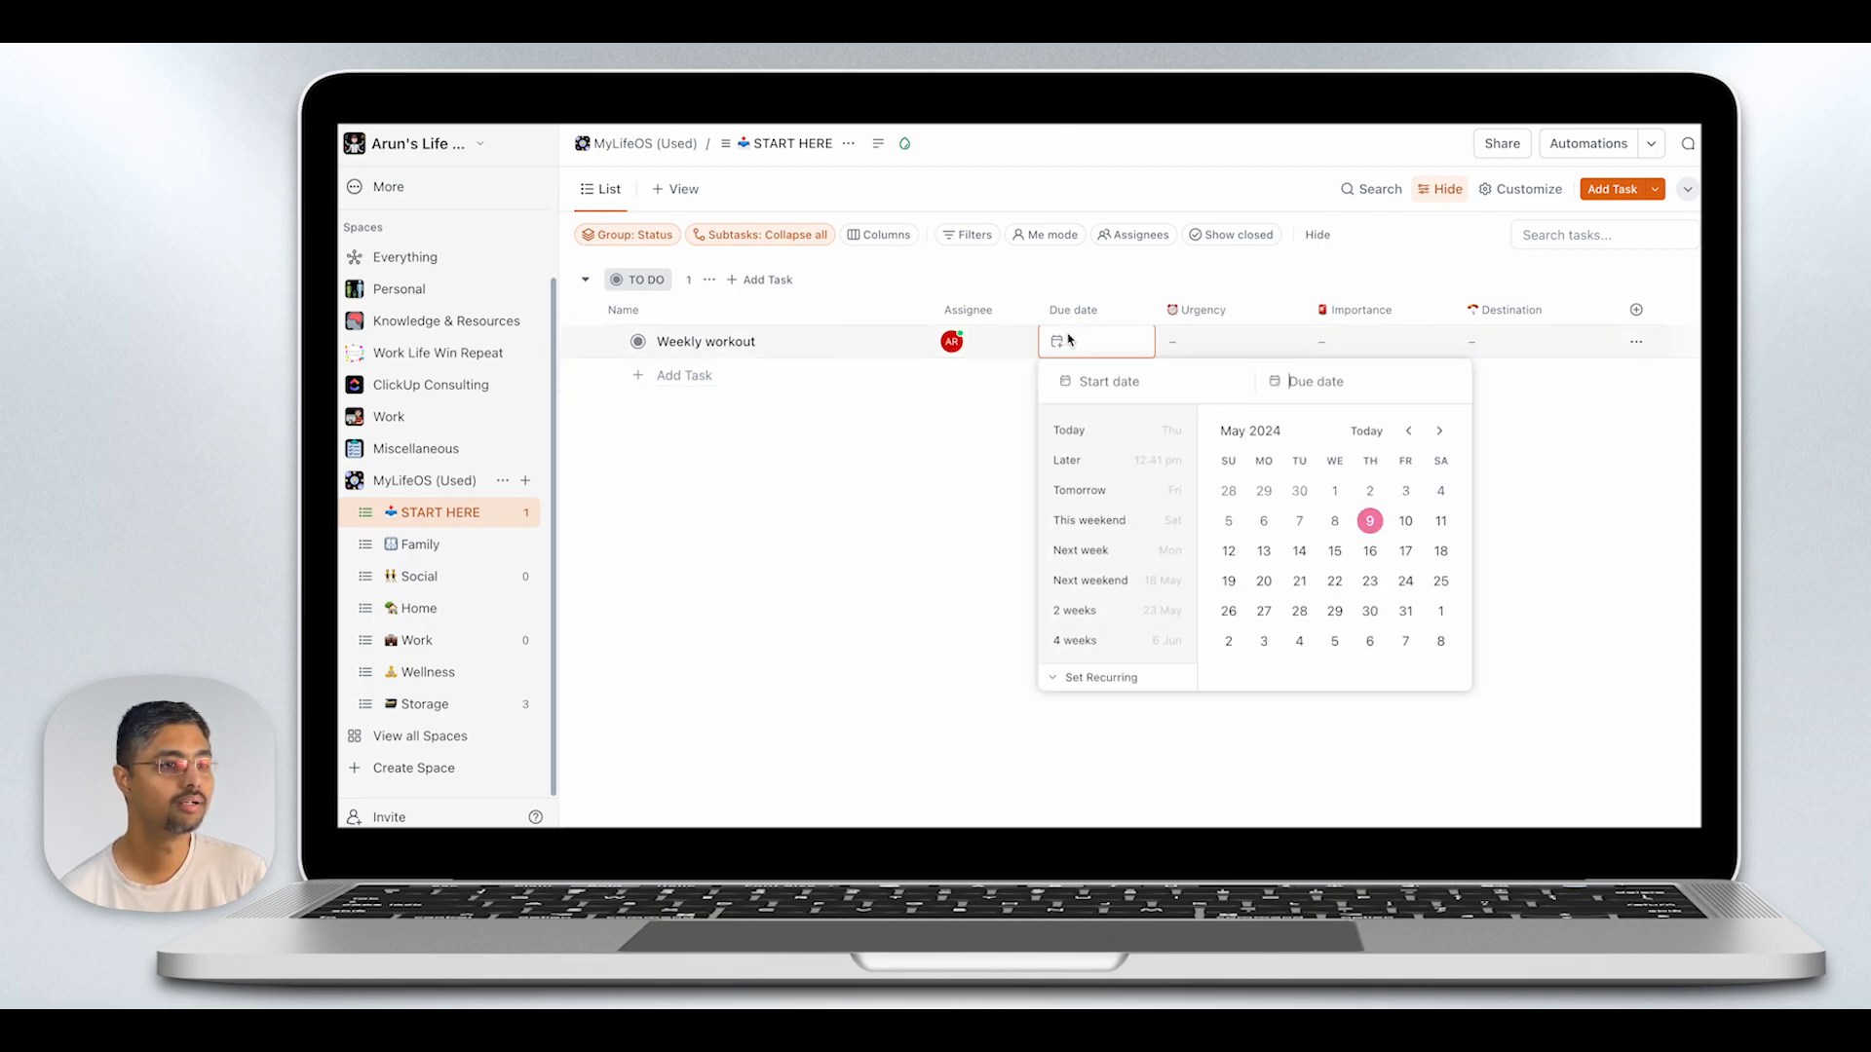
pyautogui.click(1405, 520)
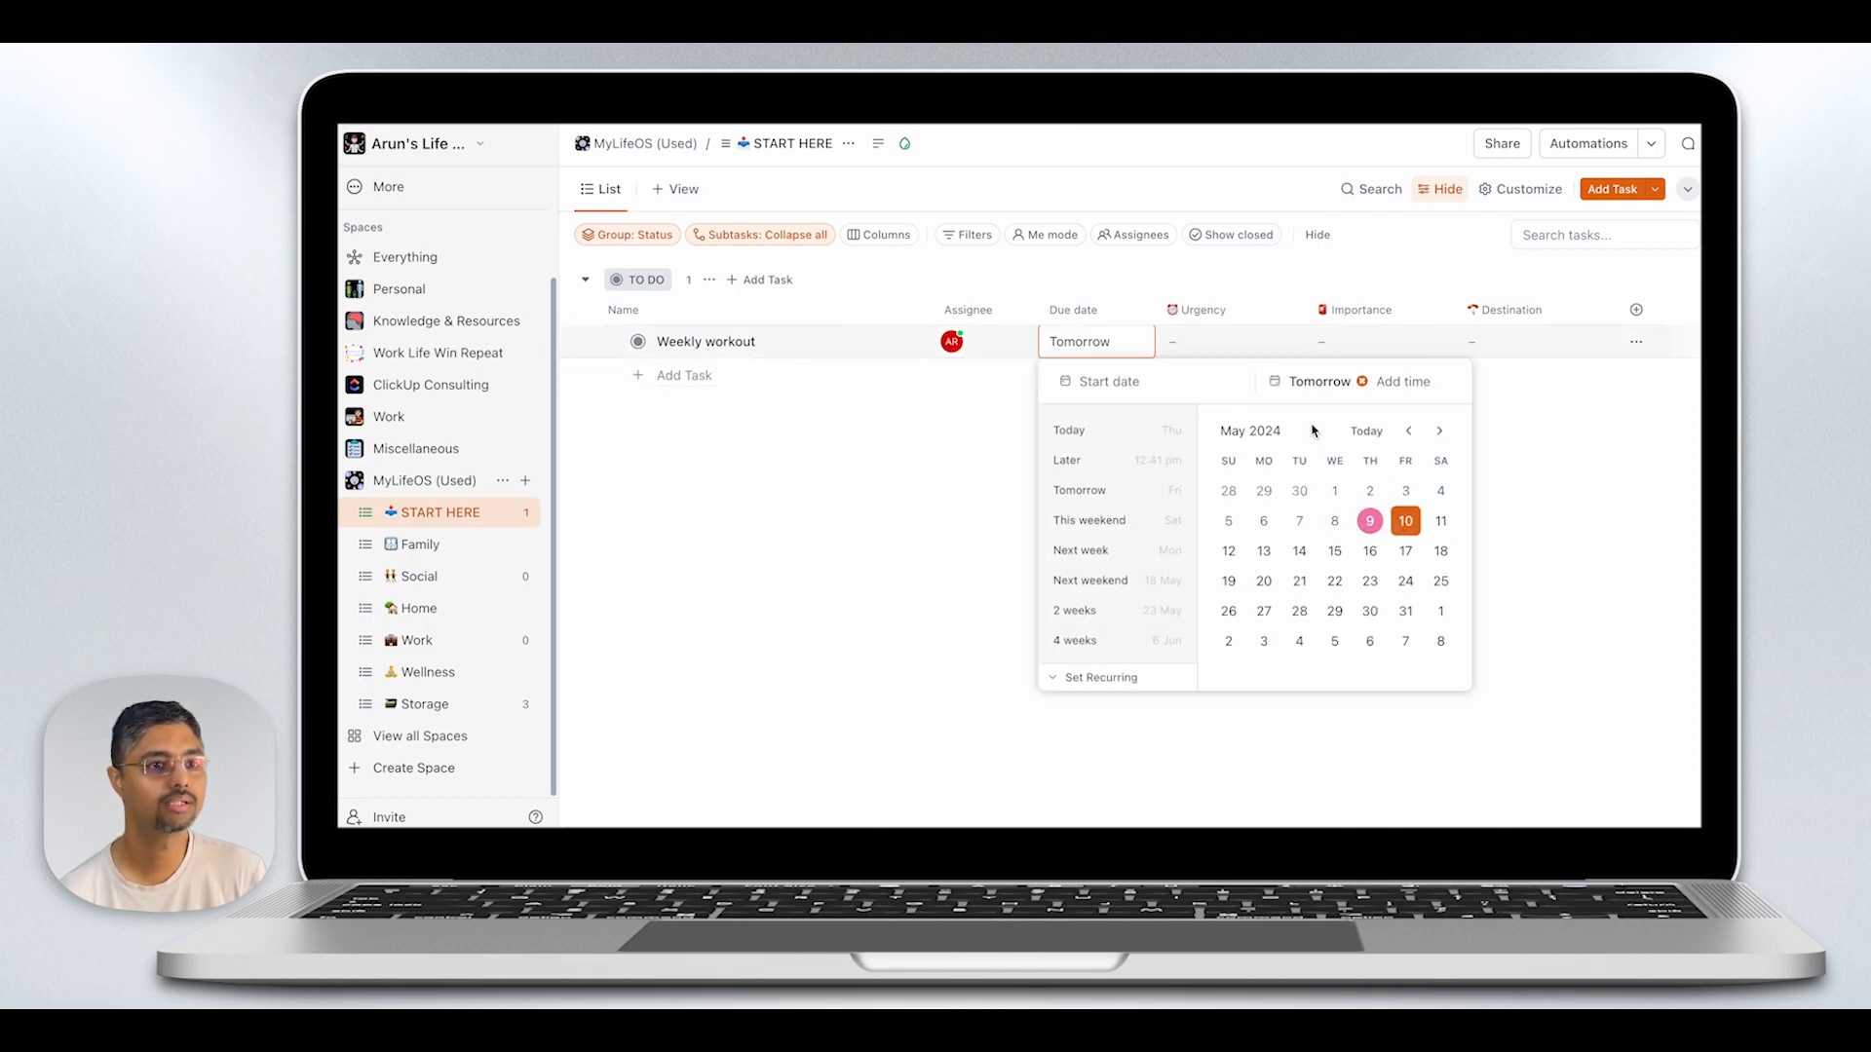
pyautogui.click(1236, 347)
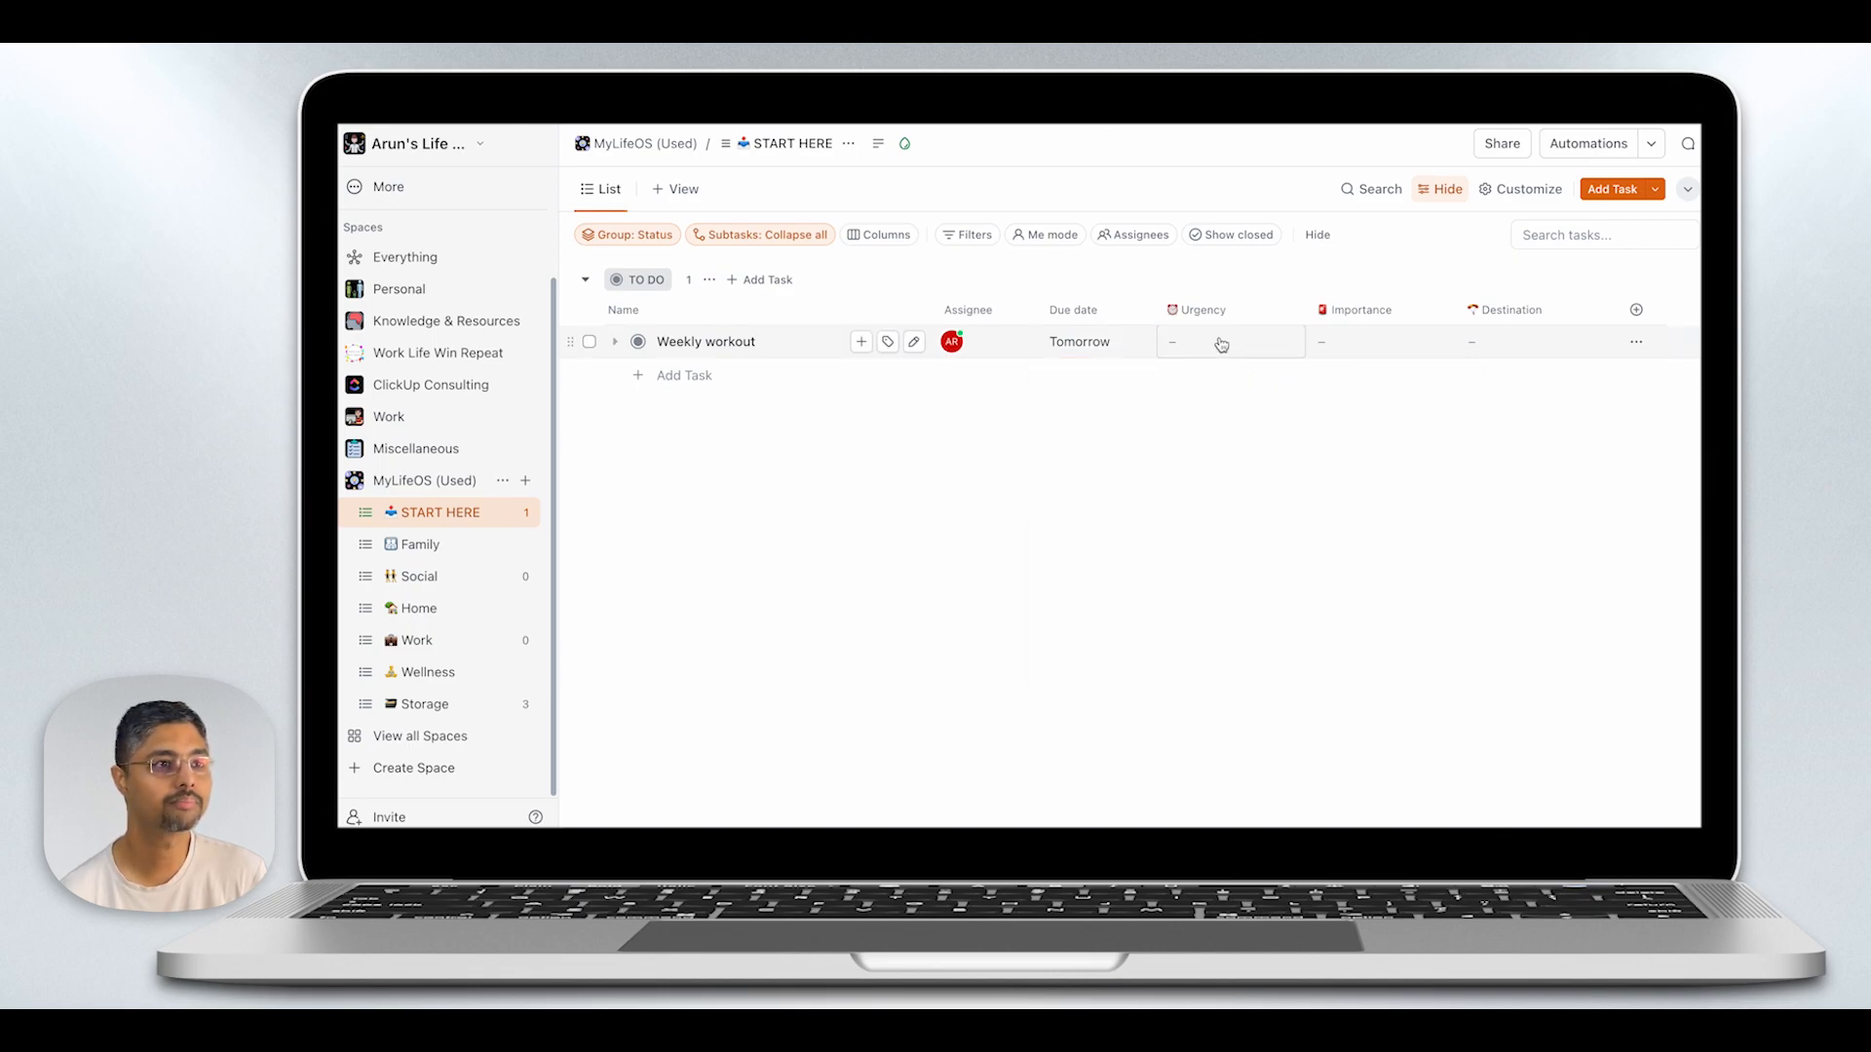
# - Classify the weekly workout task as Less Urgent and Important, with Wellness as its destination
pyautogui.click(1221, 342)
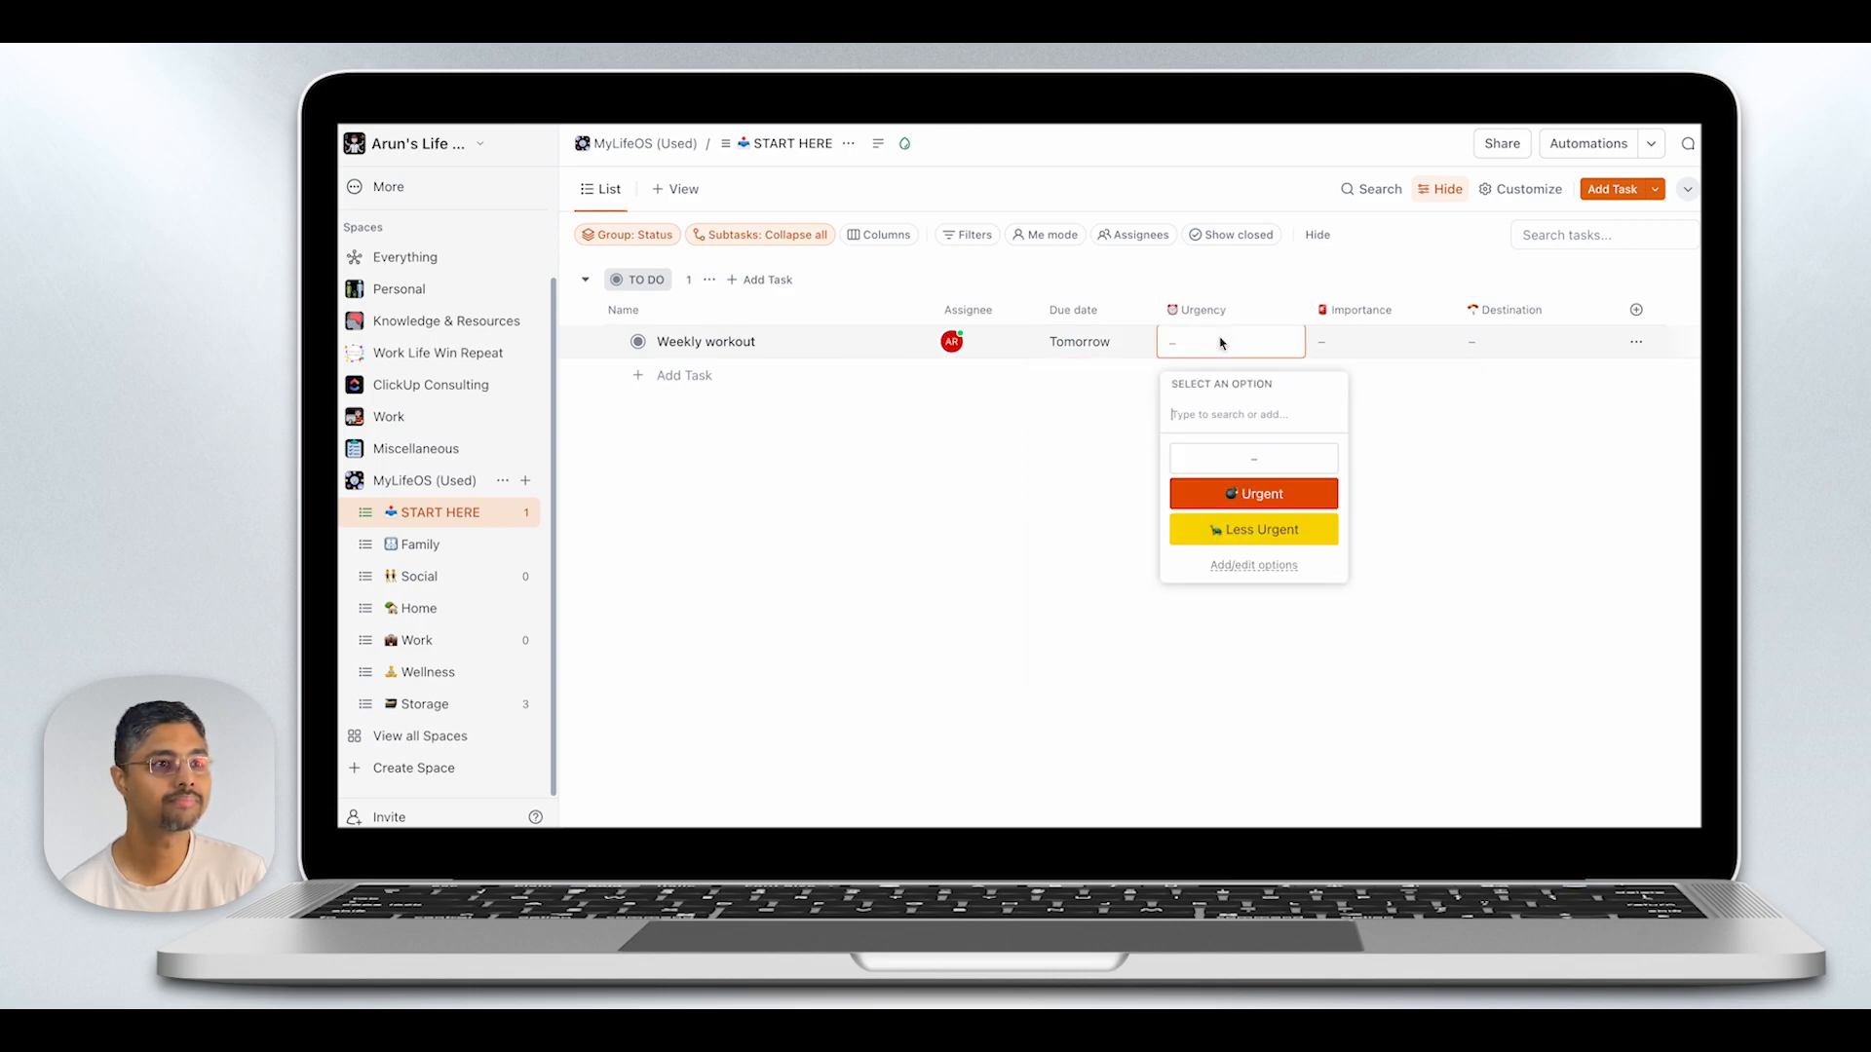
pyautogui.click(1254, 529)
pyautogui.click(1337, 349)
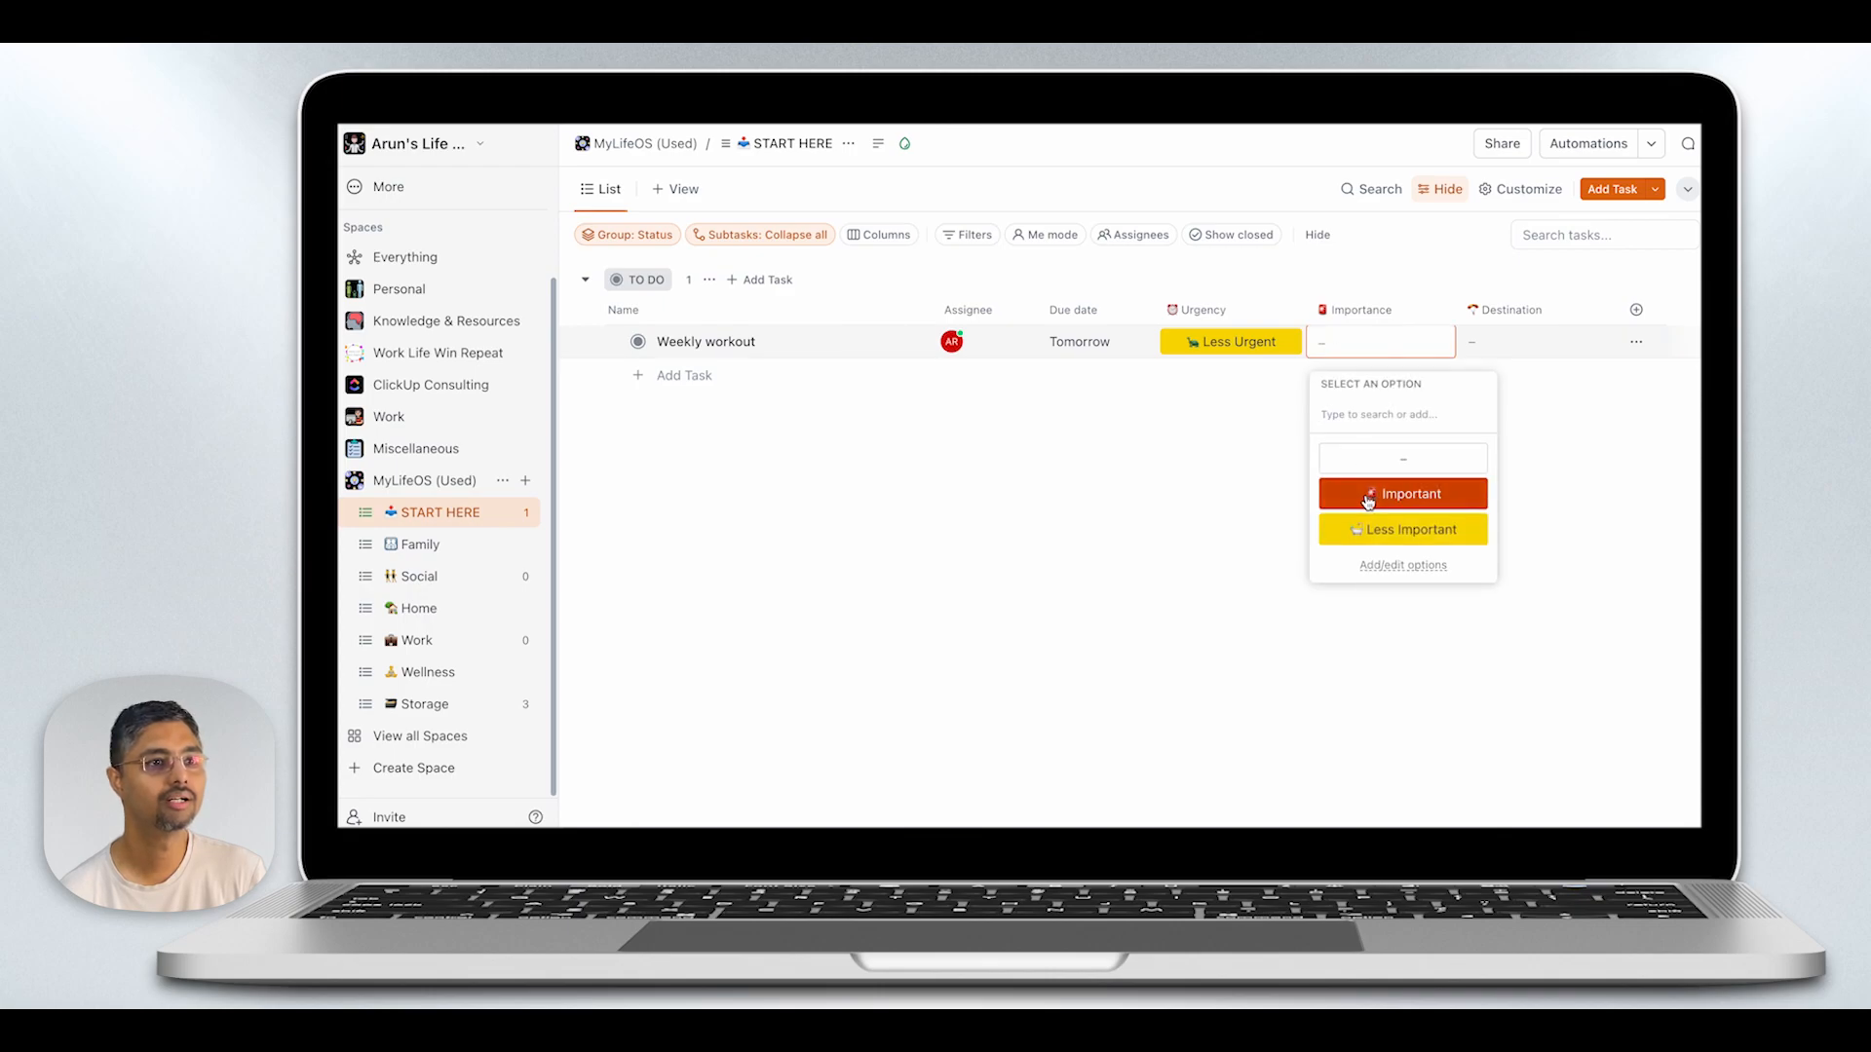
pyautogui.click(1383, 493)
pyautogui.click(1489, 349)
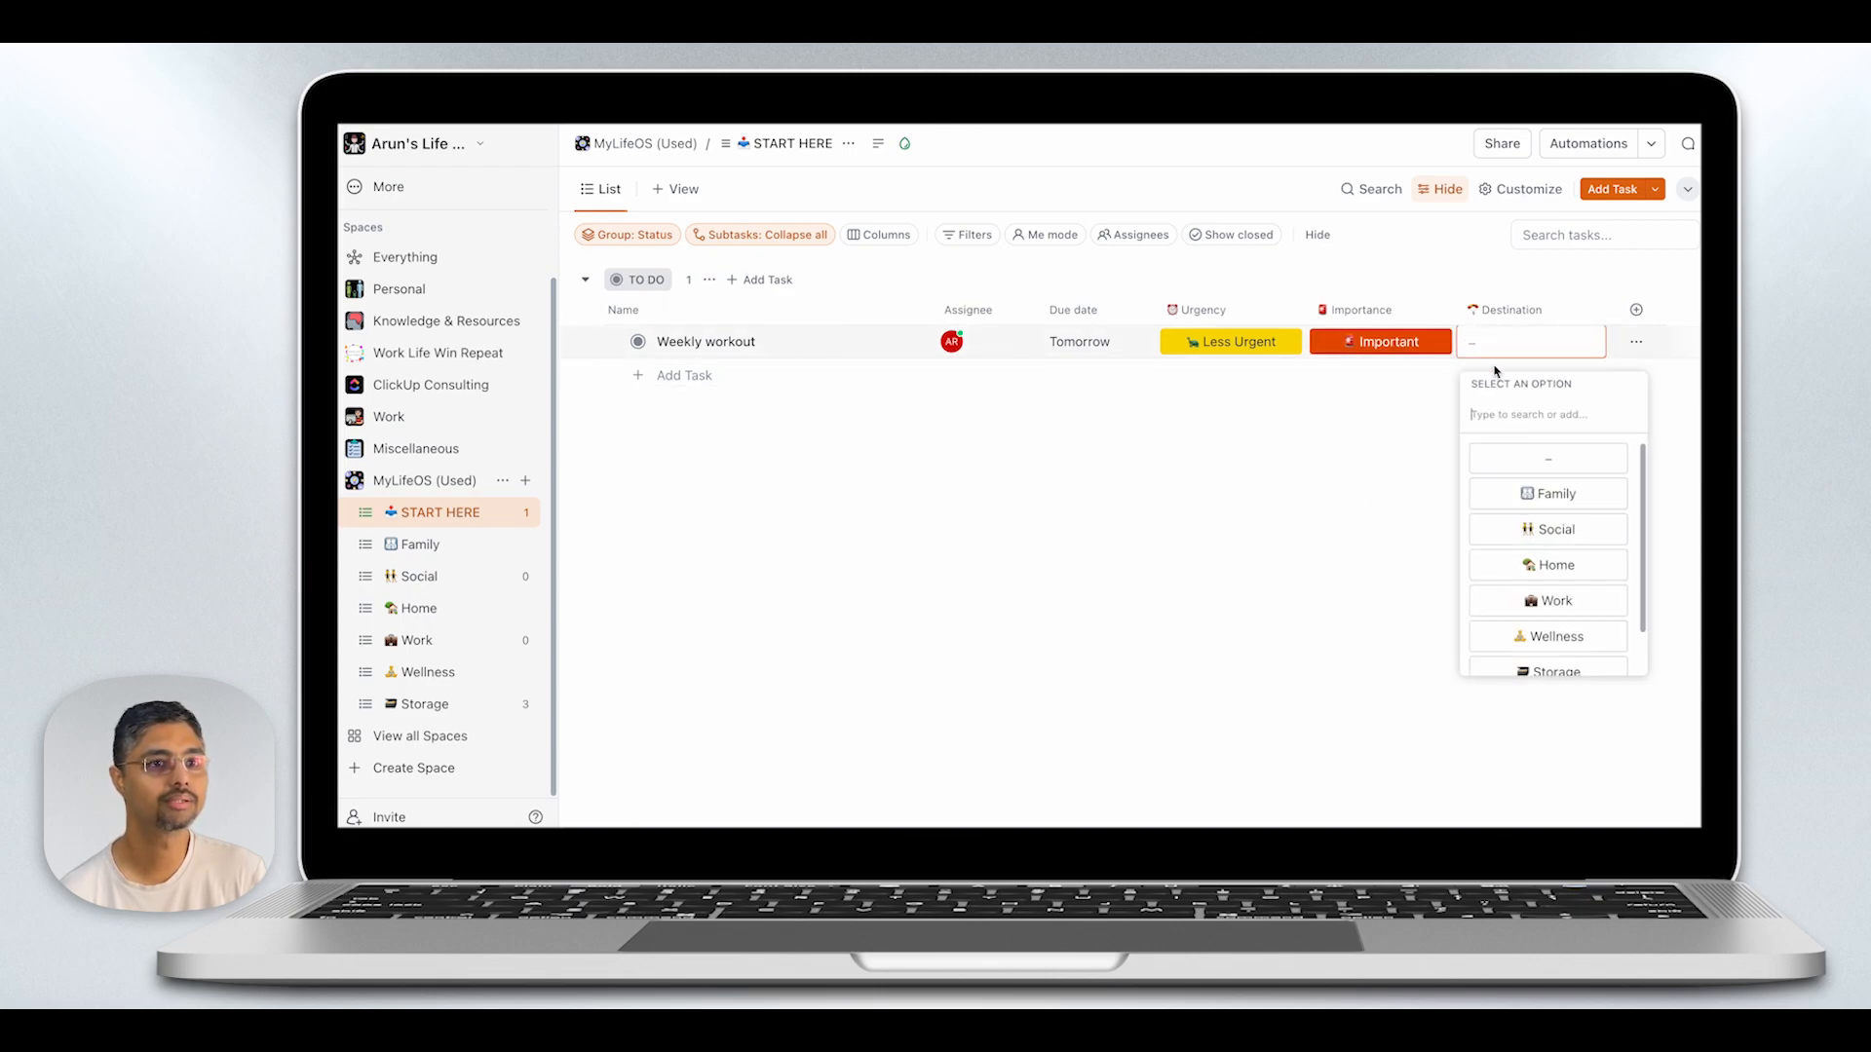
pyautogui.click(1528, 636)
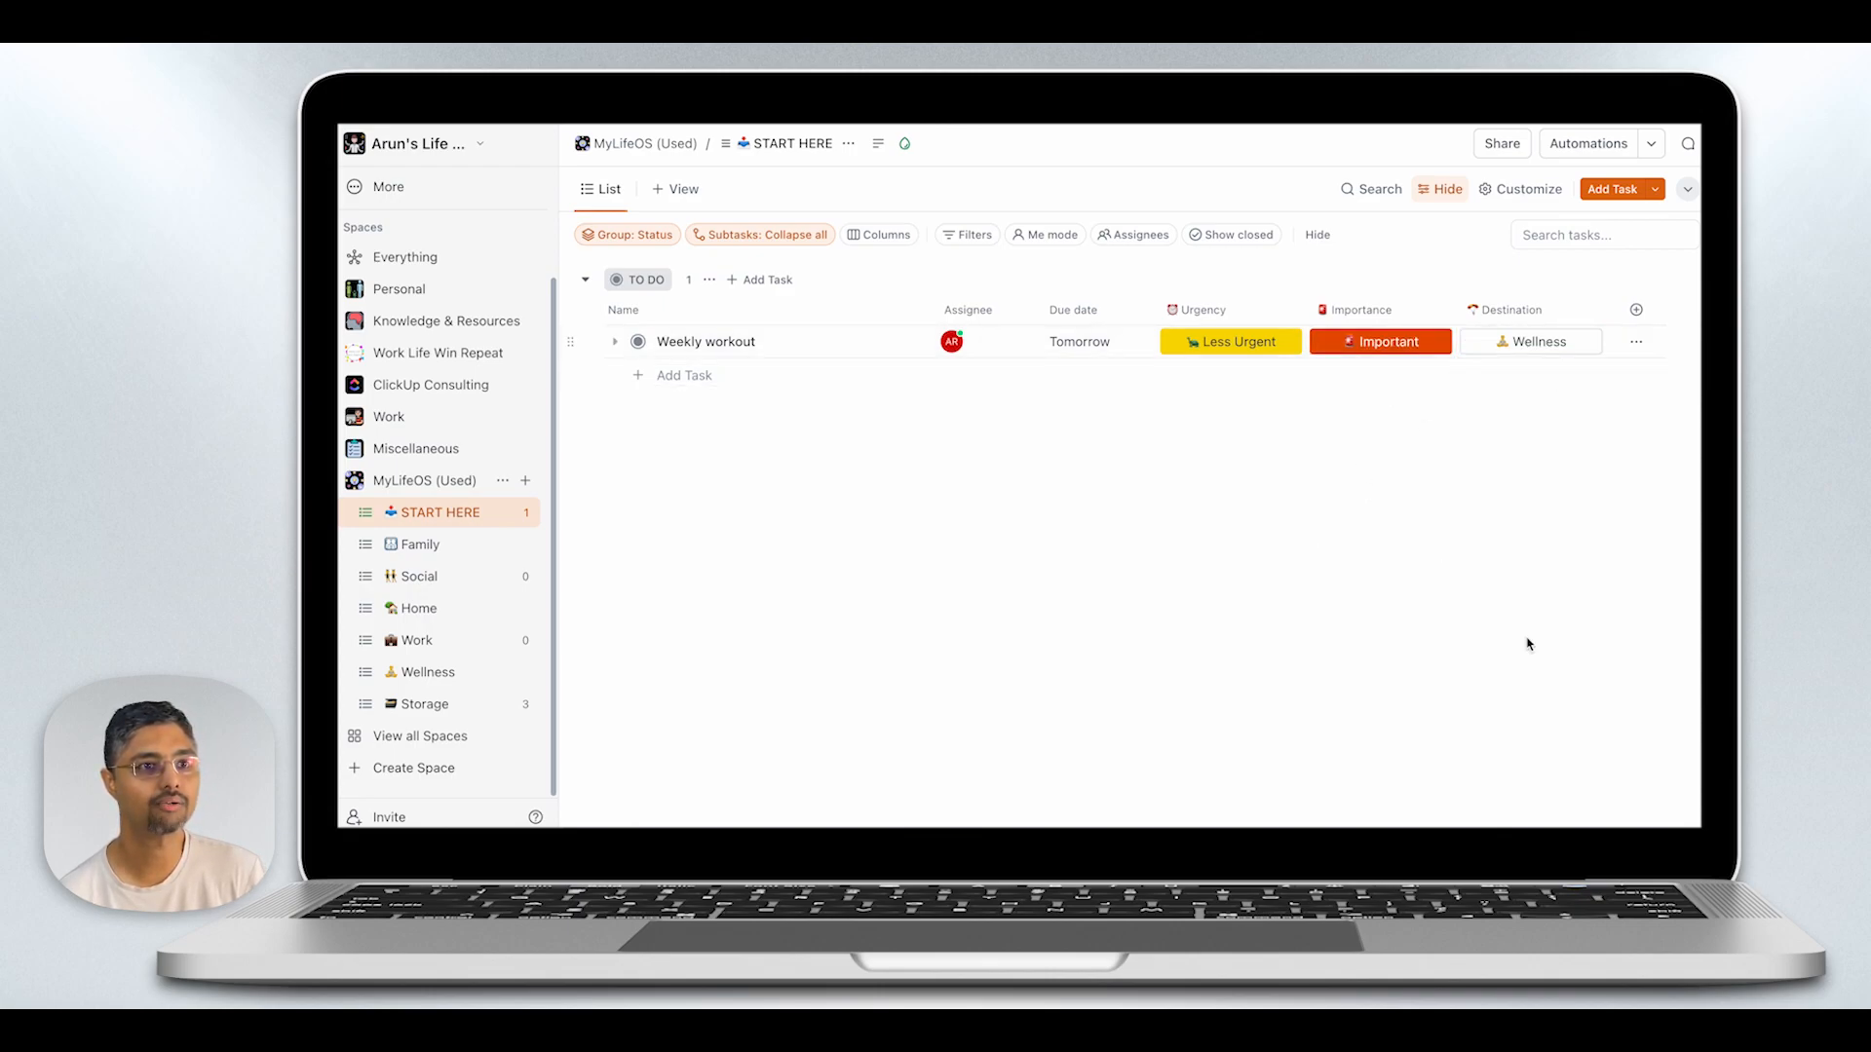
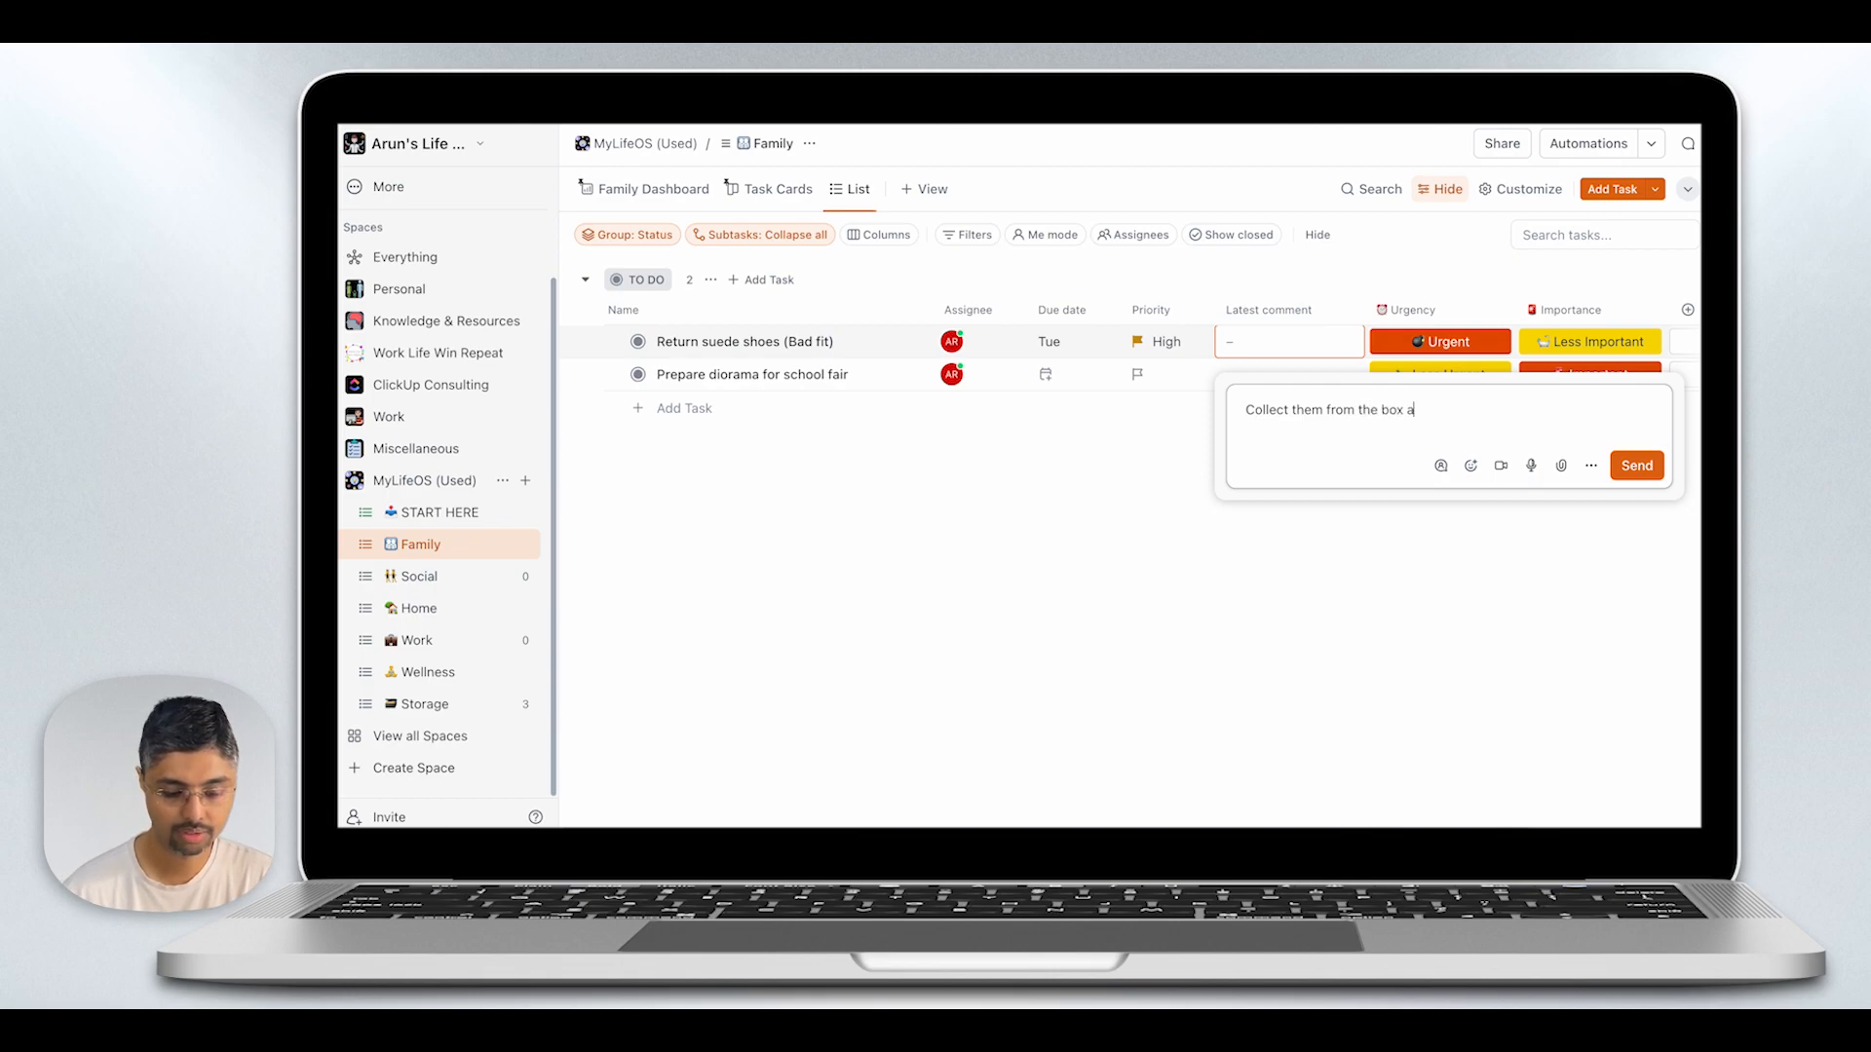
# - Post the comment "Collect them from the box along with receipt" on the "Return suede shoes" task and set its status to In Progress
pyautogui.write('ng with receipt')
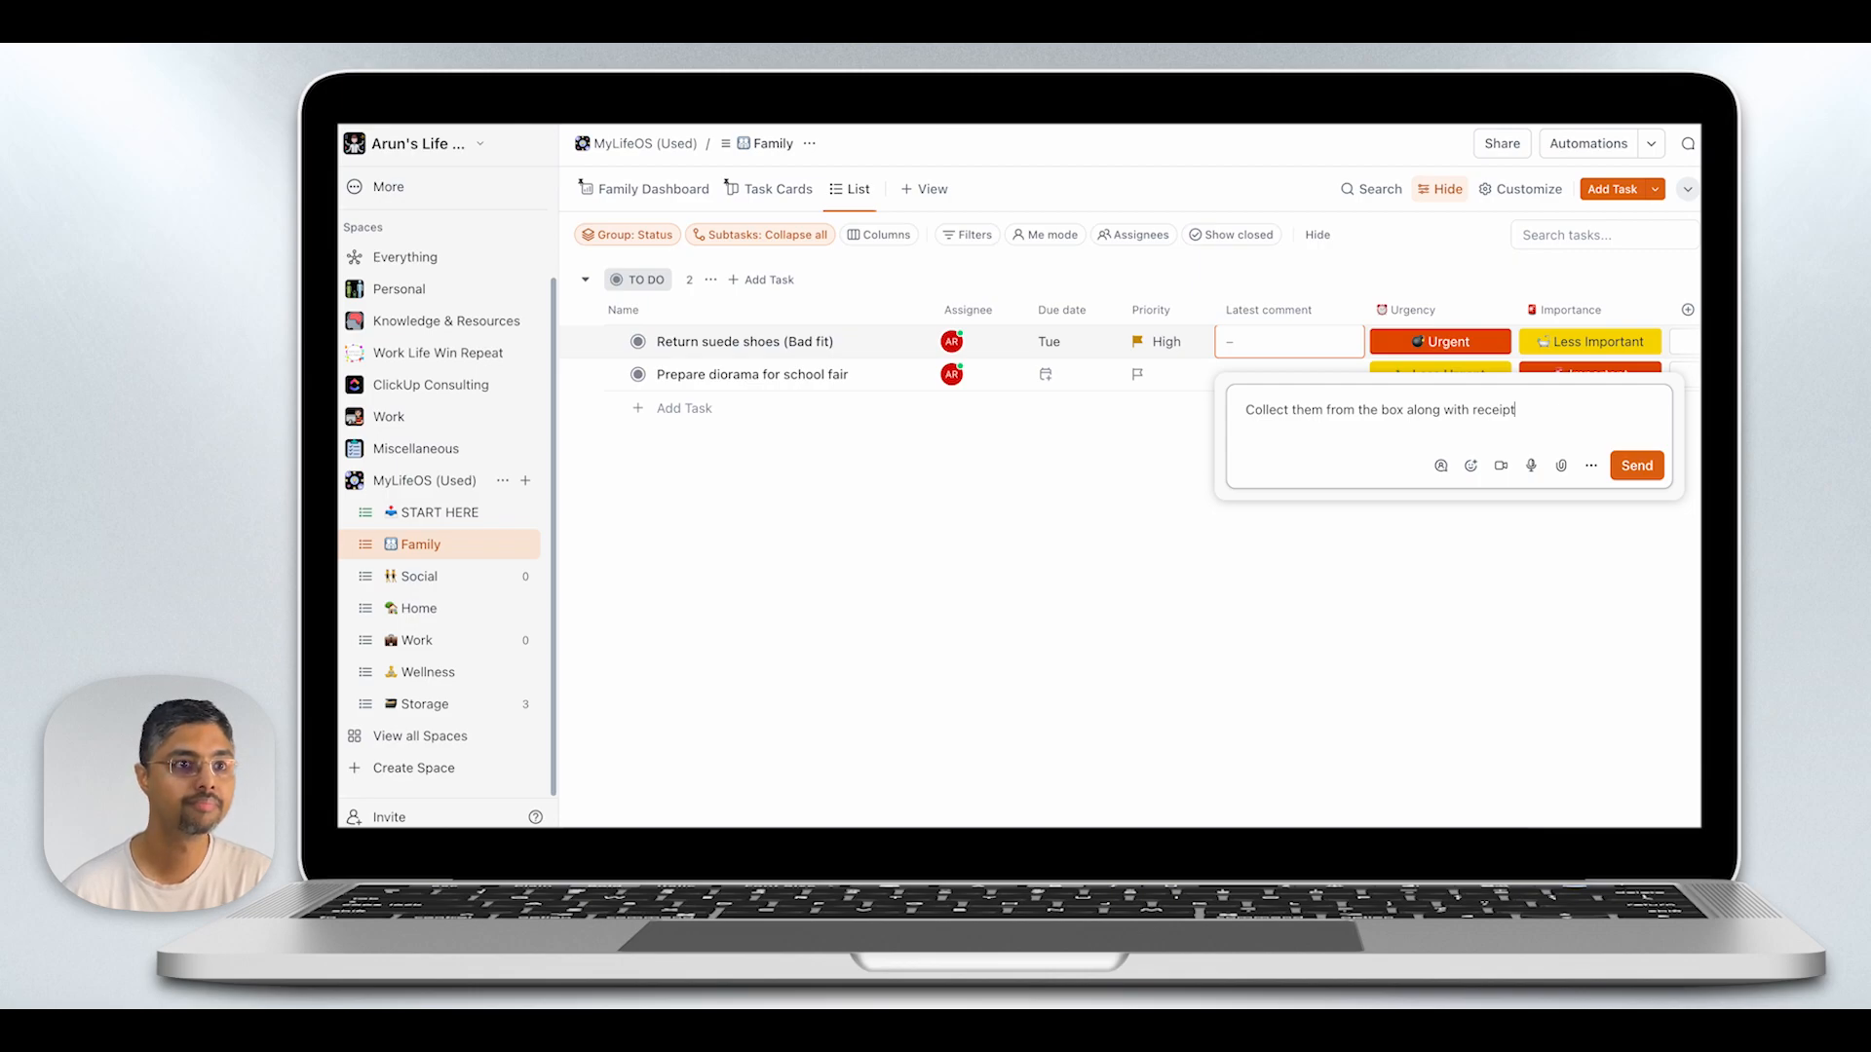
pyautogui.press('Return')
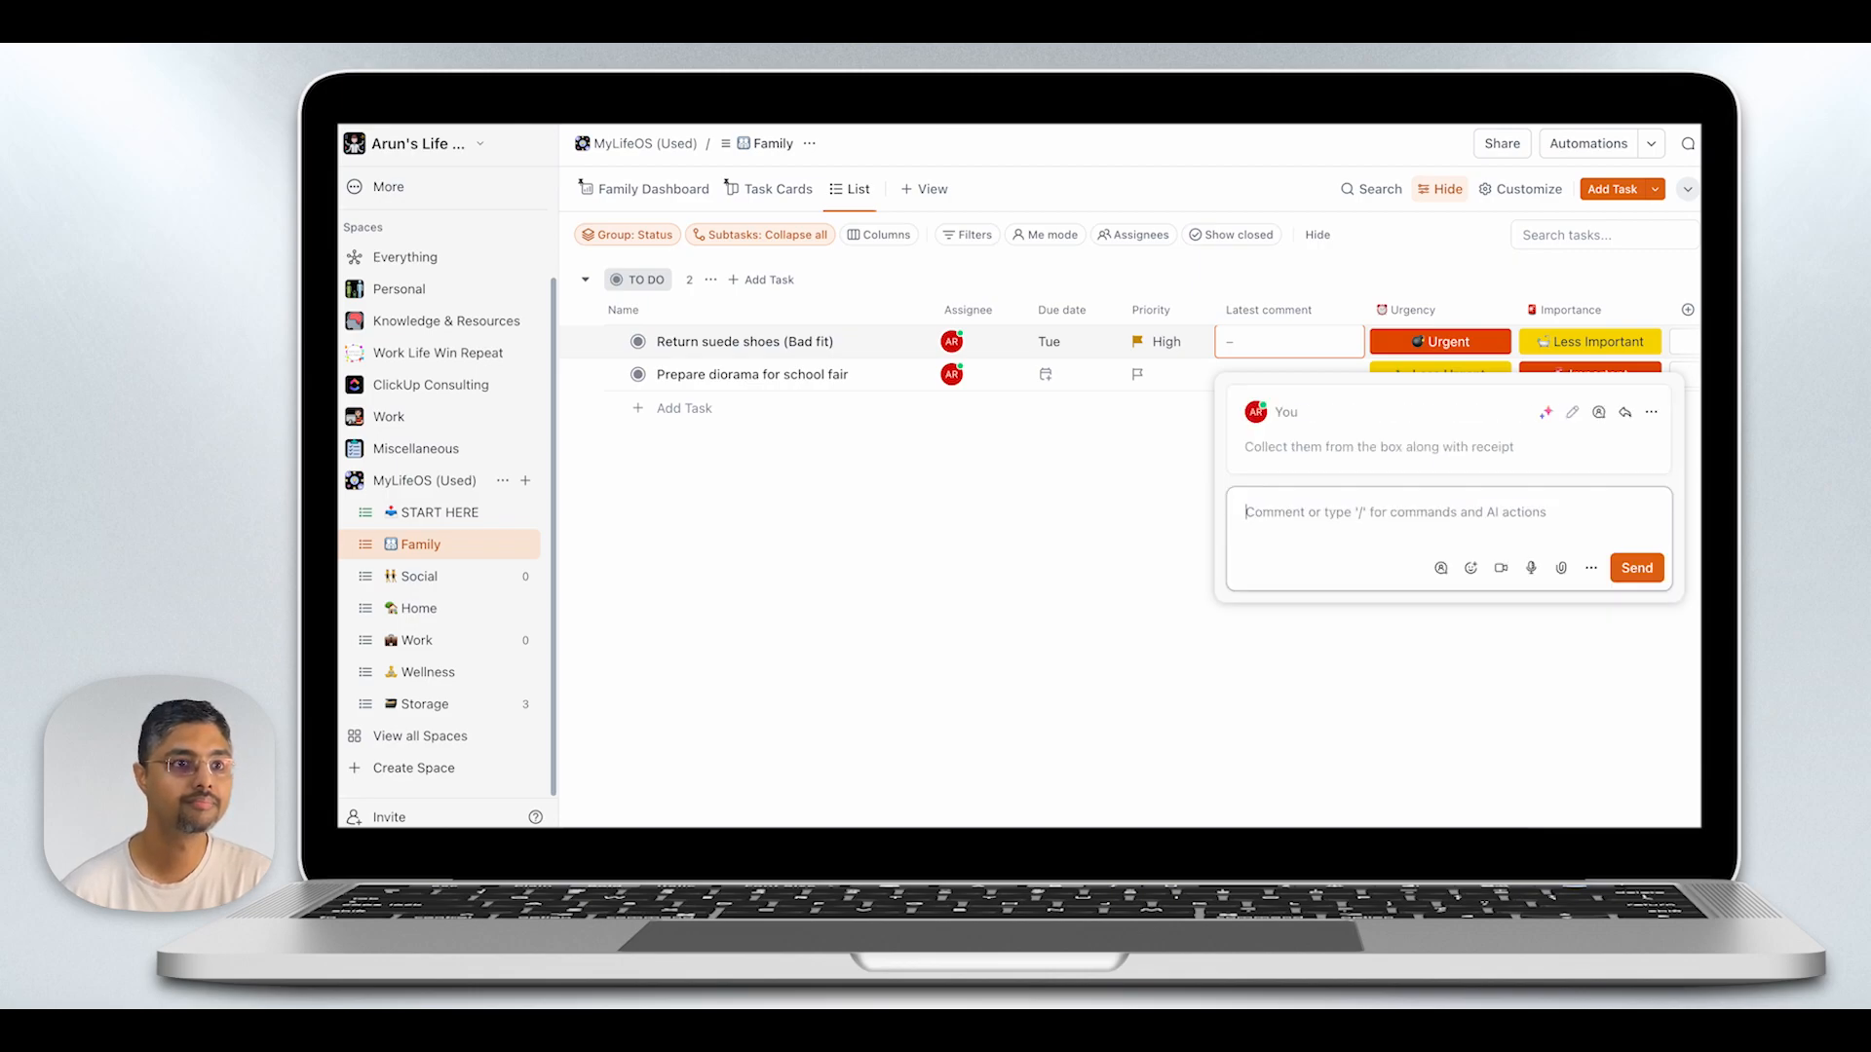
pyautogui.click(1172, 417)
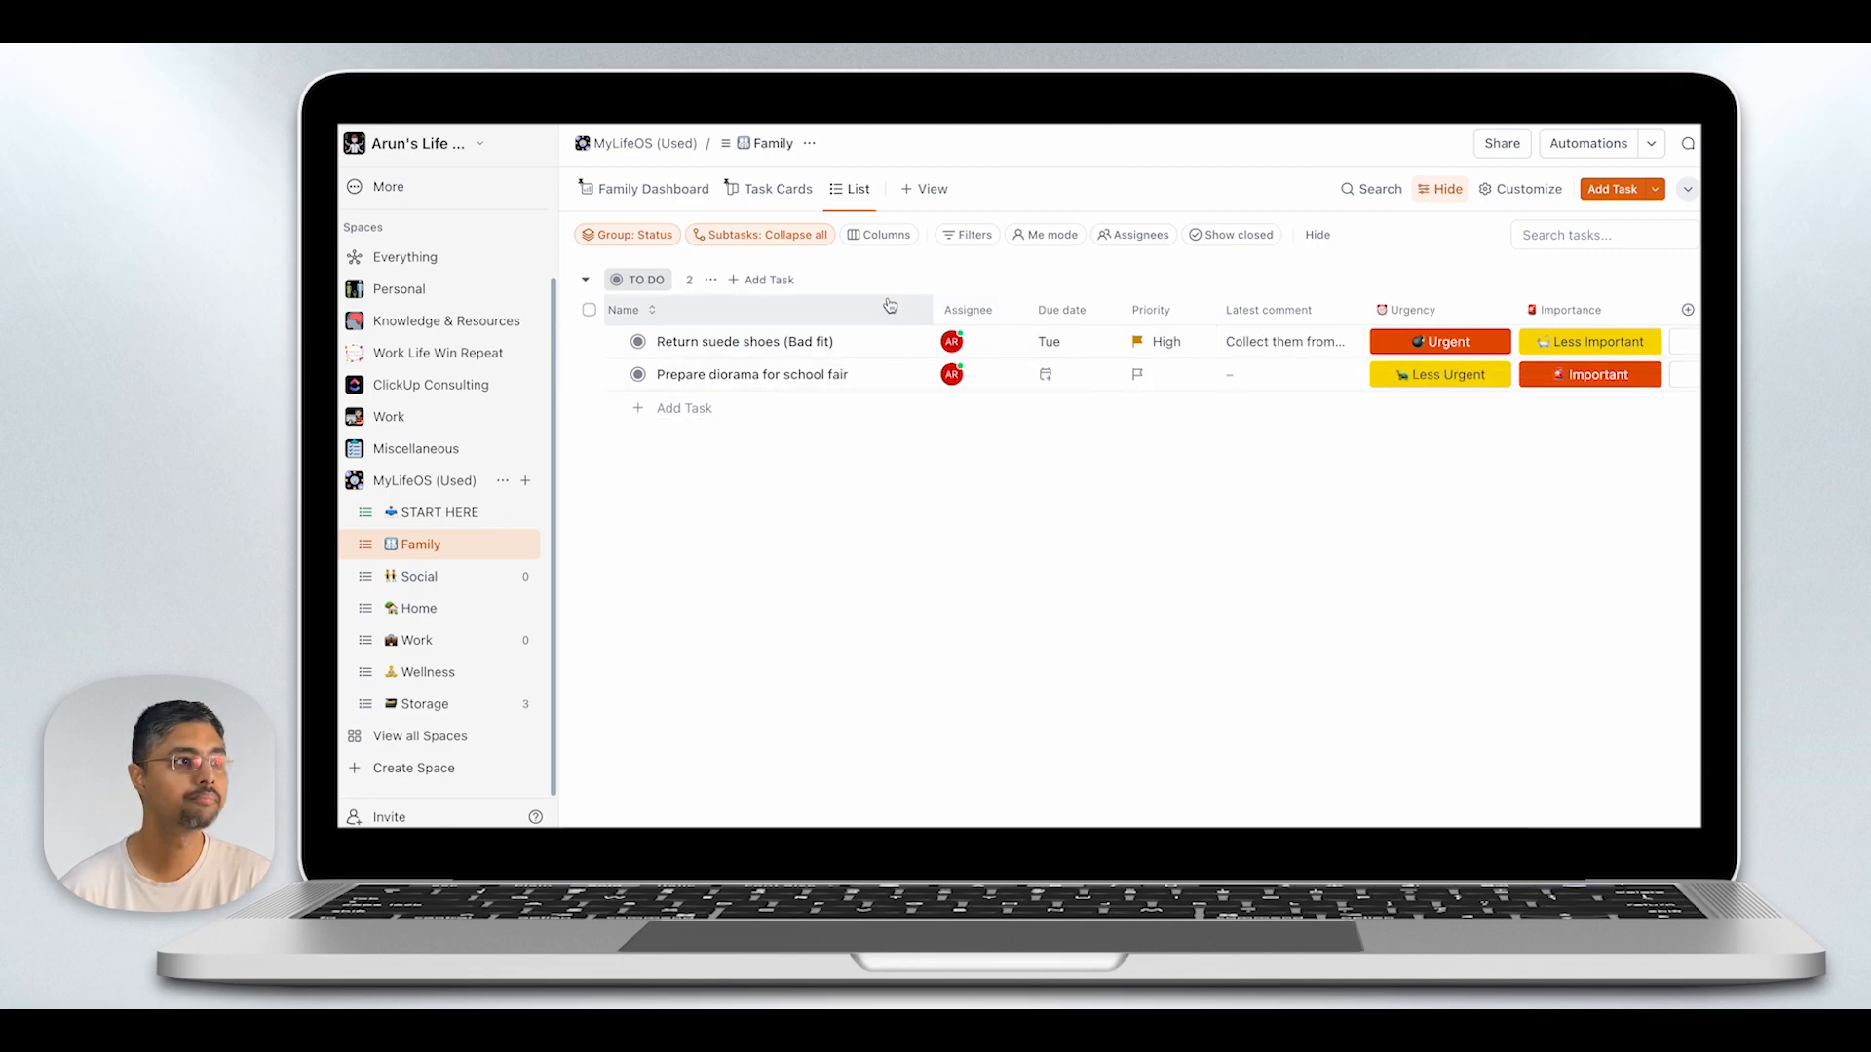
pyautogui.click(638, 341)
pyautogui.click(676, 450)
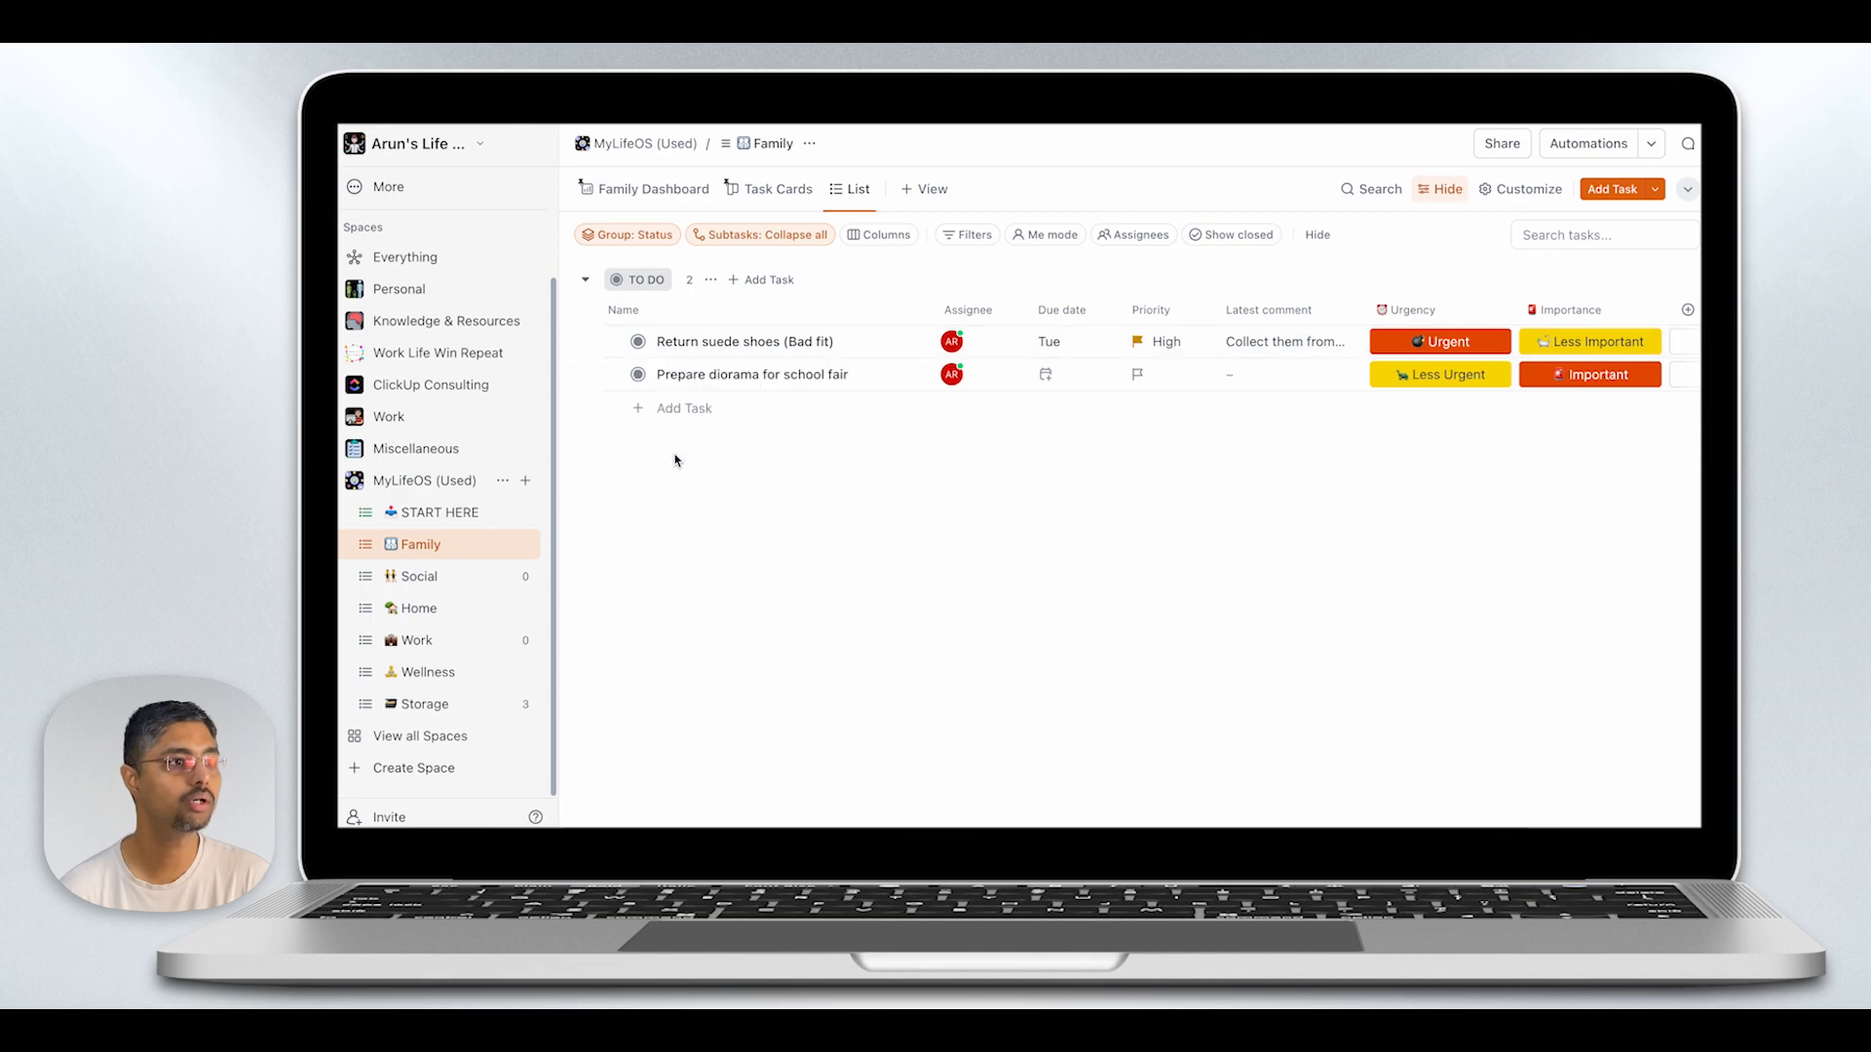
# - In the Social list, set "Dinner with friends this weekend" to Waiting and give "Attend PTA meeting" Normal priority
pyautogui.click(428, 588)
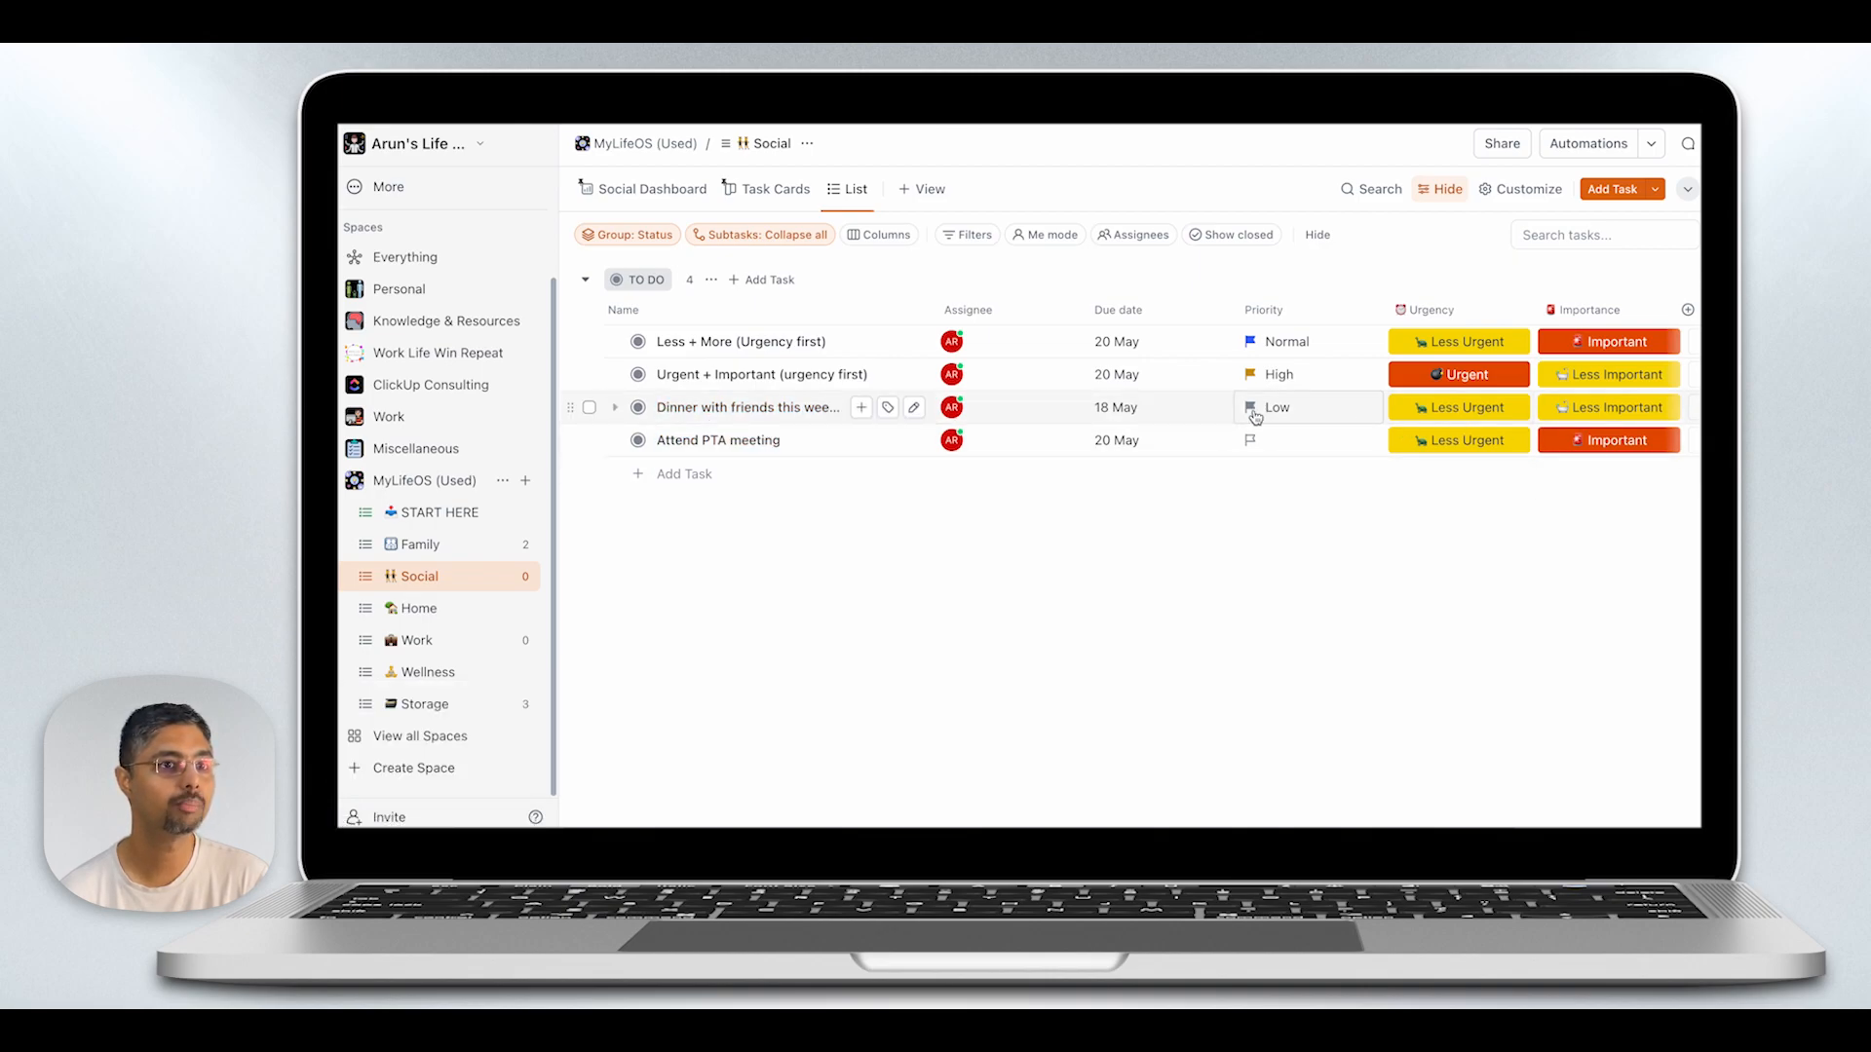
pyautogui.click(640, 408)
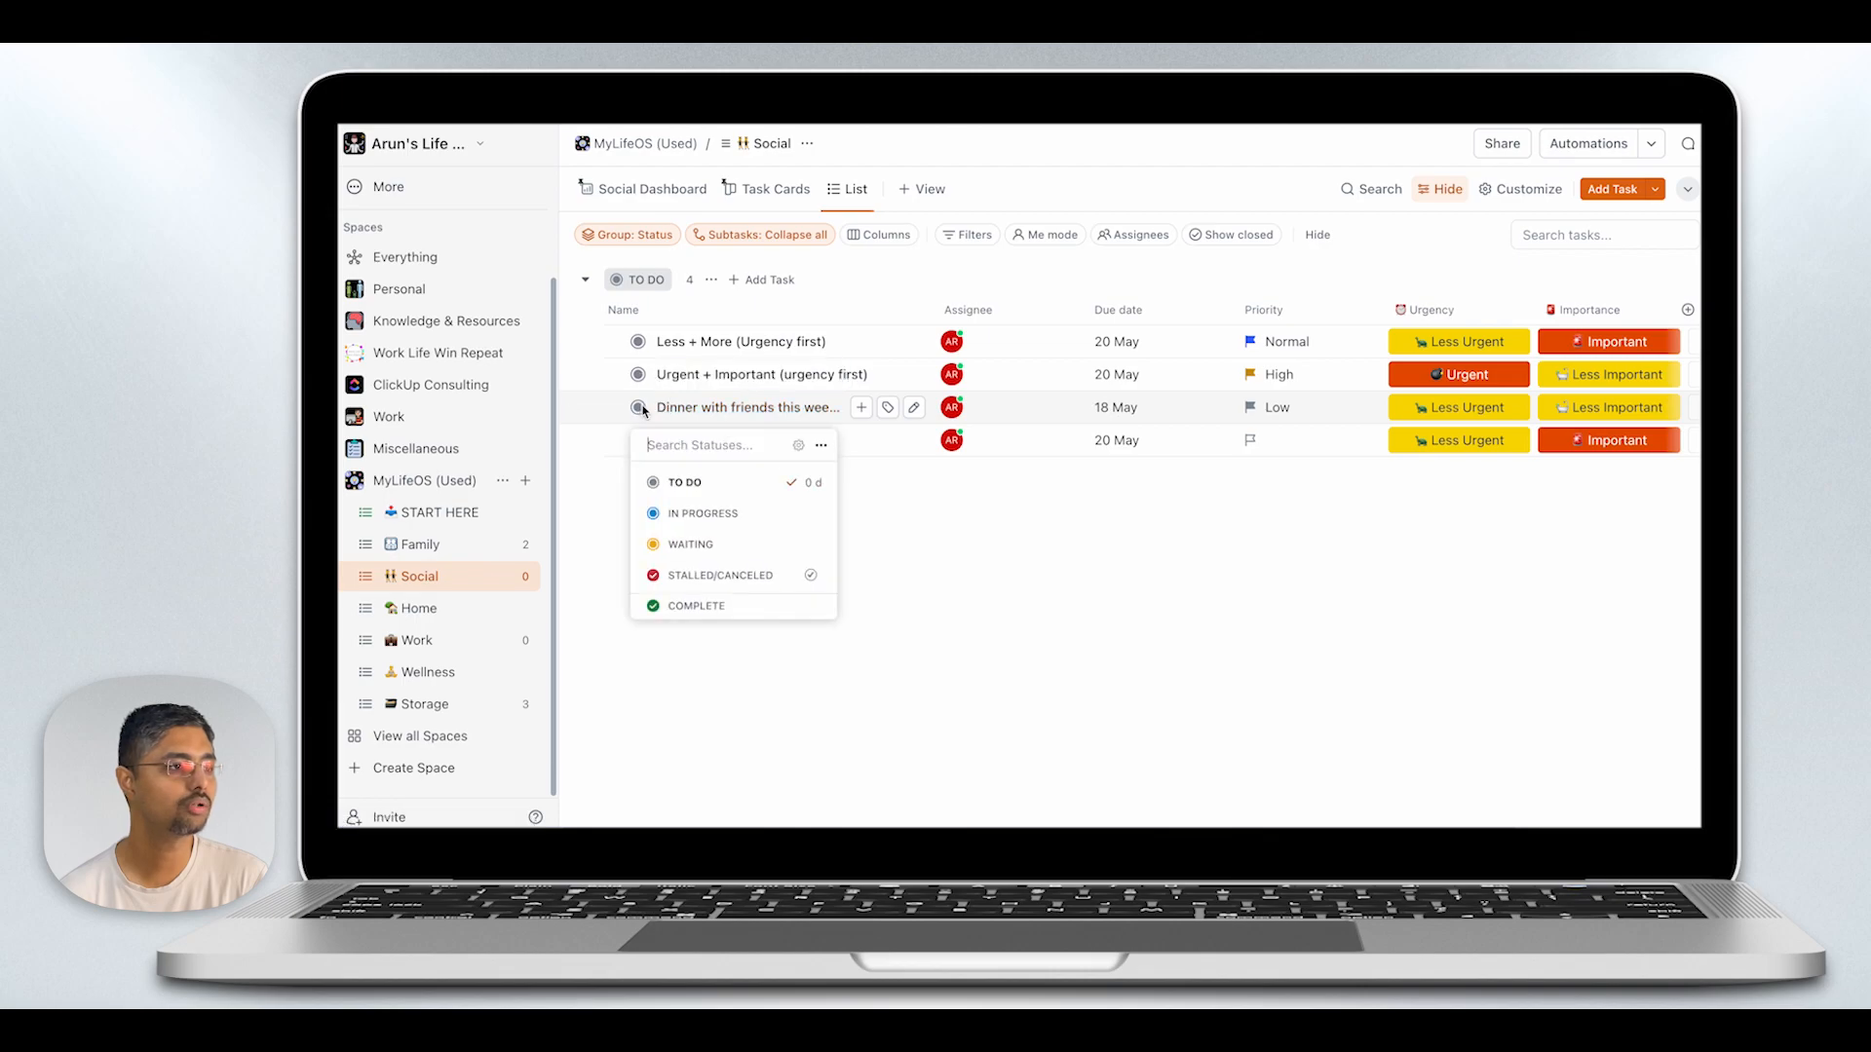
pyautogui.click(682, 544)
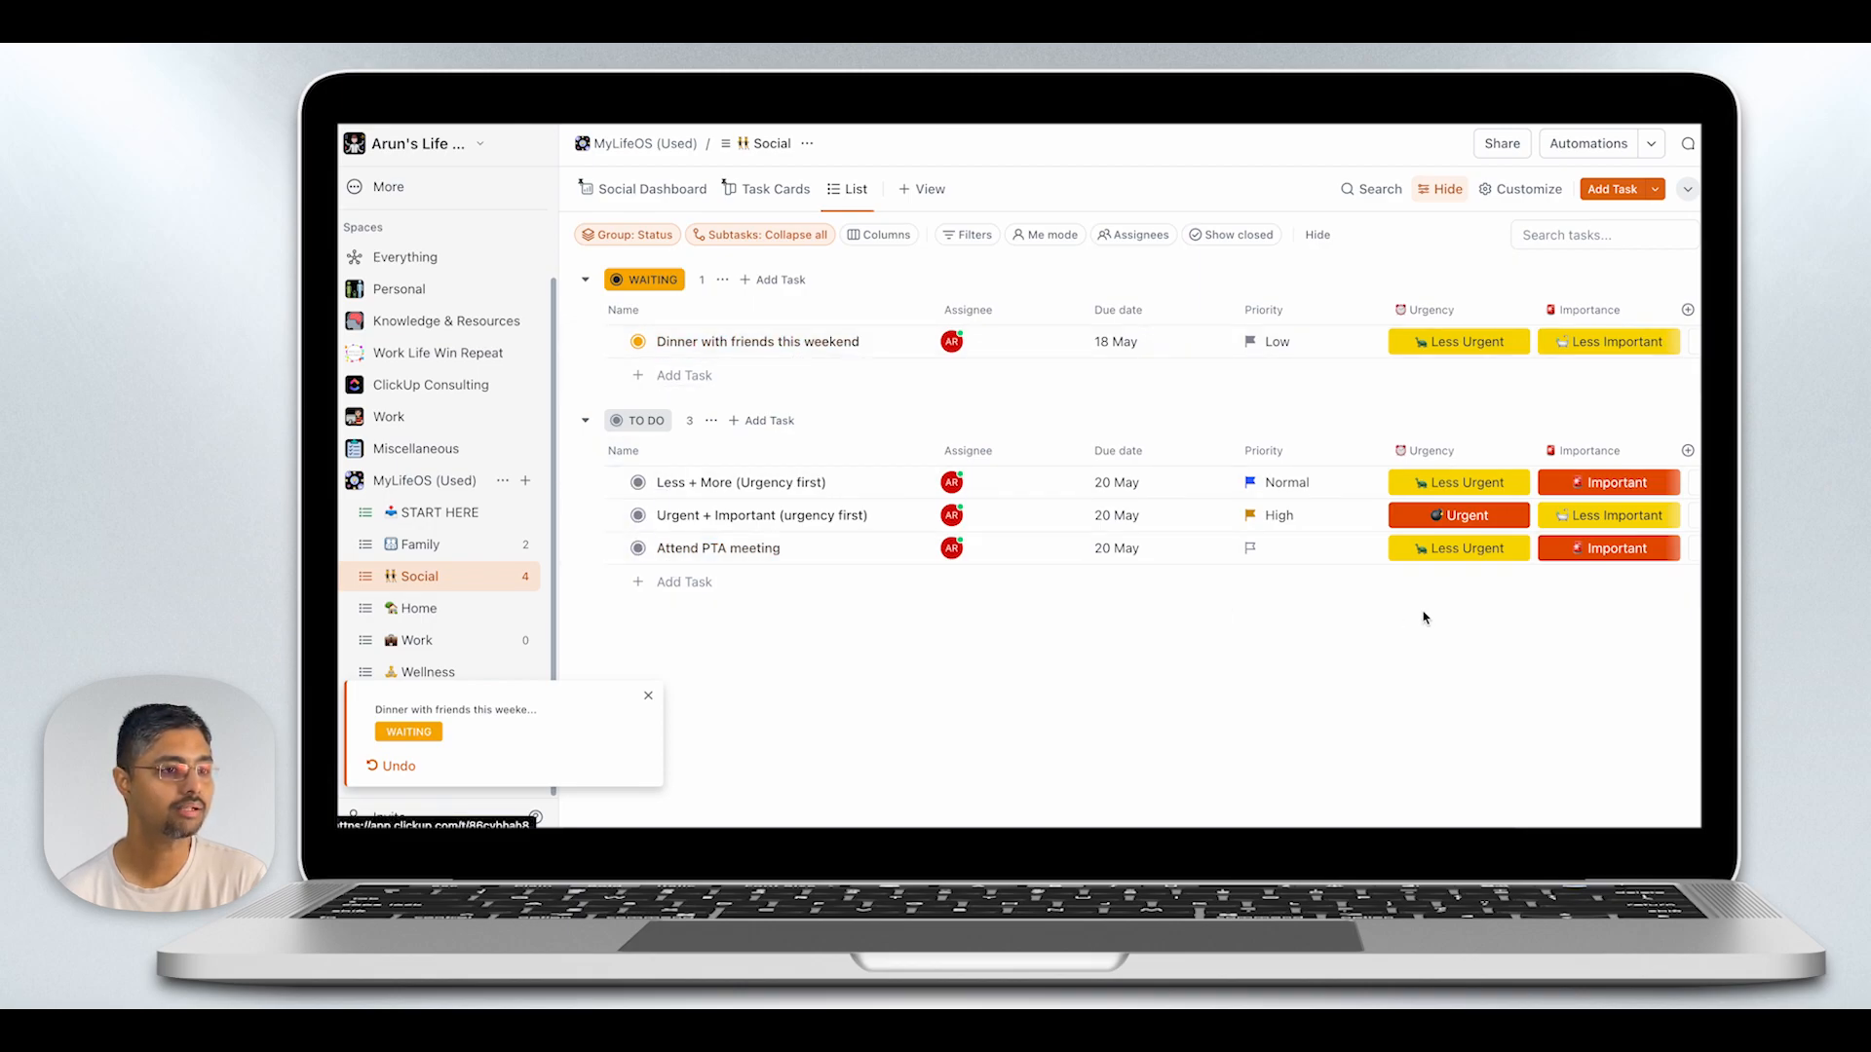
pyautogui.click(1252, 554)
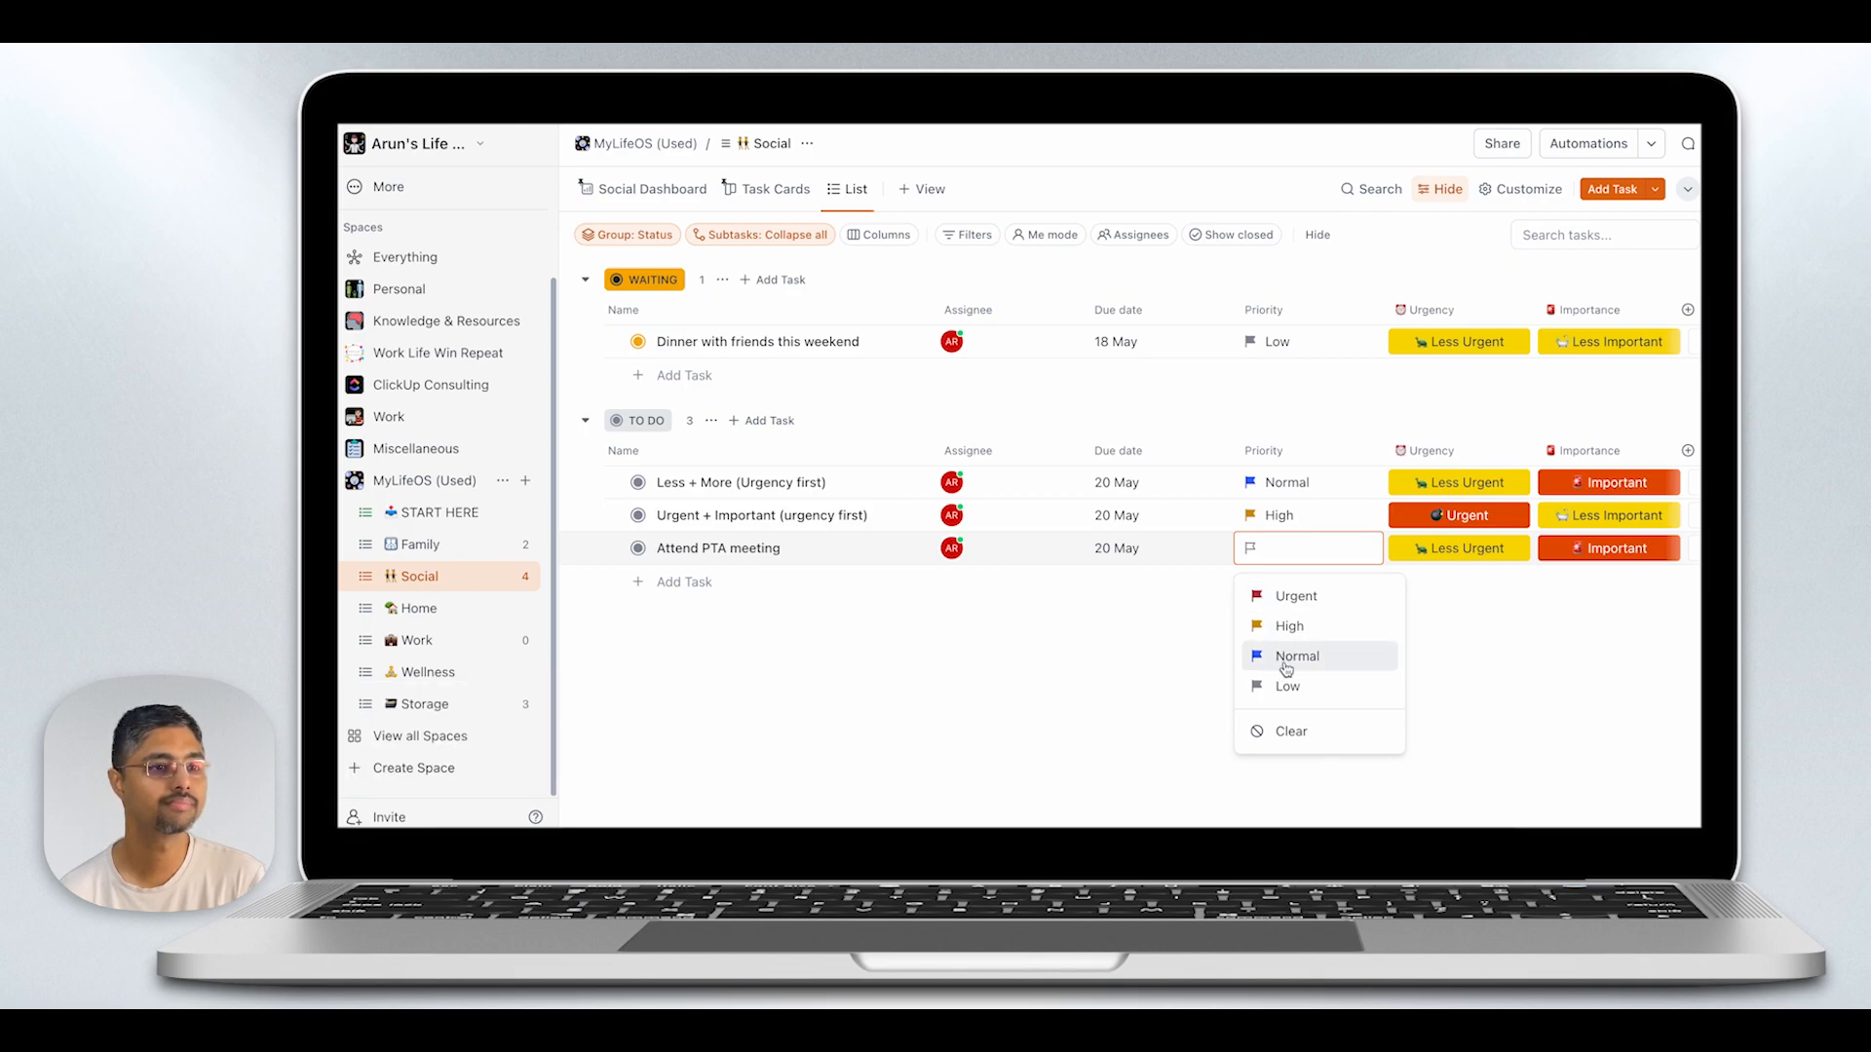
pyautogui.click(1284, 682)
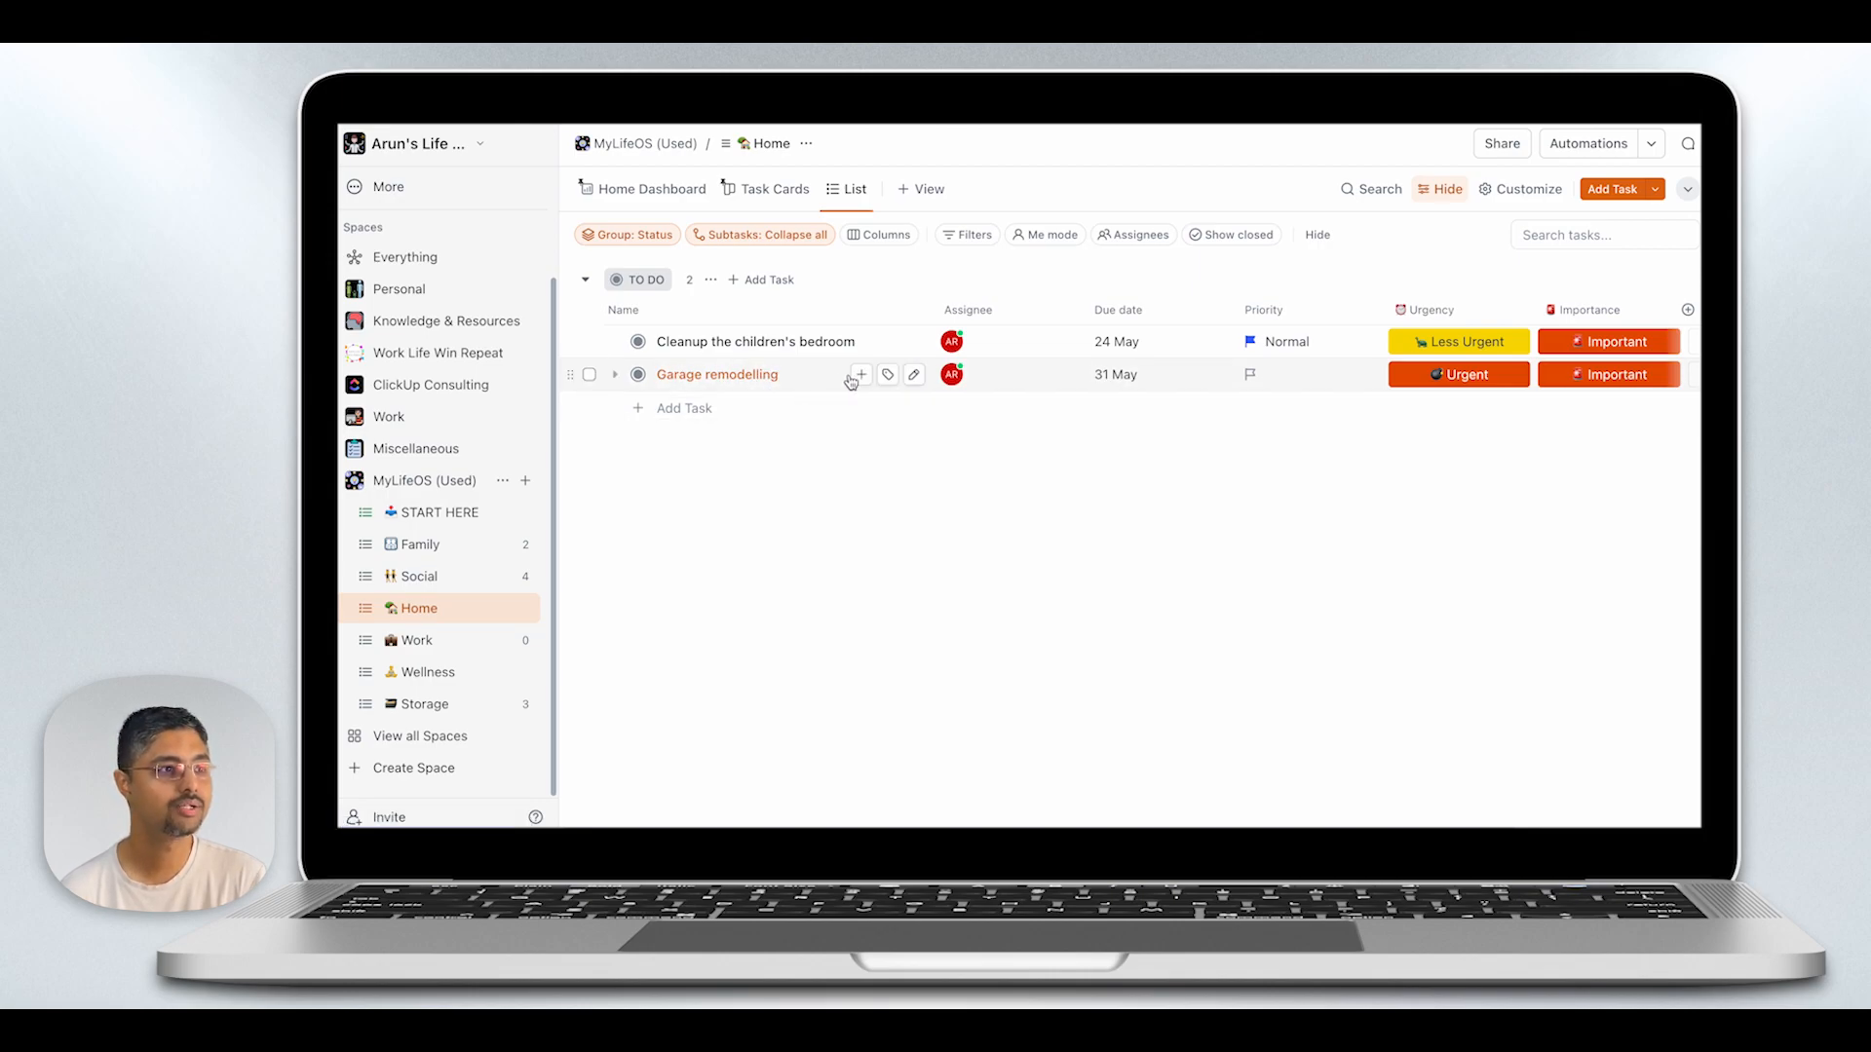
# - Add the subtasks "Get design options" and "Get a quote" to Garage remodelling in the Home list, and set the parent task to In Progress
pyautogui.click(861, 374)
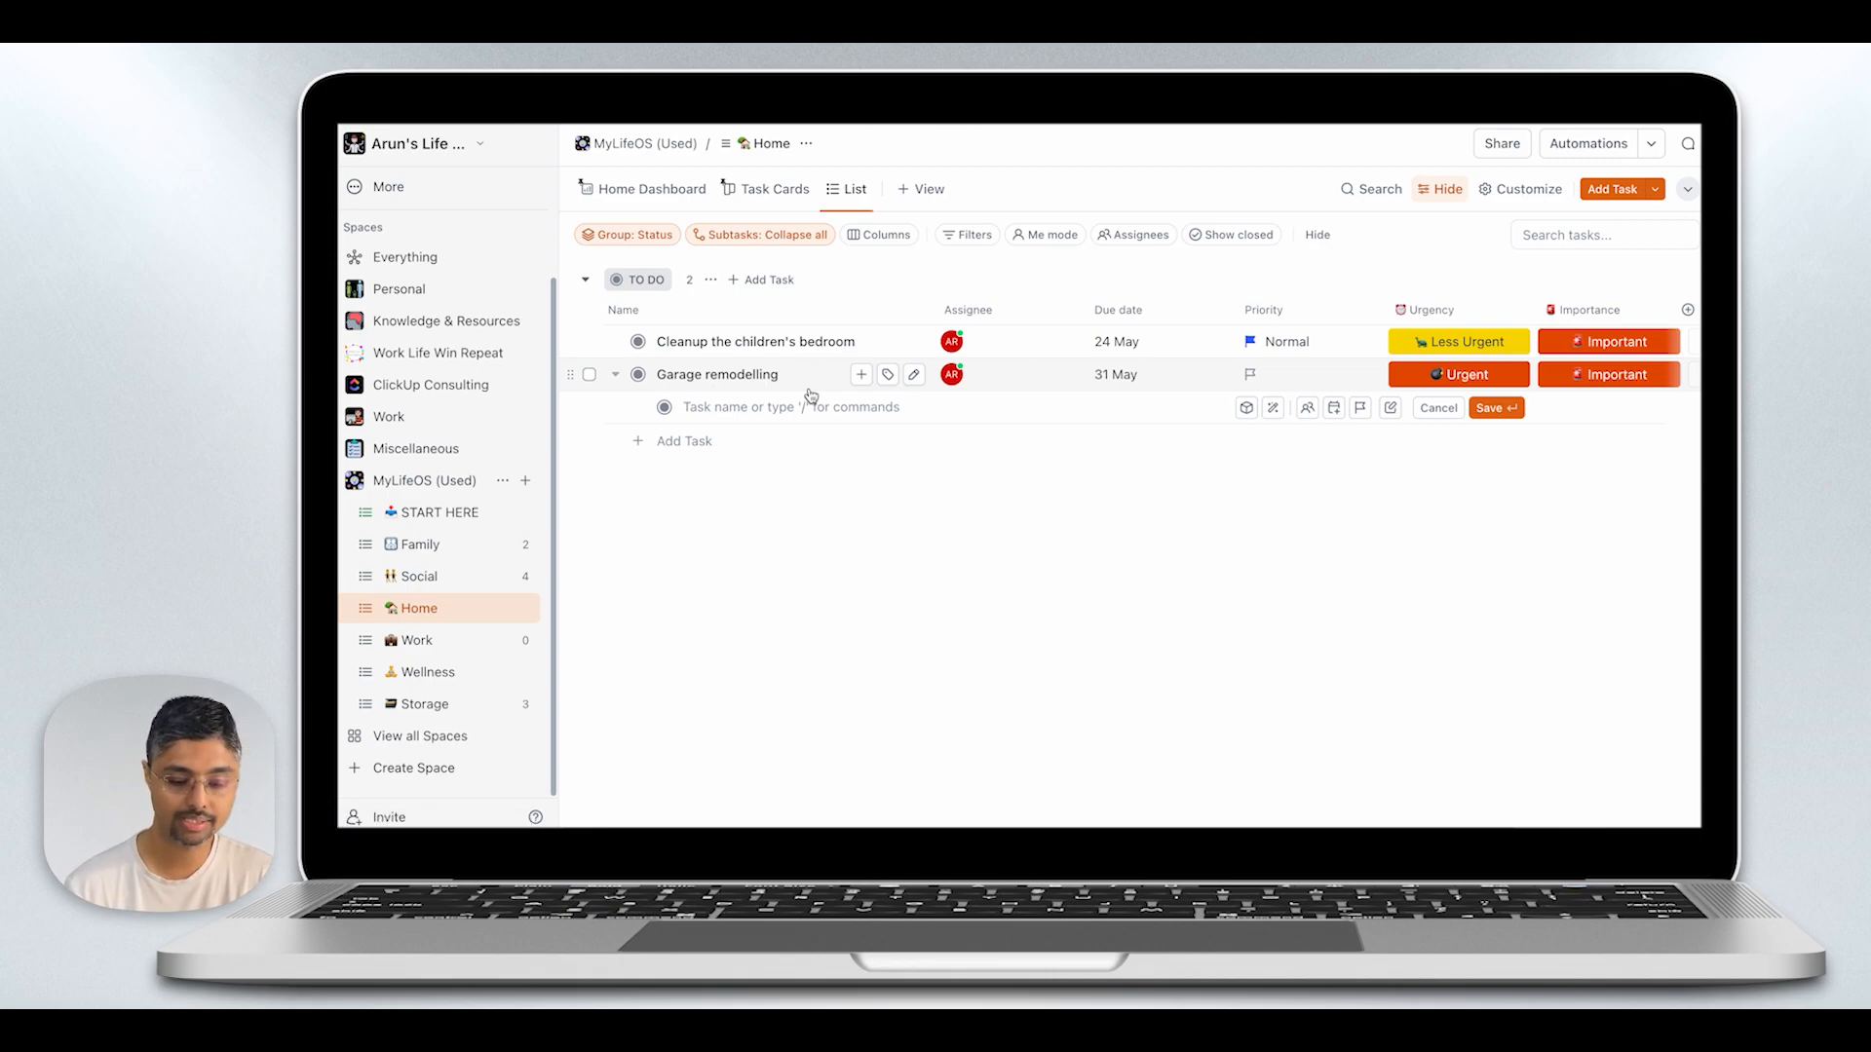
pyautogui.write('Get de')
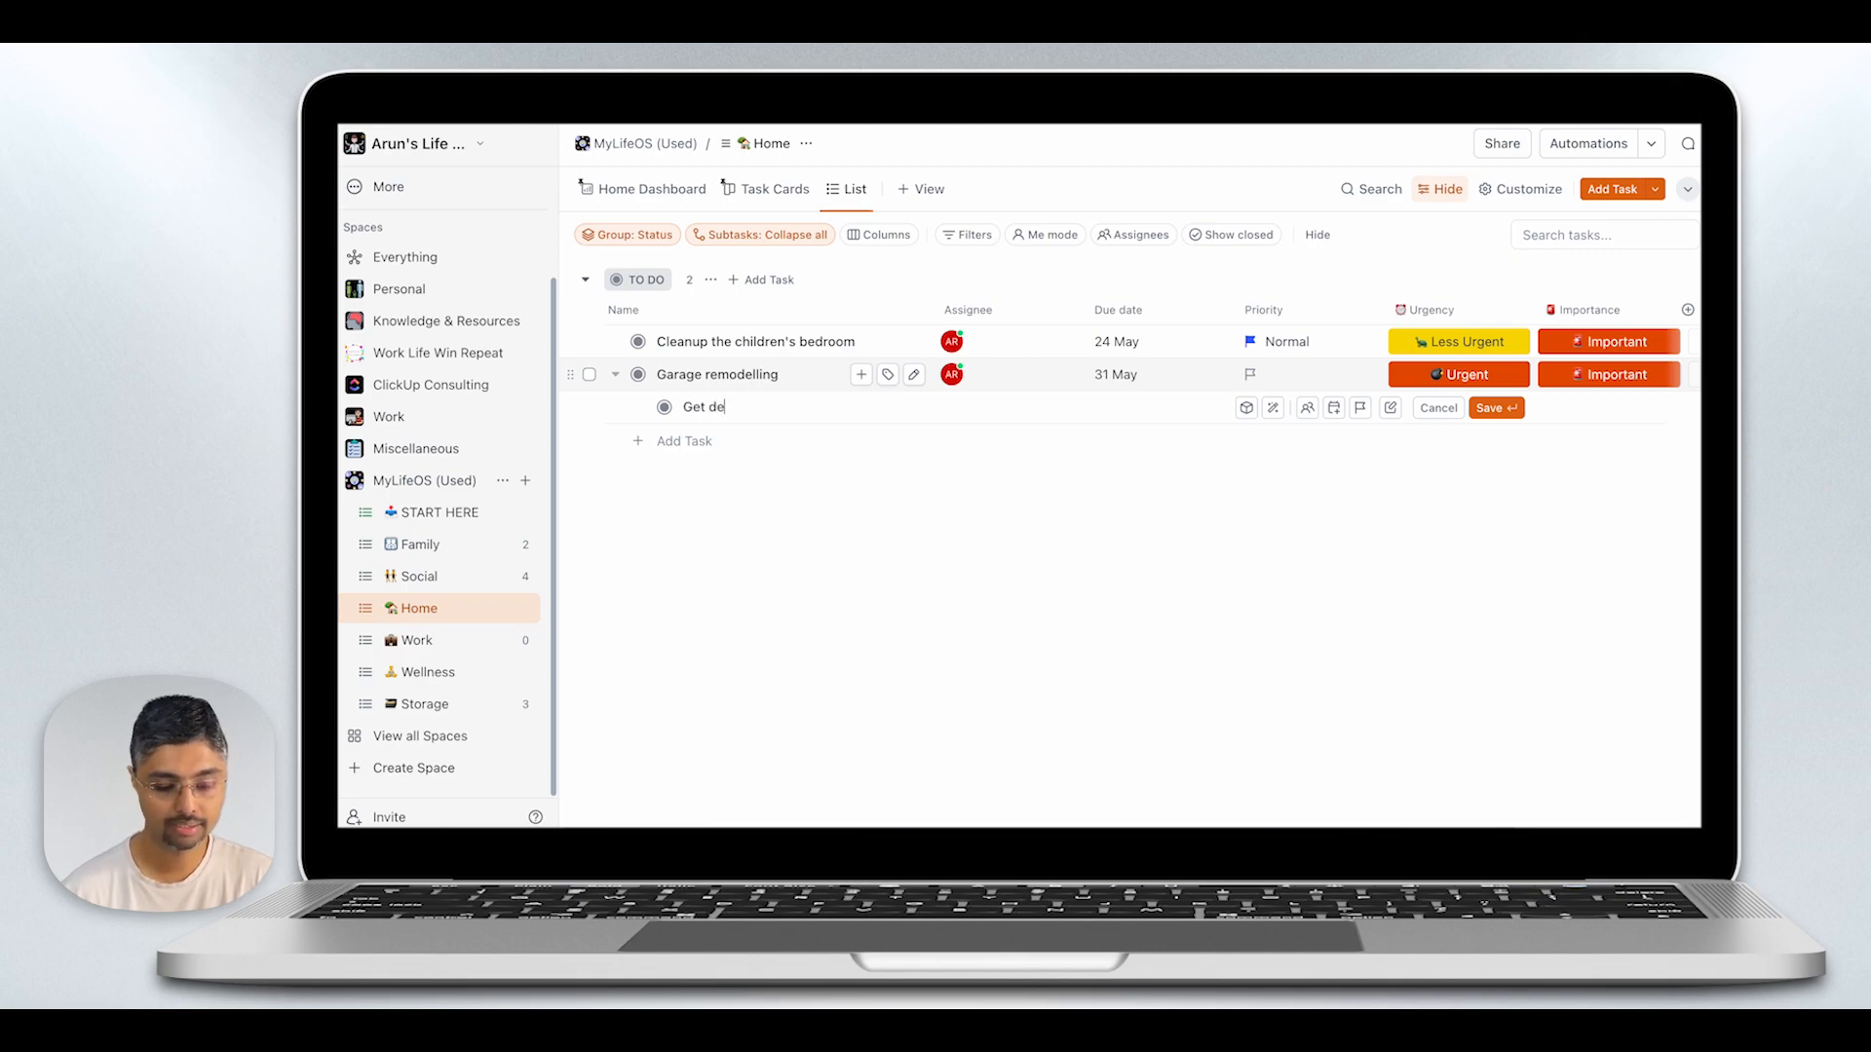
pyautogui.write('sign op')
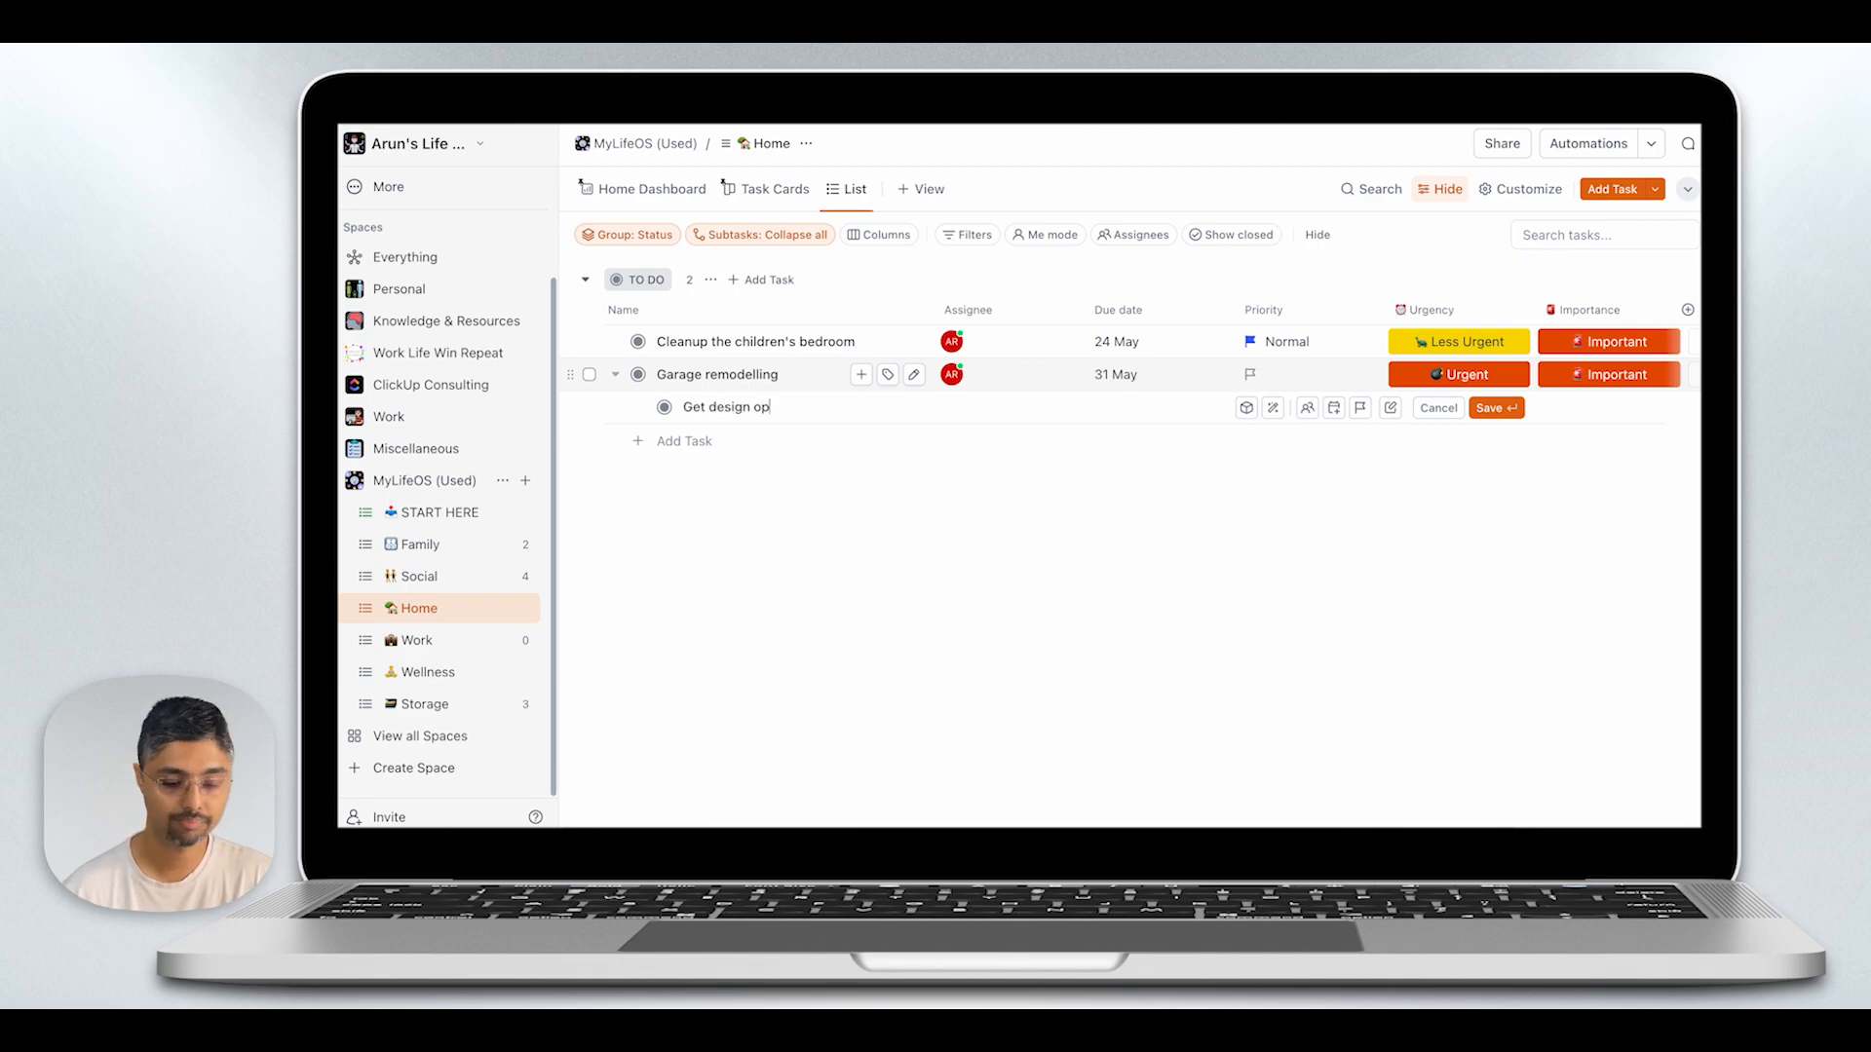
pyautogui.write('tions')
pyautogui.press('Return')
pyautogui.write('Get a quote')
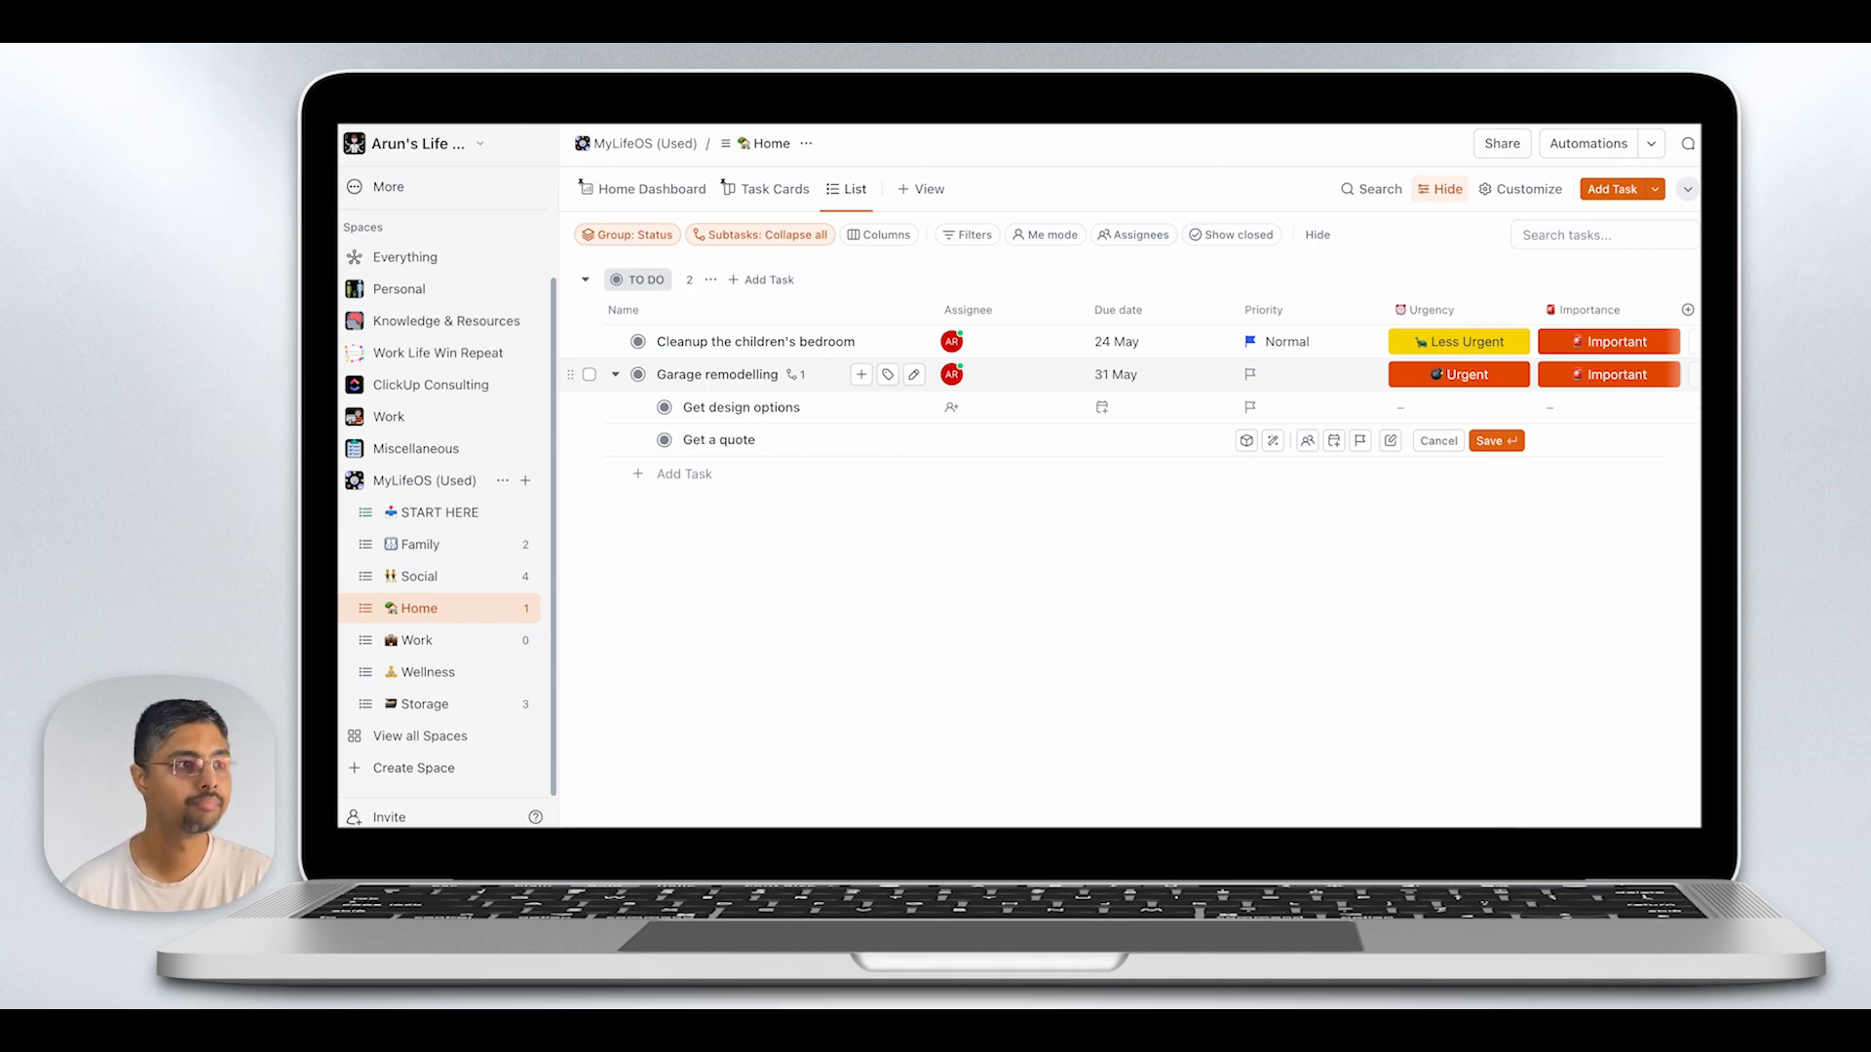
pyautogui.press('Return')
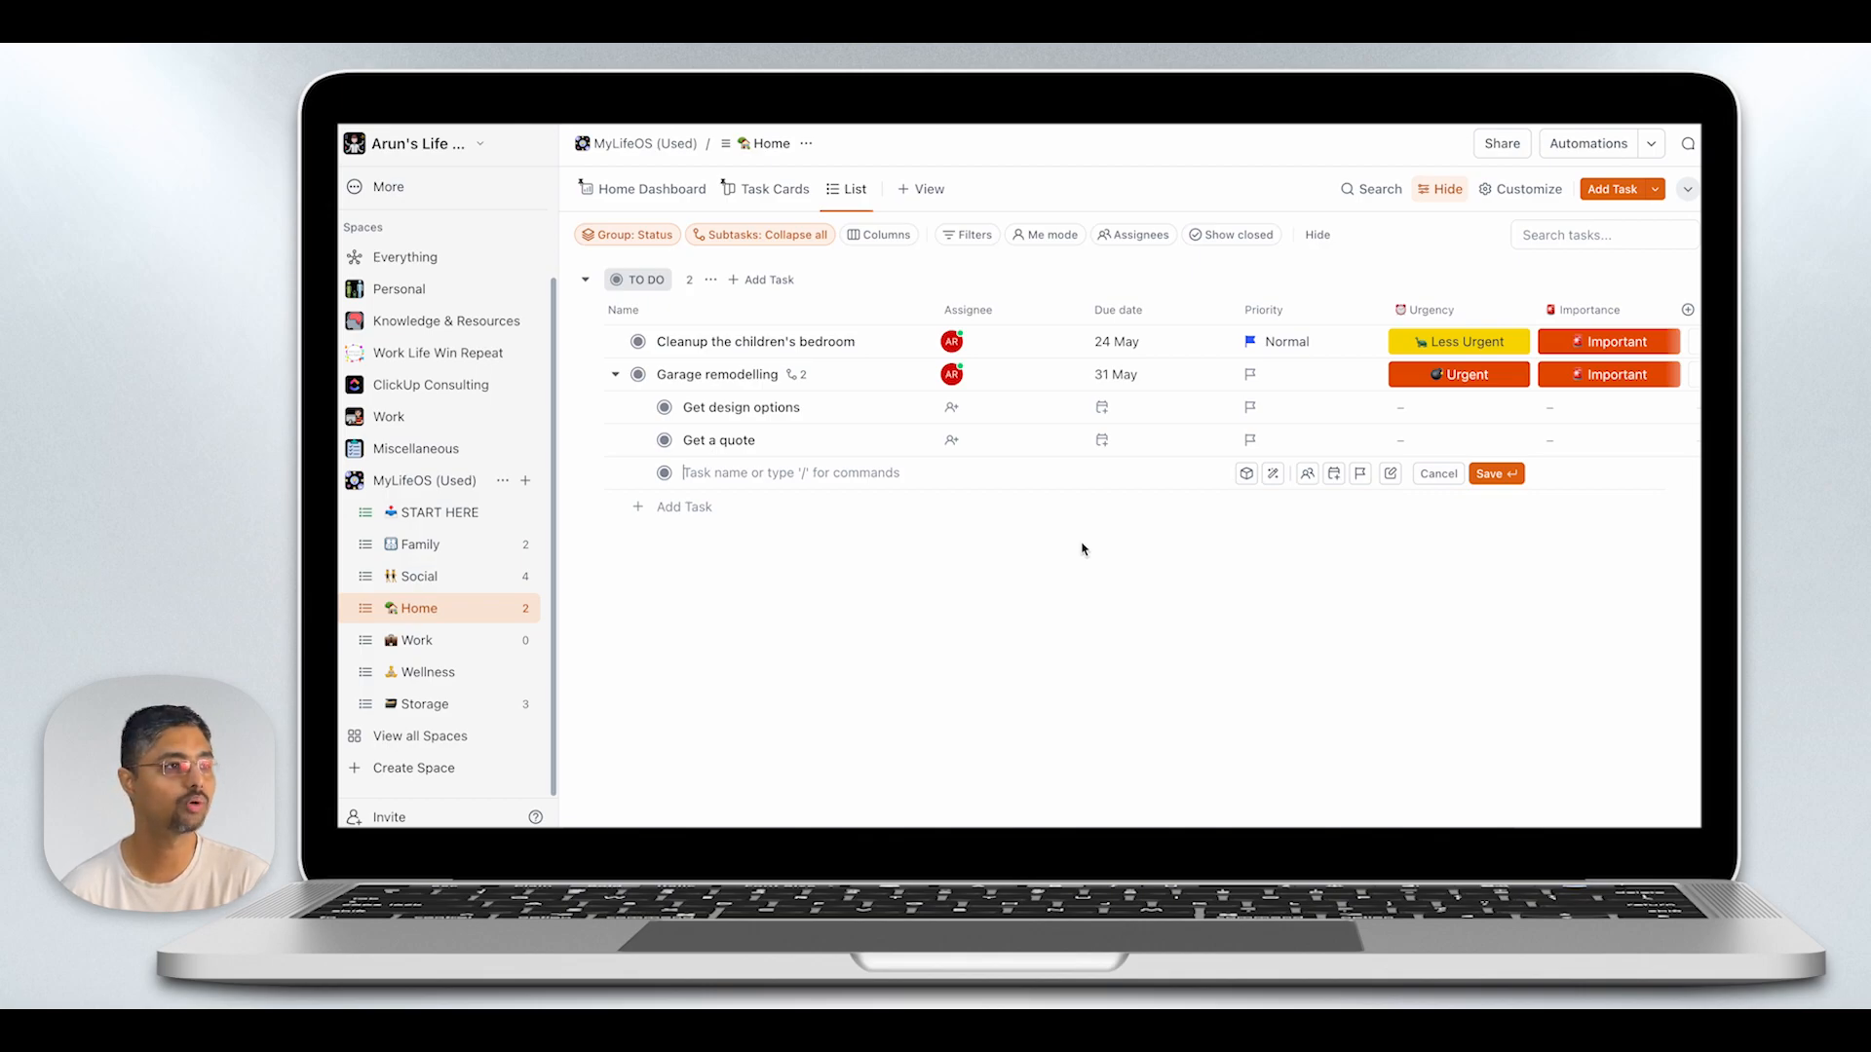
pyautogui.click(638, 375)
pyautogui.click(674, 480)
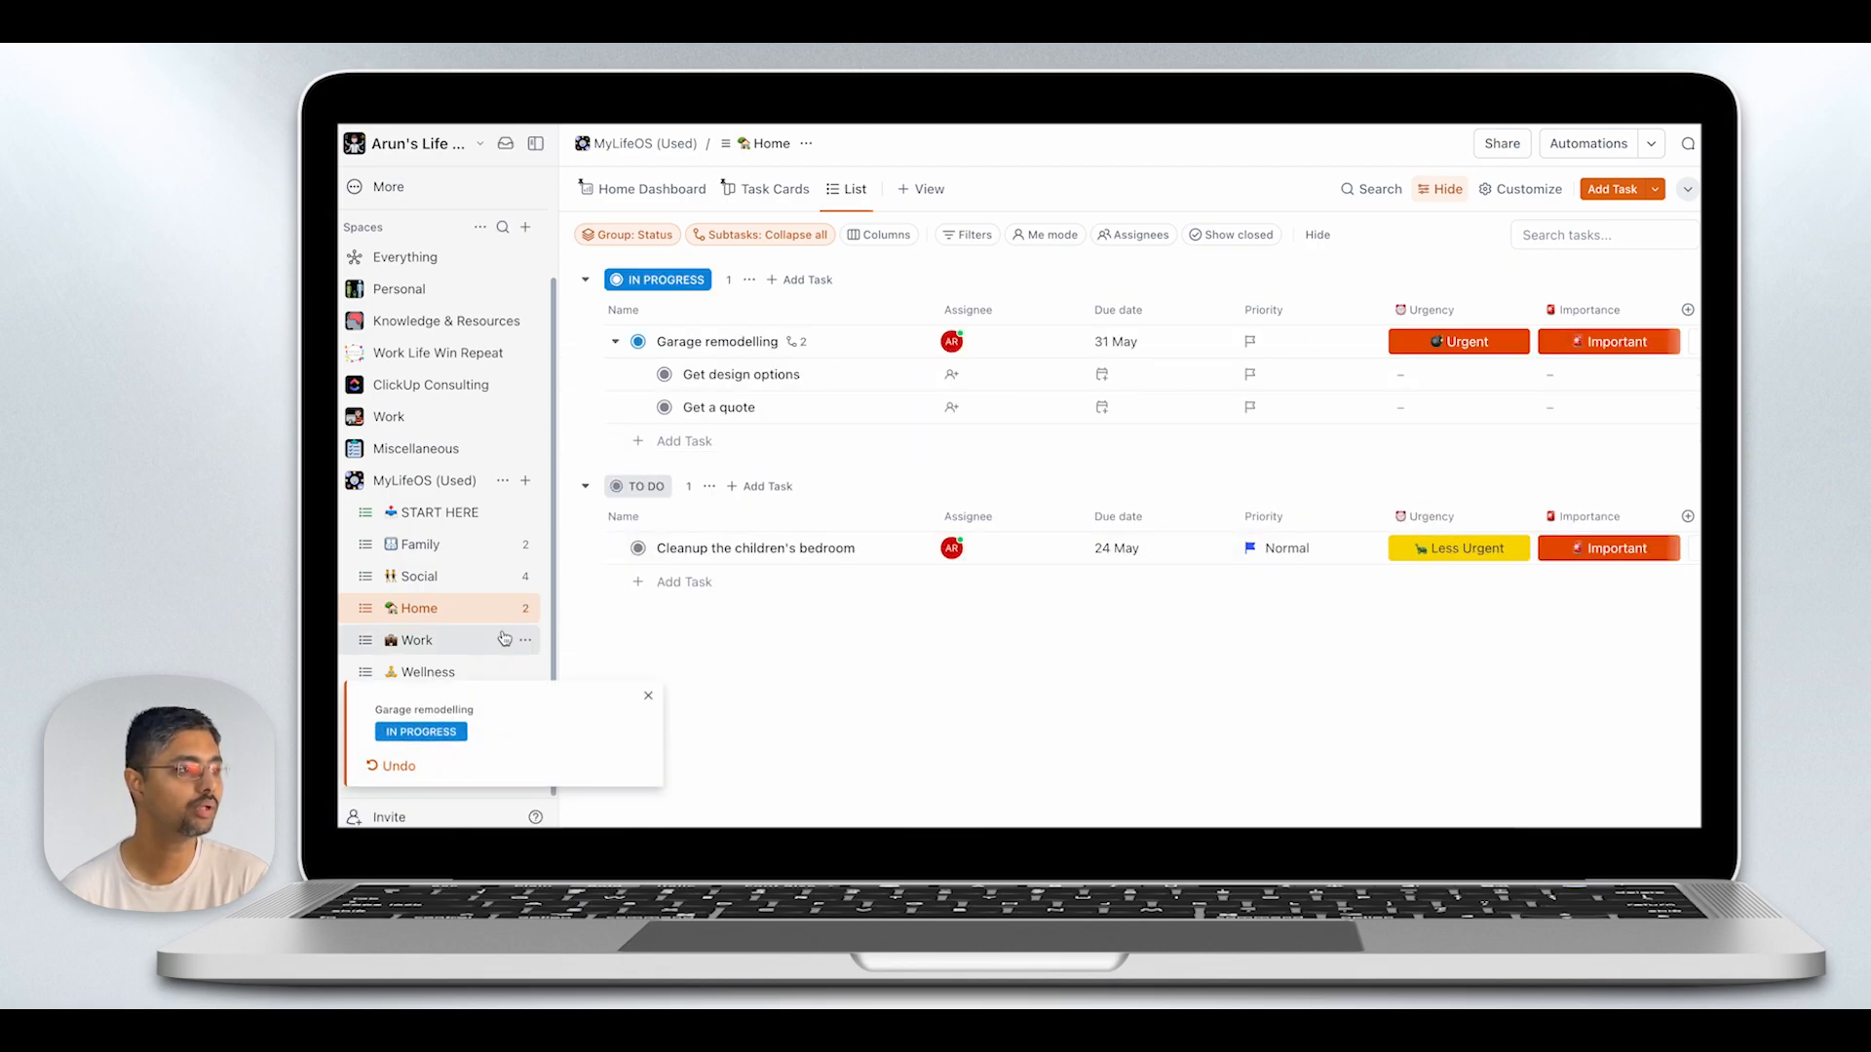
# - In the Work list, paste Draft Script, Prepare visual elements, Practice run, Record, Submit to Editor and Upload as subtasks of "Publish YouTube video"
pyautogui.click(420, 643)
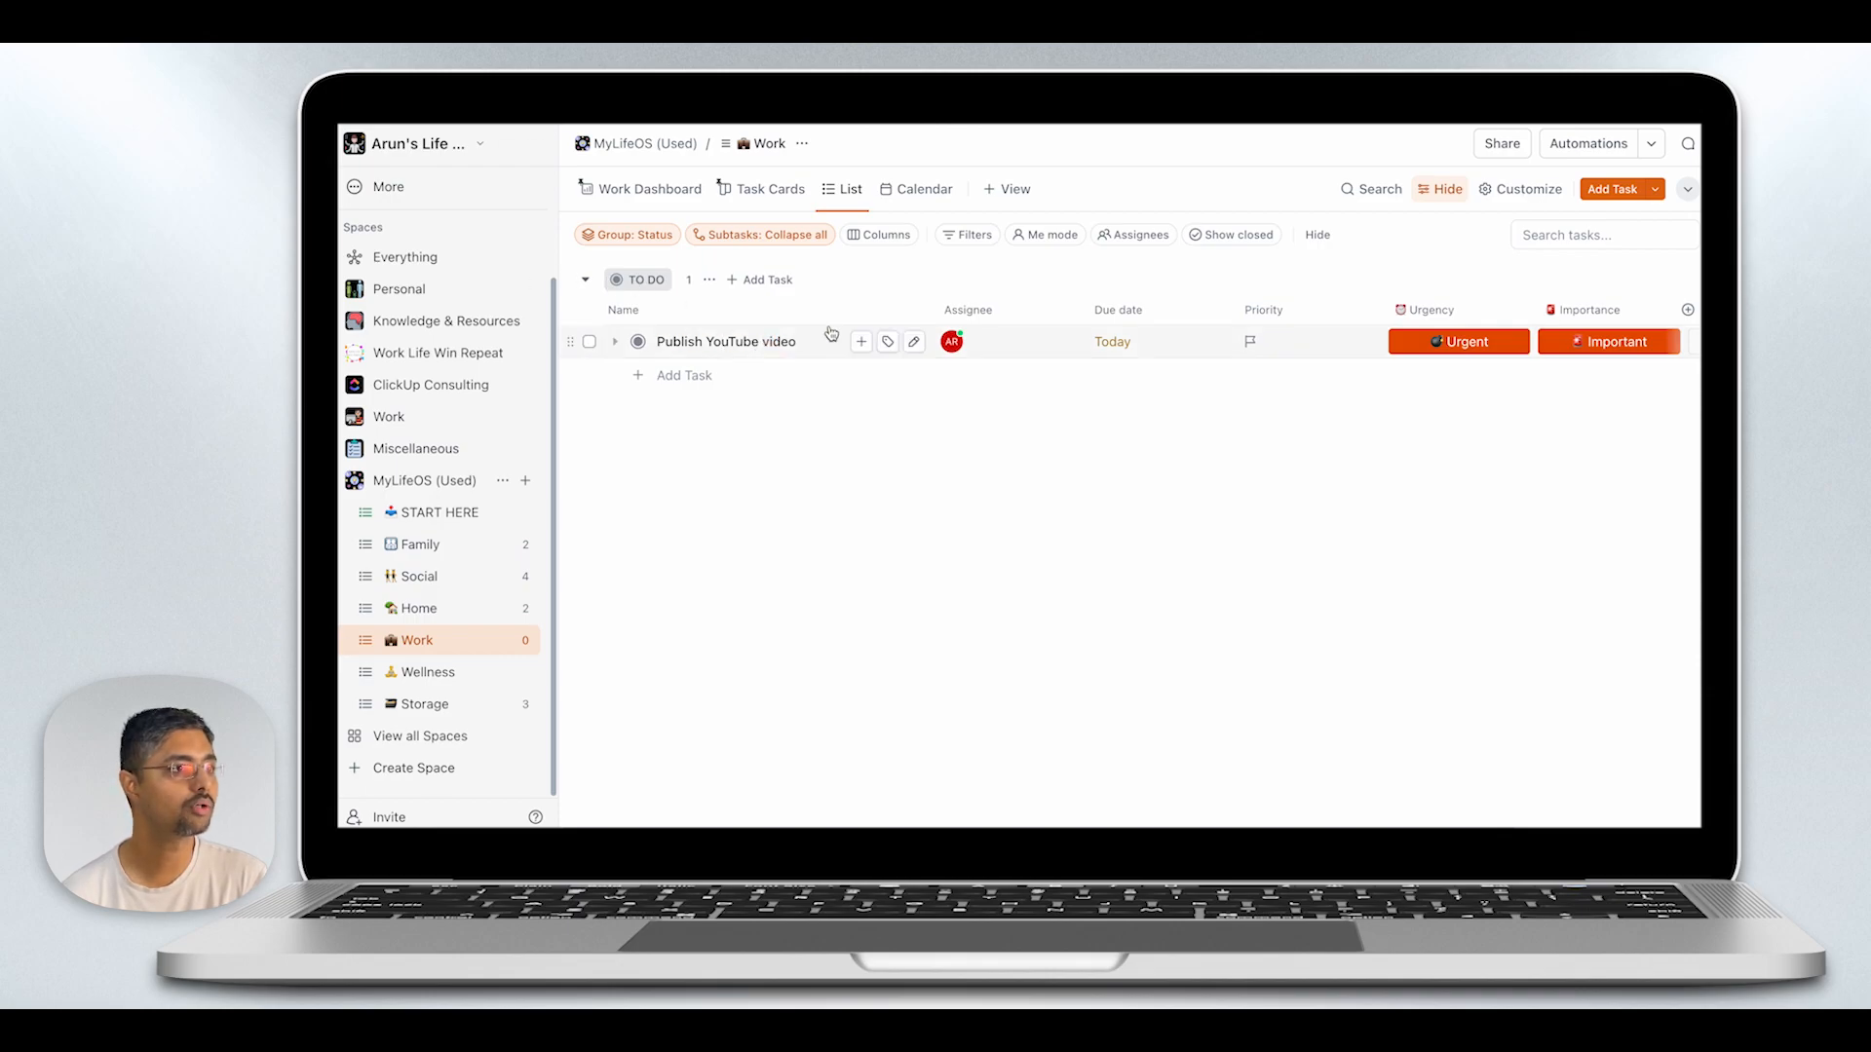
pyautogui.click(860, 342)
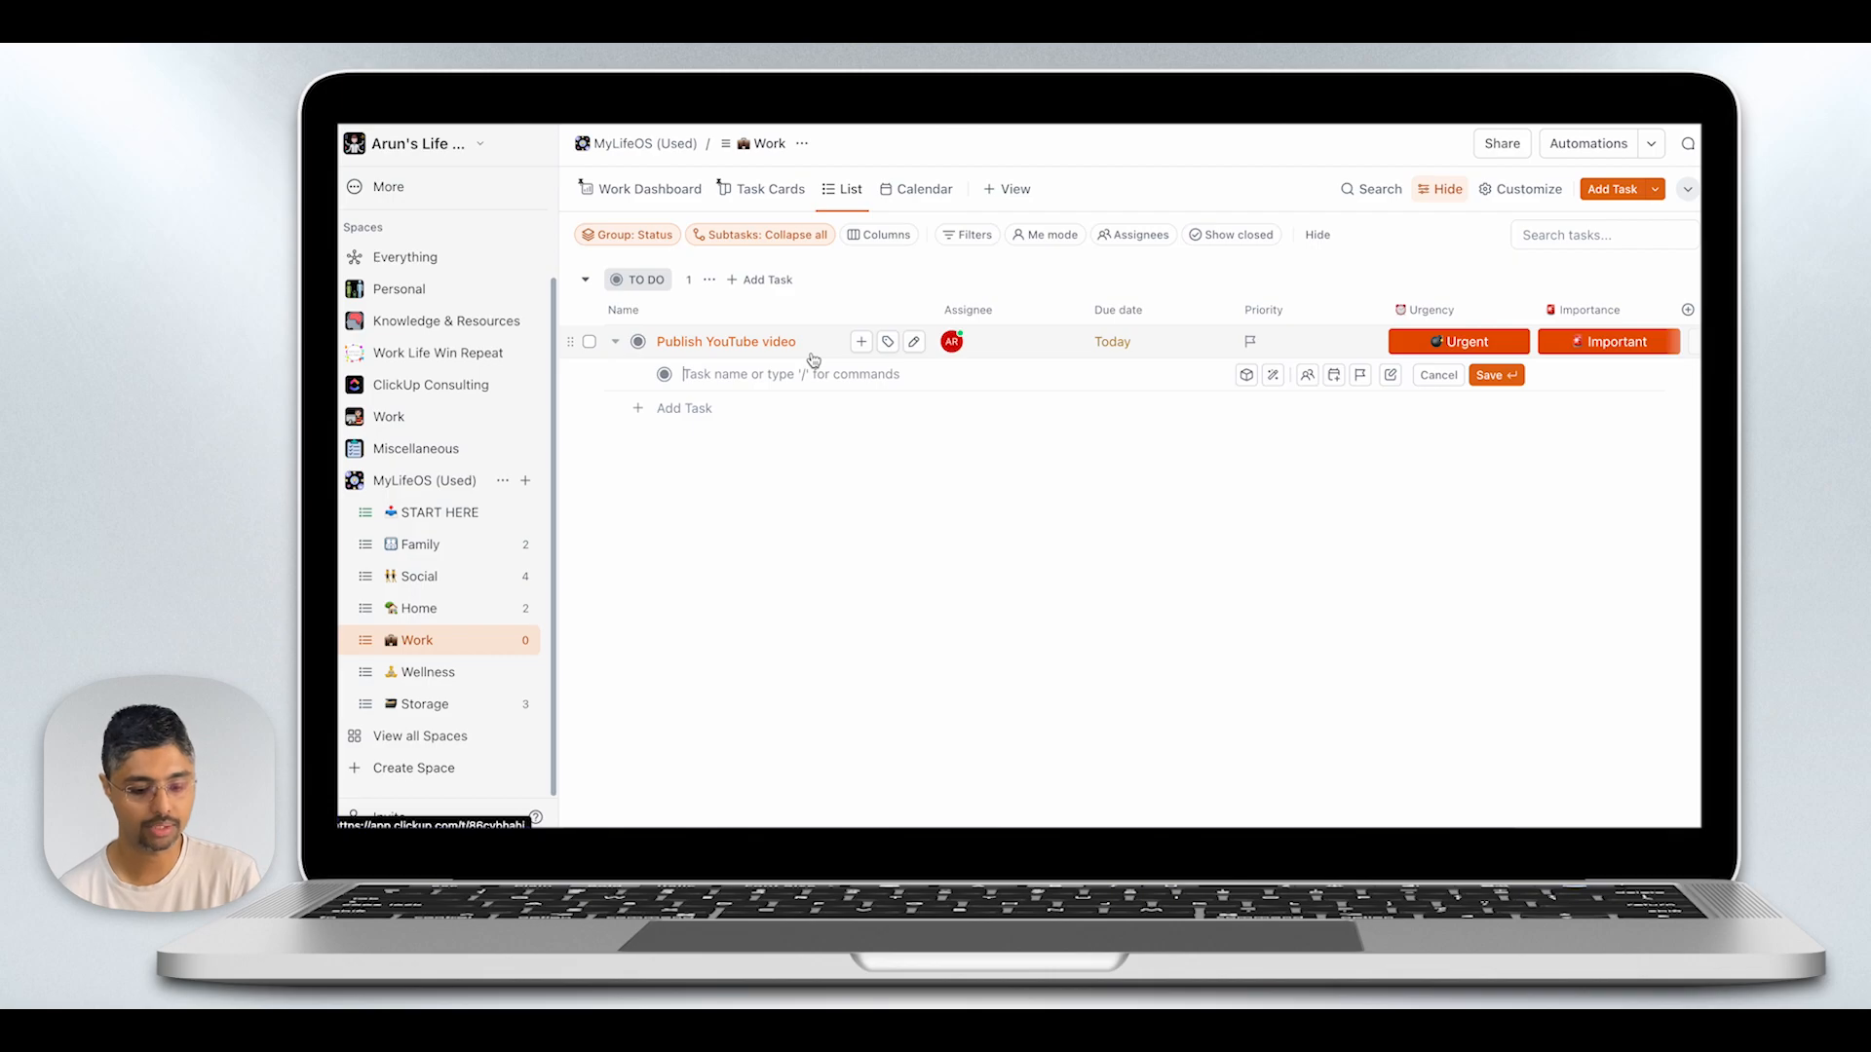
pyautogui.write('Draft Script Prepare Visuals Practice run Record Submit to Editor Upload')
pyautogui.click(953, 319)
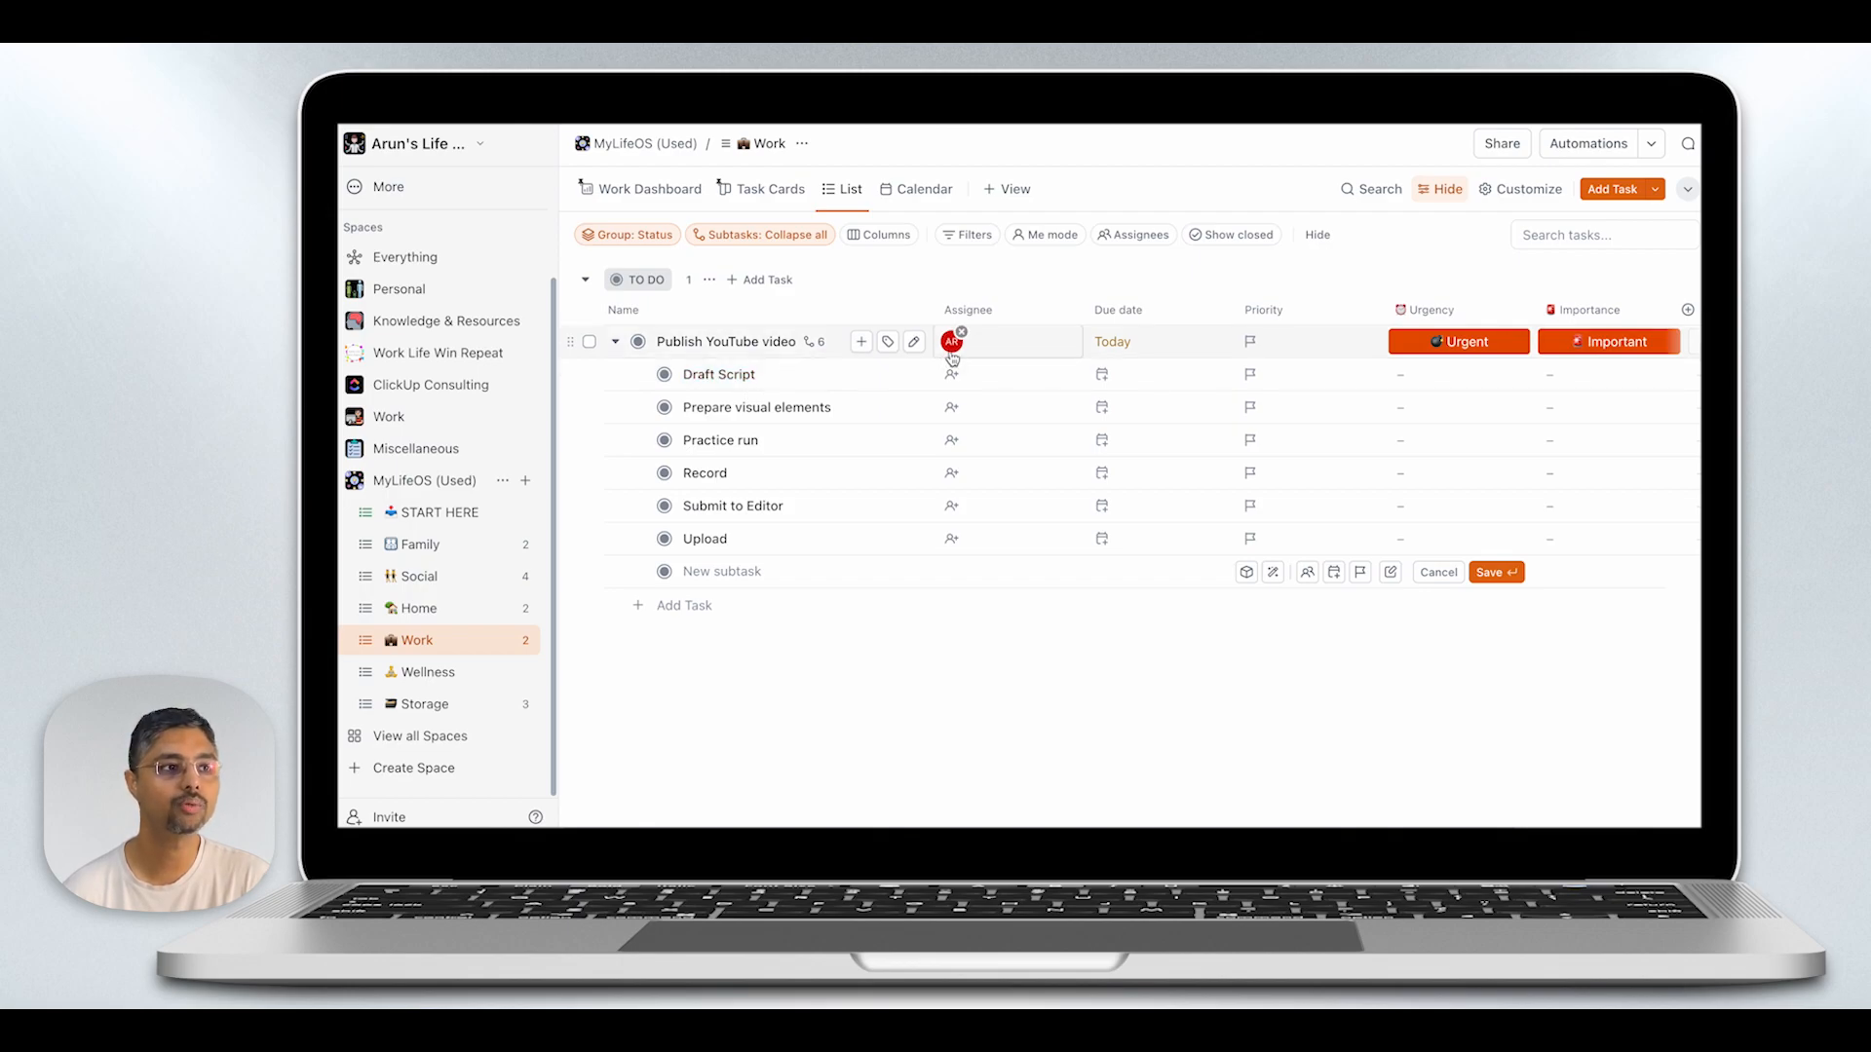
# - Assign all six subtasks of "Publish YouTube video" to Me in one bulk change
pyautogui.click(953, 380)
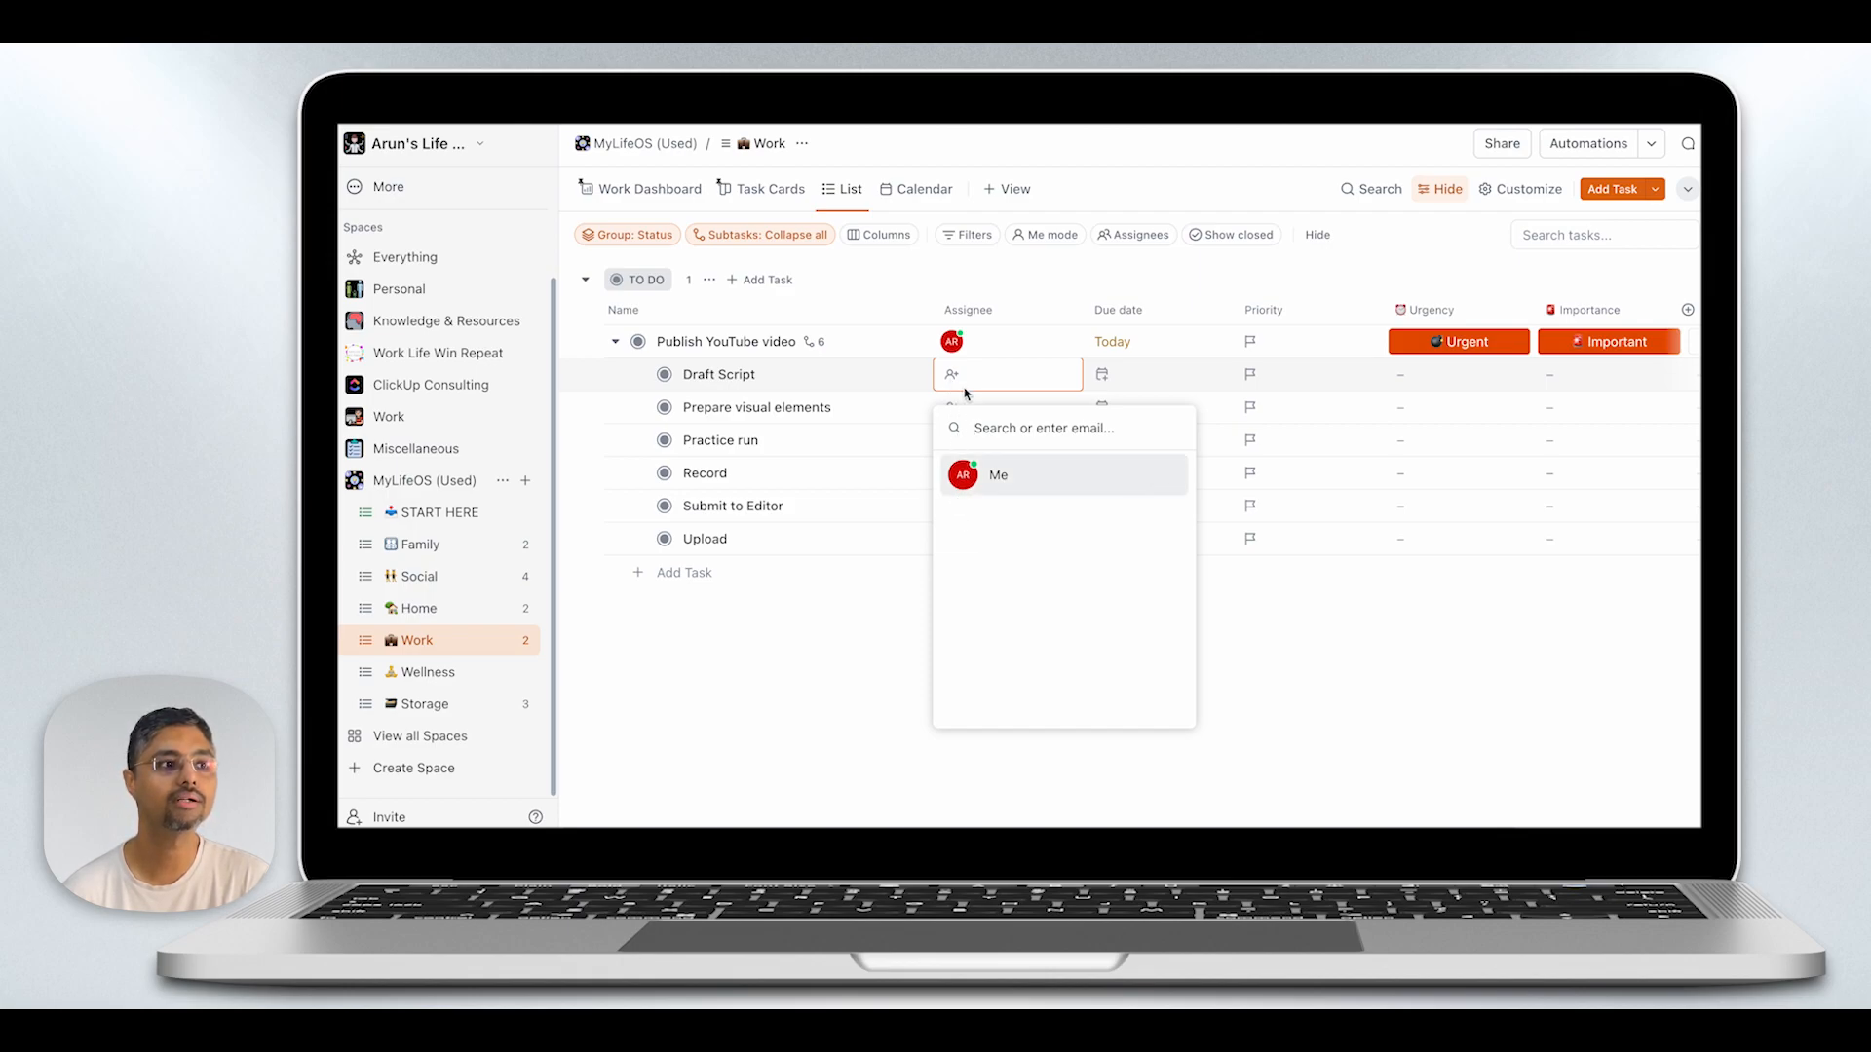
pyautogui.click(925, 414)
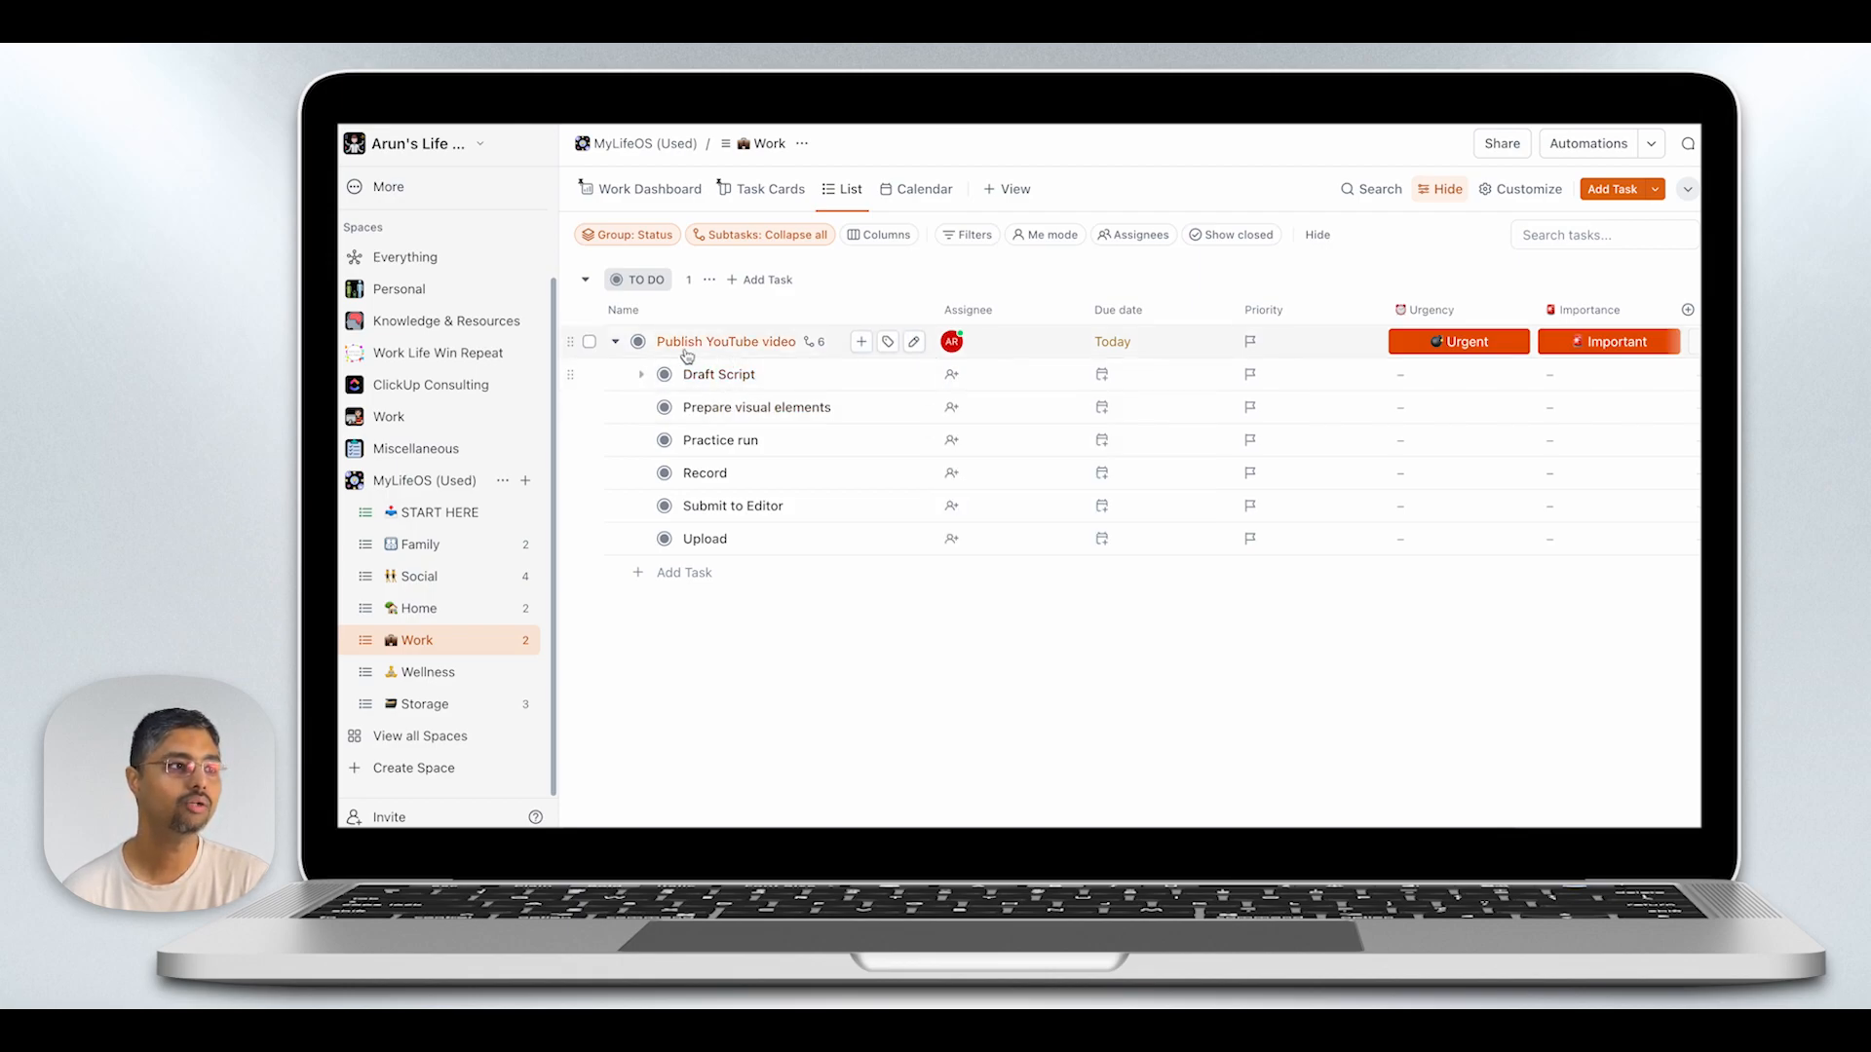
pyautogui.click(588, 374)
pyautogui.click(588, 407)
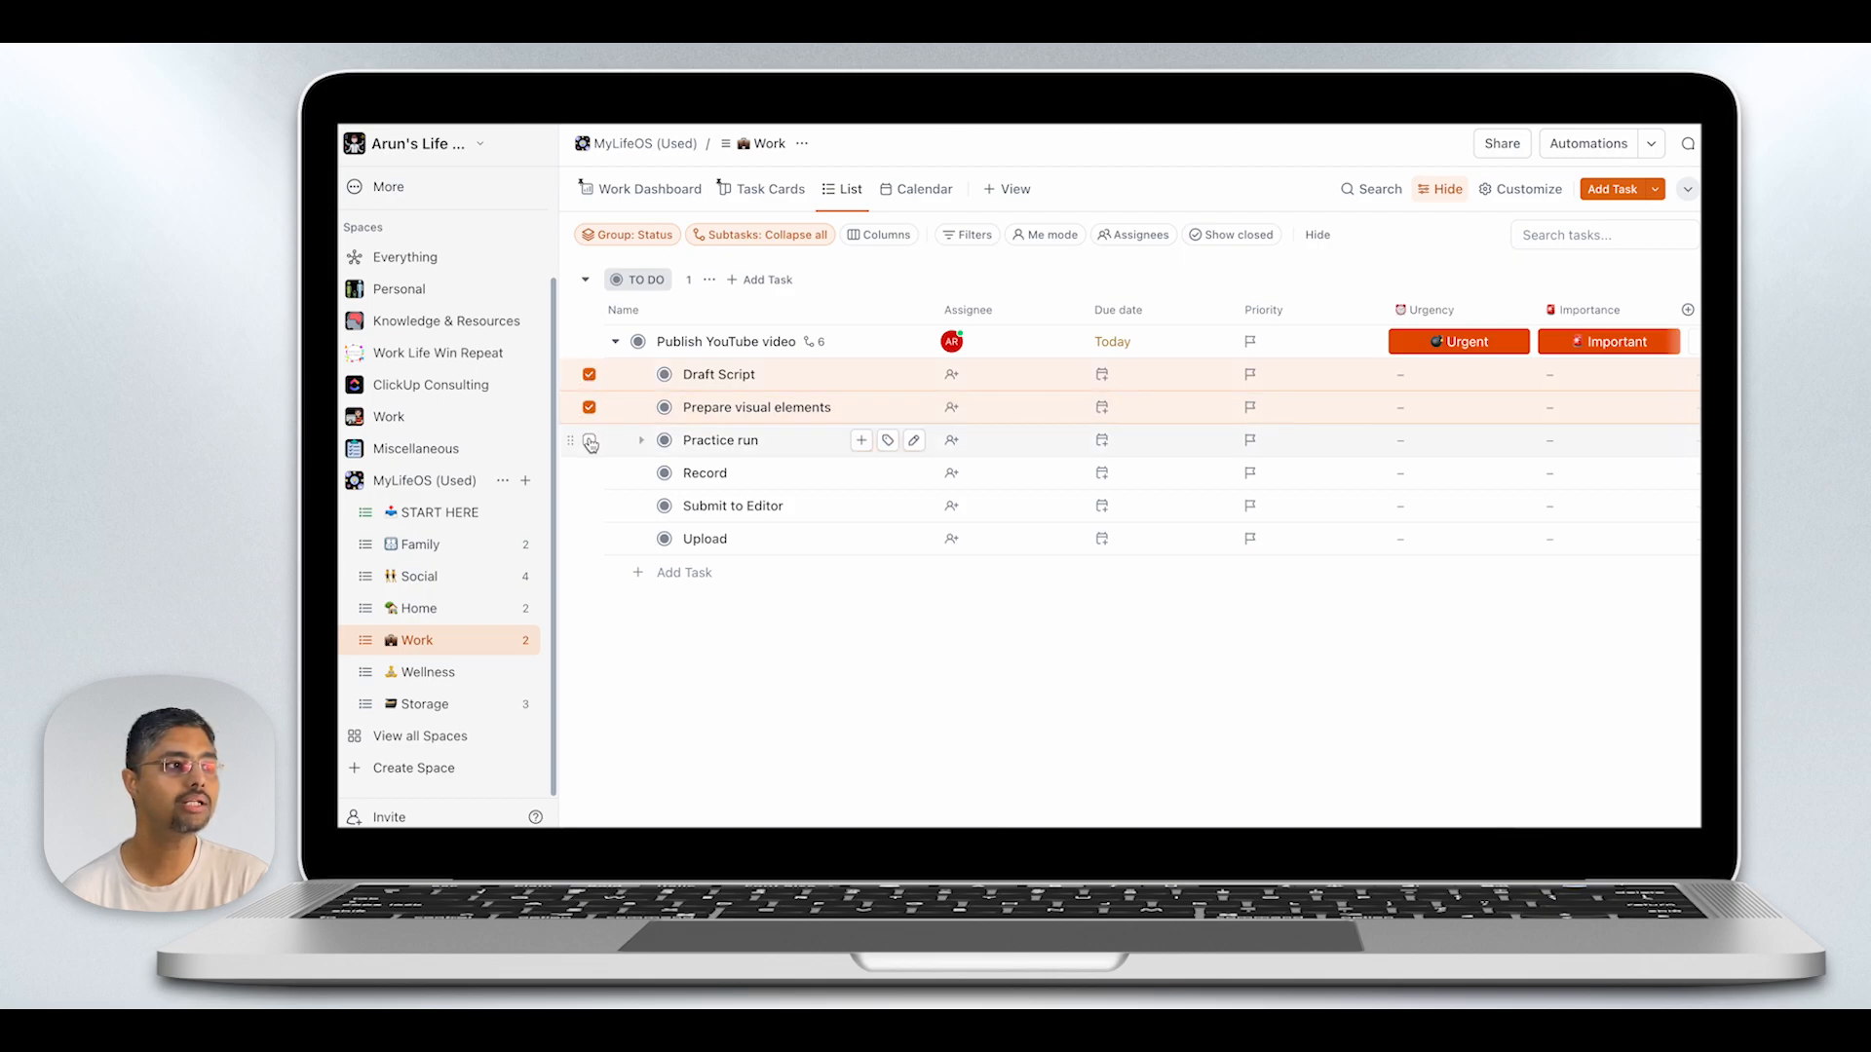
pyautogui.click(588, 440)
pyautogui.click(589, 472)
pyautogui.click(589, 505)
pyautogui.click(588, 539)
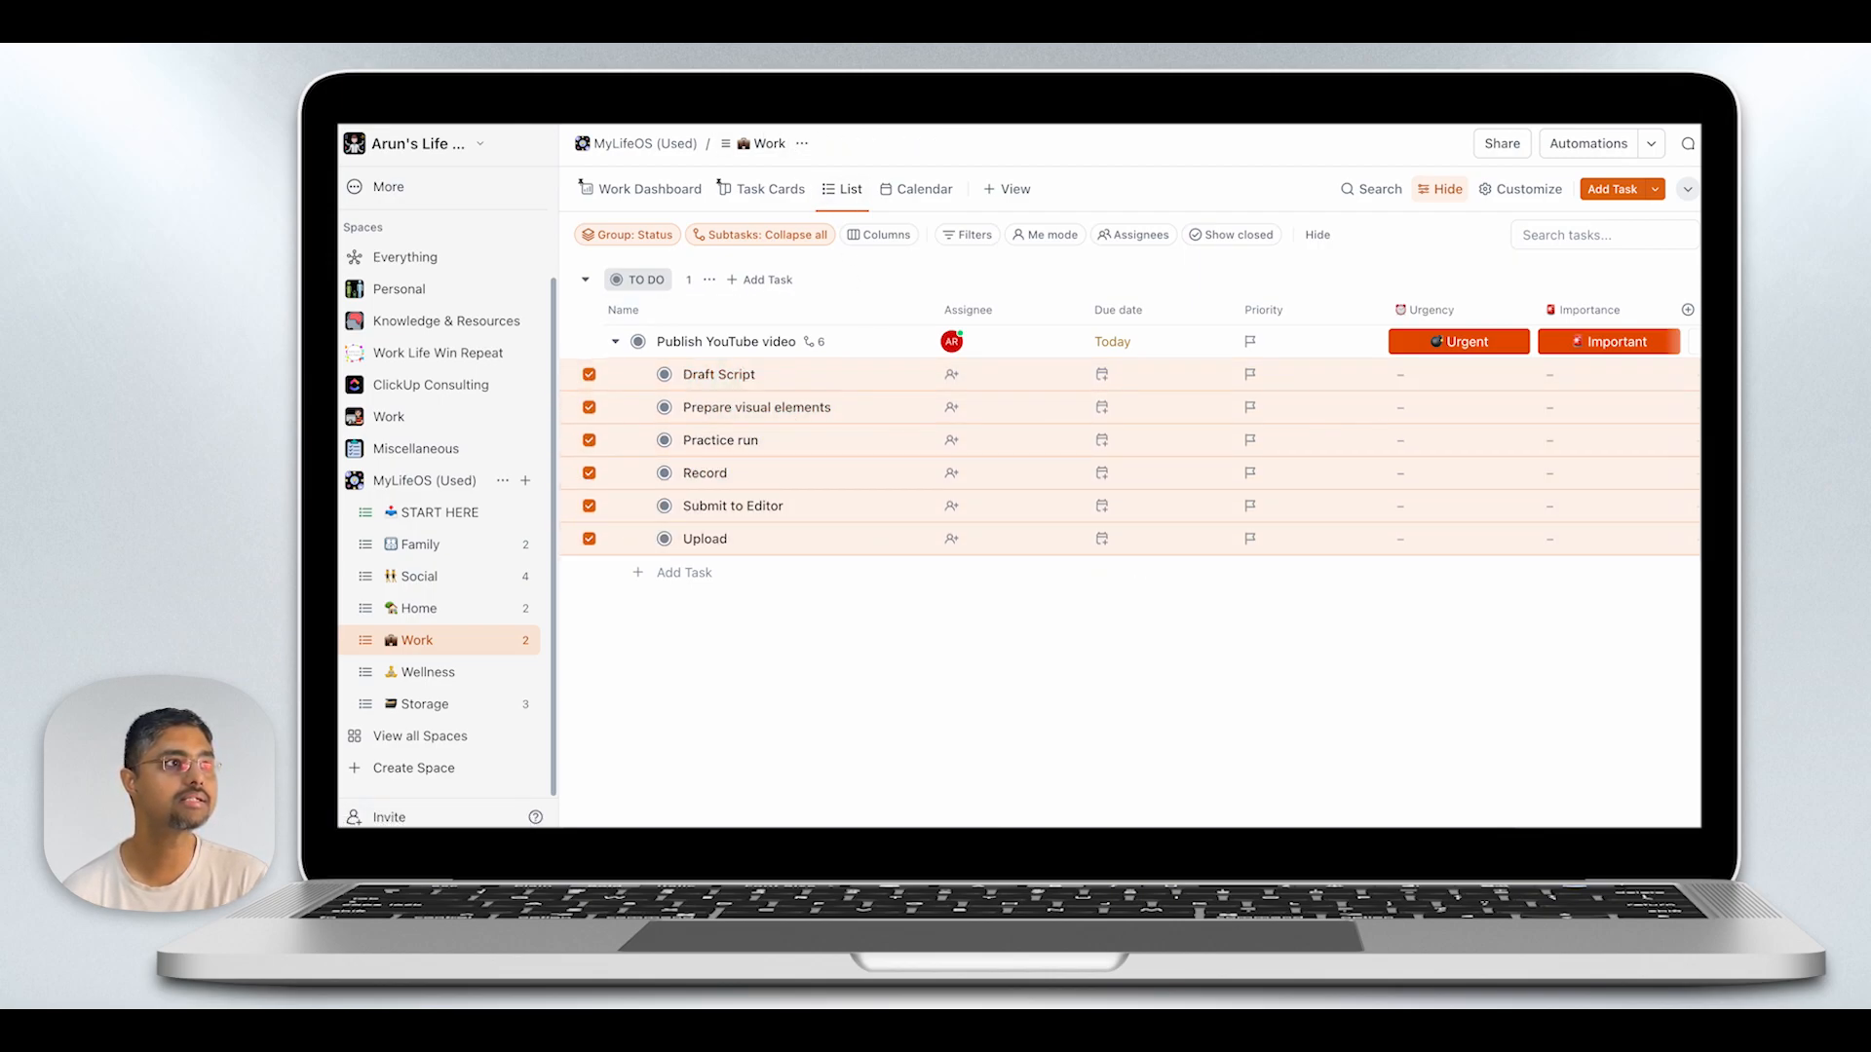
pyautogui.click(722, 97)
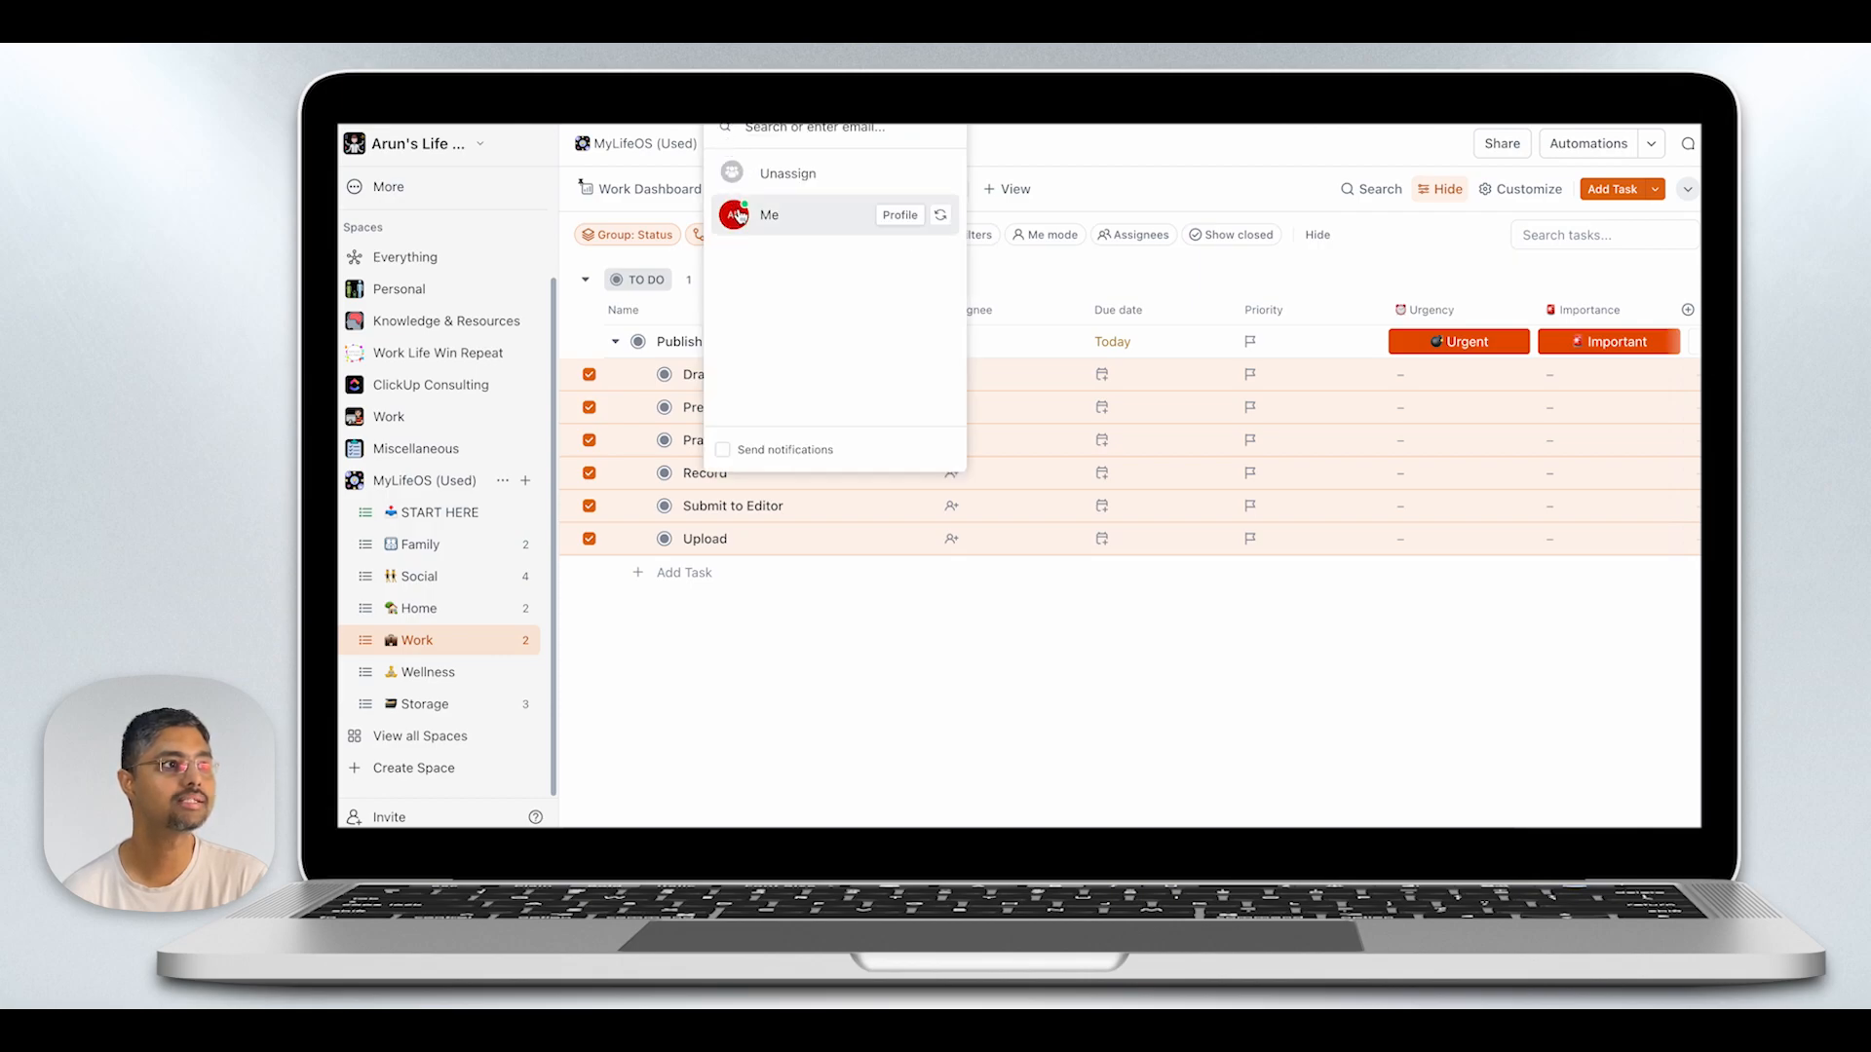
pyautogui.click(743, 217)
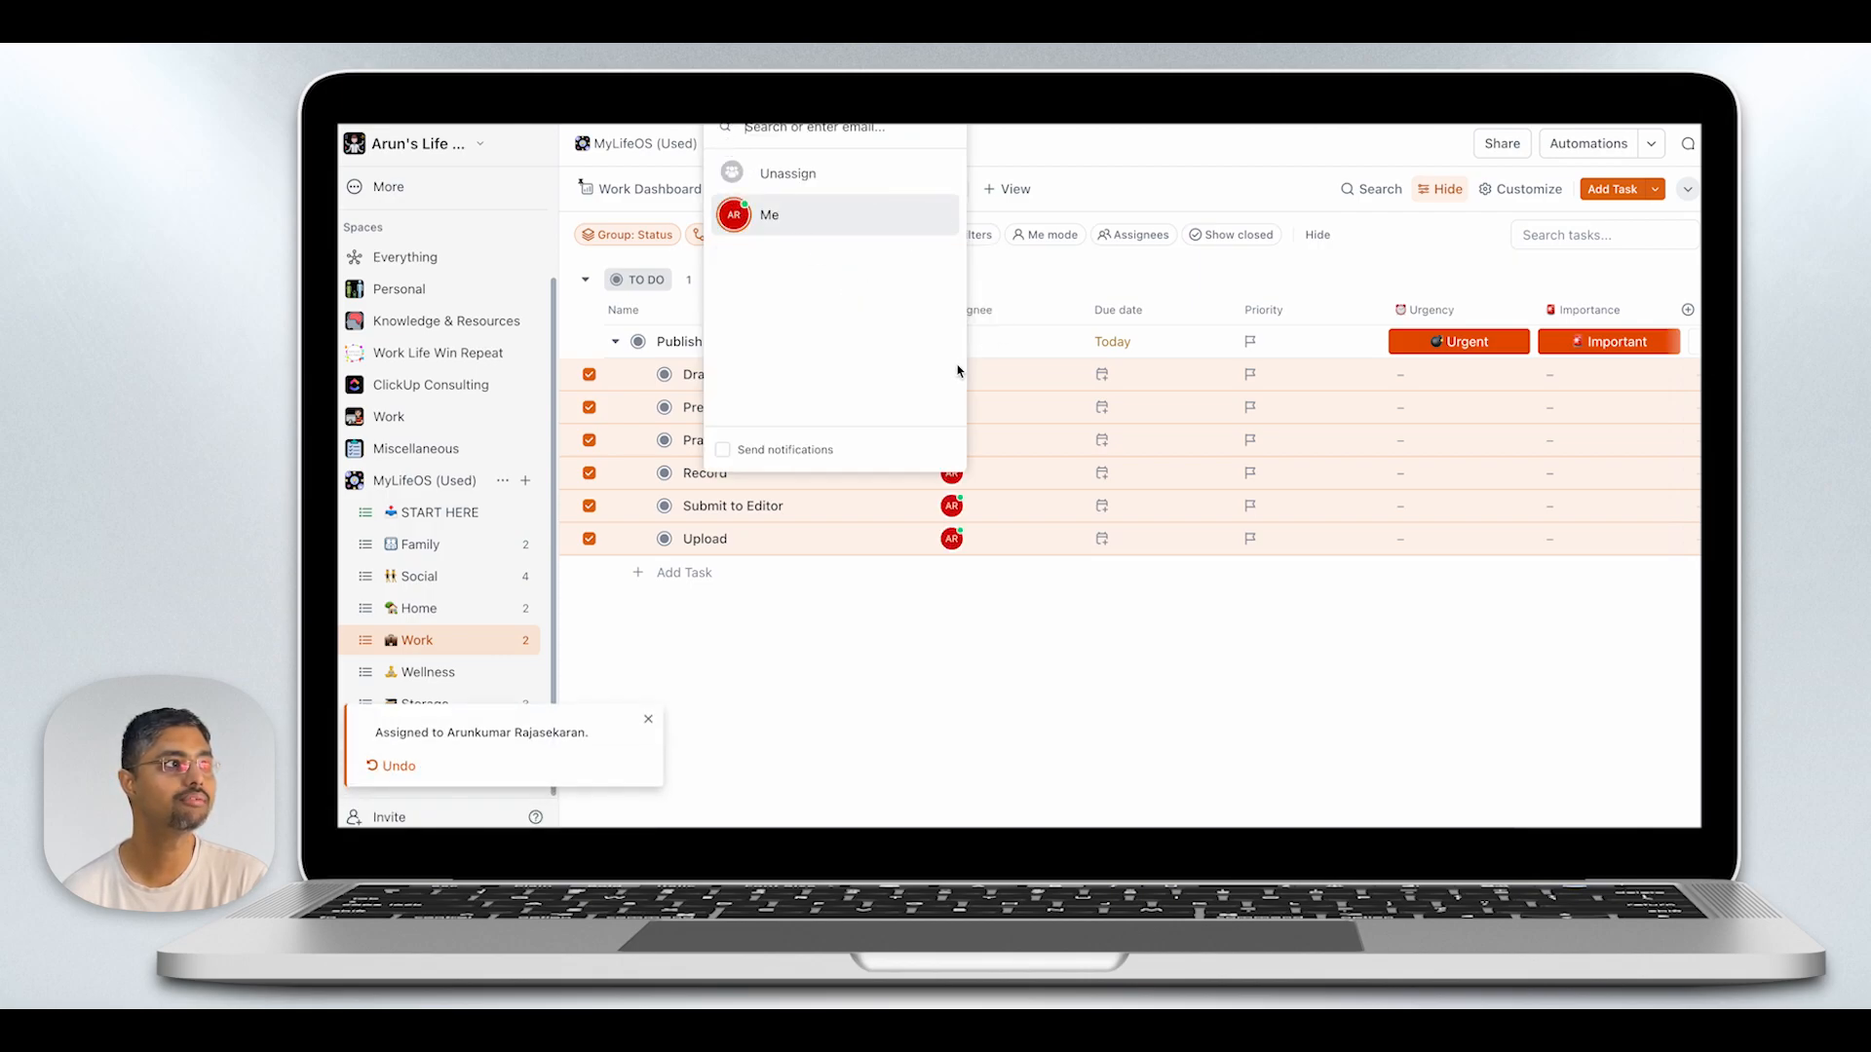
pyautogui.click(1082, 602)
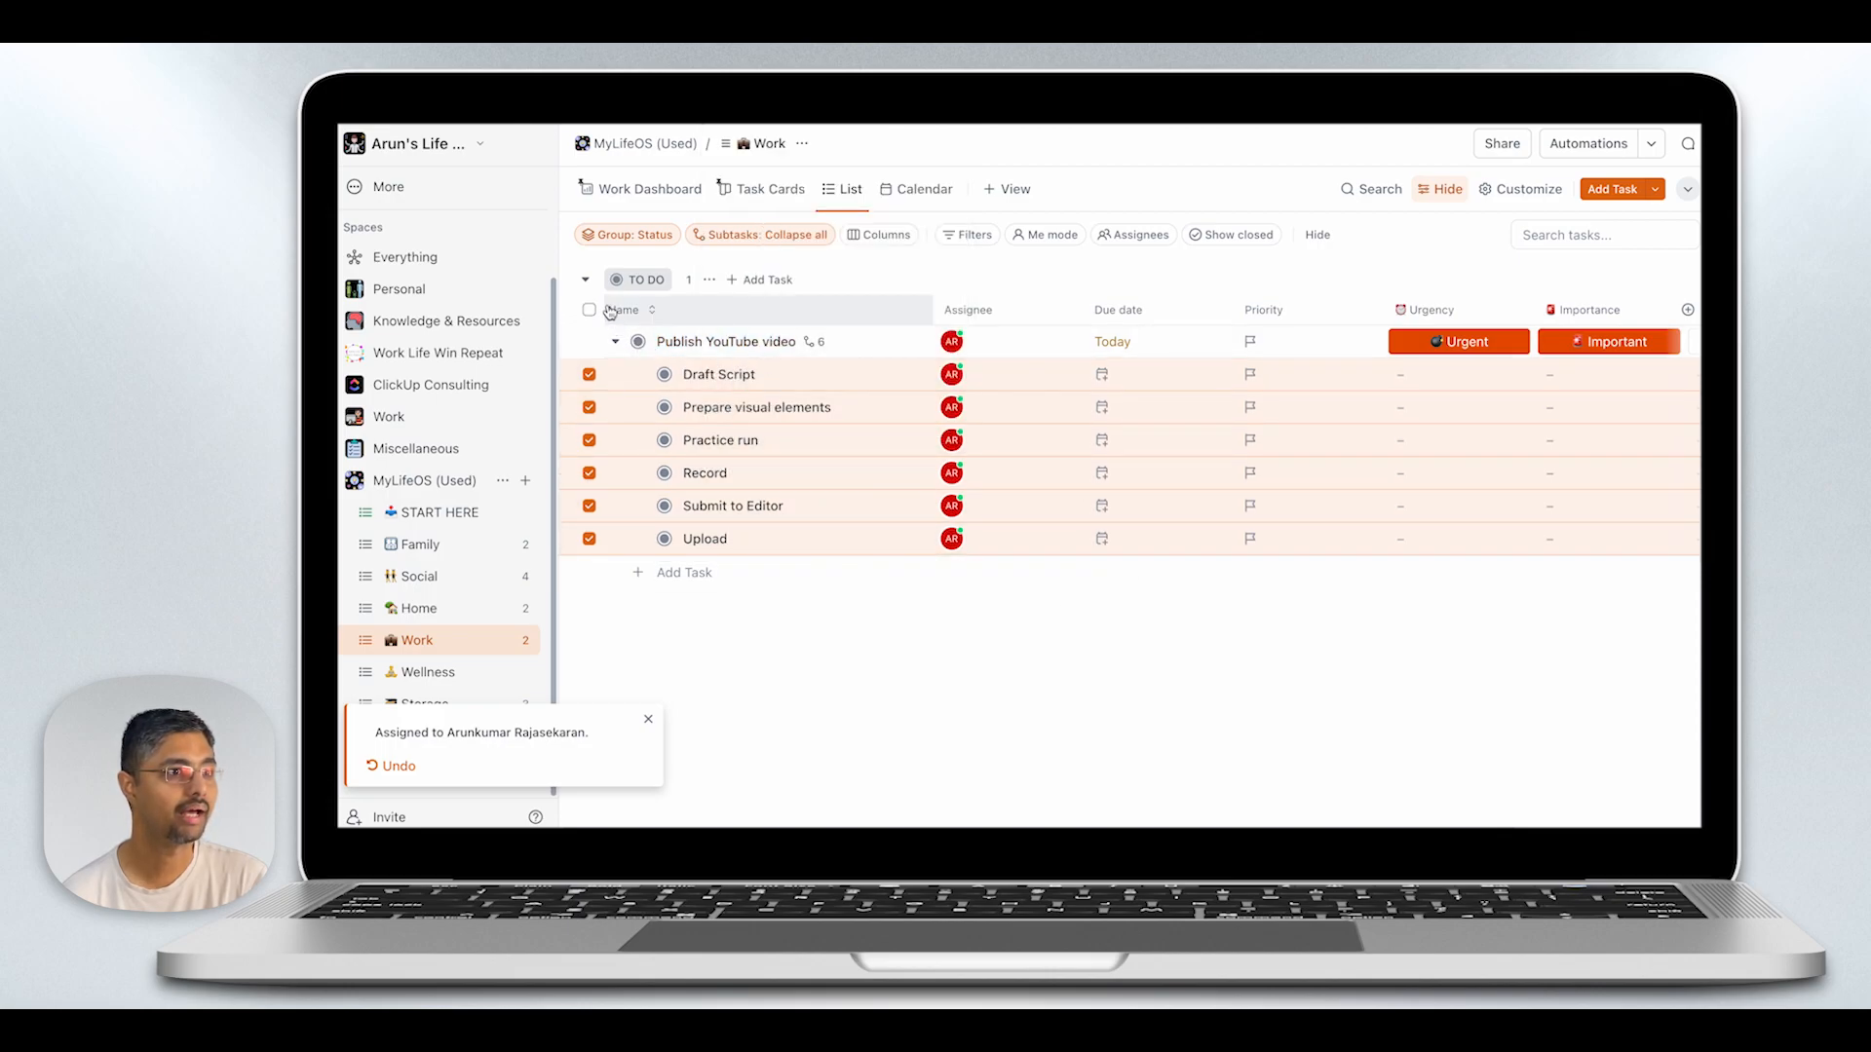
pyautogui.press('Escape')
# - Set the priority of the "Publish YouTube video" parent task to Urgent and collapse its subtasks
pyautogui.click(1108, 375)
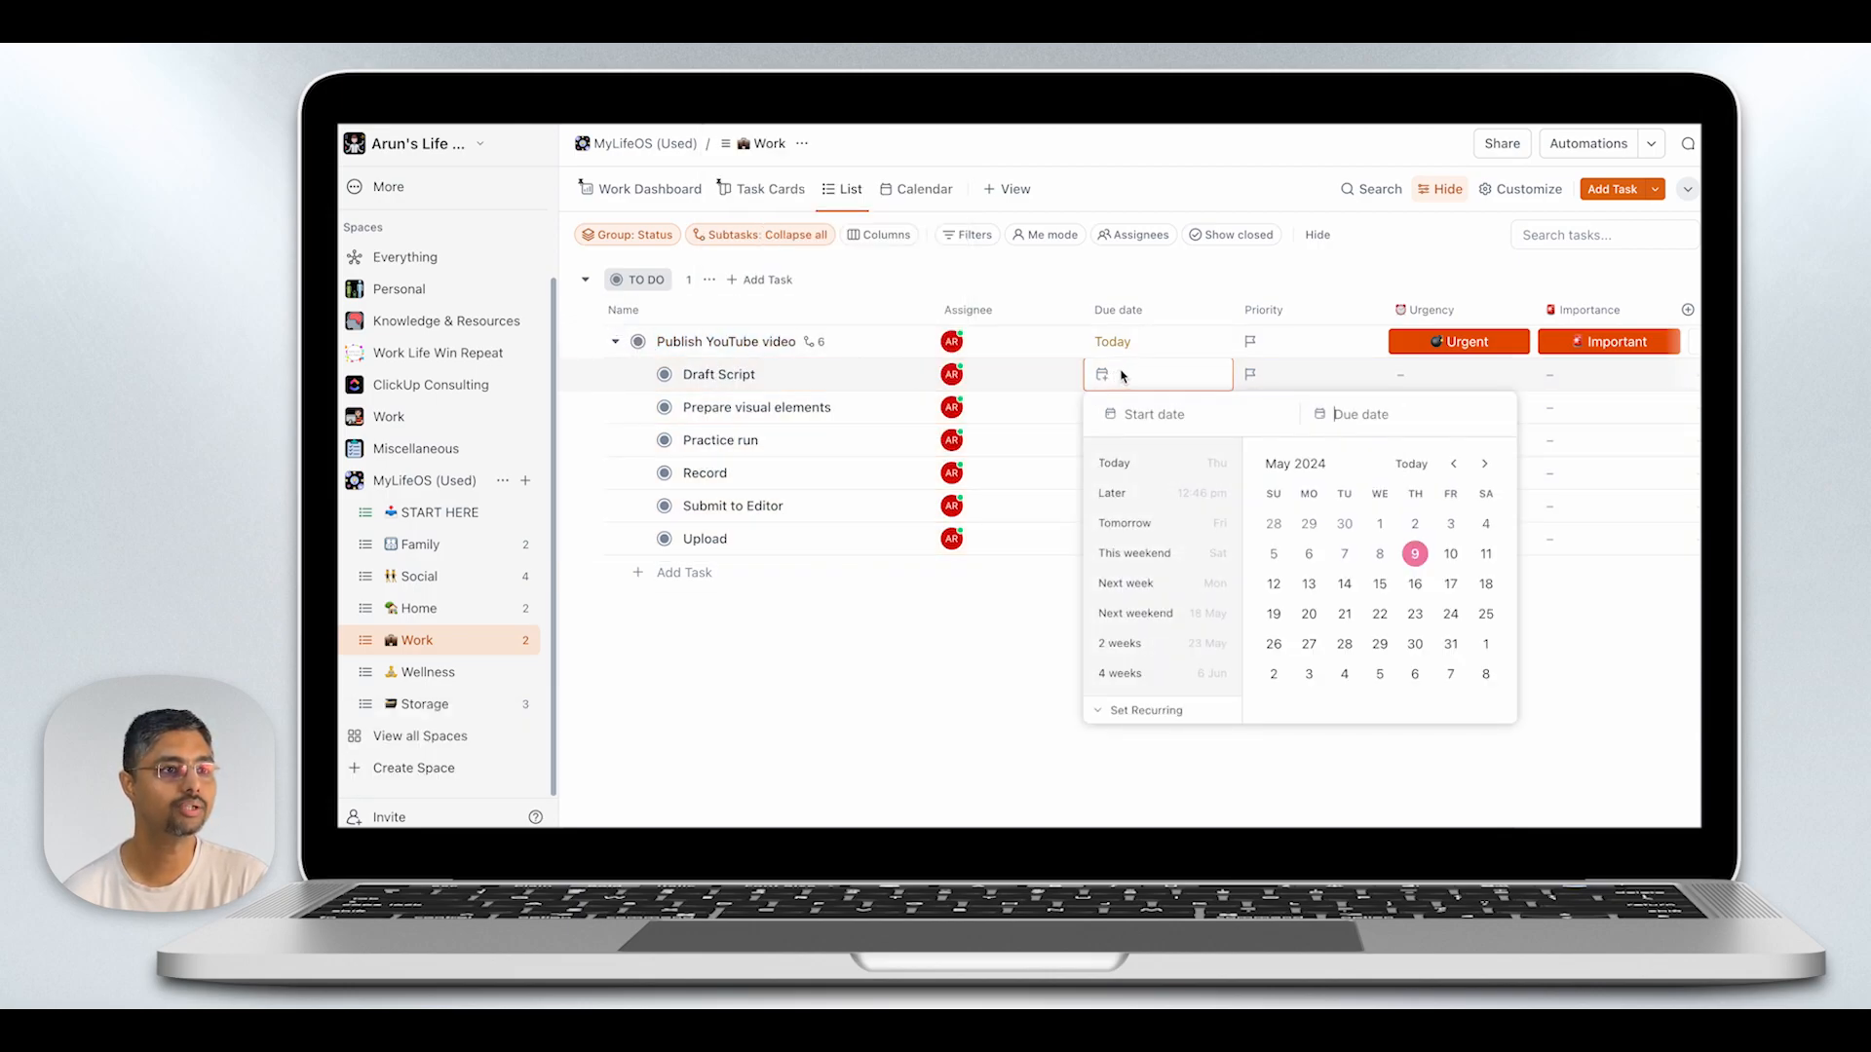
pyautogui.click(1019, 537)
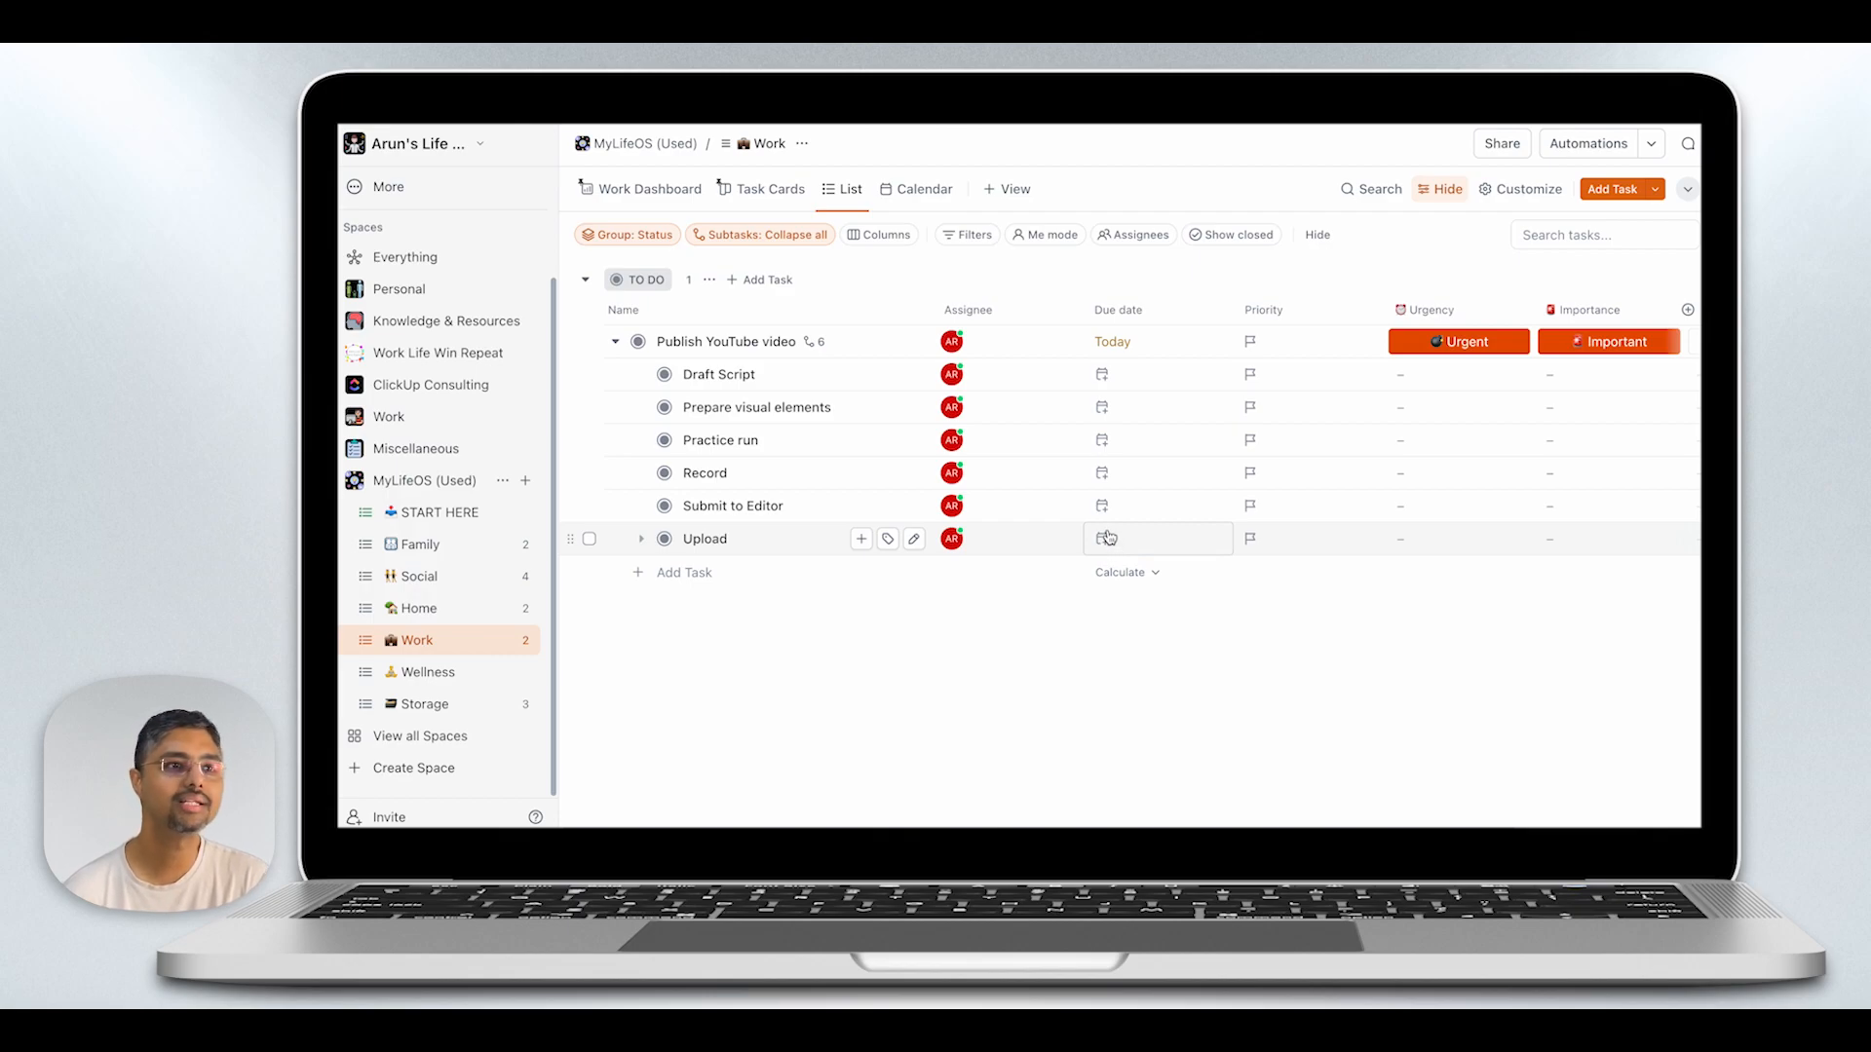
pyautogui.click(1250, 341)
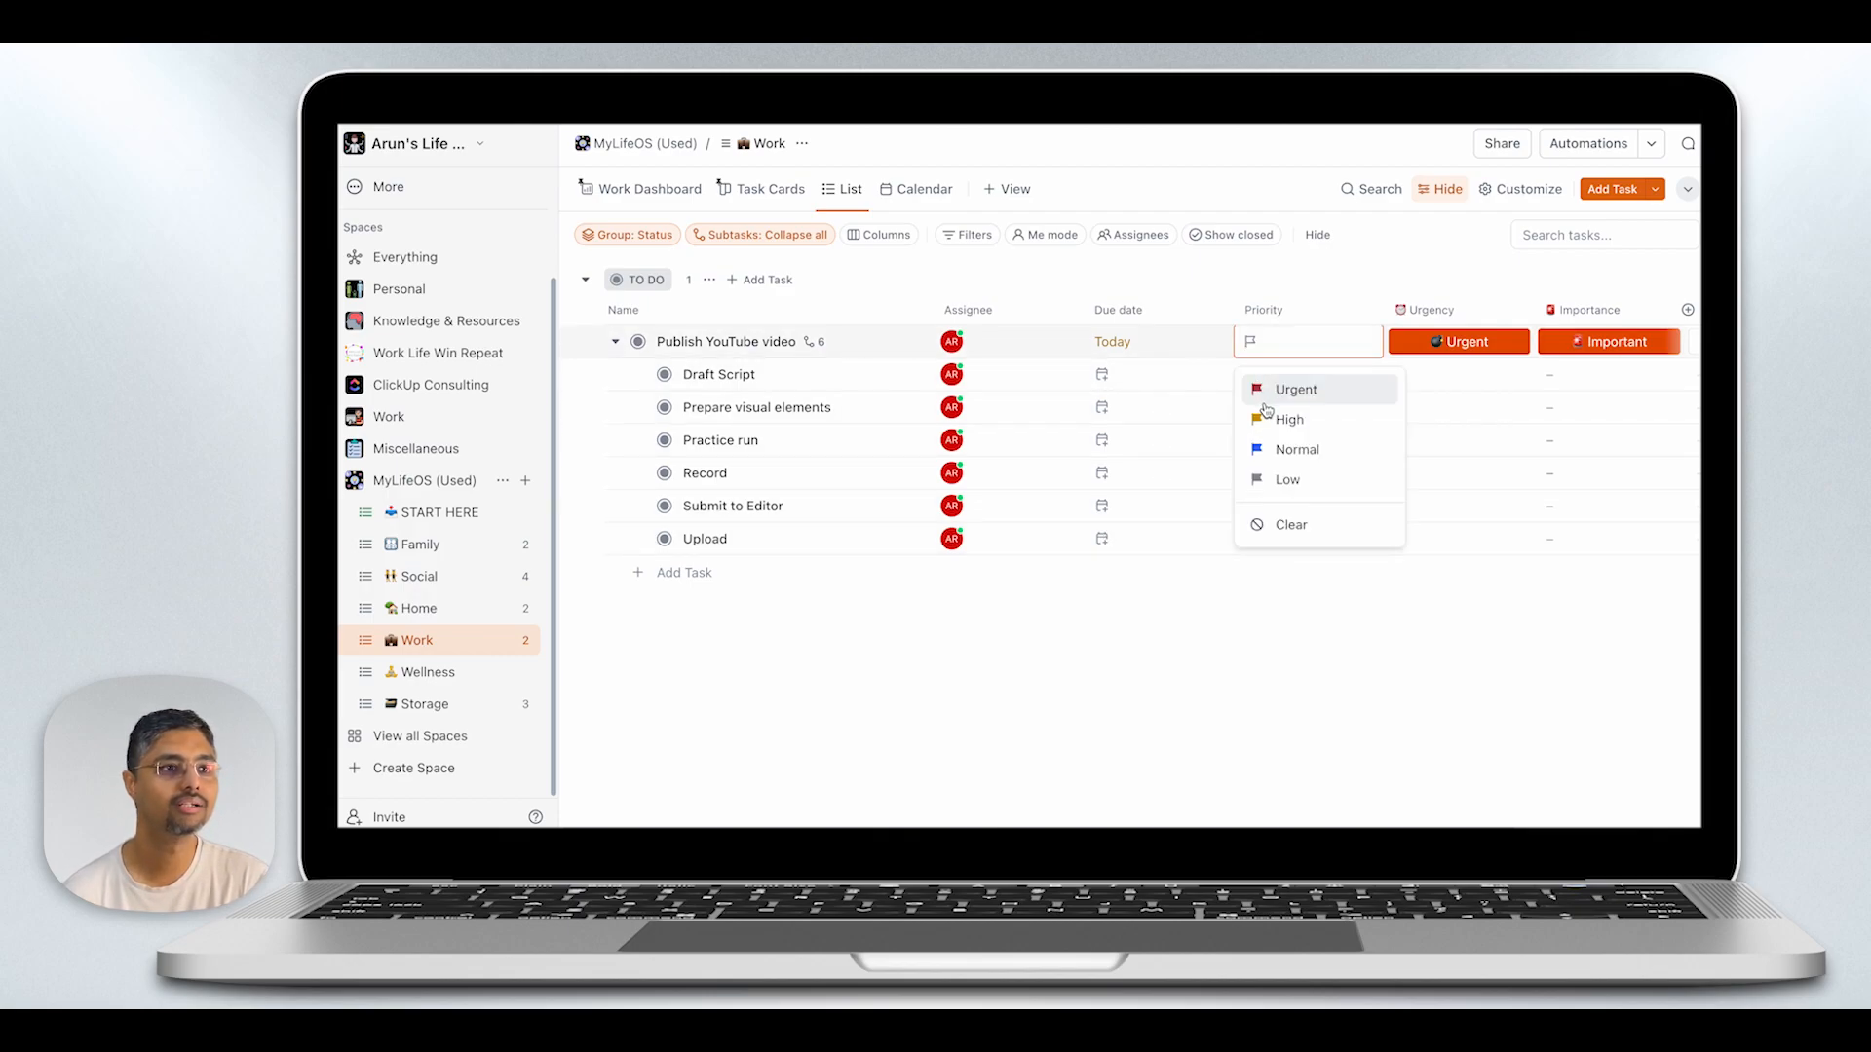
pyautogui.click(1257, 388)
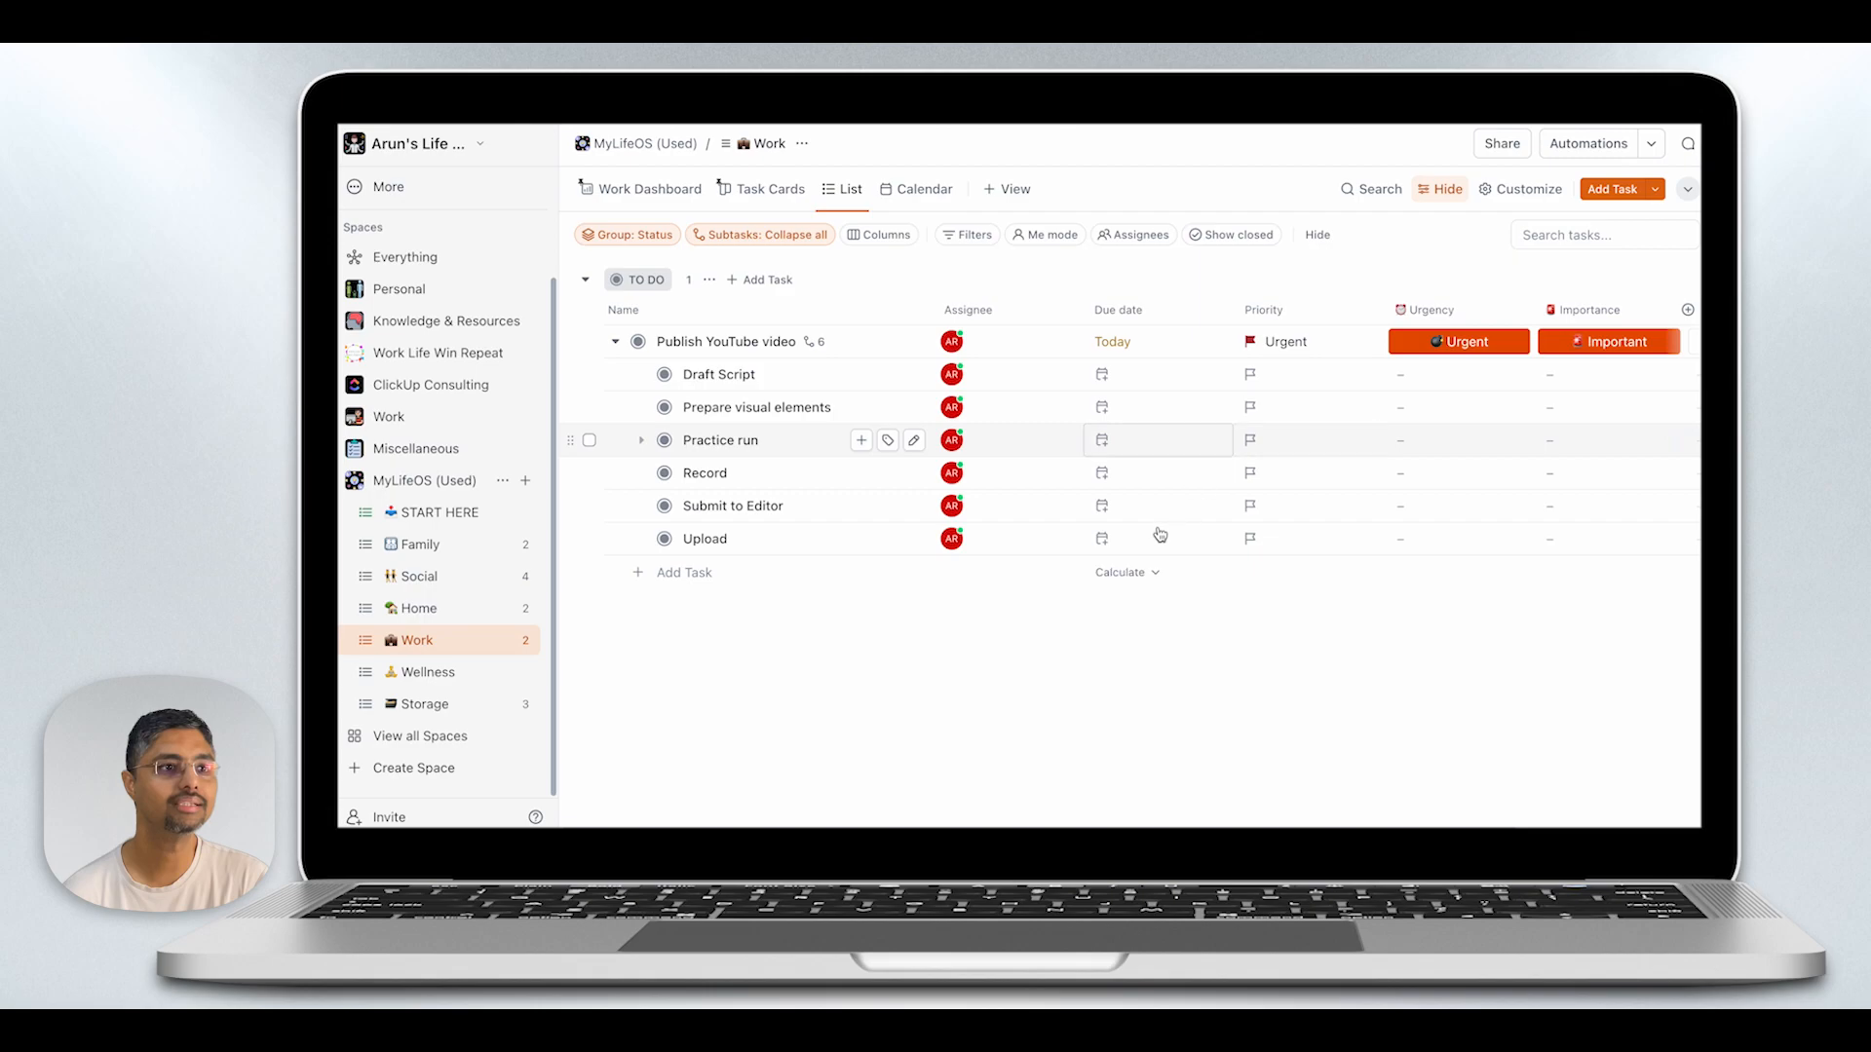
pyautogui.click(615, 342)
# - In the Wellness list, set the Weekly workout due date to a custom recurrence every 1 week on Monday, Wednesday and Friday
pyautogui.click(429, 673)
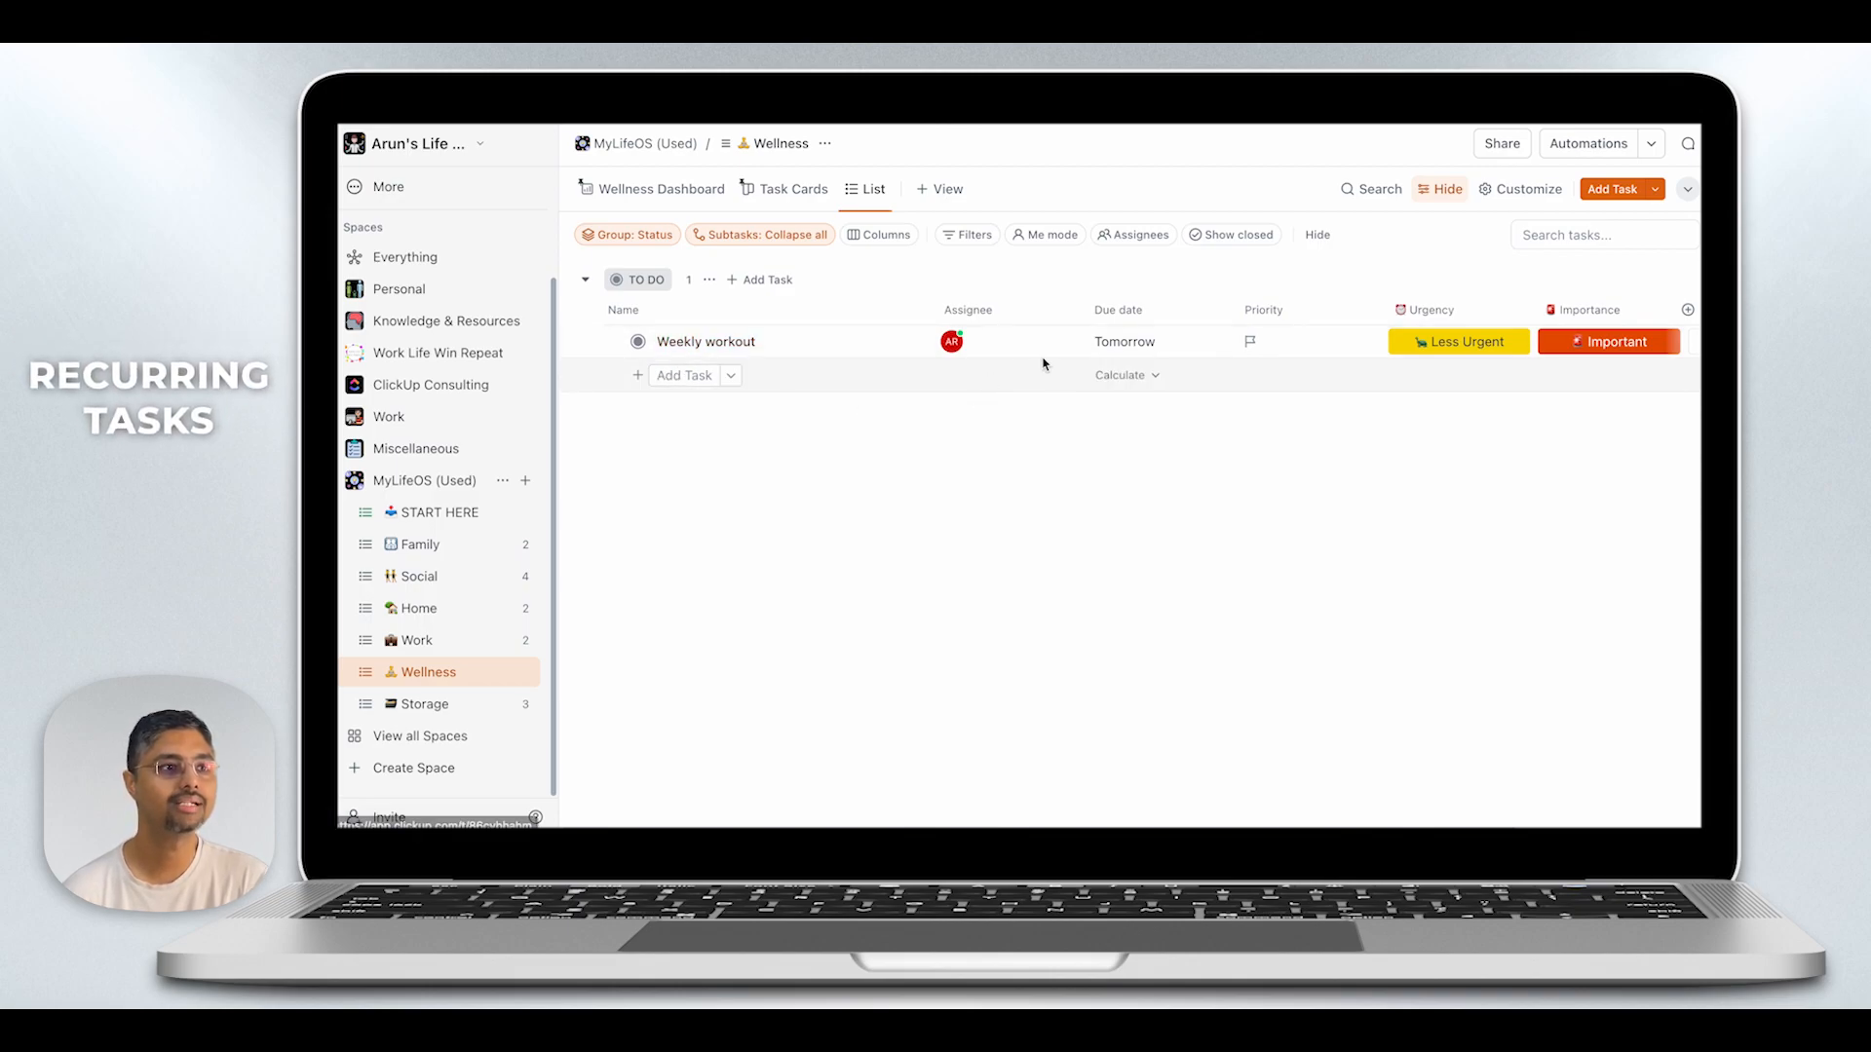
pyautogui.click(1127, 349)
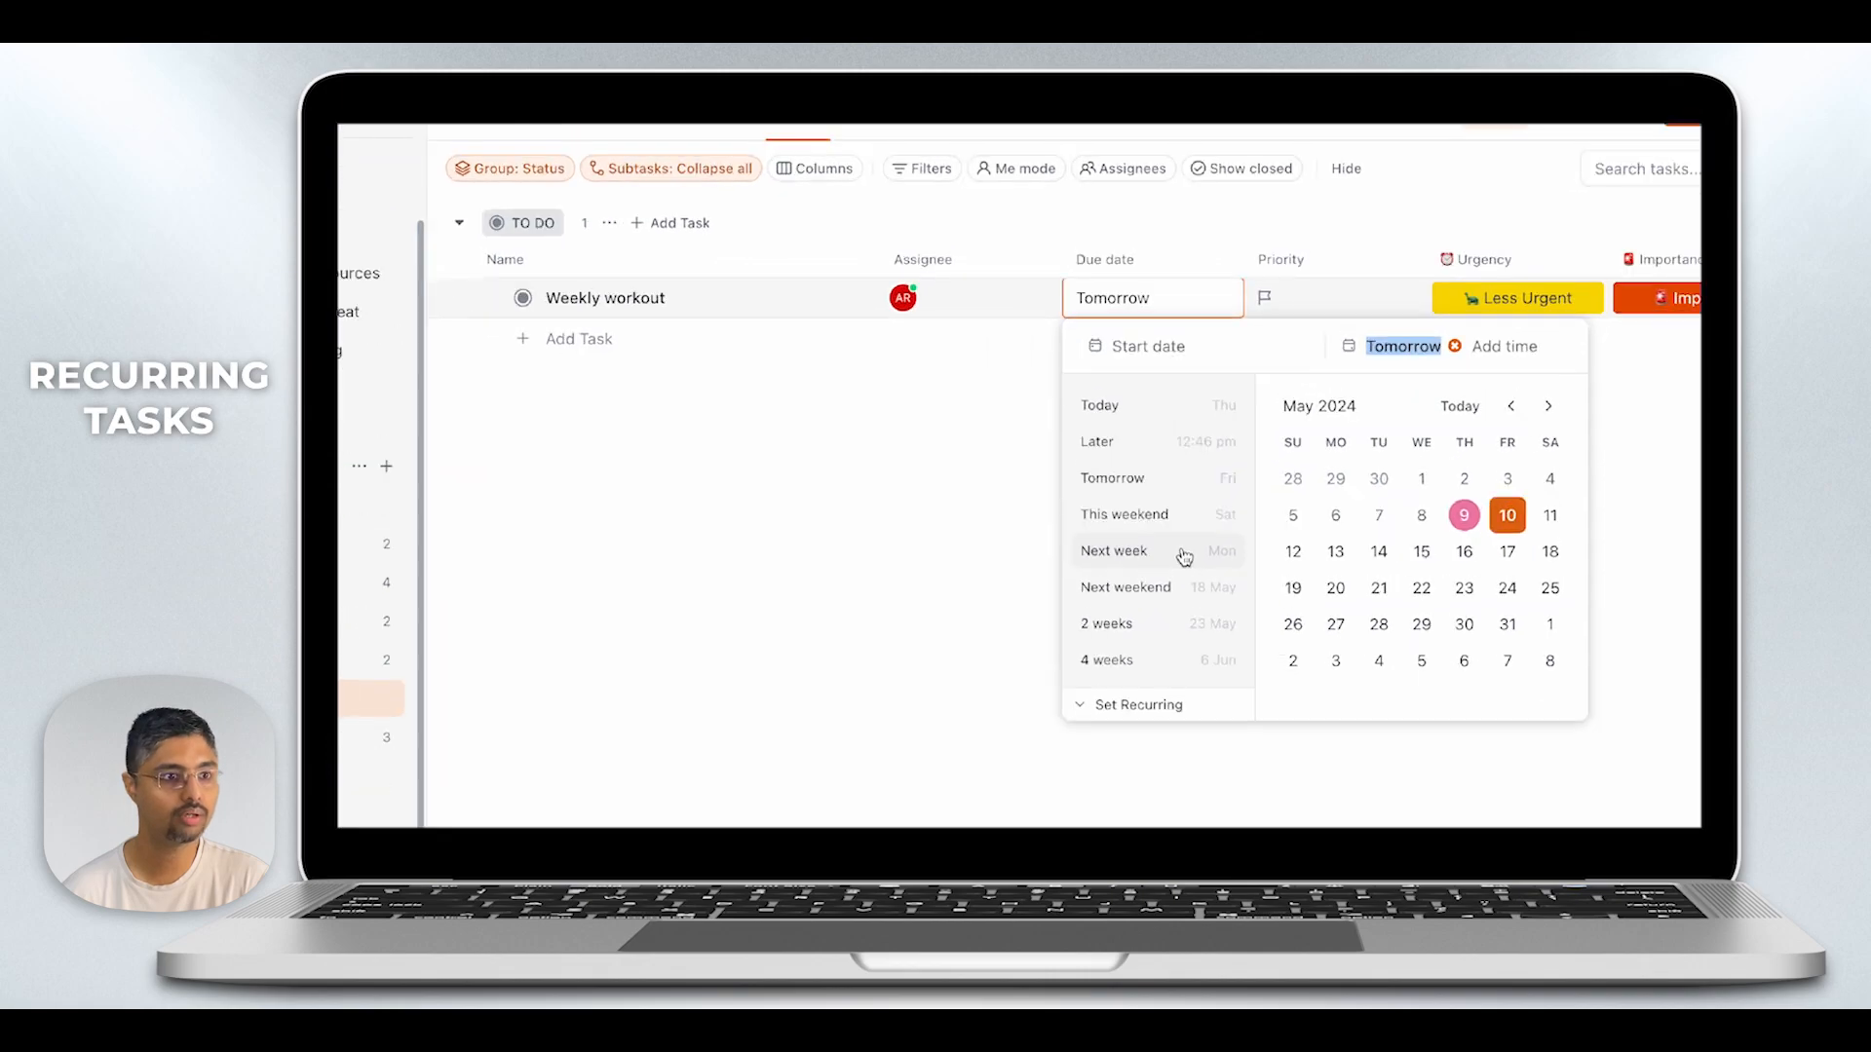
pyautogui.click(1136, 723)
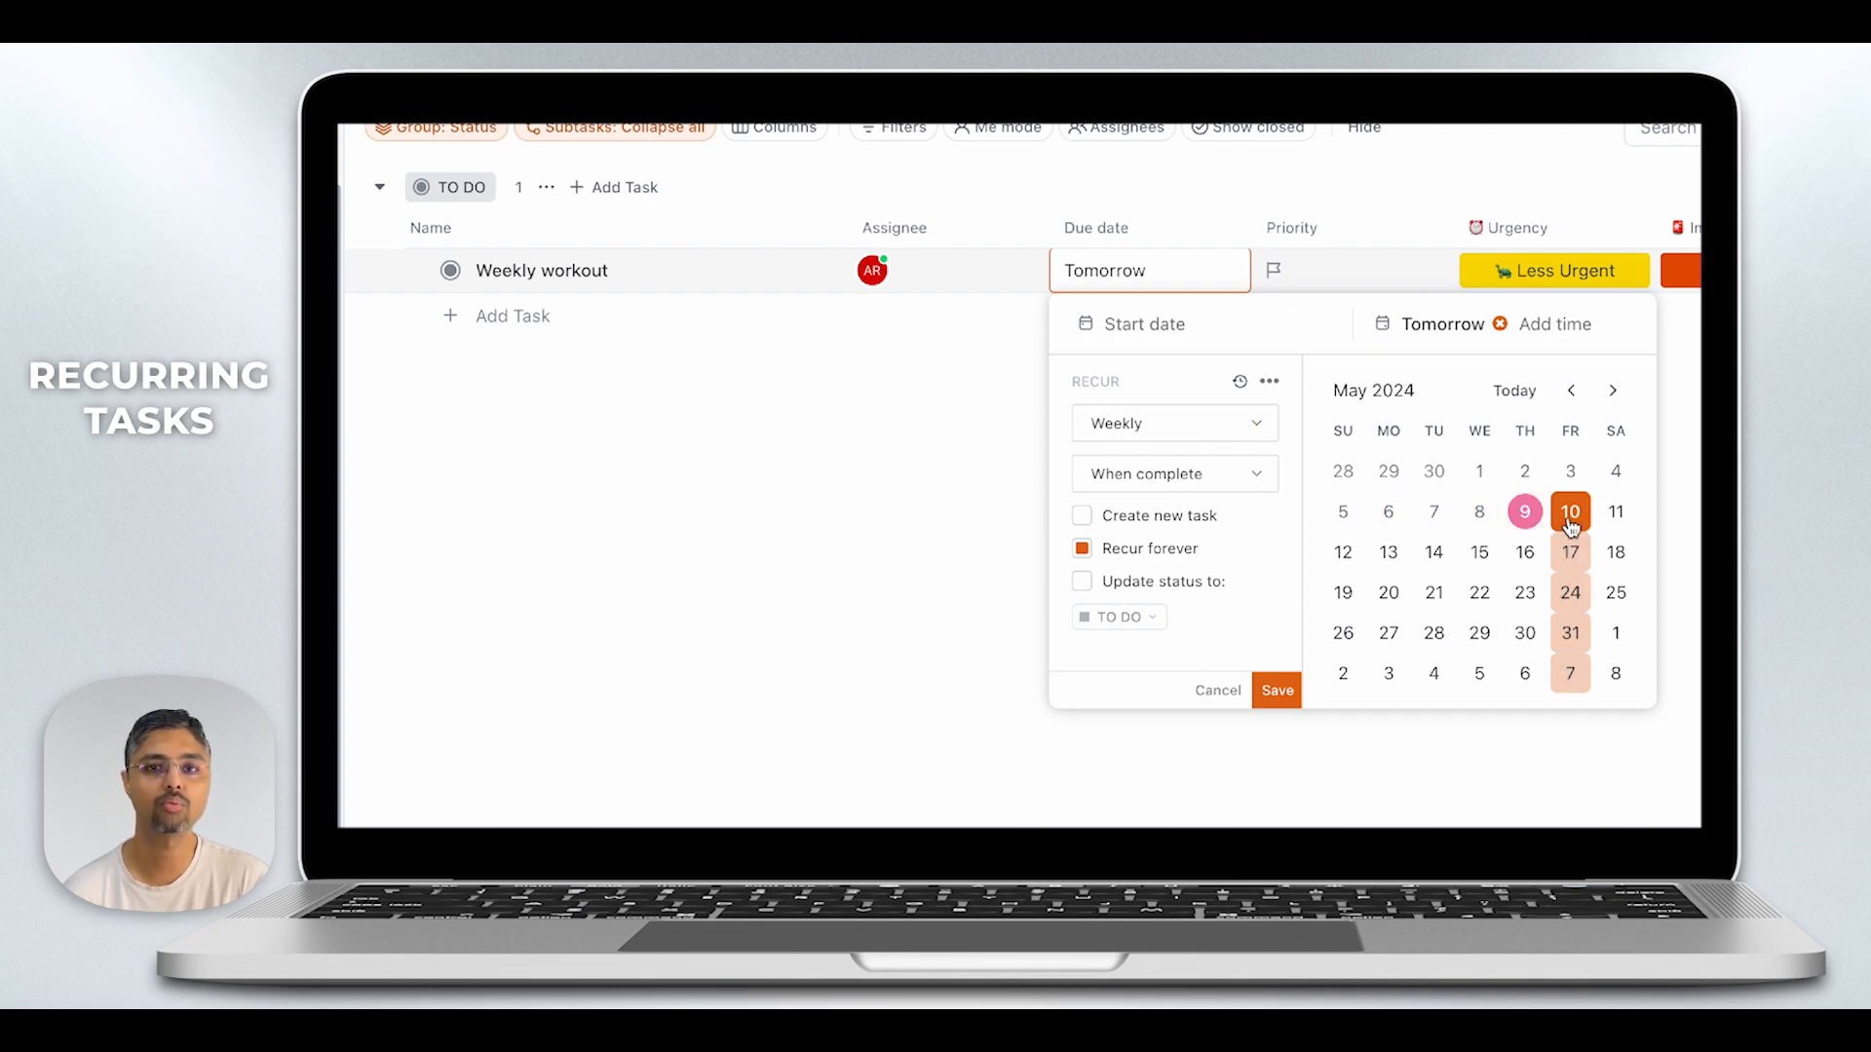
pyautogui.click(1254, 427)
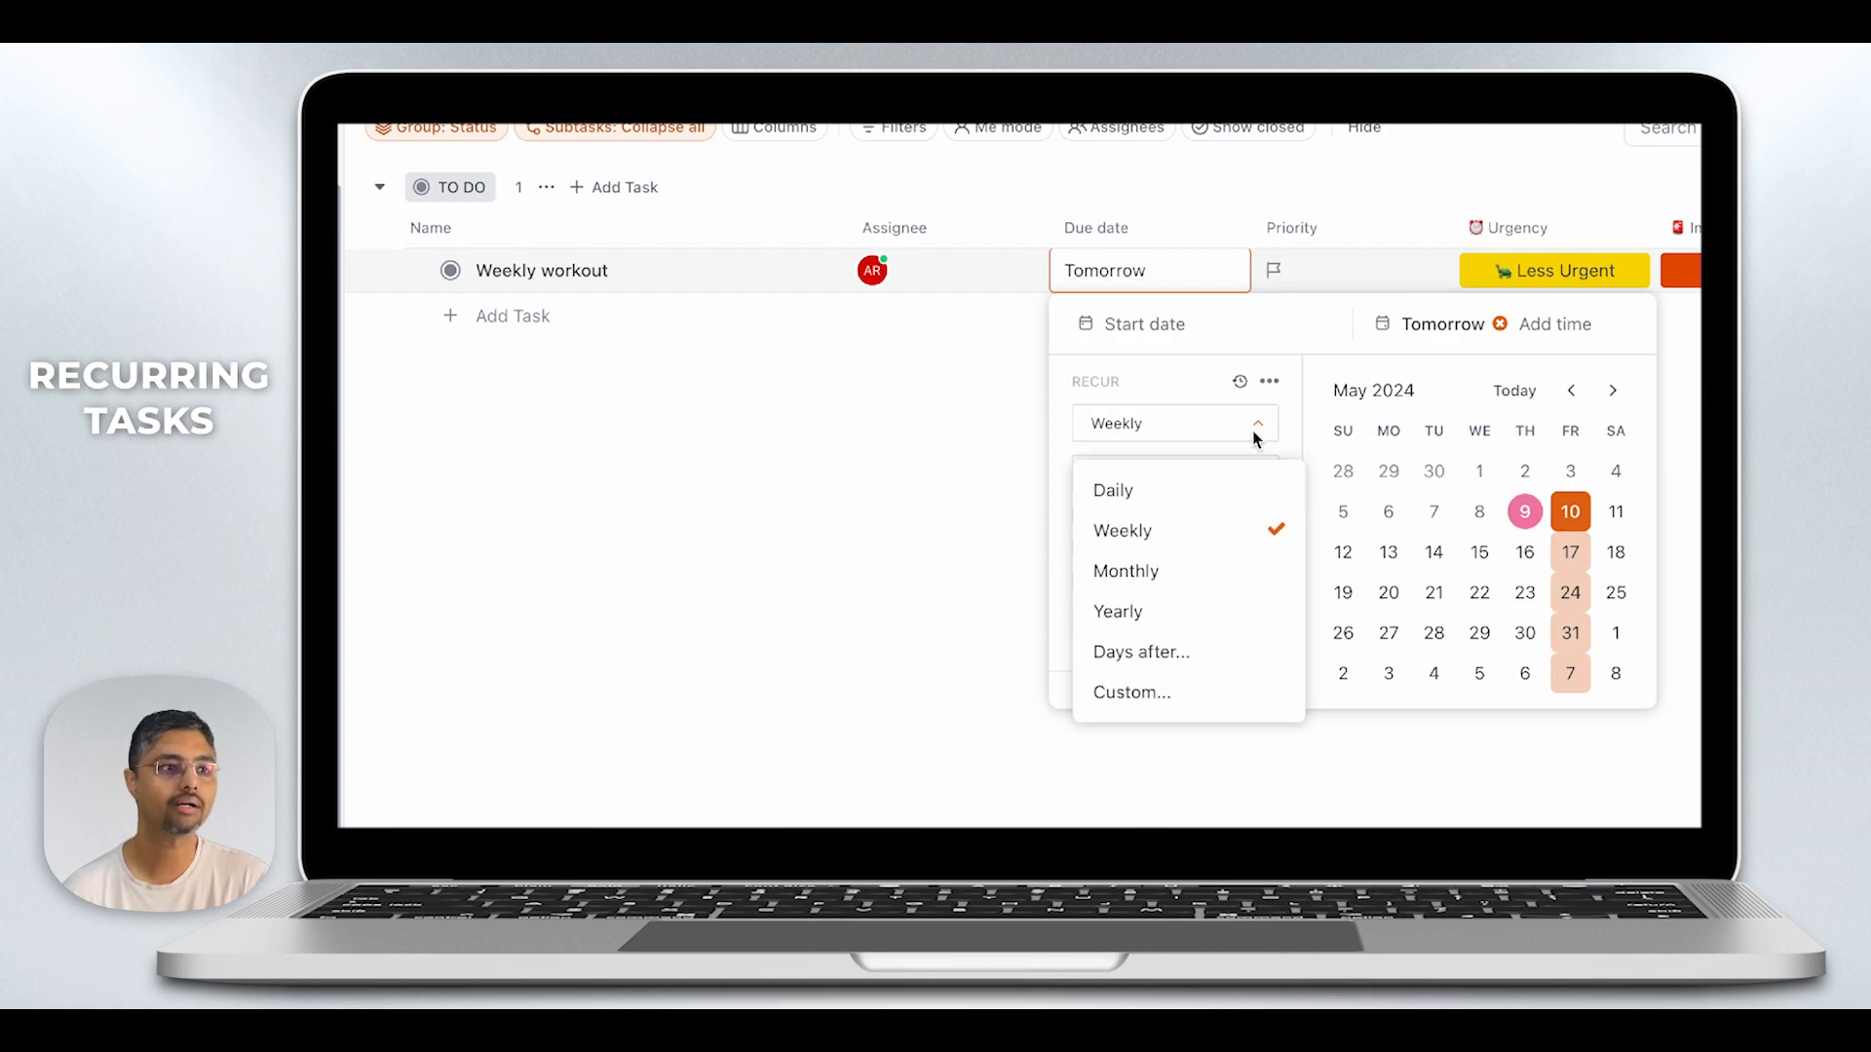
pyautogui.click(1117, 693)
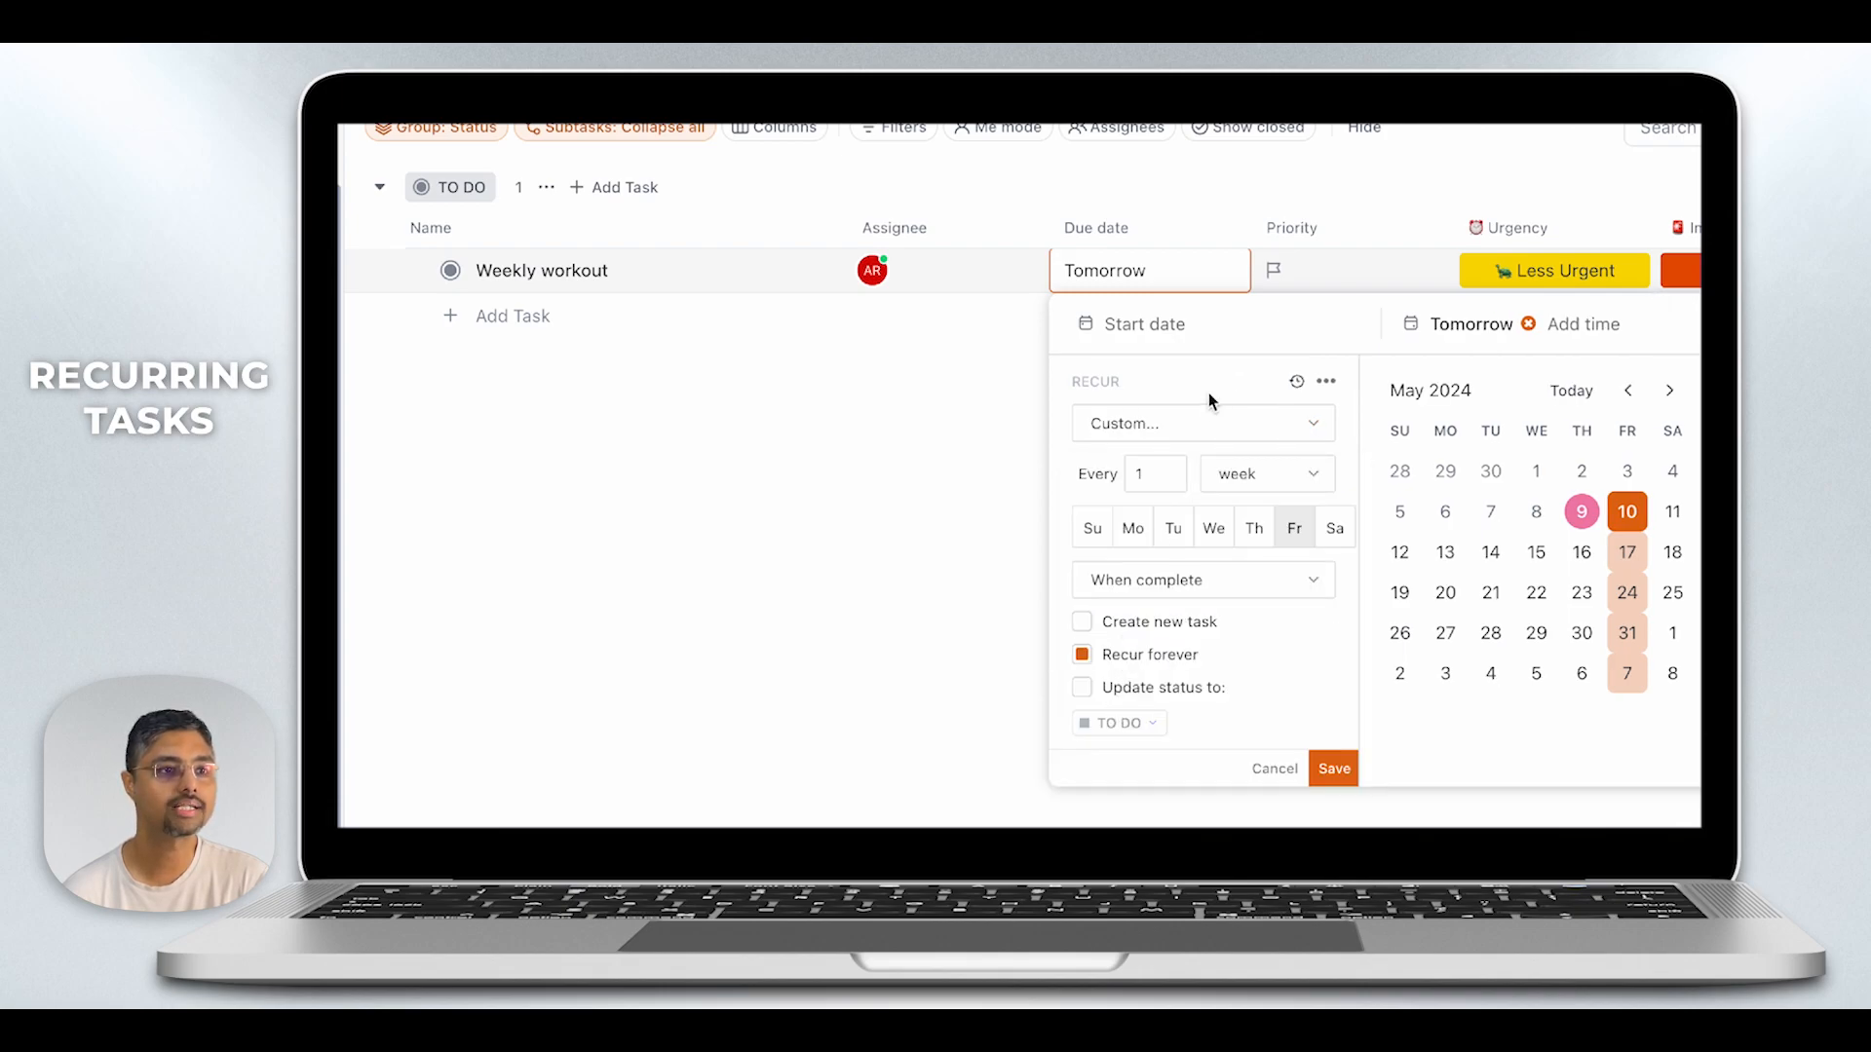
pyautogui.doubleClick(1130, 538)
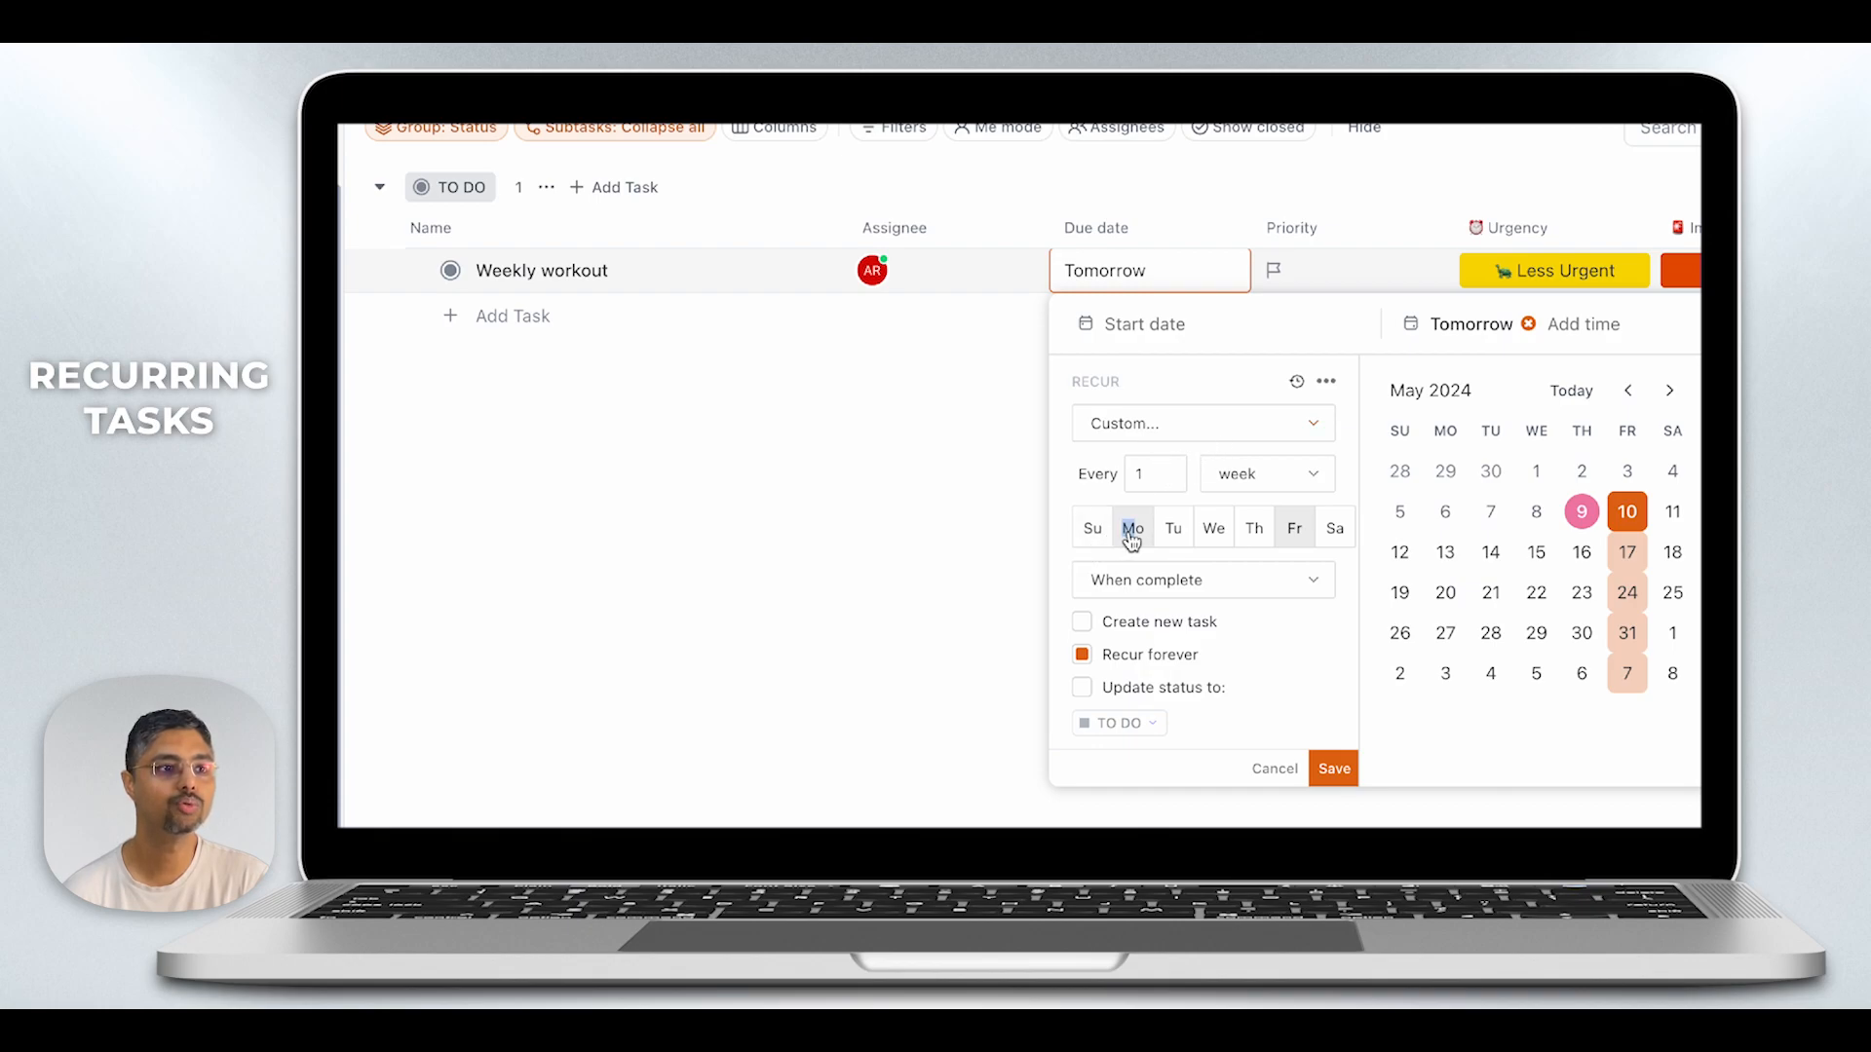
pyautogui.click(1213, 532)
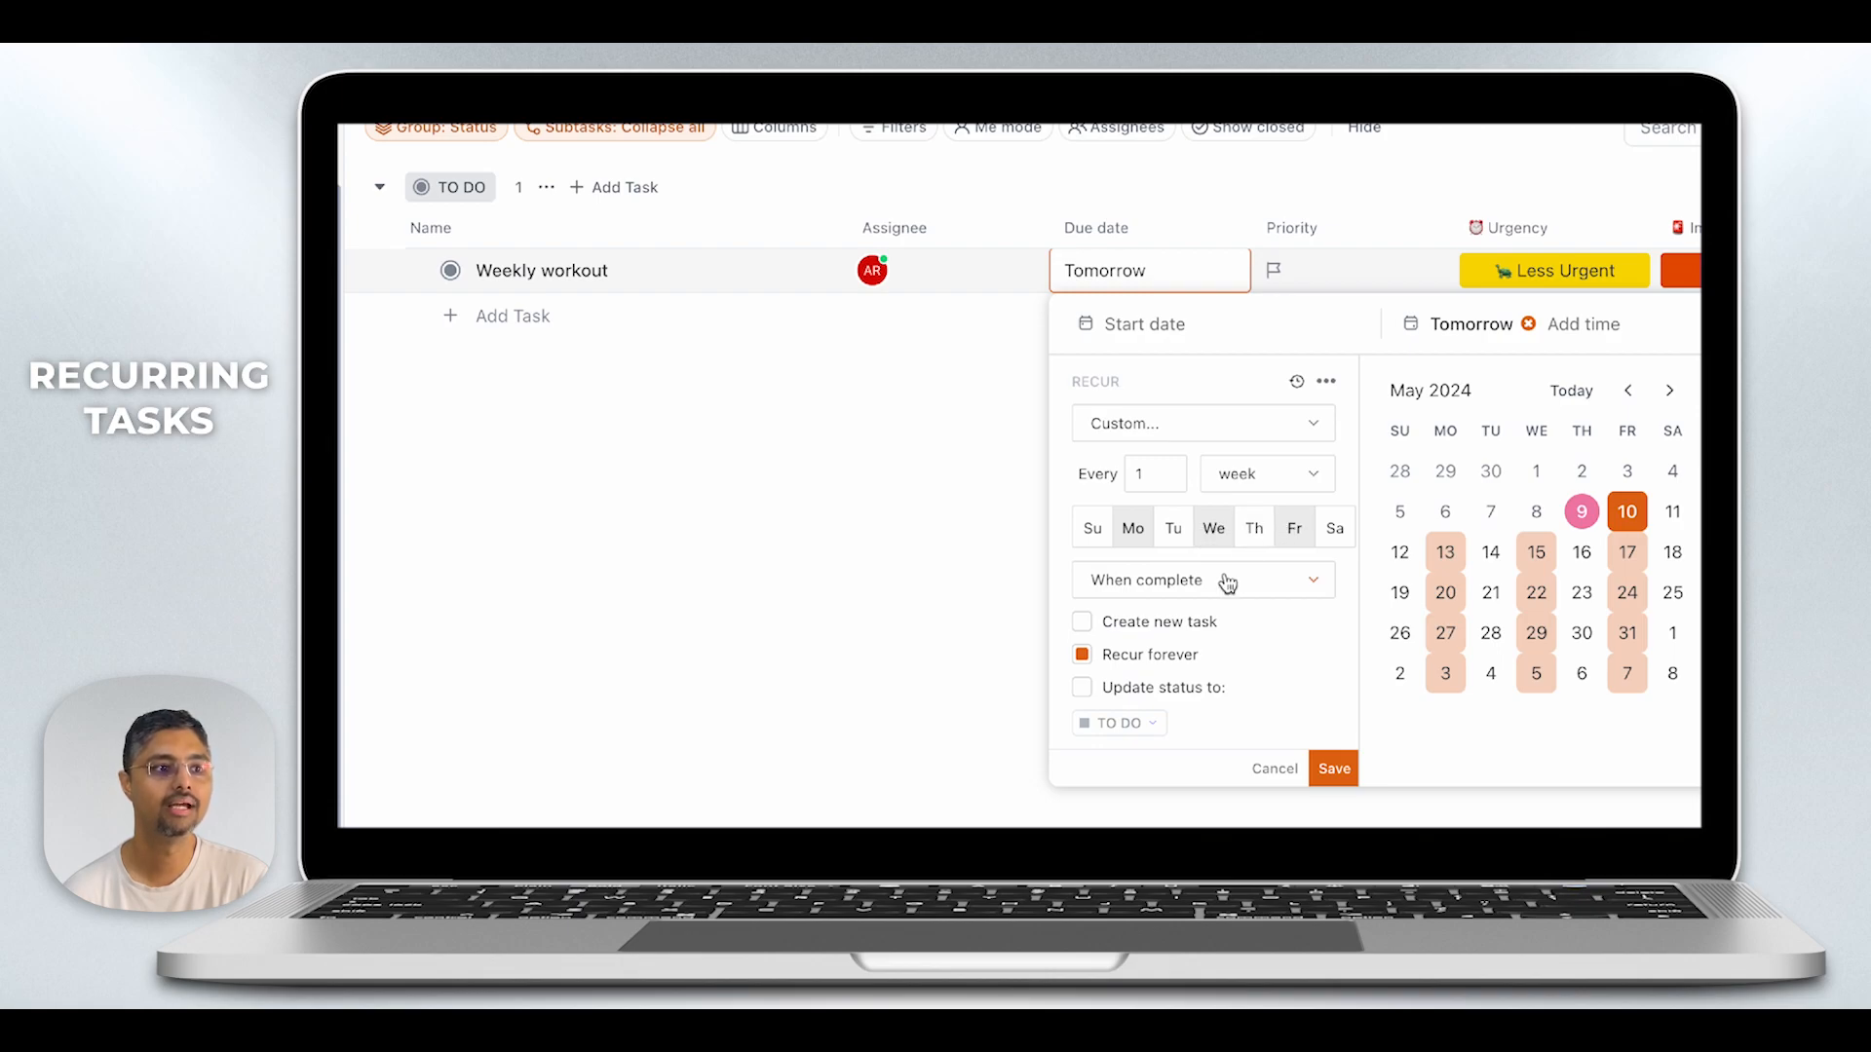
# - Have the Weekly workout recurrence create a new task each time, review what the new task includes, and save the recurrence
pyautogui.click(1086, 629)
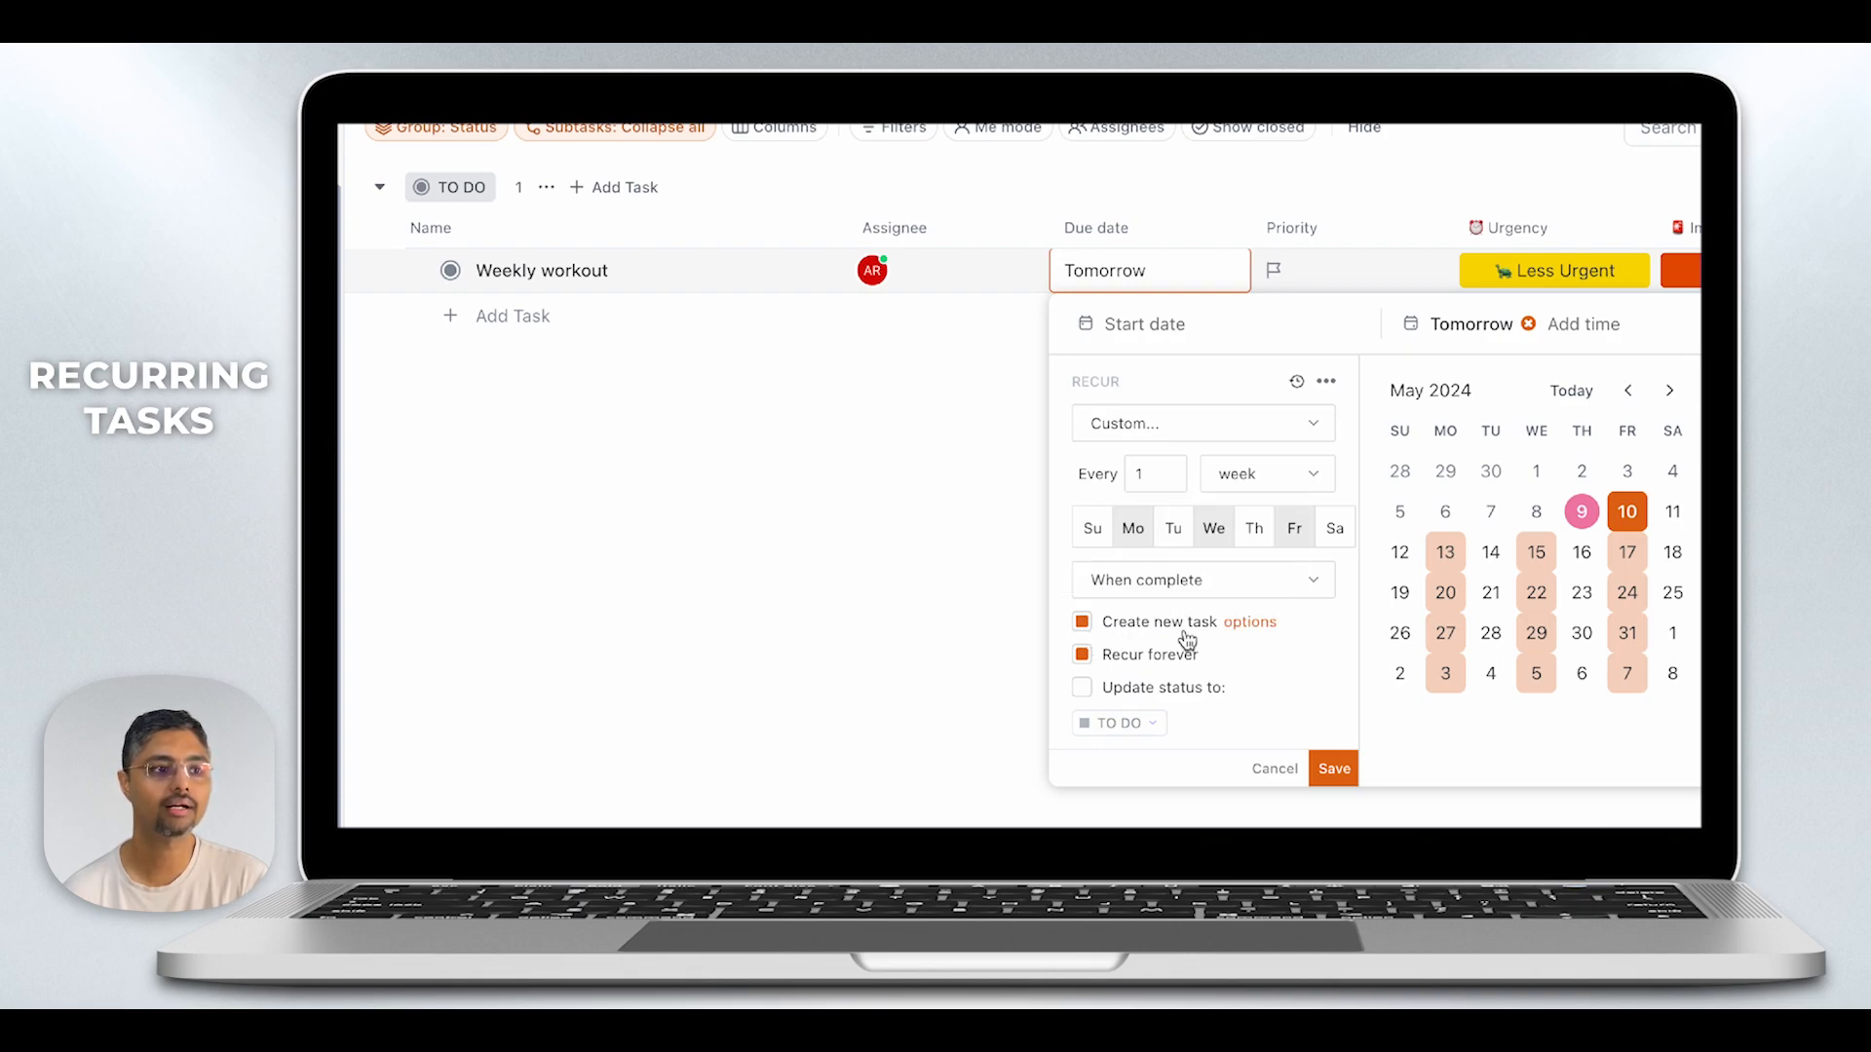
pyautogui.click(1253, 625)
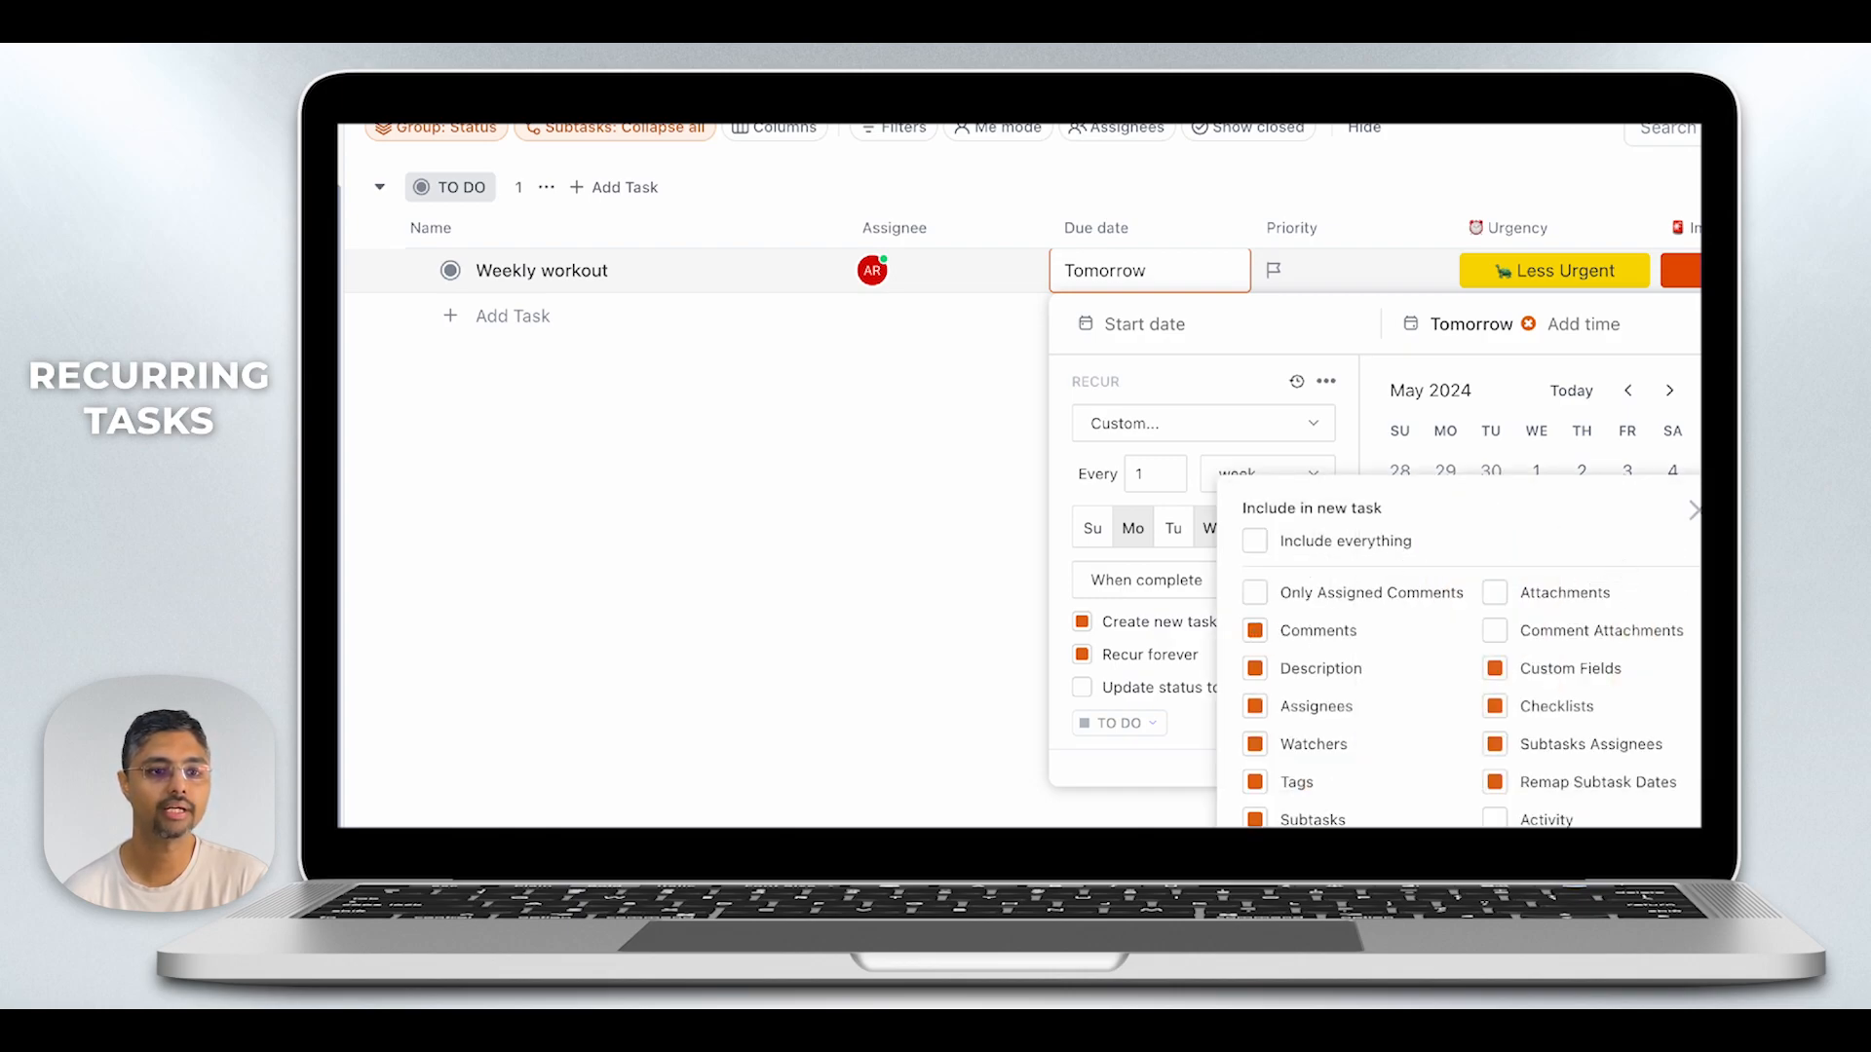
pyautogui.click(1698, 511)
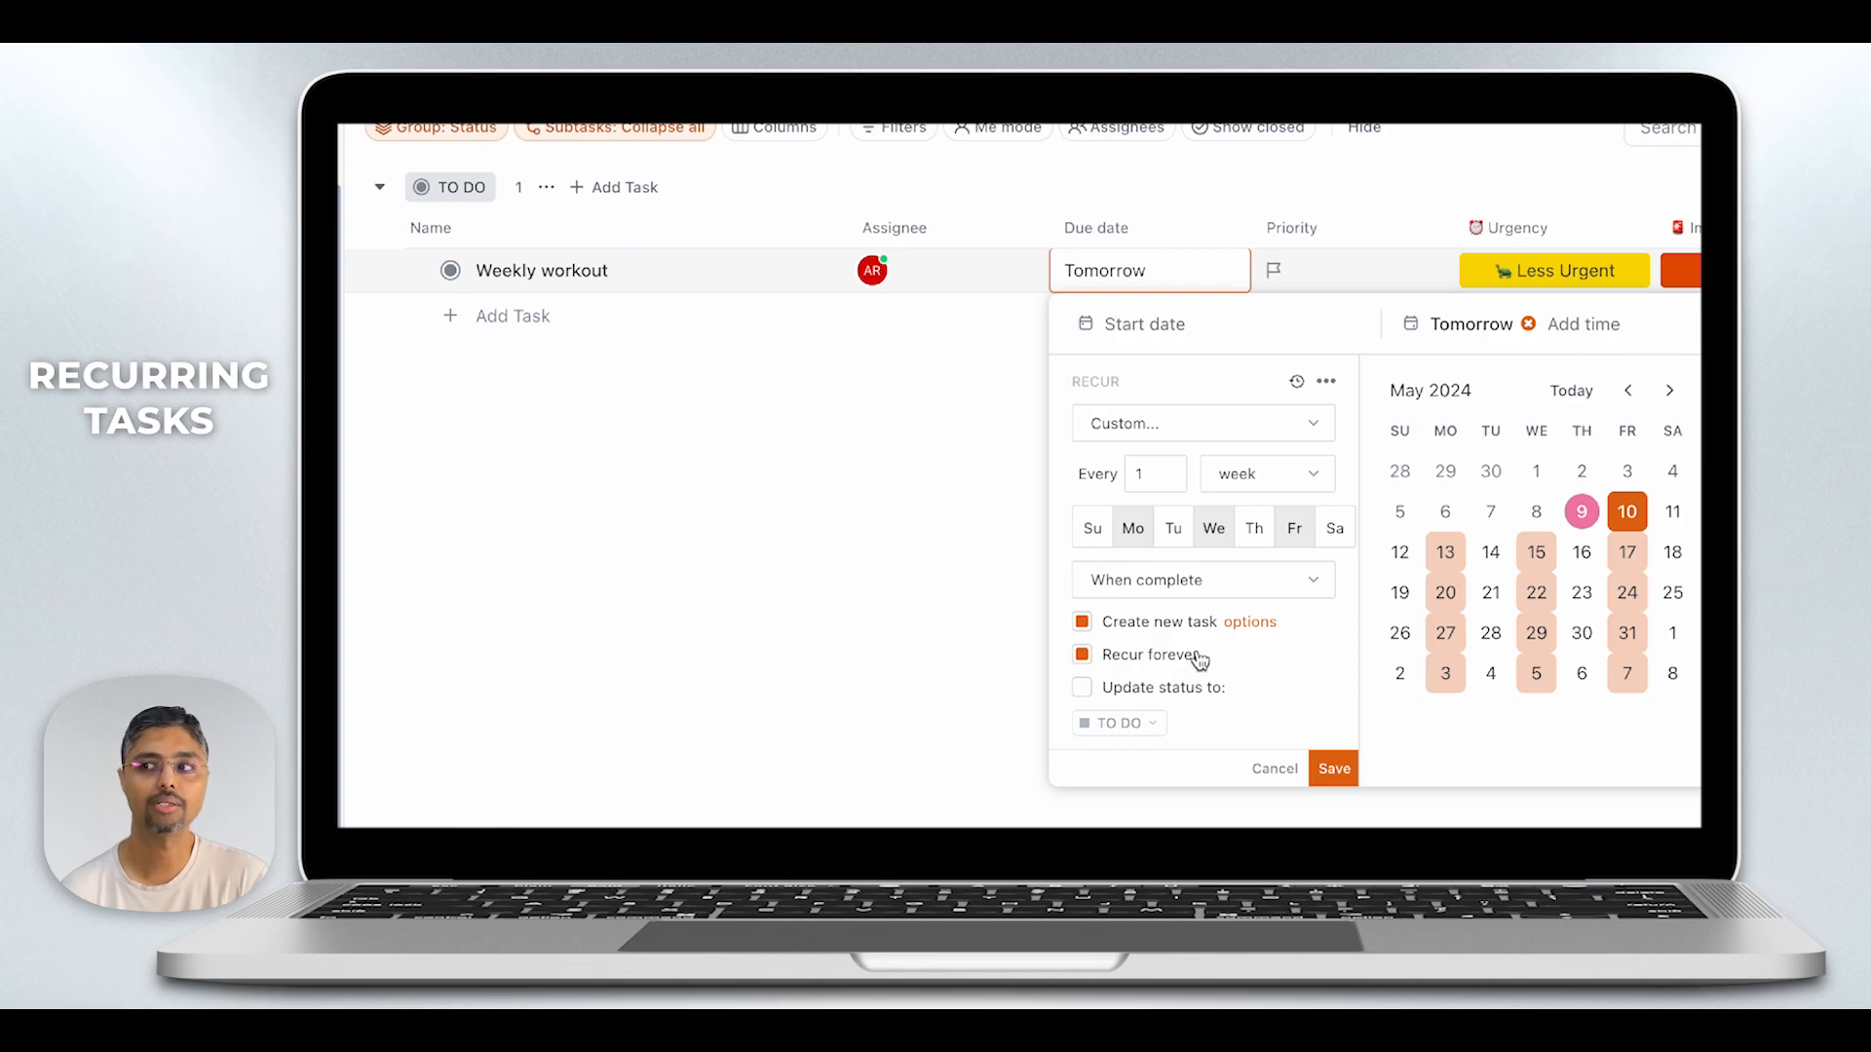
pyautogui.click(1335, 766)
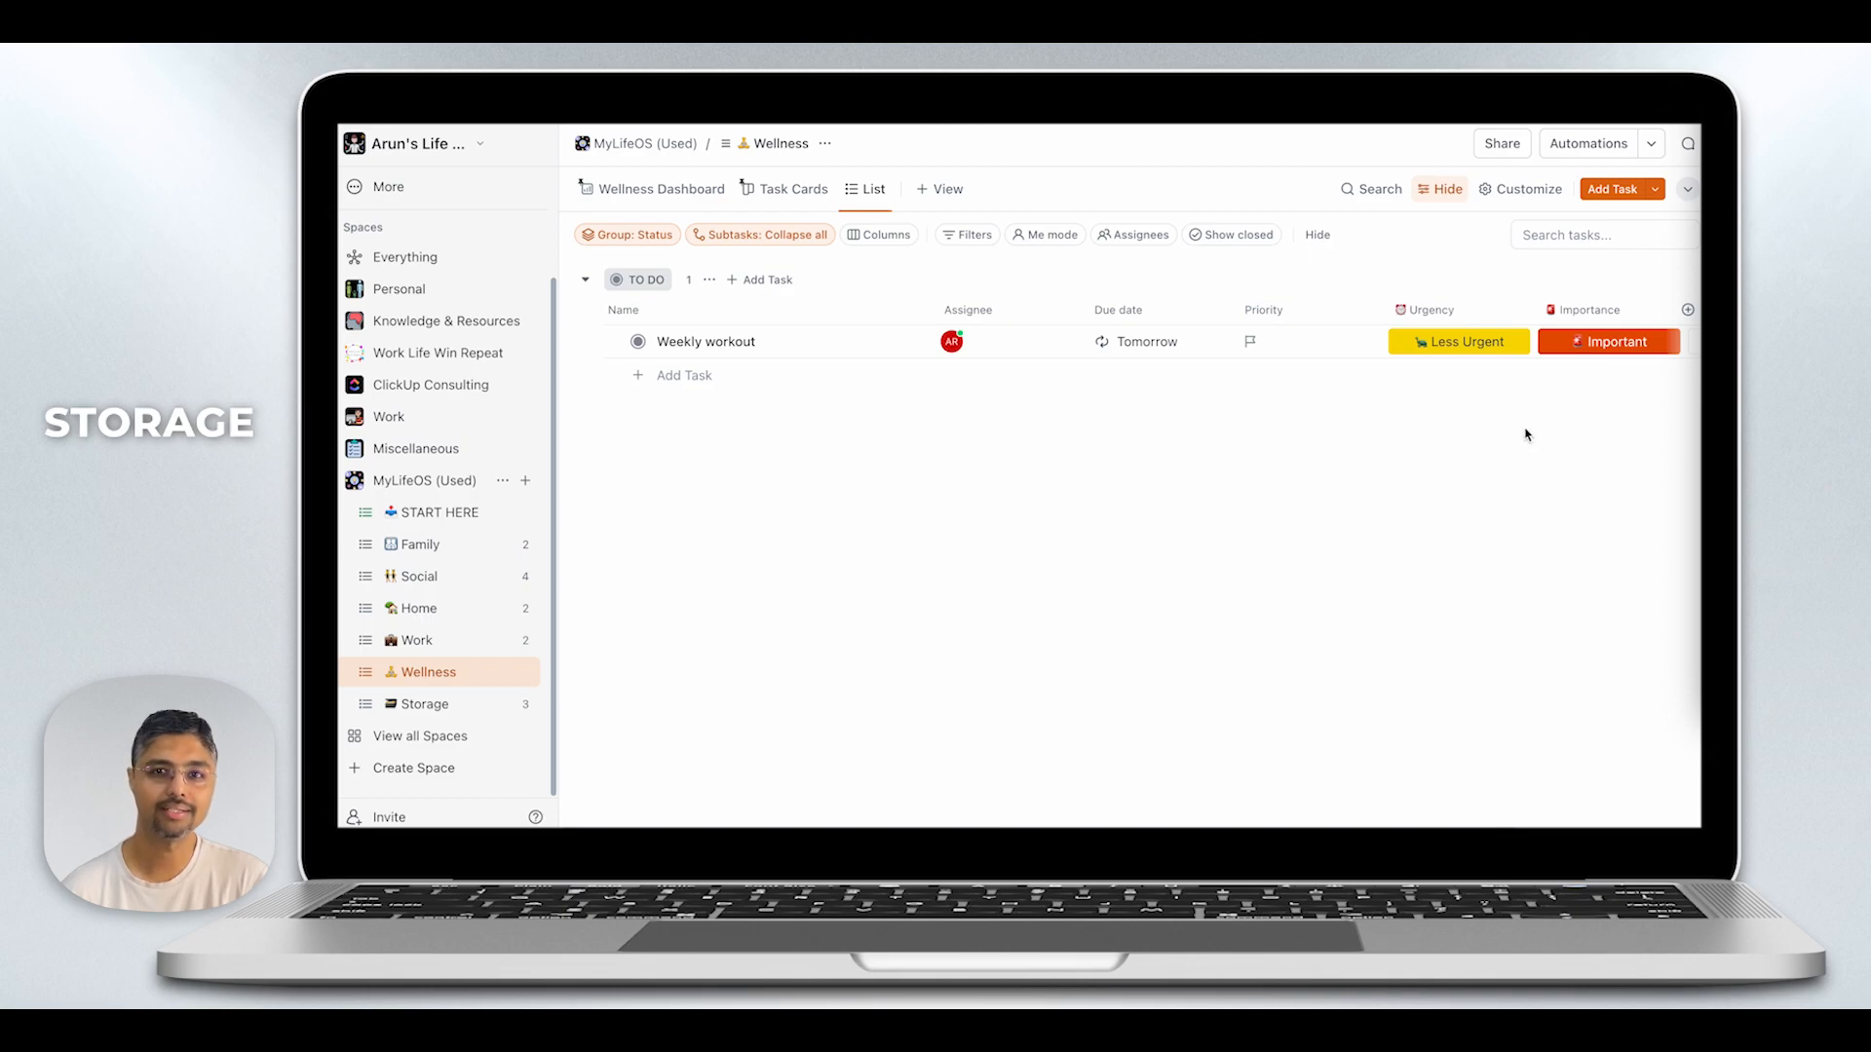
# - In the Storage list, examine the file attachment options for the object "A scanned receipt goes here"
pyautogui.click(405, 709)
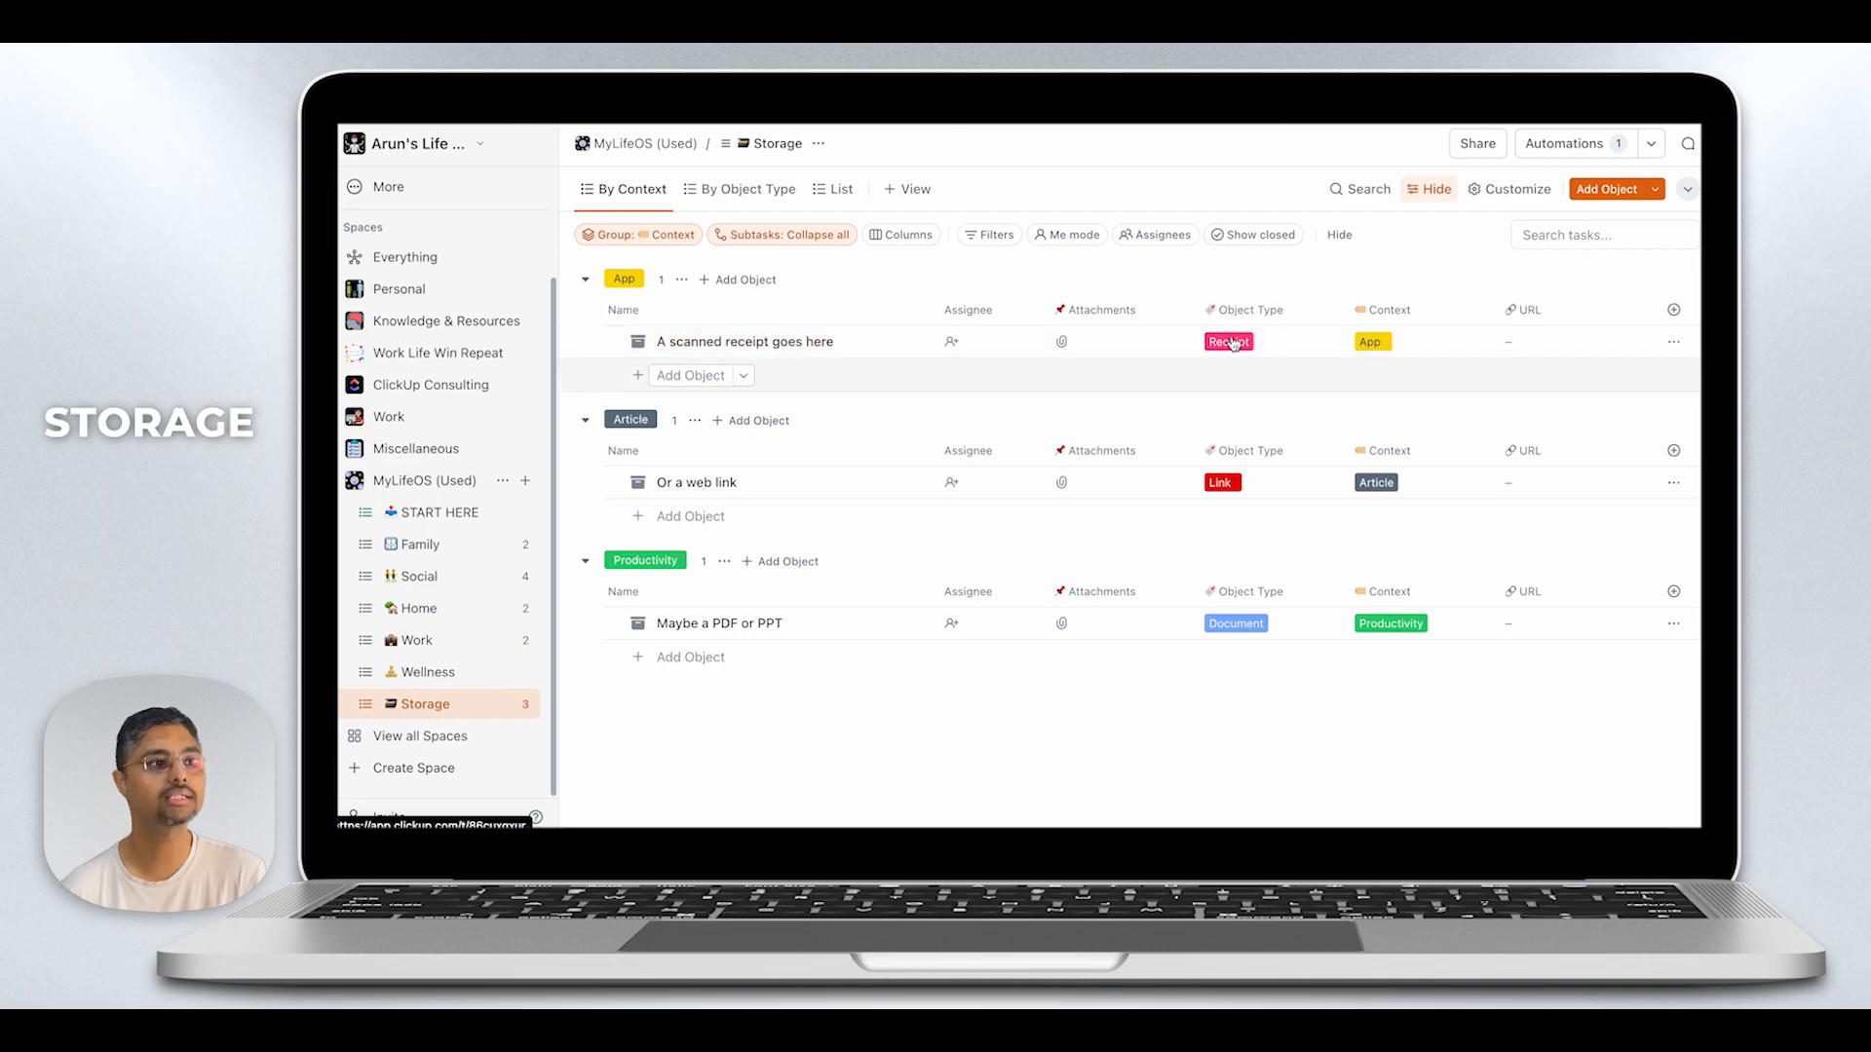
pyautogui.click(1088, 344)
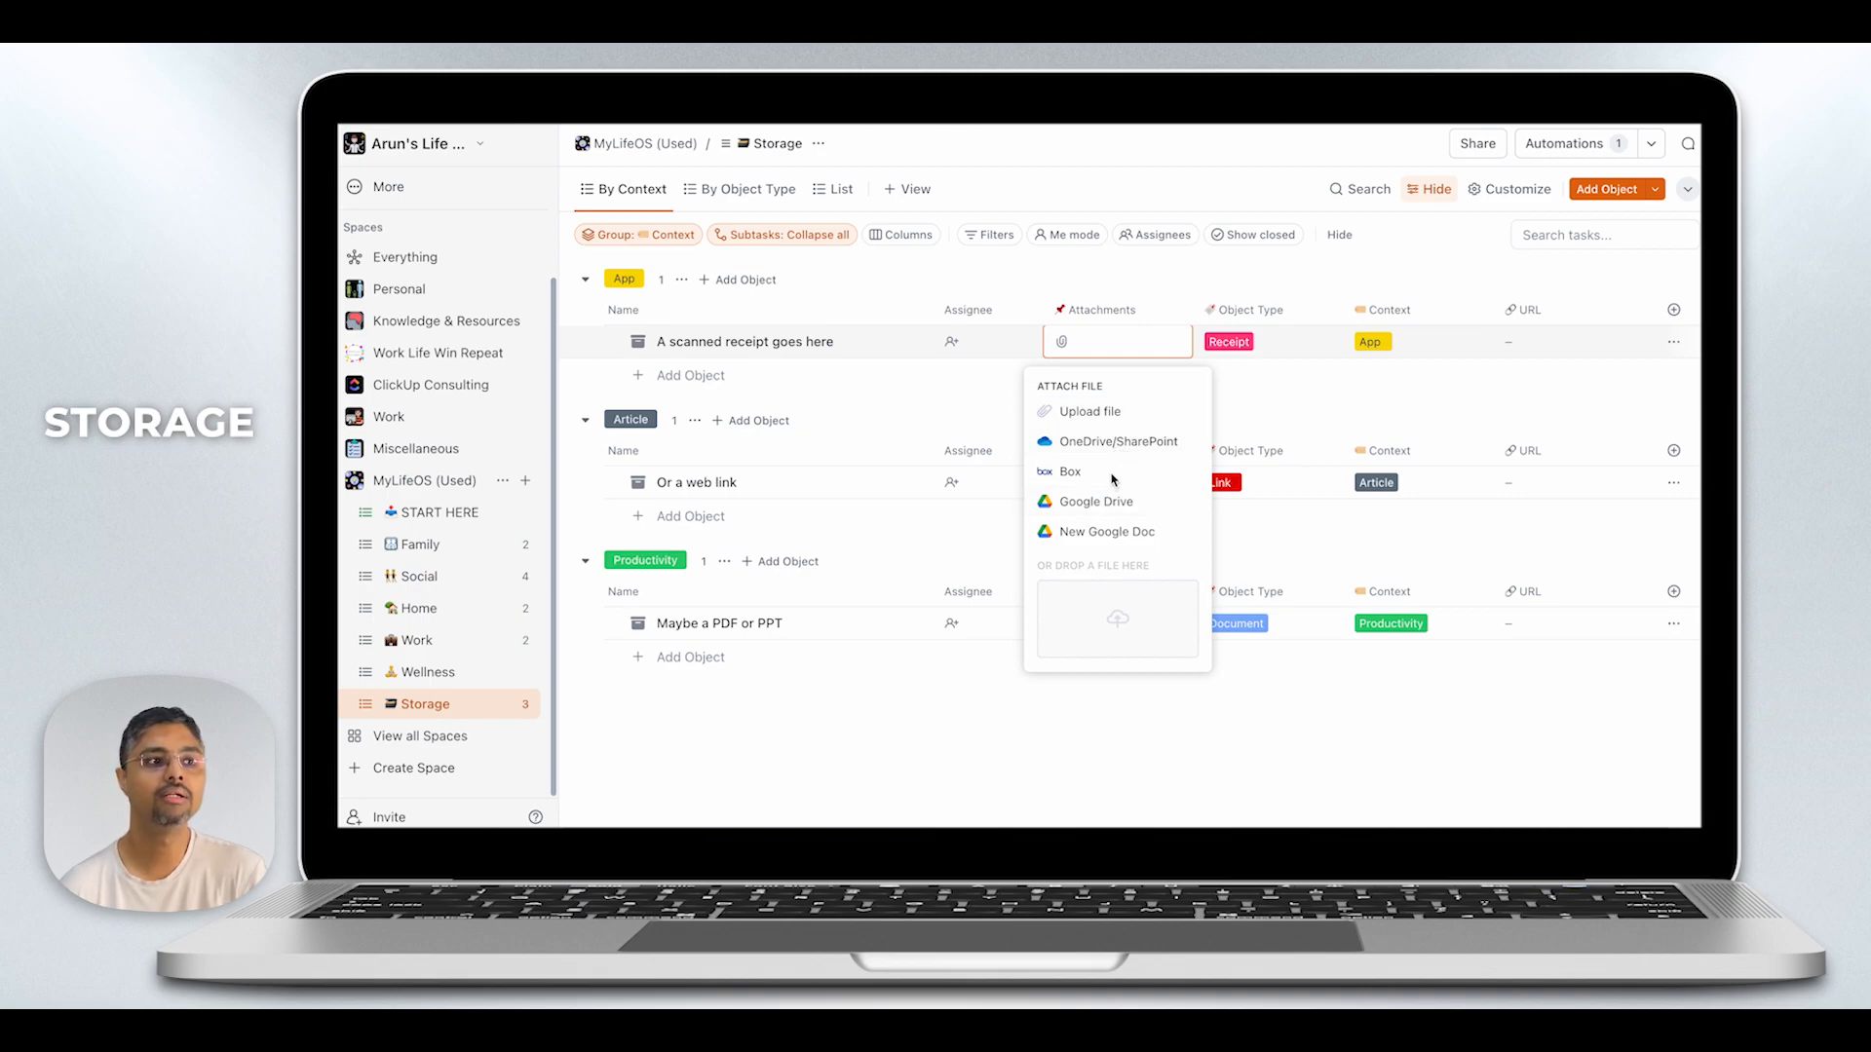
pyautogui.click(1079, 283)
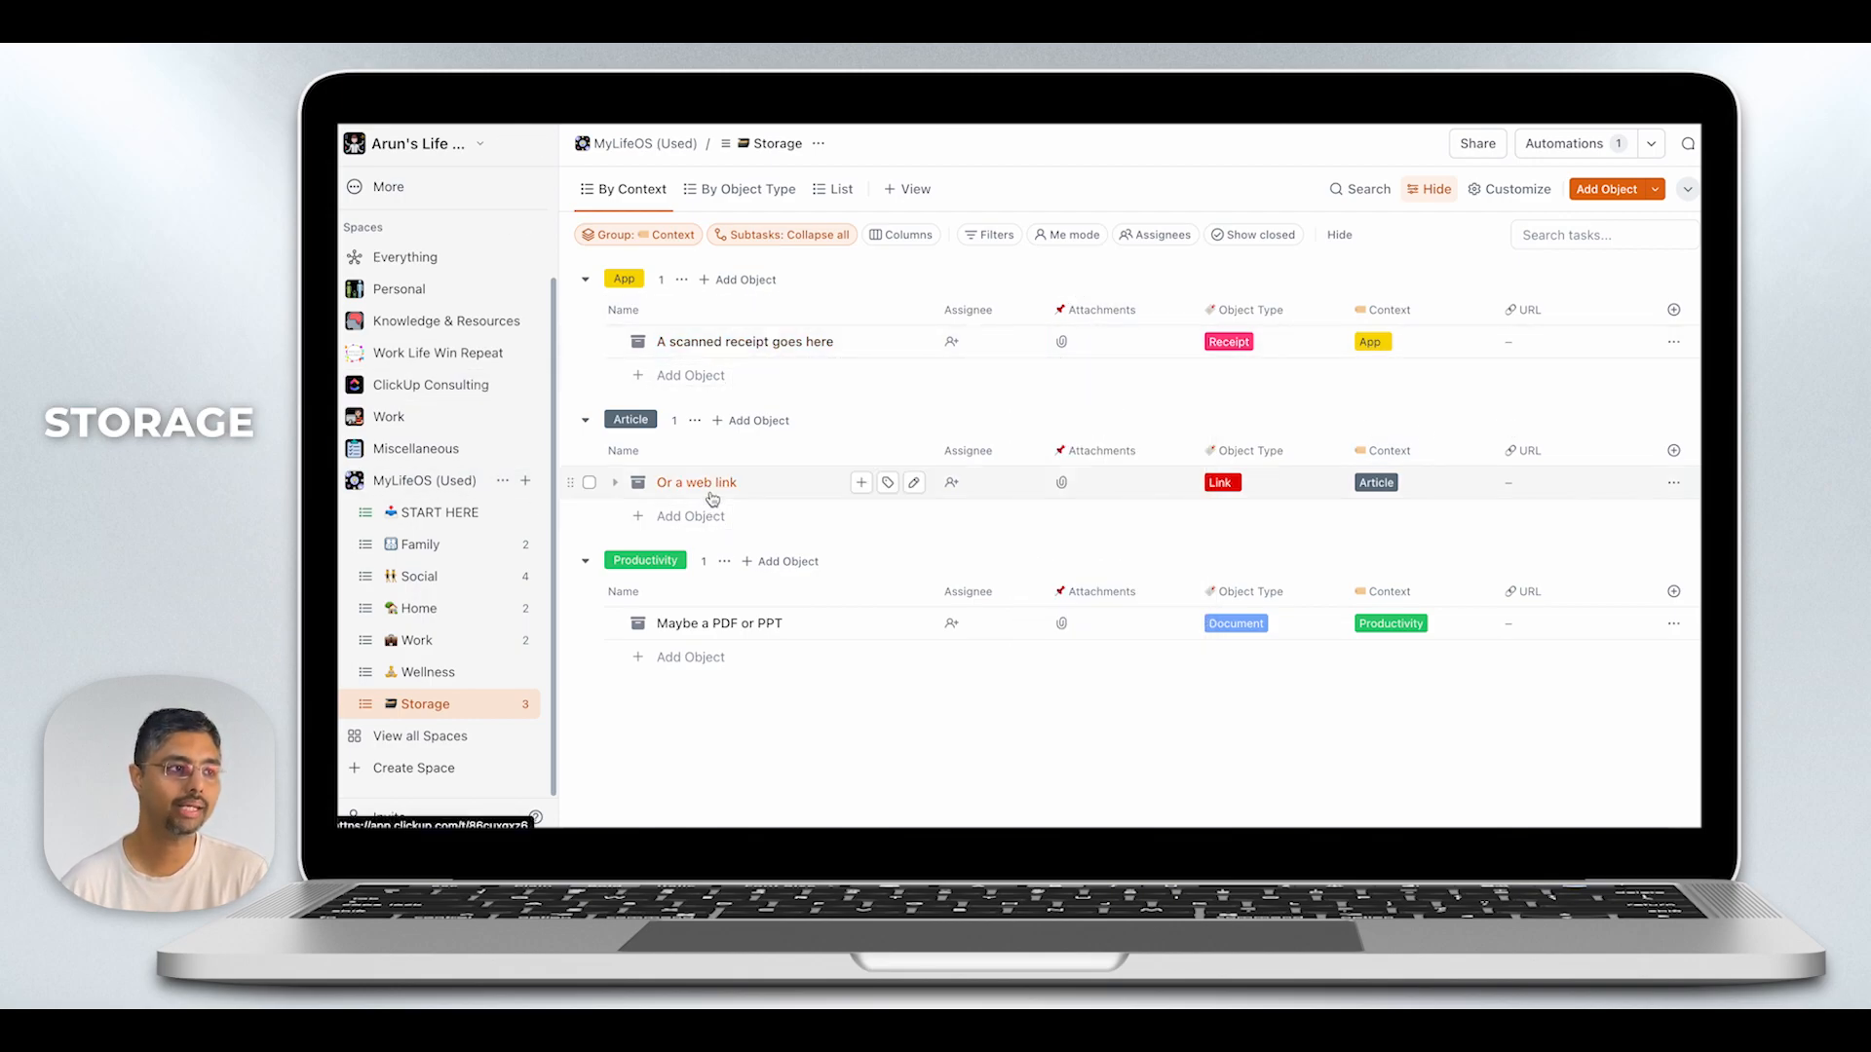
# - Set the URL of the object "Or a web link" to woklifewinrepeat.com
pyautogui.click(1509, 484)
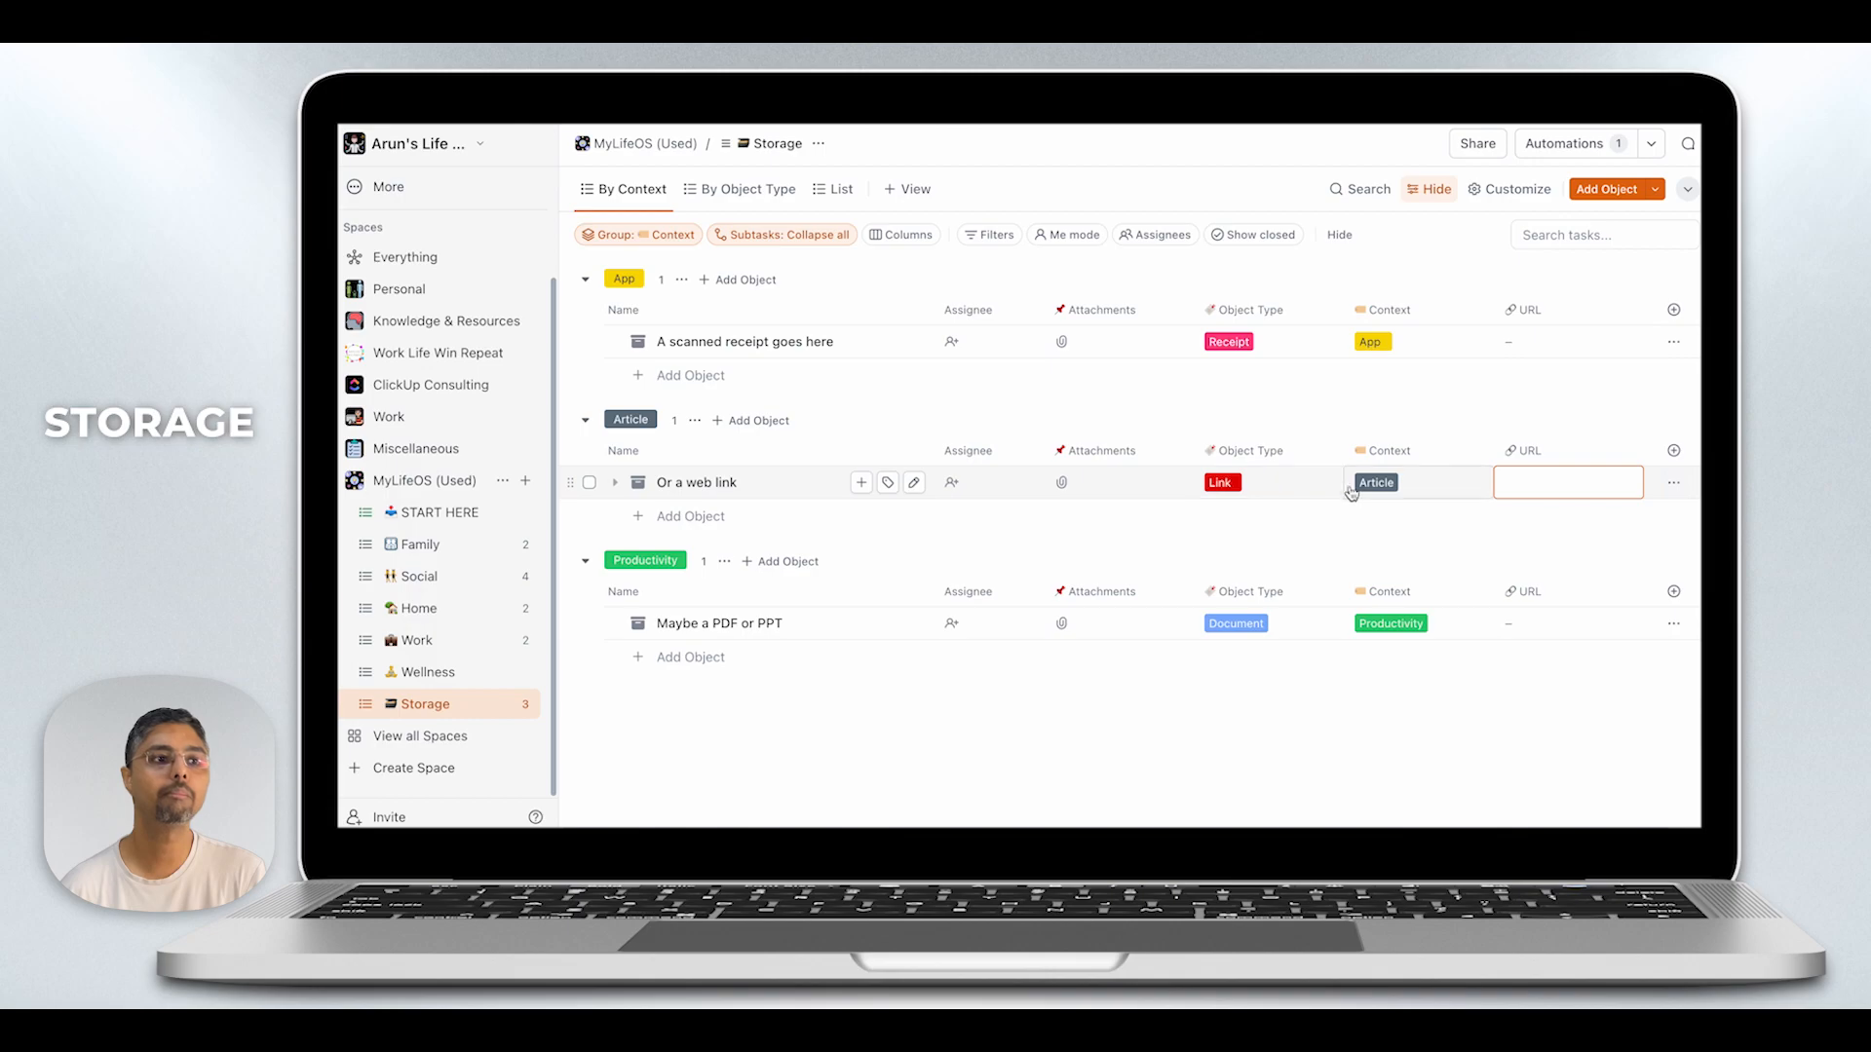
pyautogui.click(1448, 423)
pyautogui.click(1531, 495)
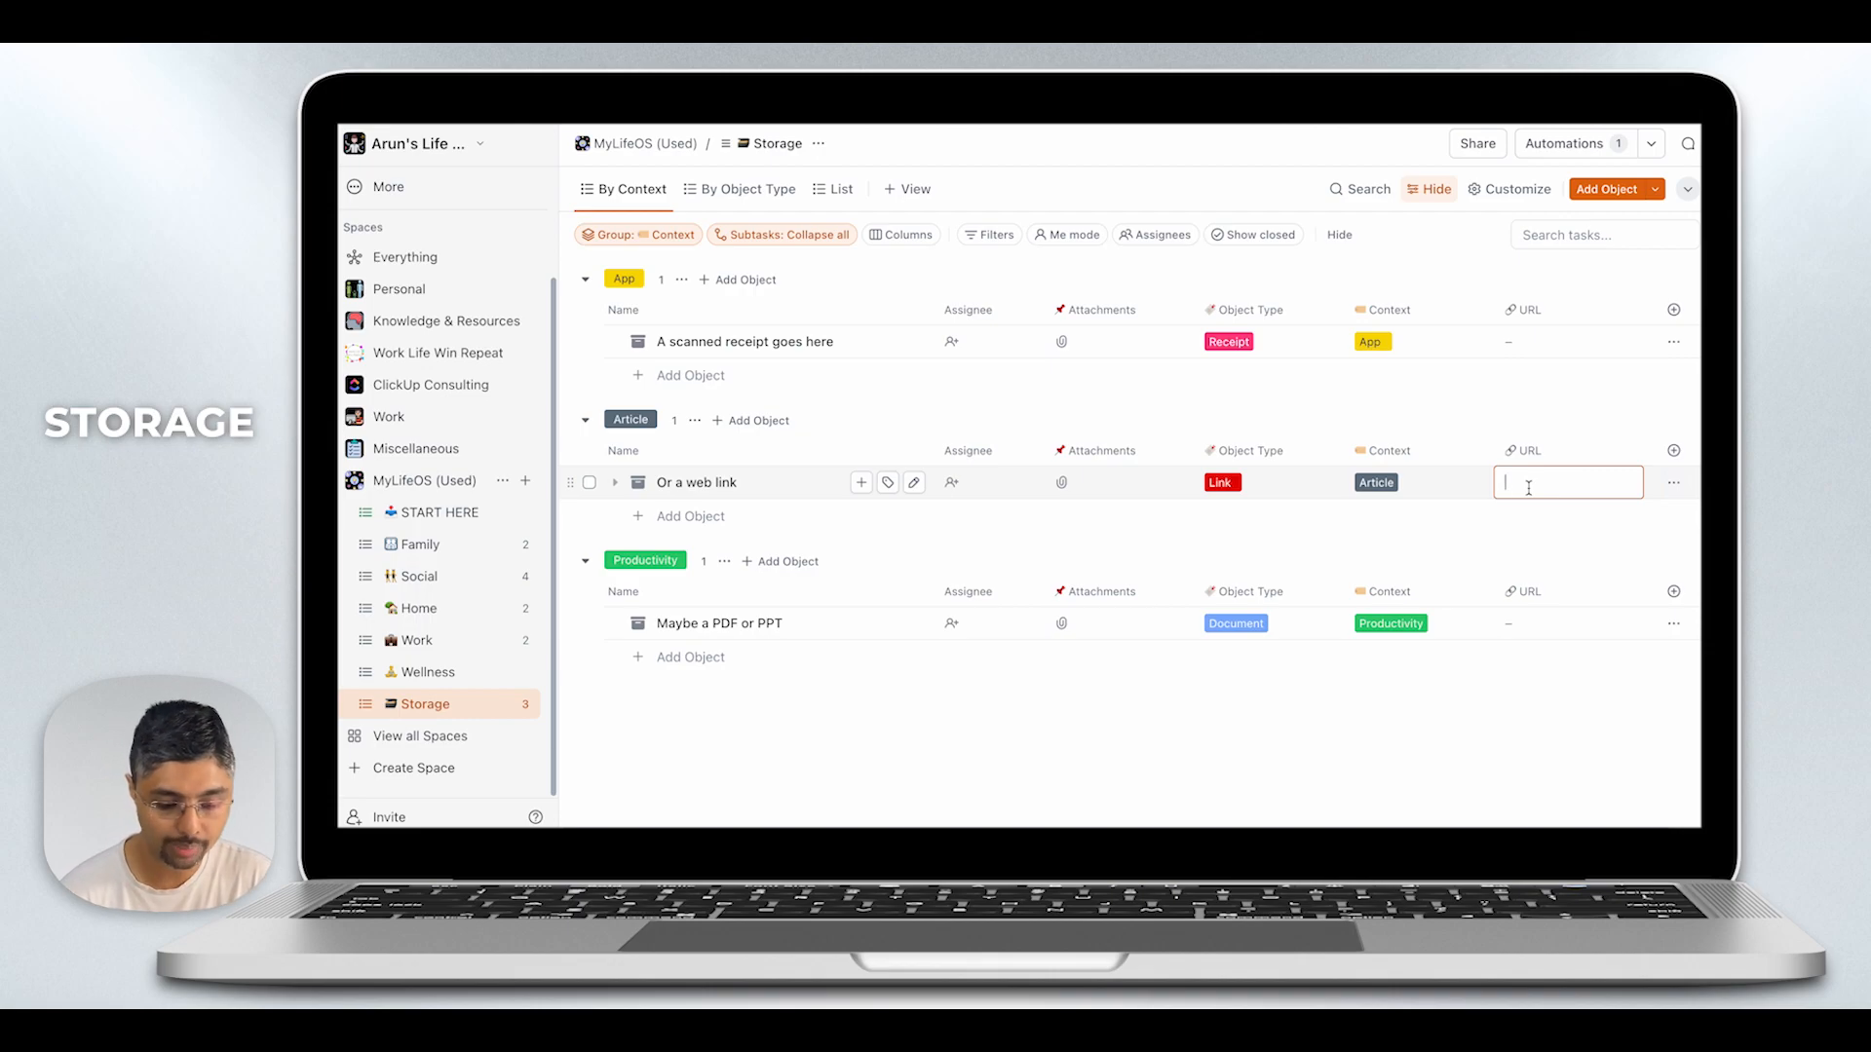
pyautogui.write('wokli')
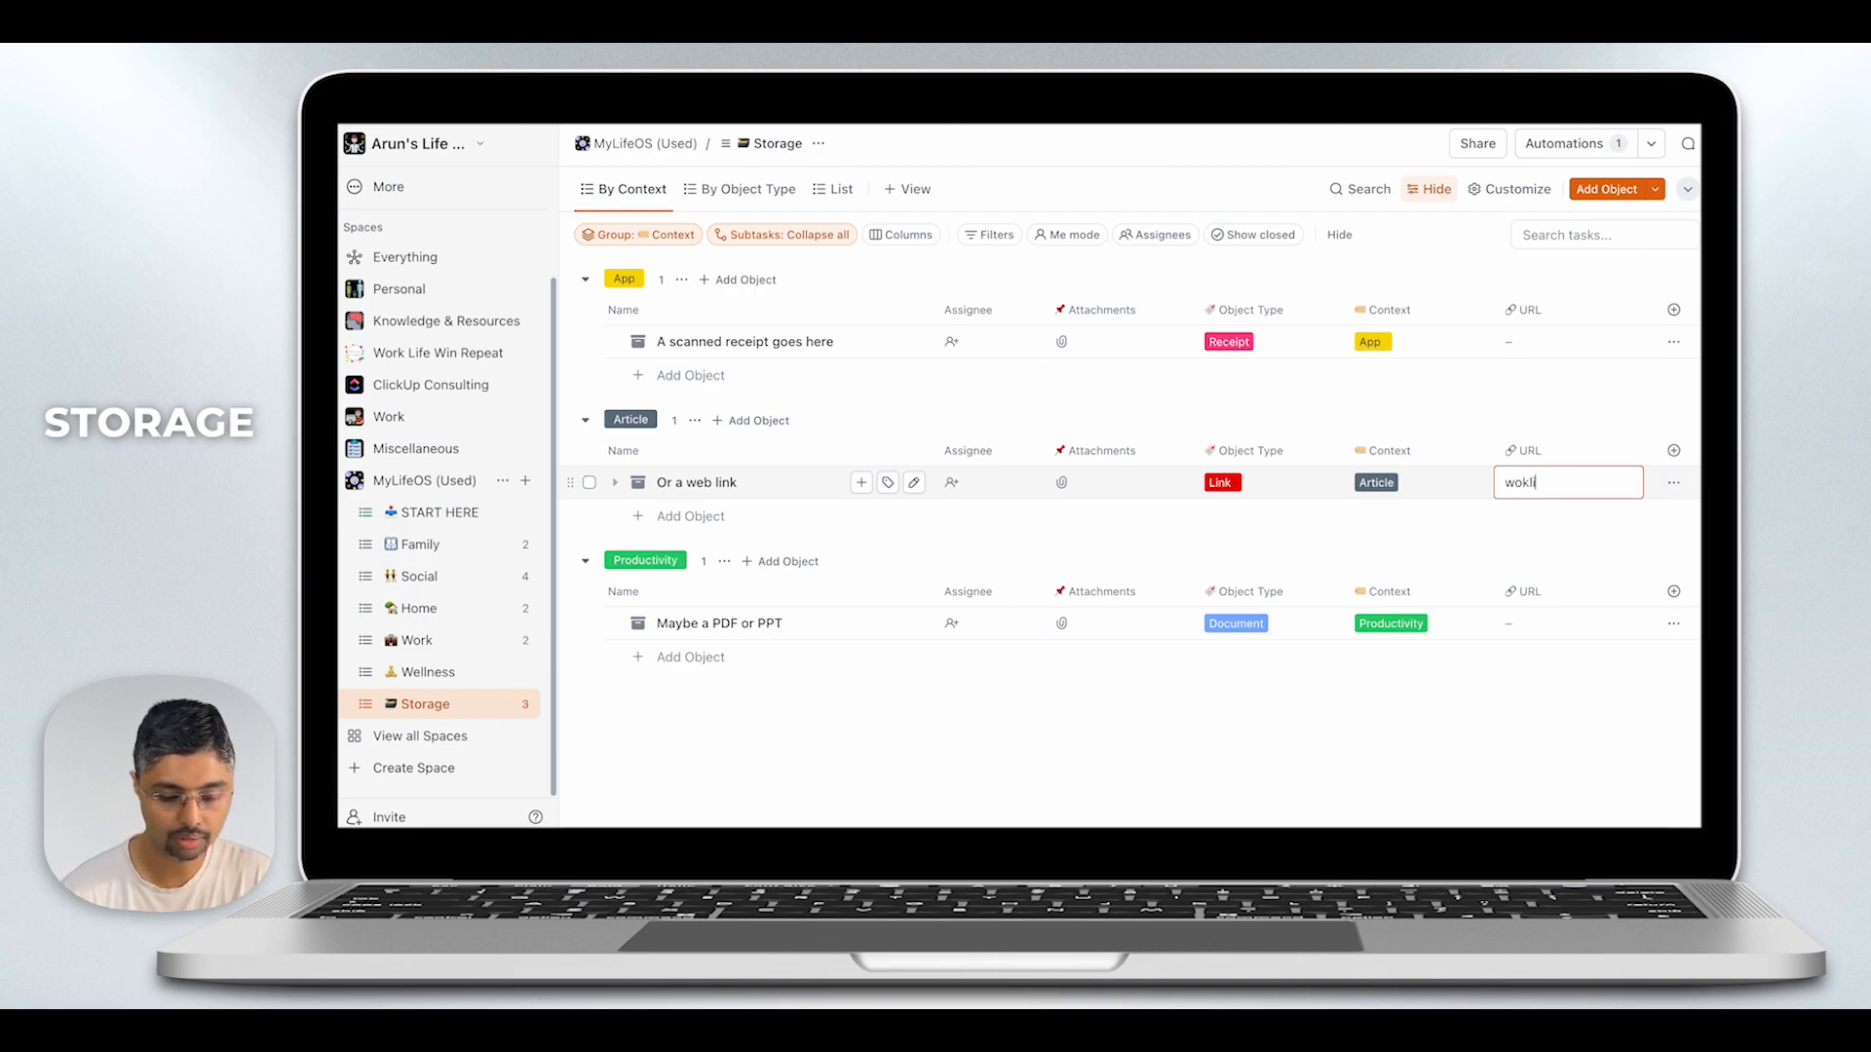
pyautogui.write('fewinrepeat.com')
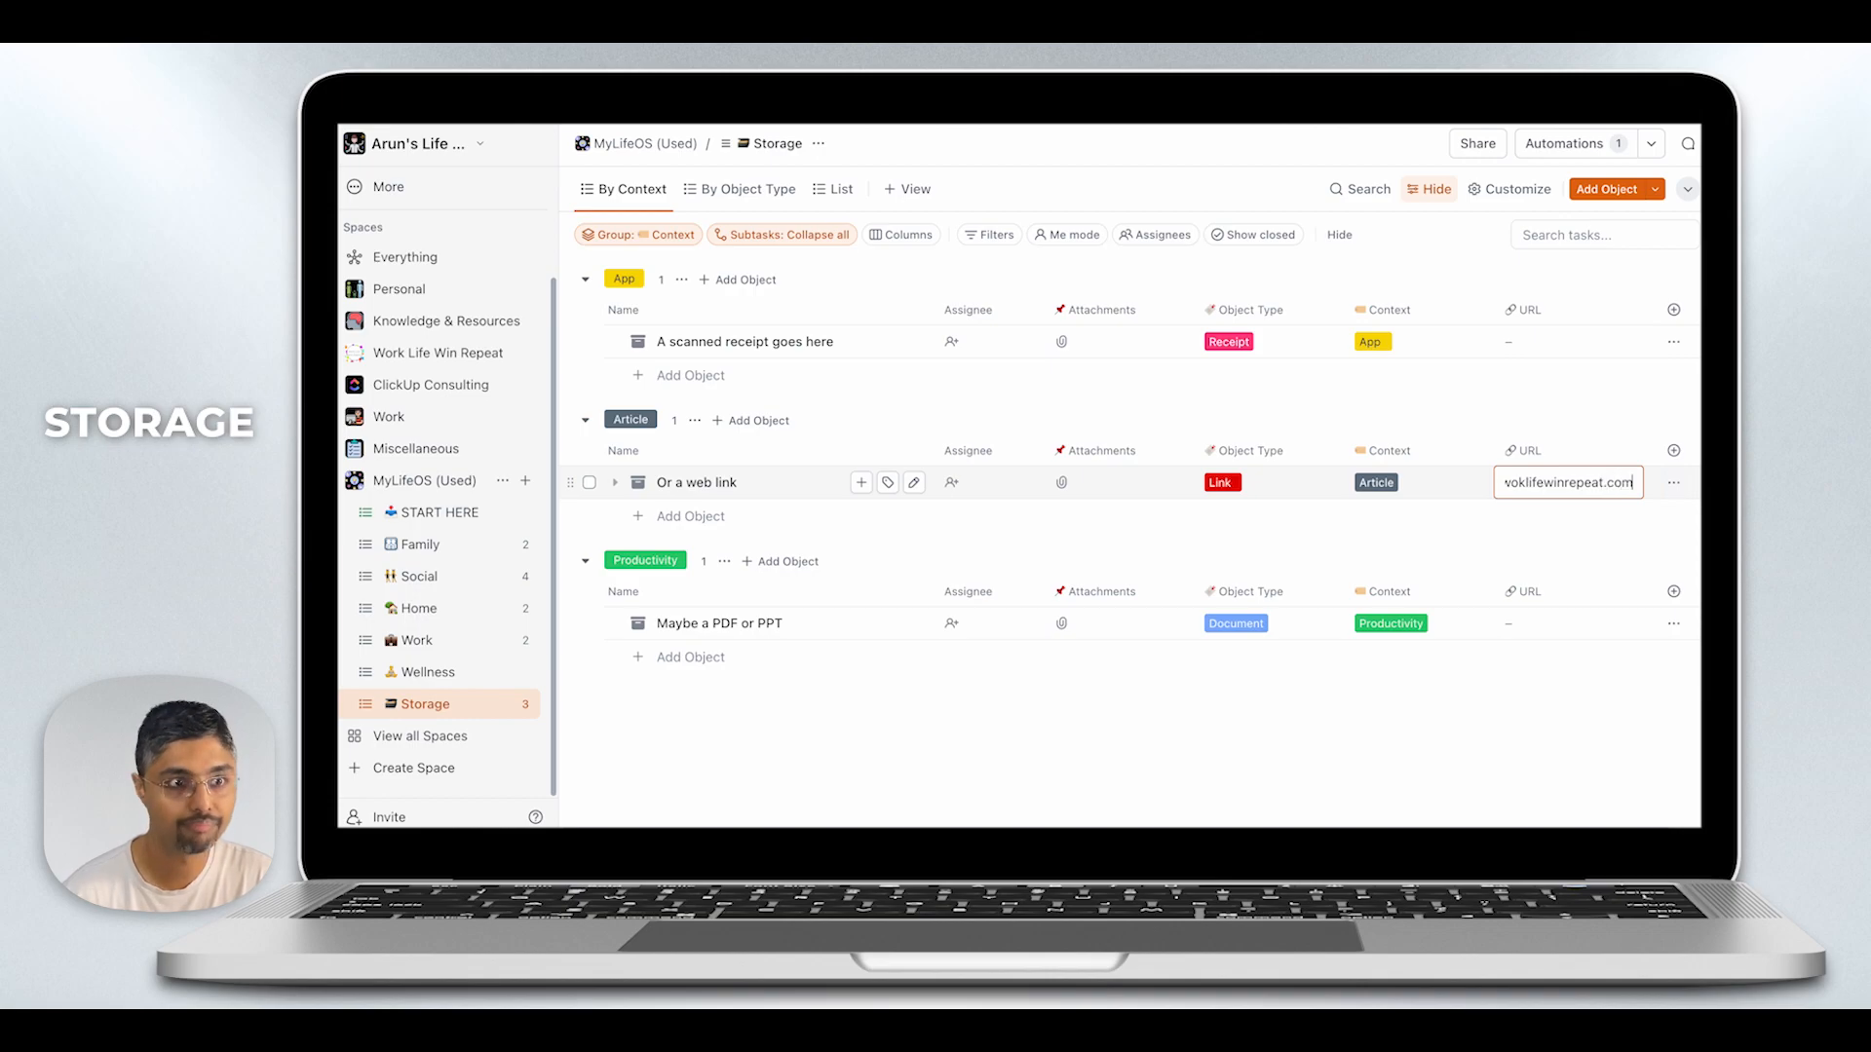
pyautogui.press('Return')
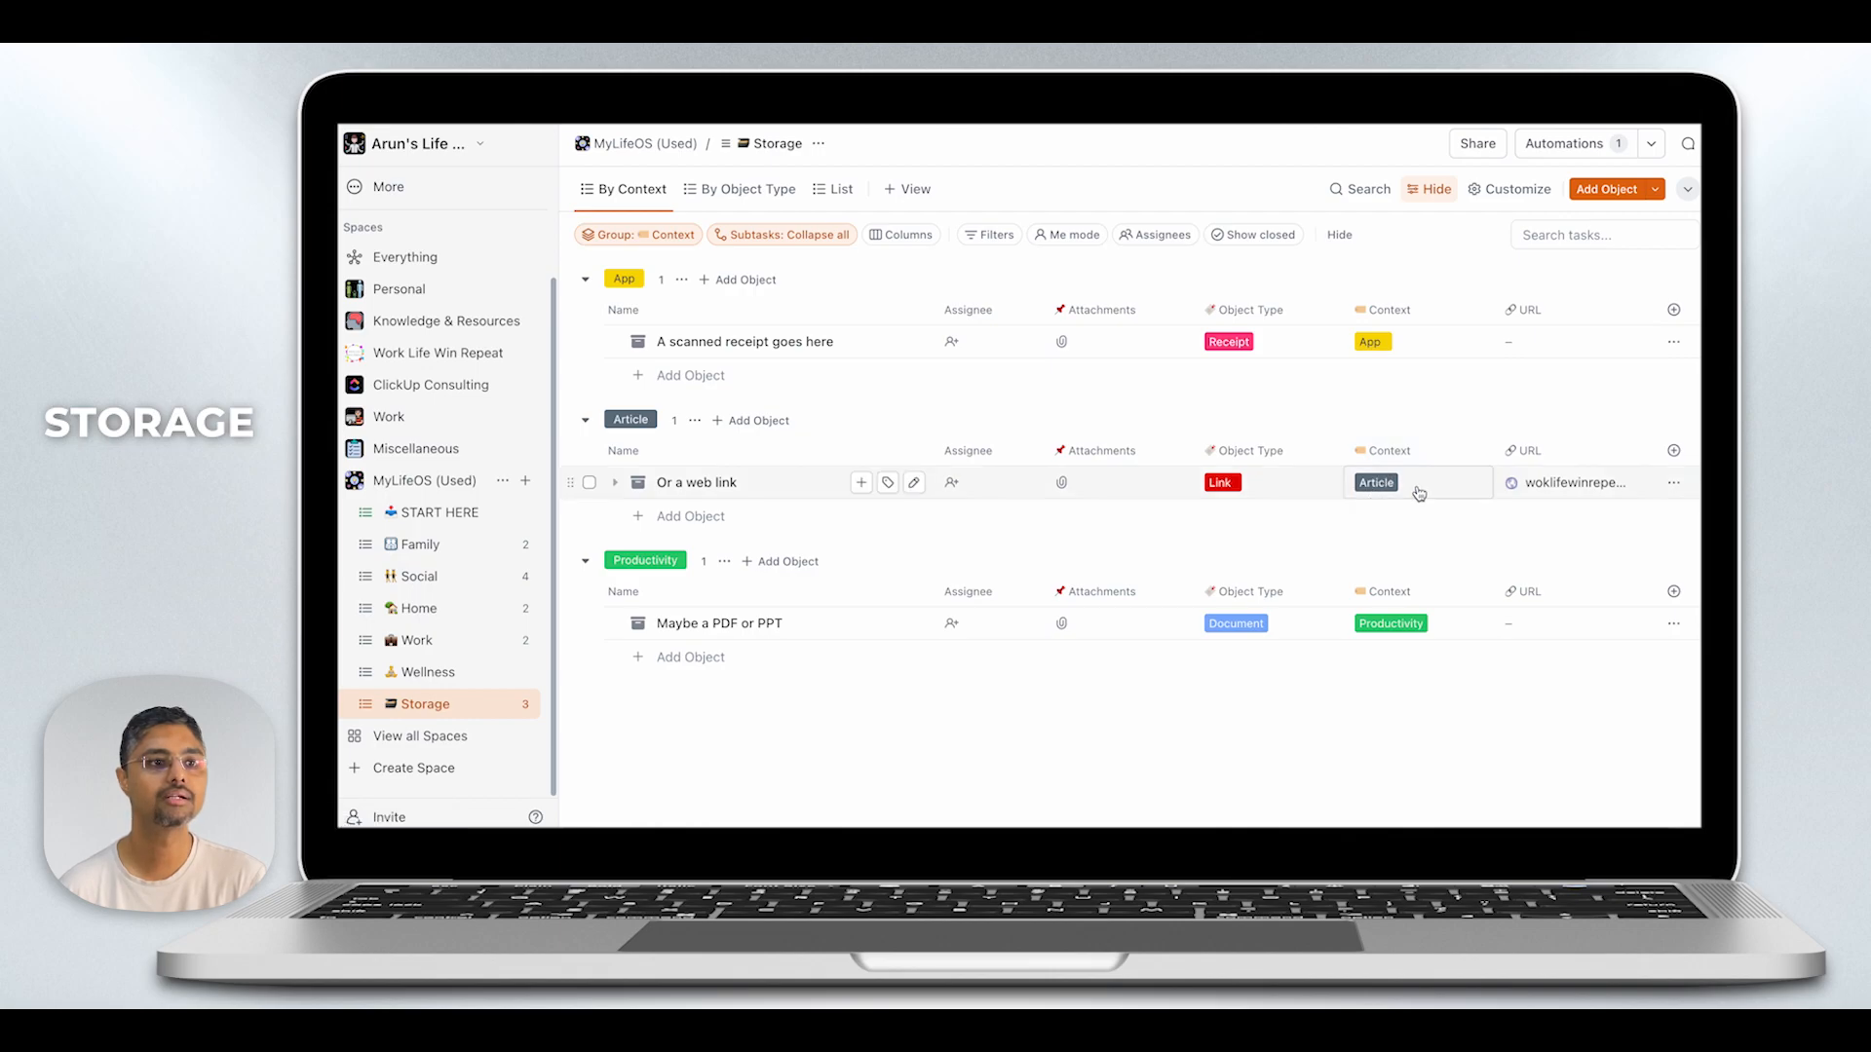
# - Review the Object Type options of "Or a web link" and add Productivity to its Context
pyautogui.click(1274, 489)
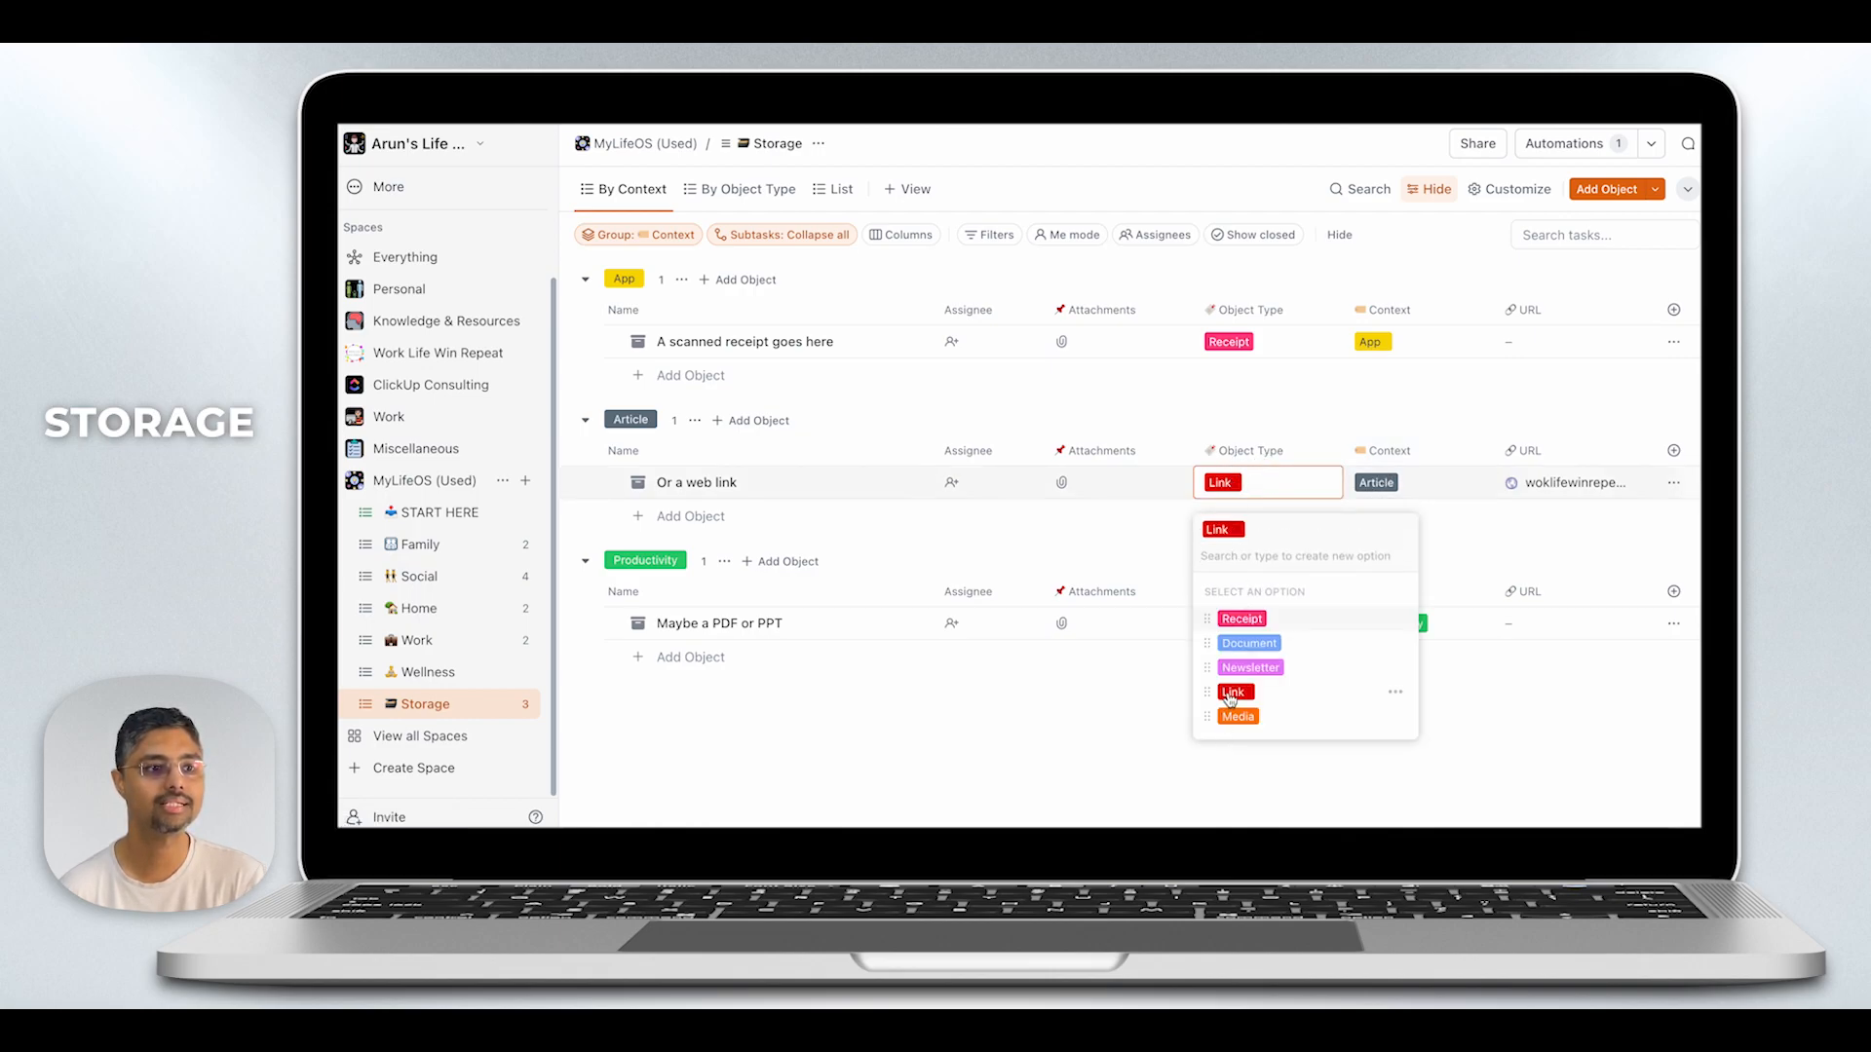
pyautogui.click(1436, 495)
pyautogui.click(1437, 494)
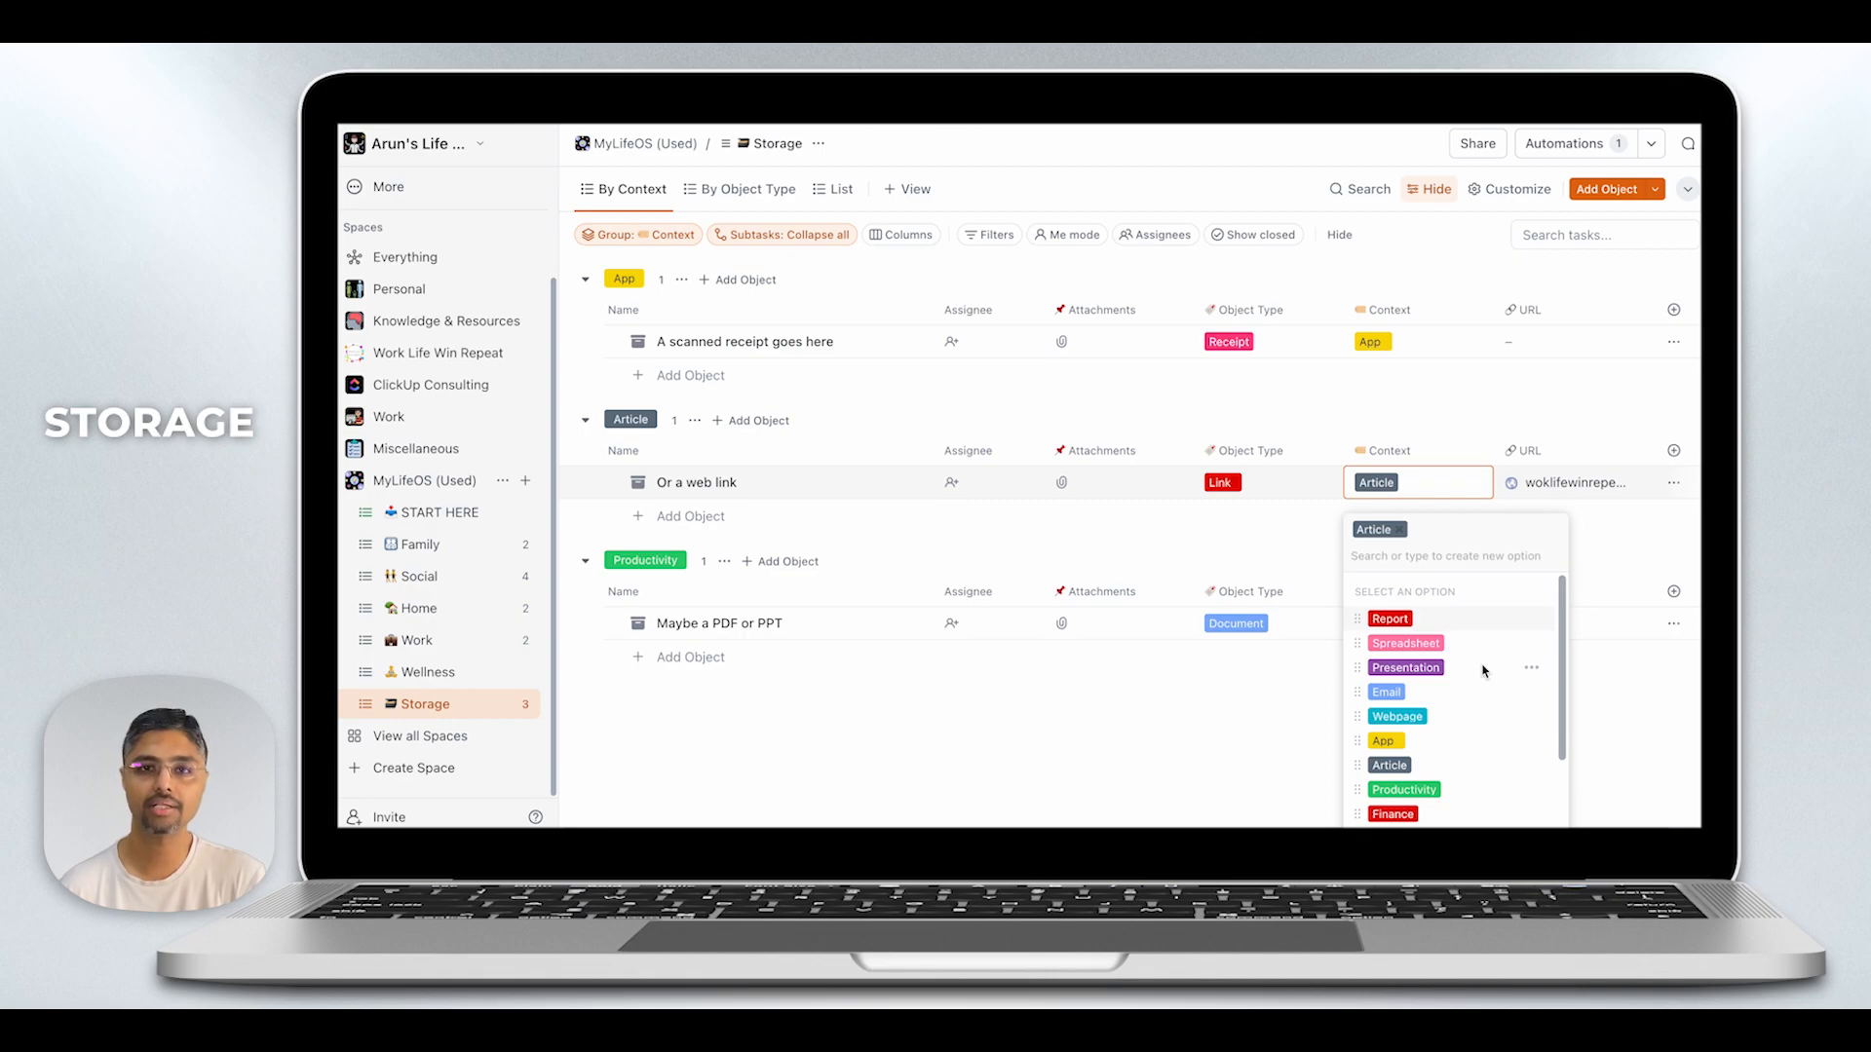
pyautogui.scroll(-2, 1477, 669)
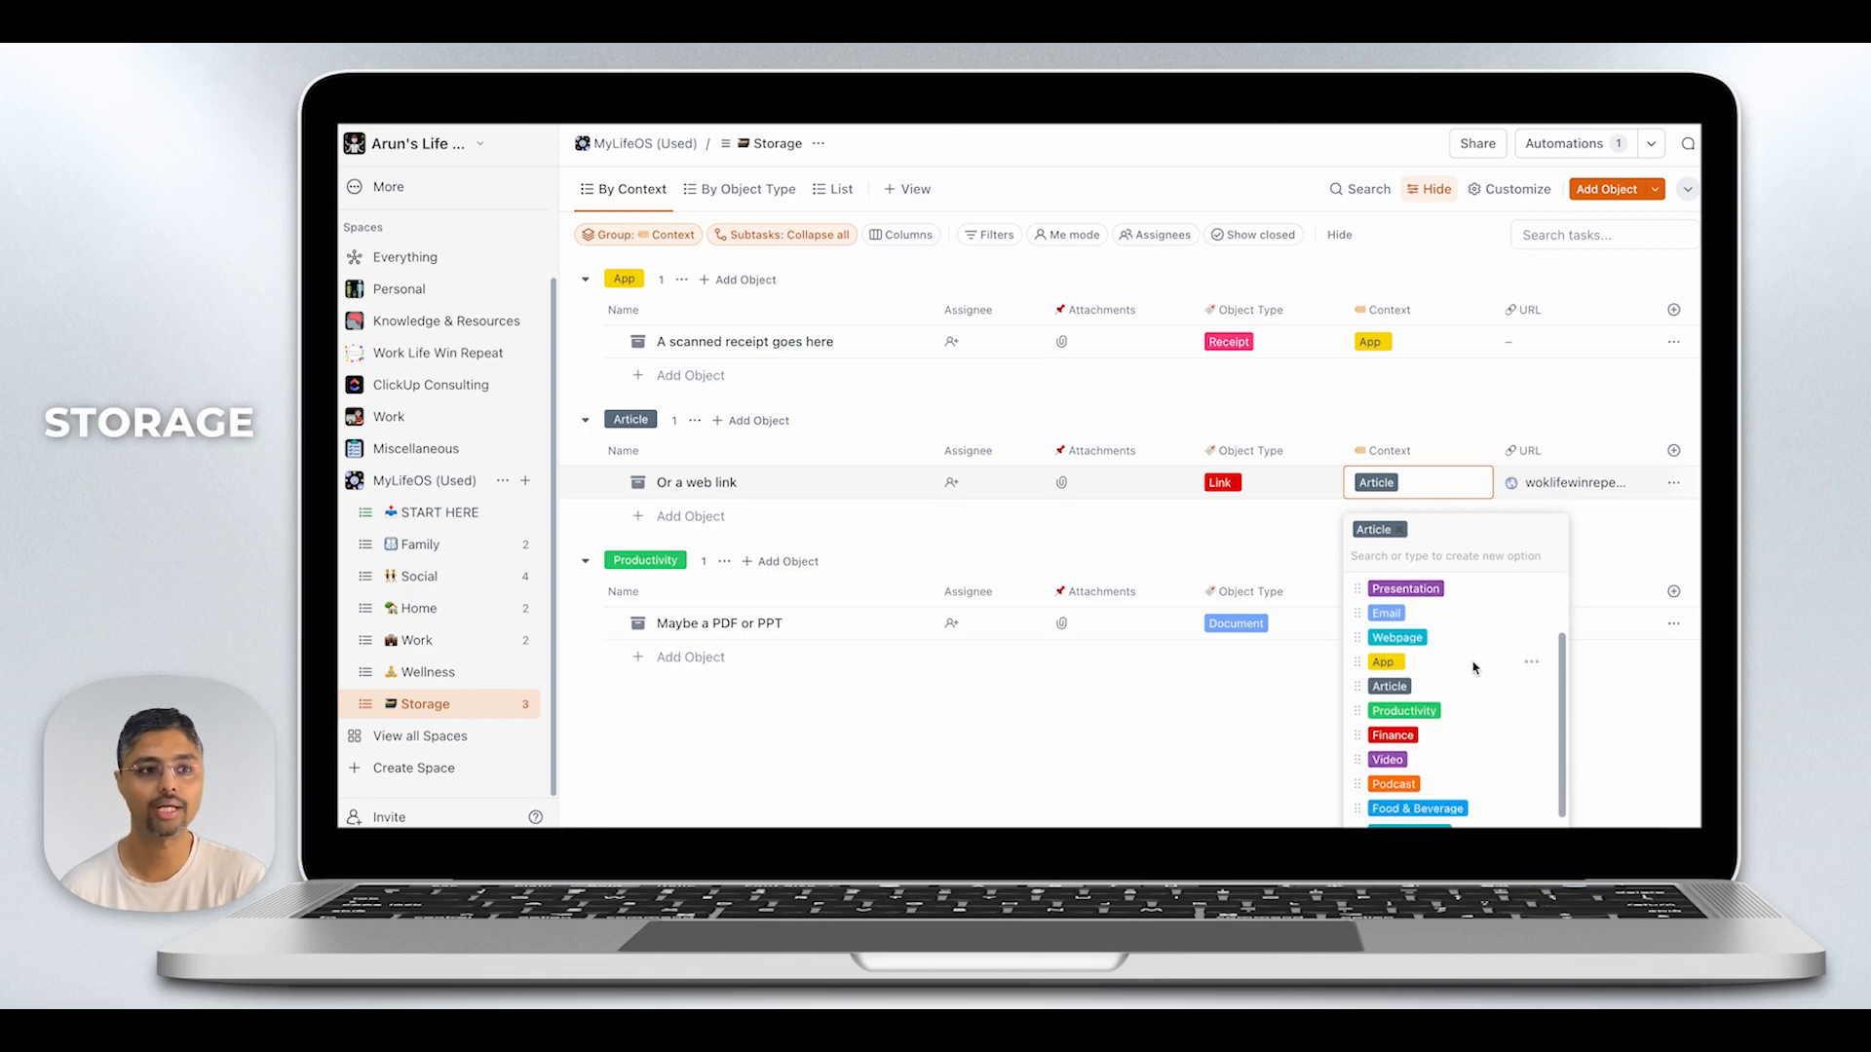
pyautogui.click(1421, 712)
pyautogui.press('Escape')
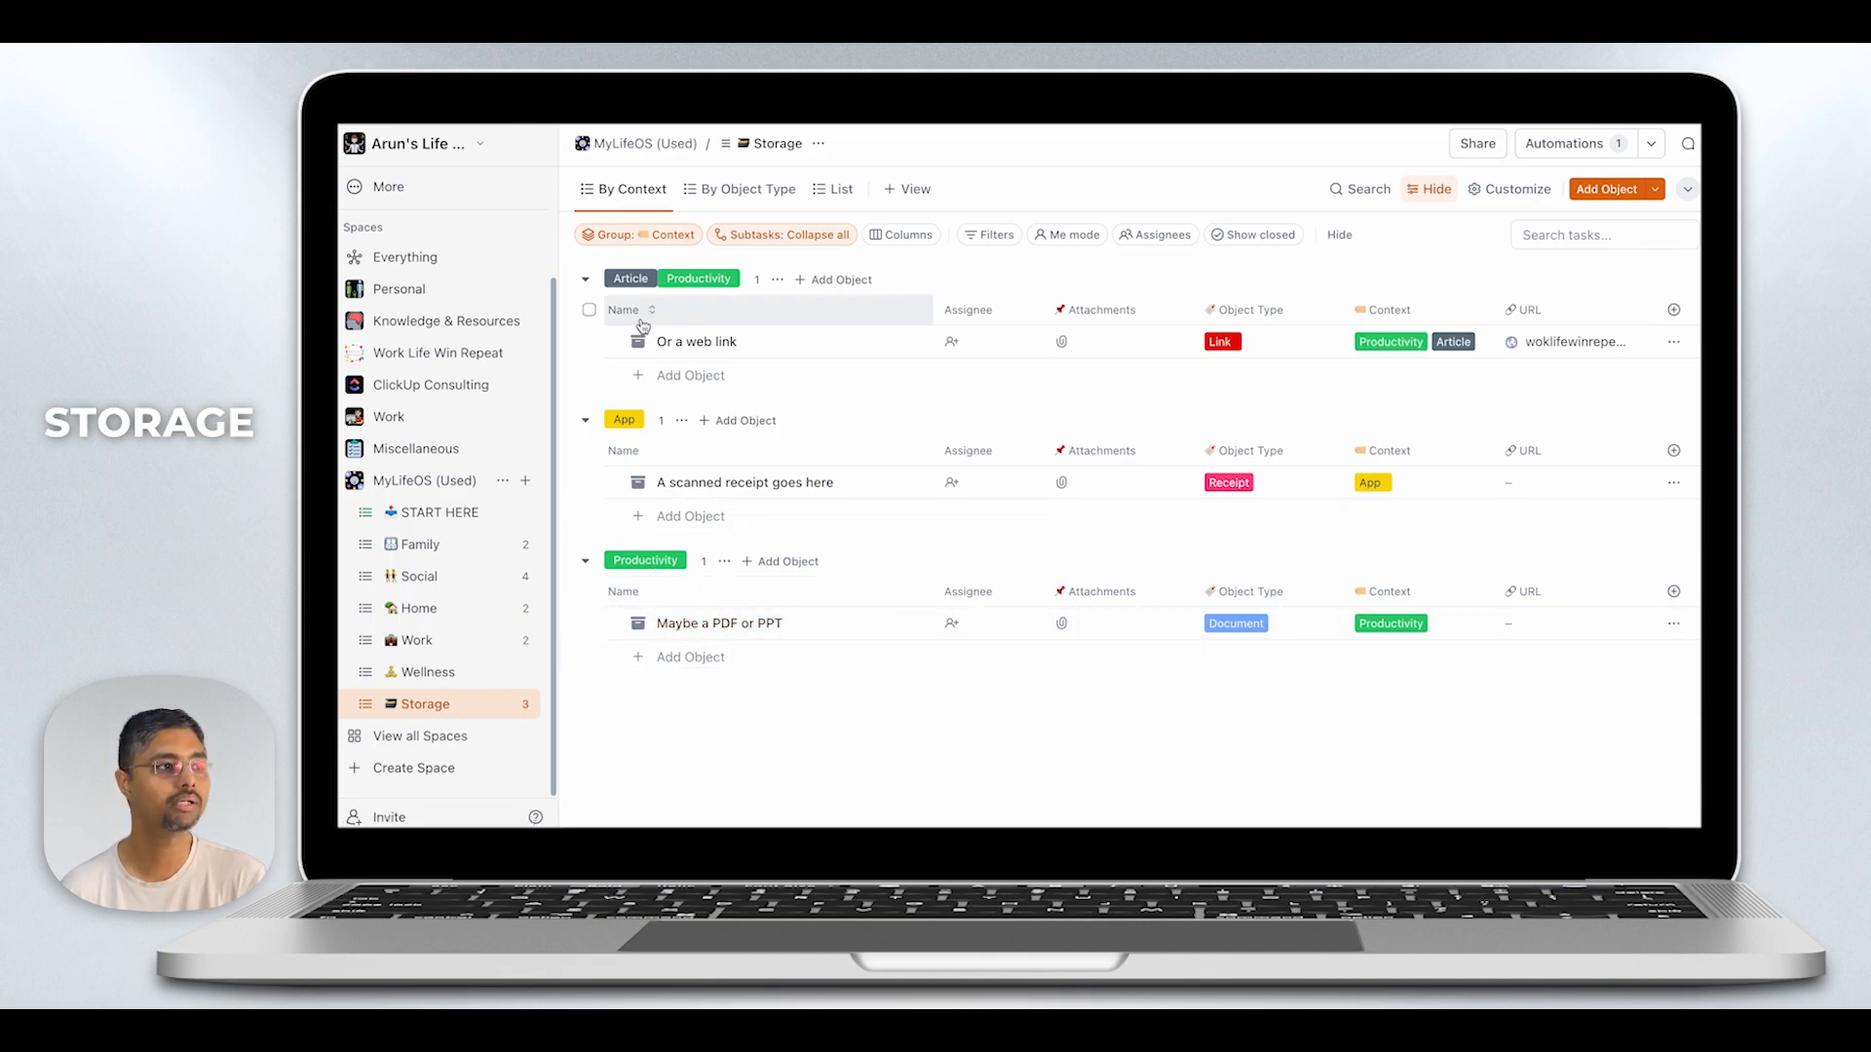
# - Start a new object in the Storage list and name it "Web highlight"
pyautogui.click(1606, 189)
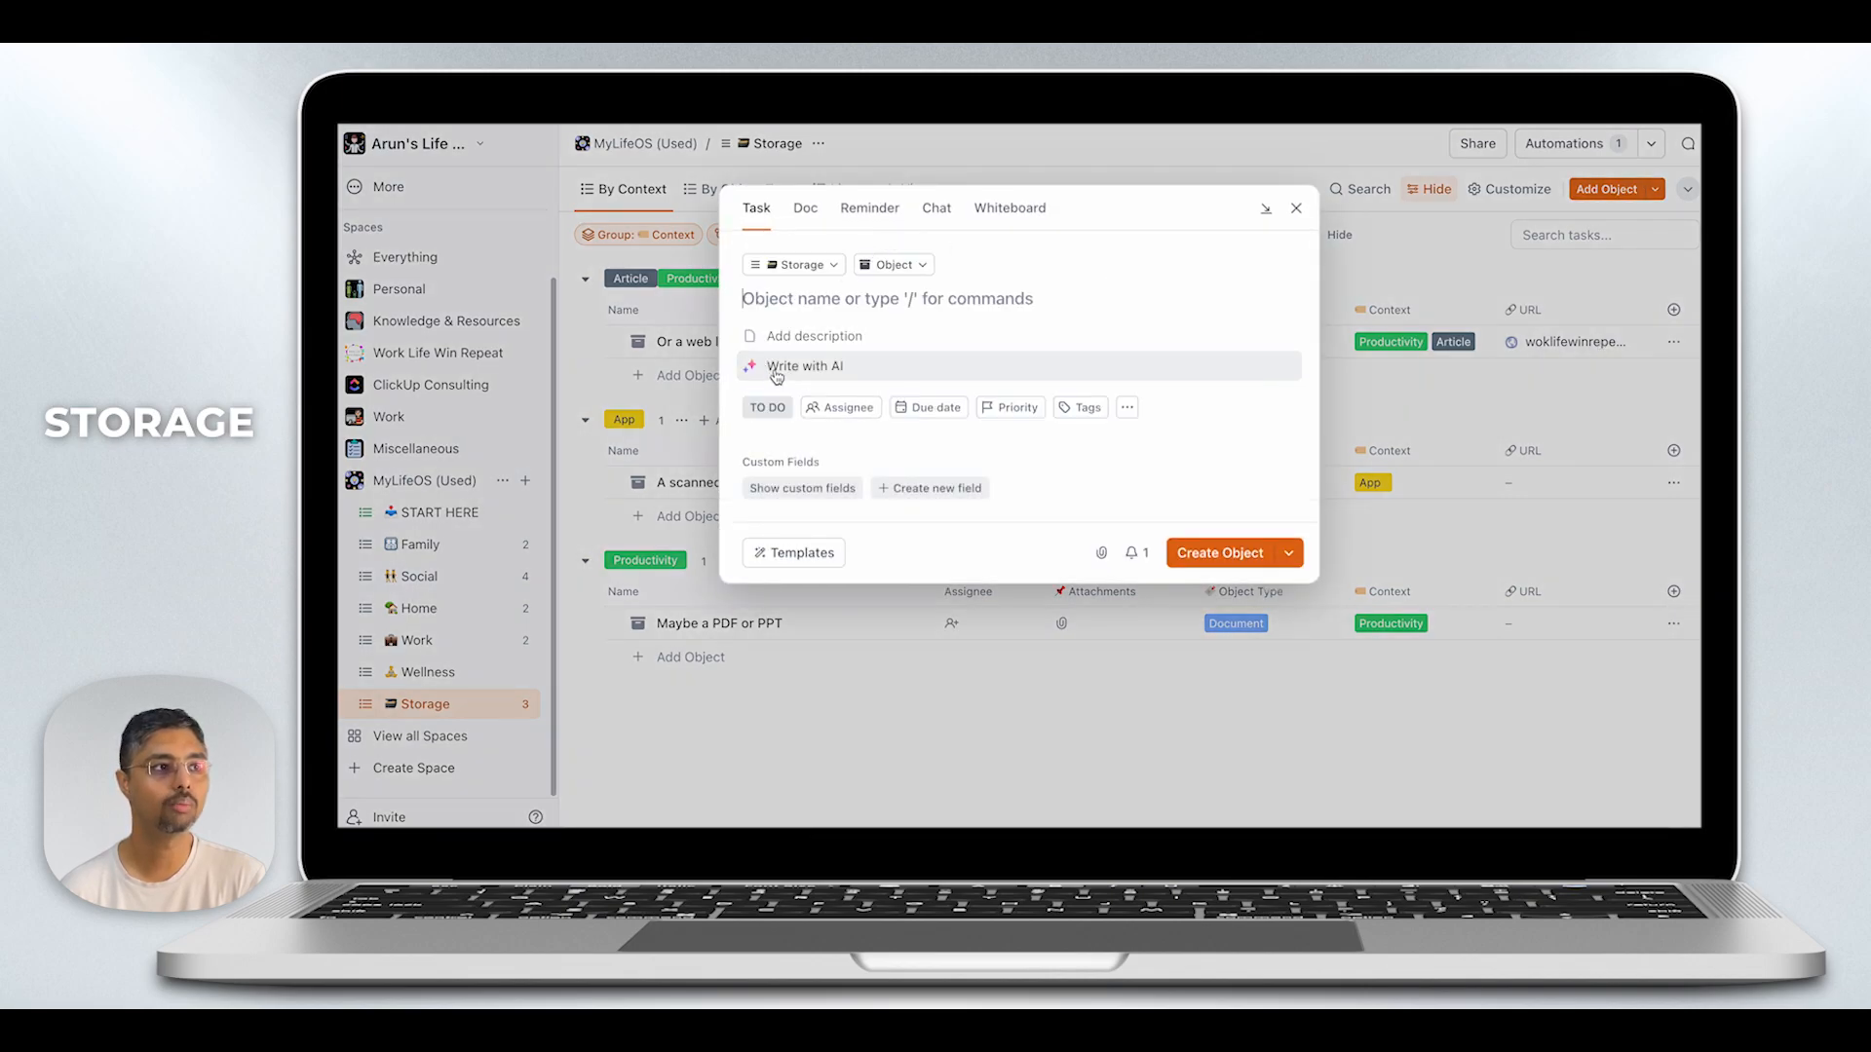
pyautogui.click(782, 298)
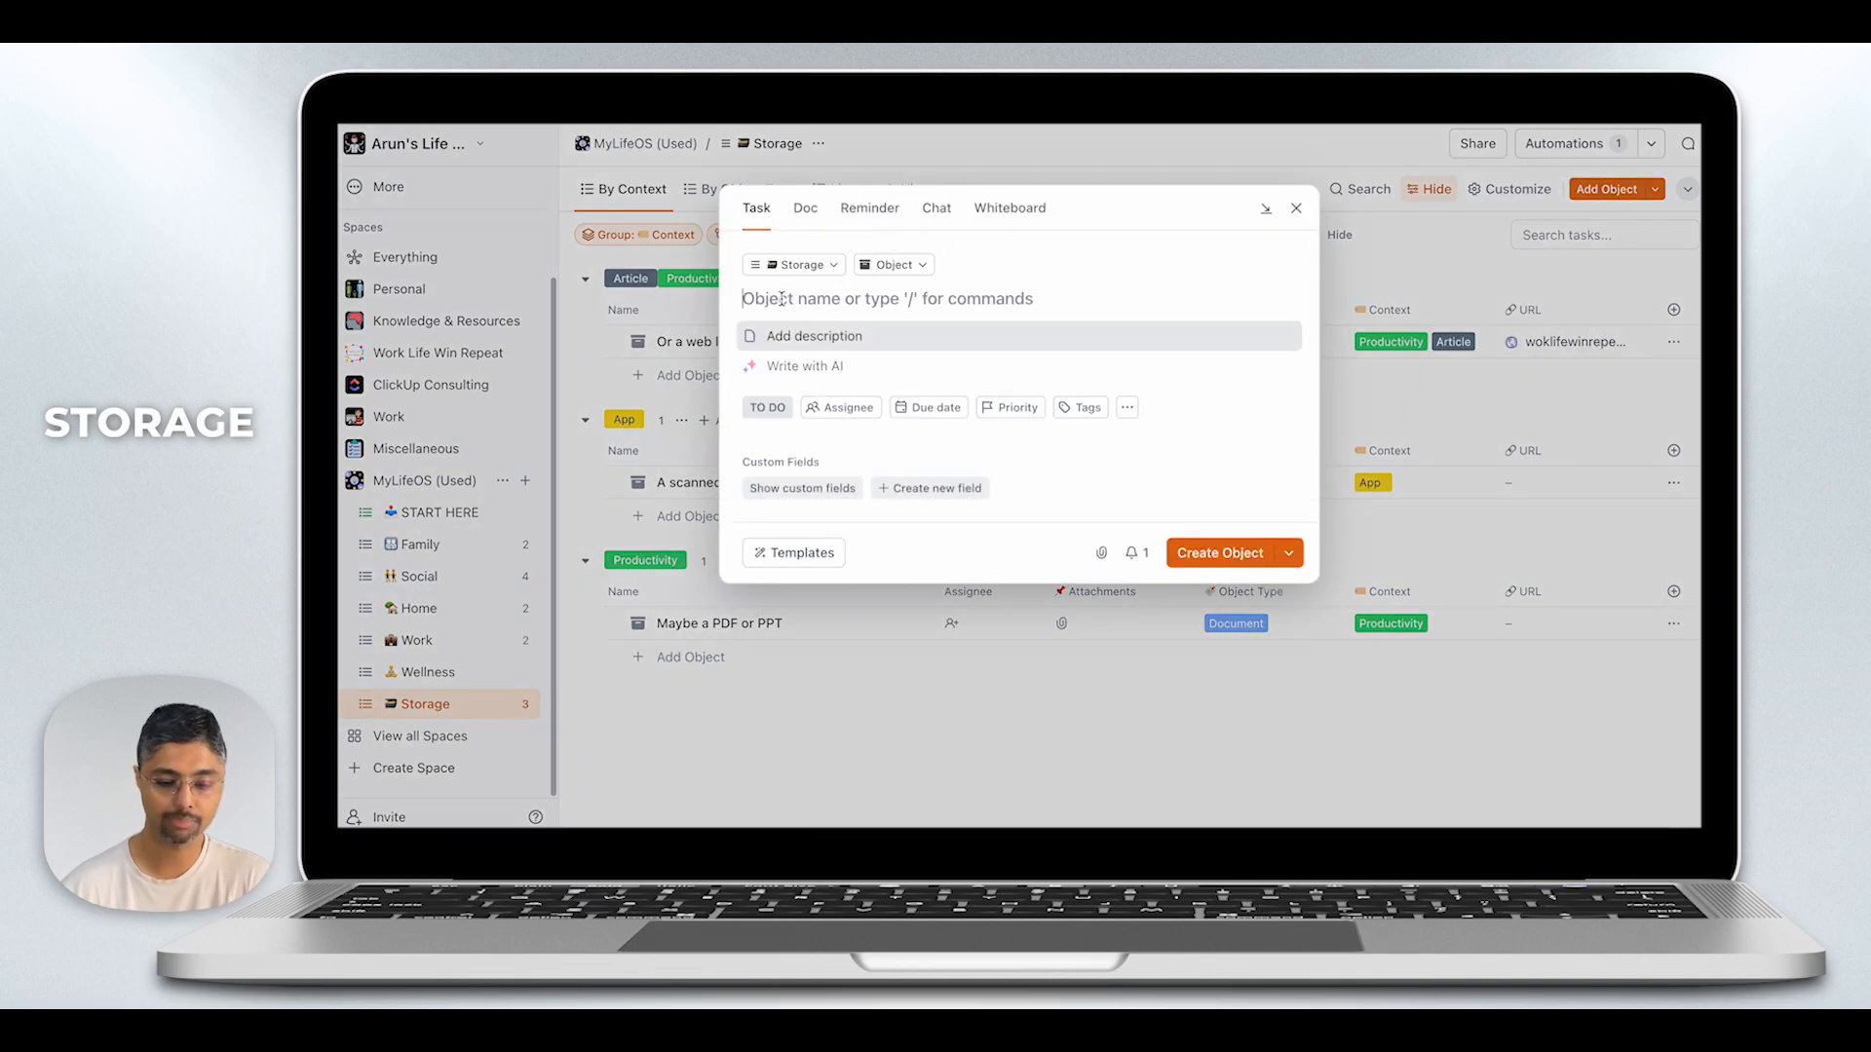
pyautogui.write('We')
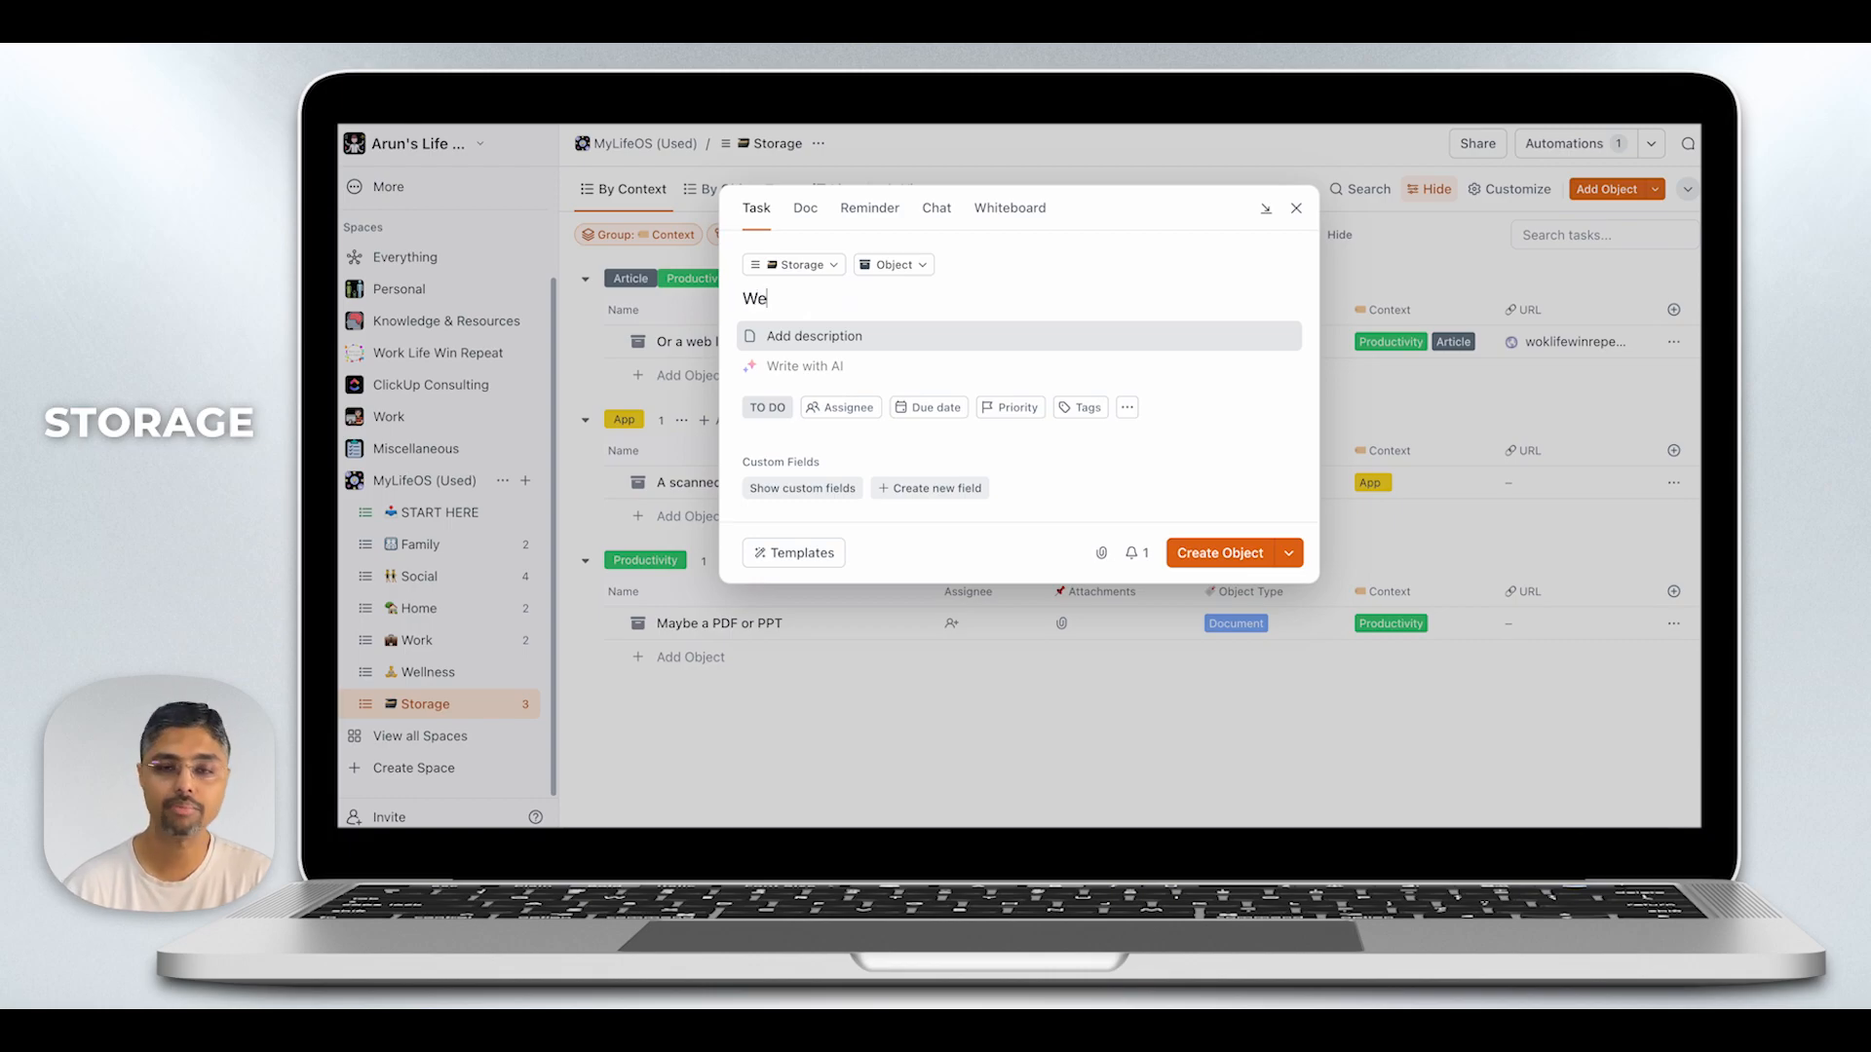
pyautogui.write('b highlight')
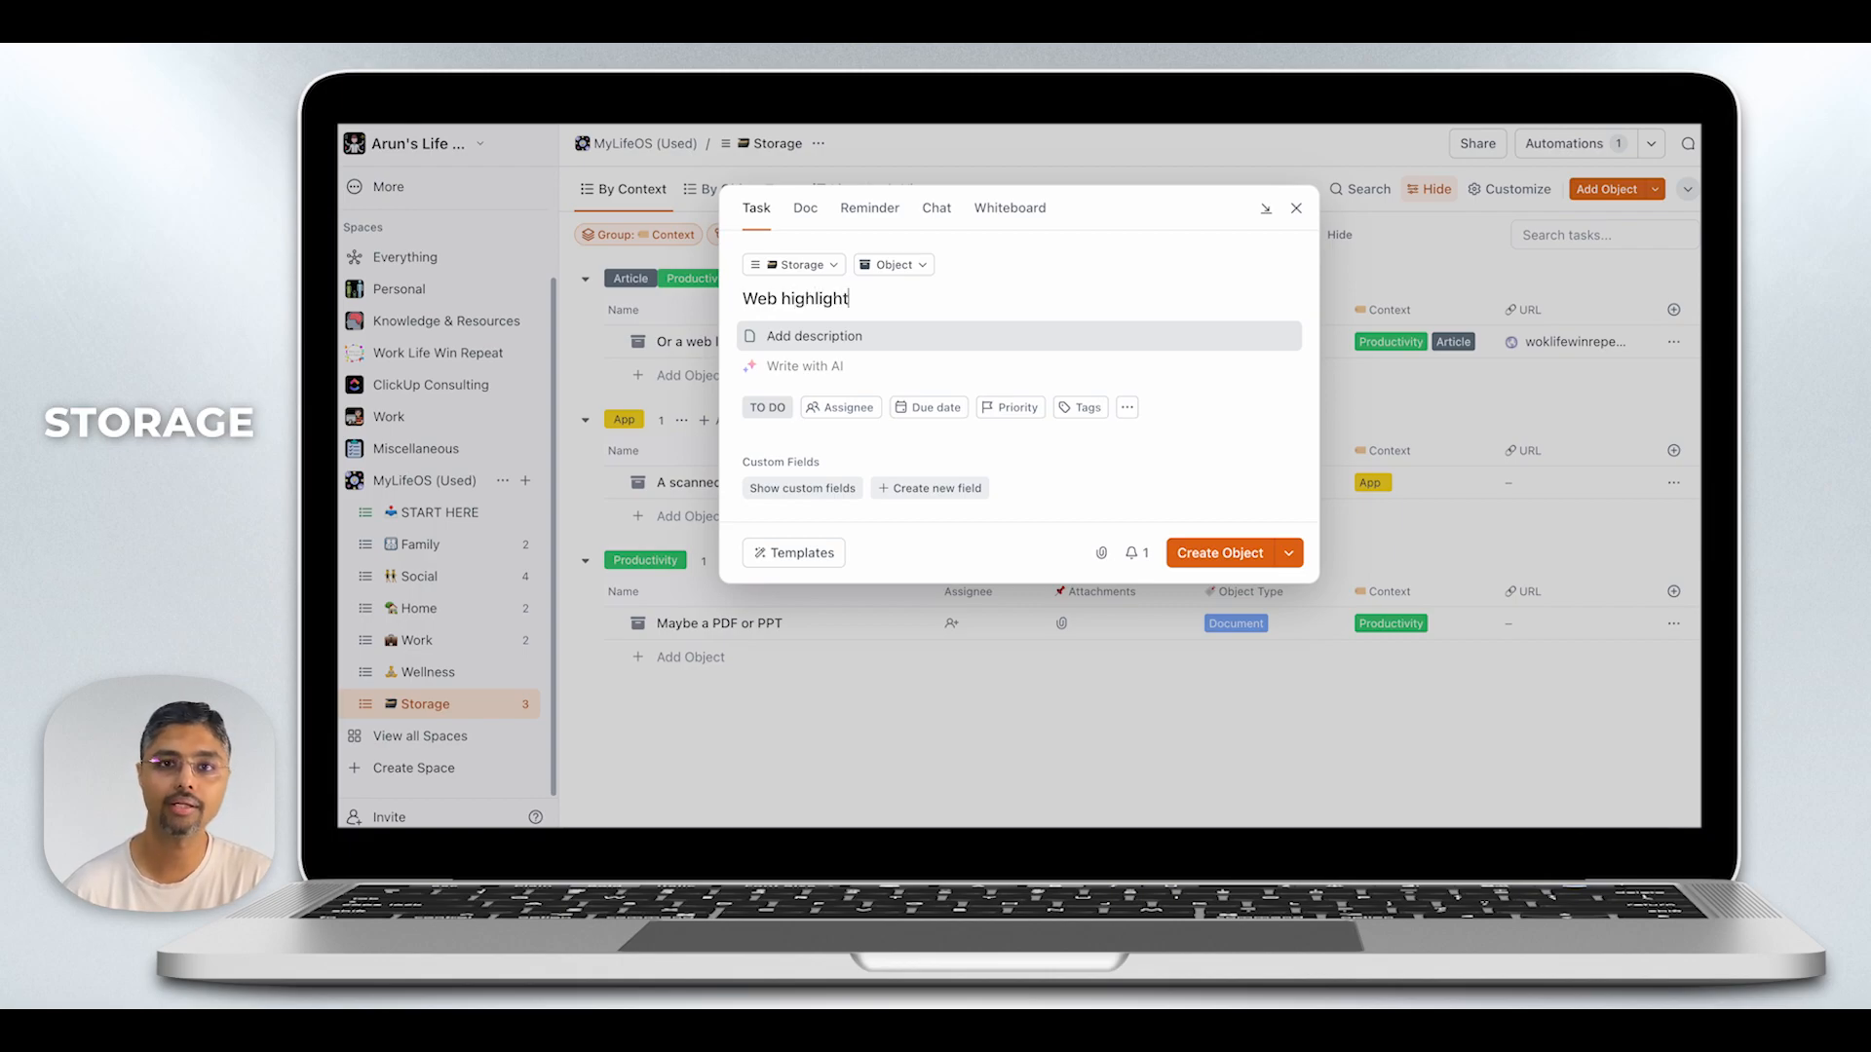
# - Give the new object the description "Tool to record your screen. Read more before buying it" and create it
pyautogui.click(820, 335)
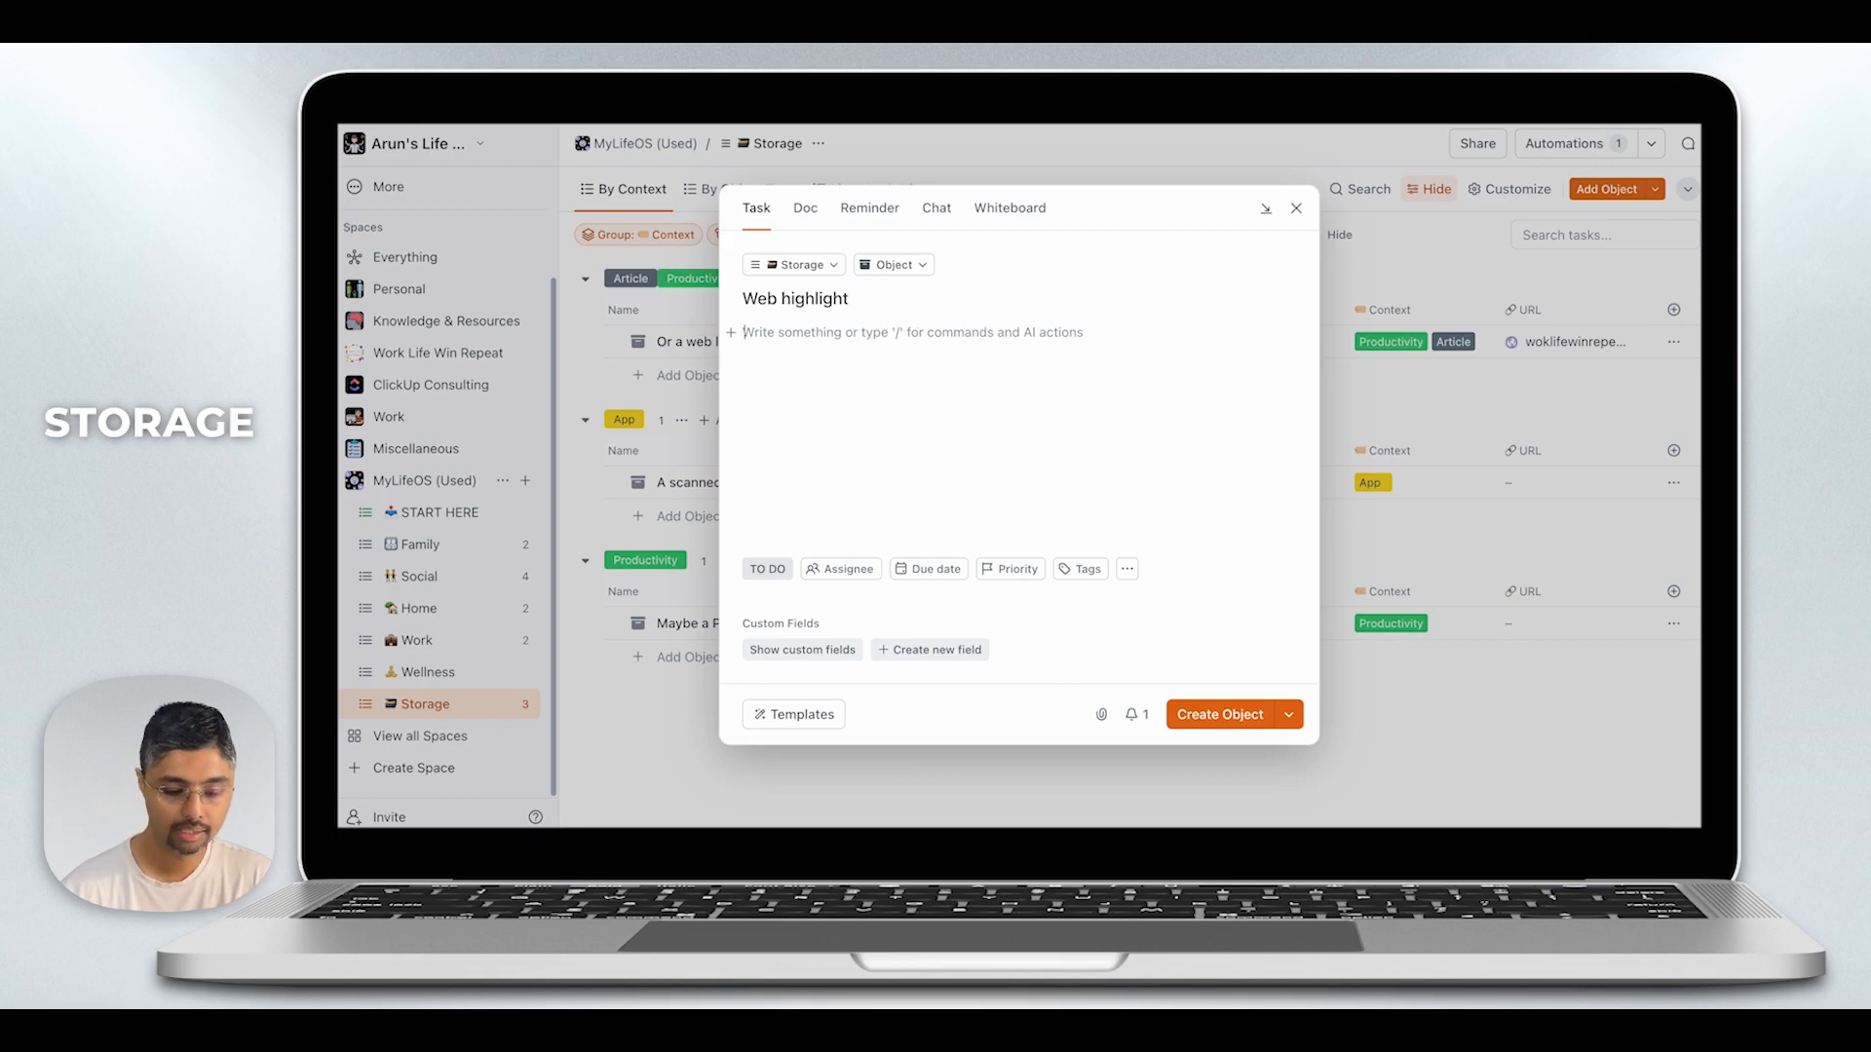
pyautogui.write('Tool to rec')
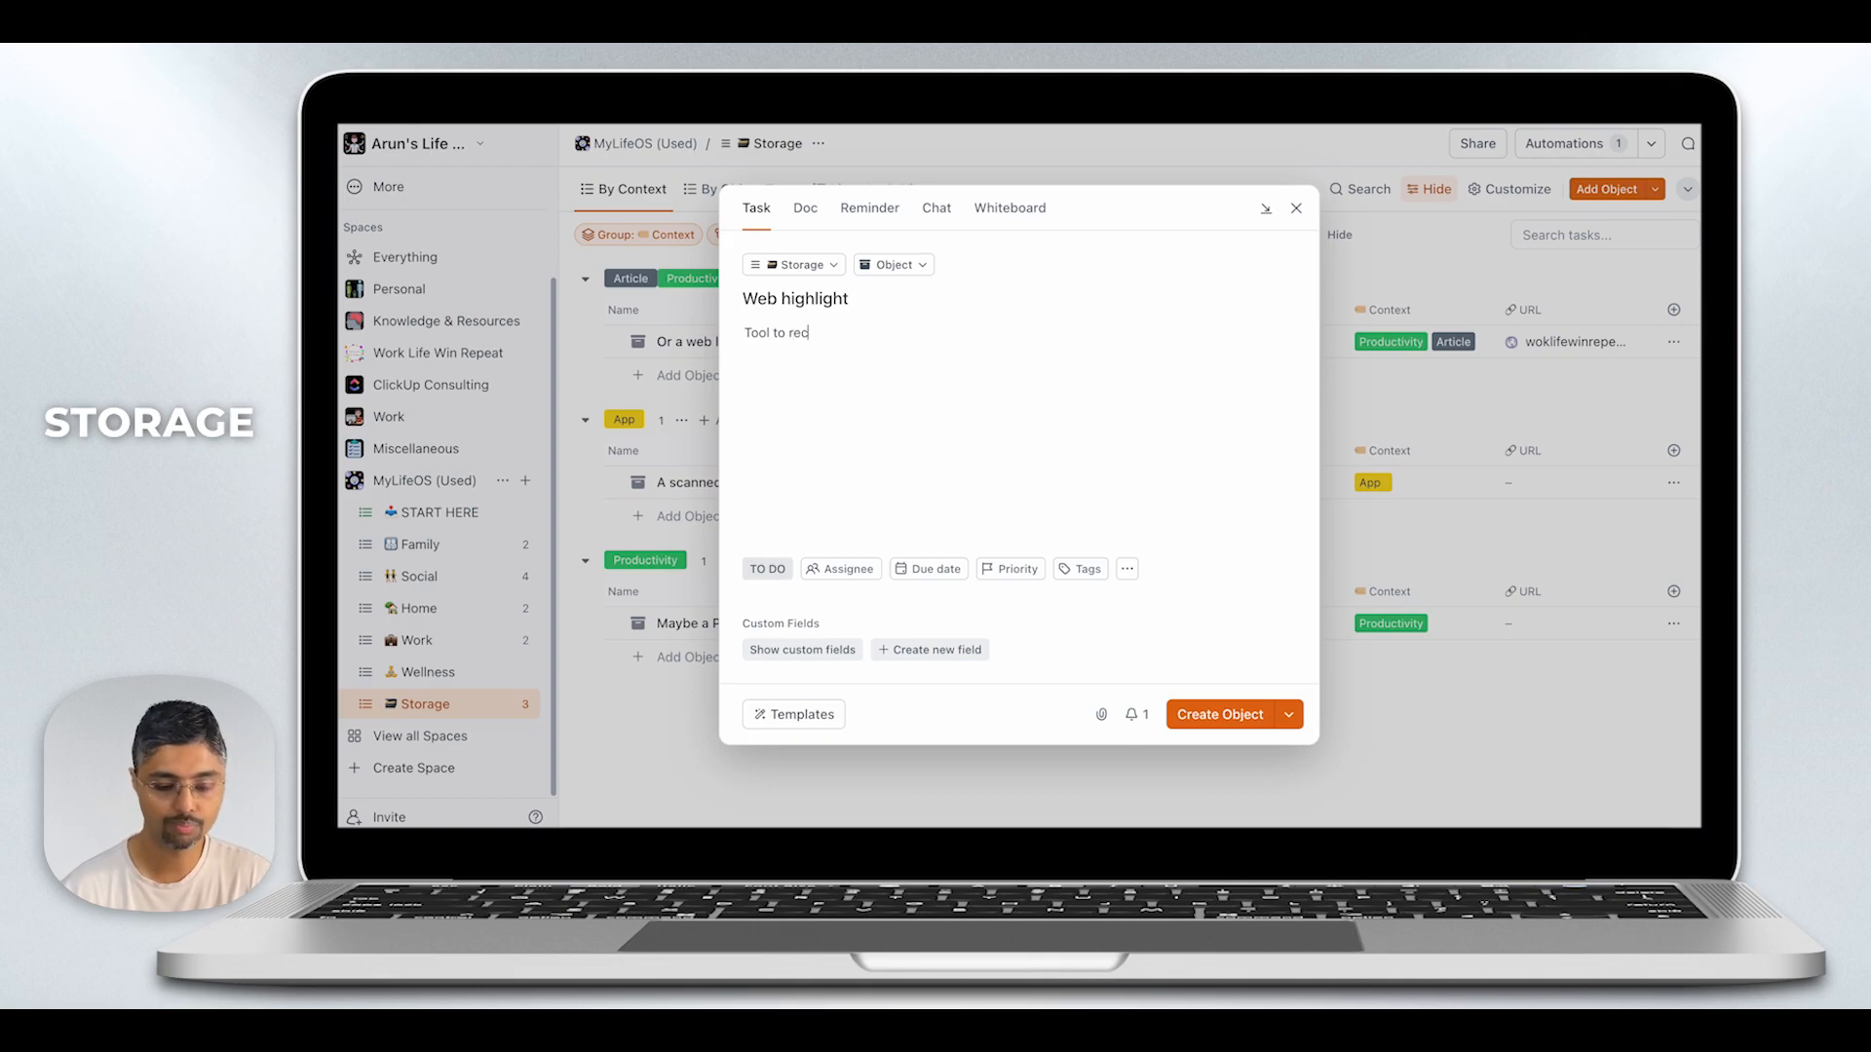
pyautogui.write('ord your s')
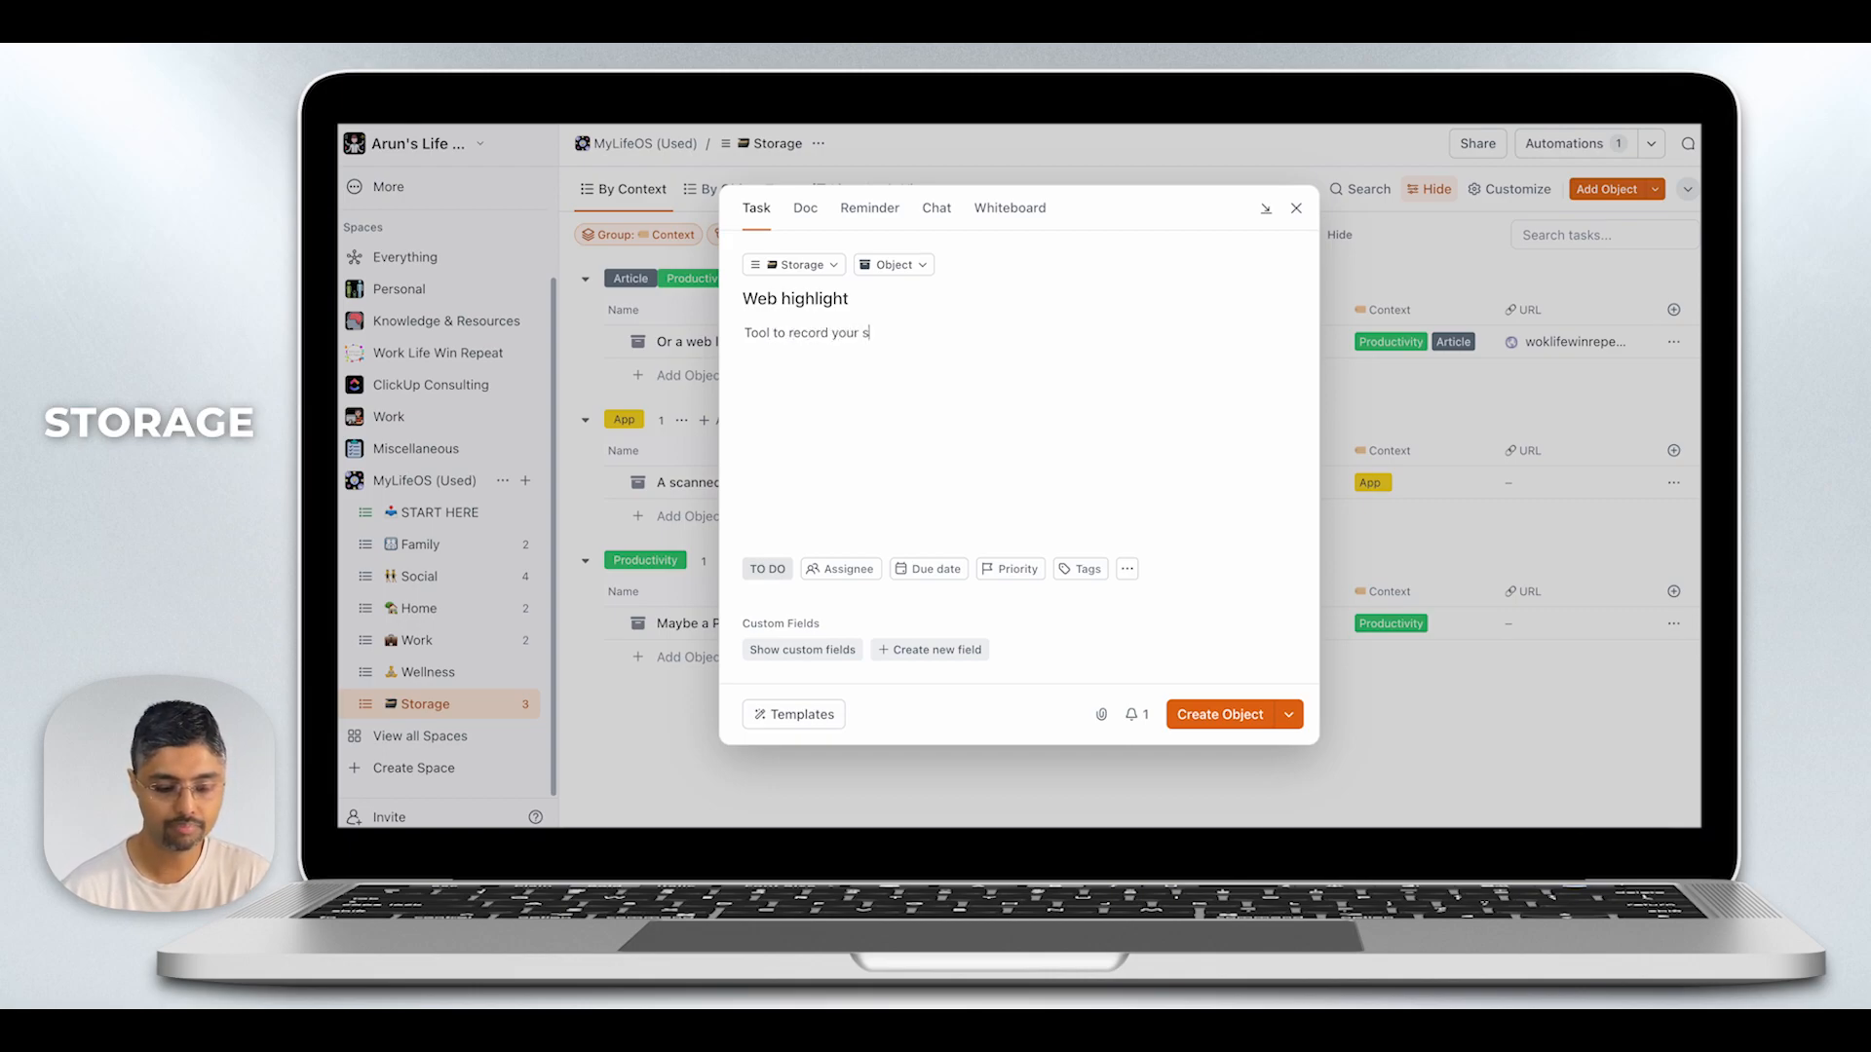
pyautogui.write('creen.')
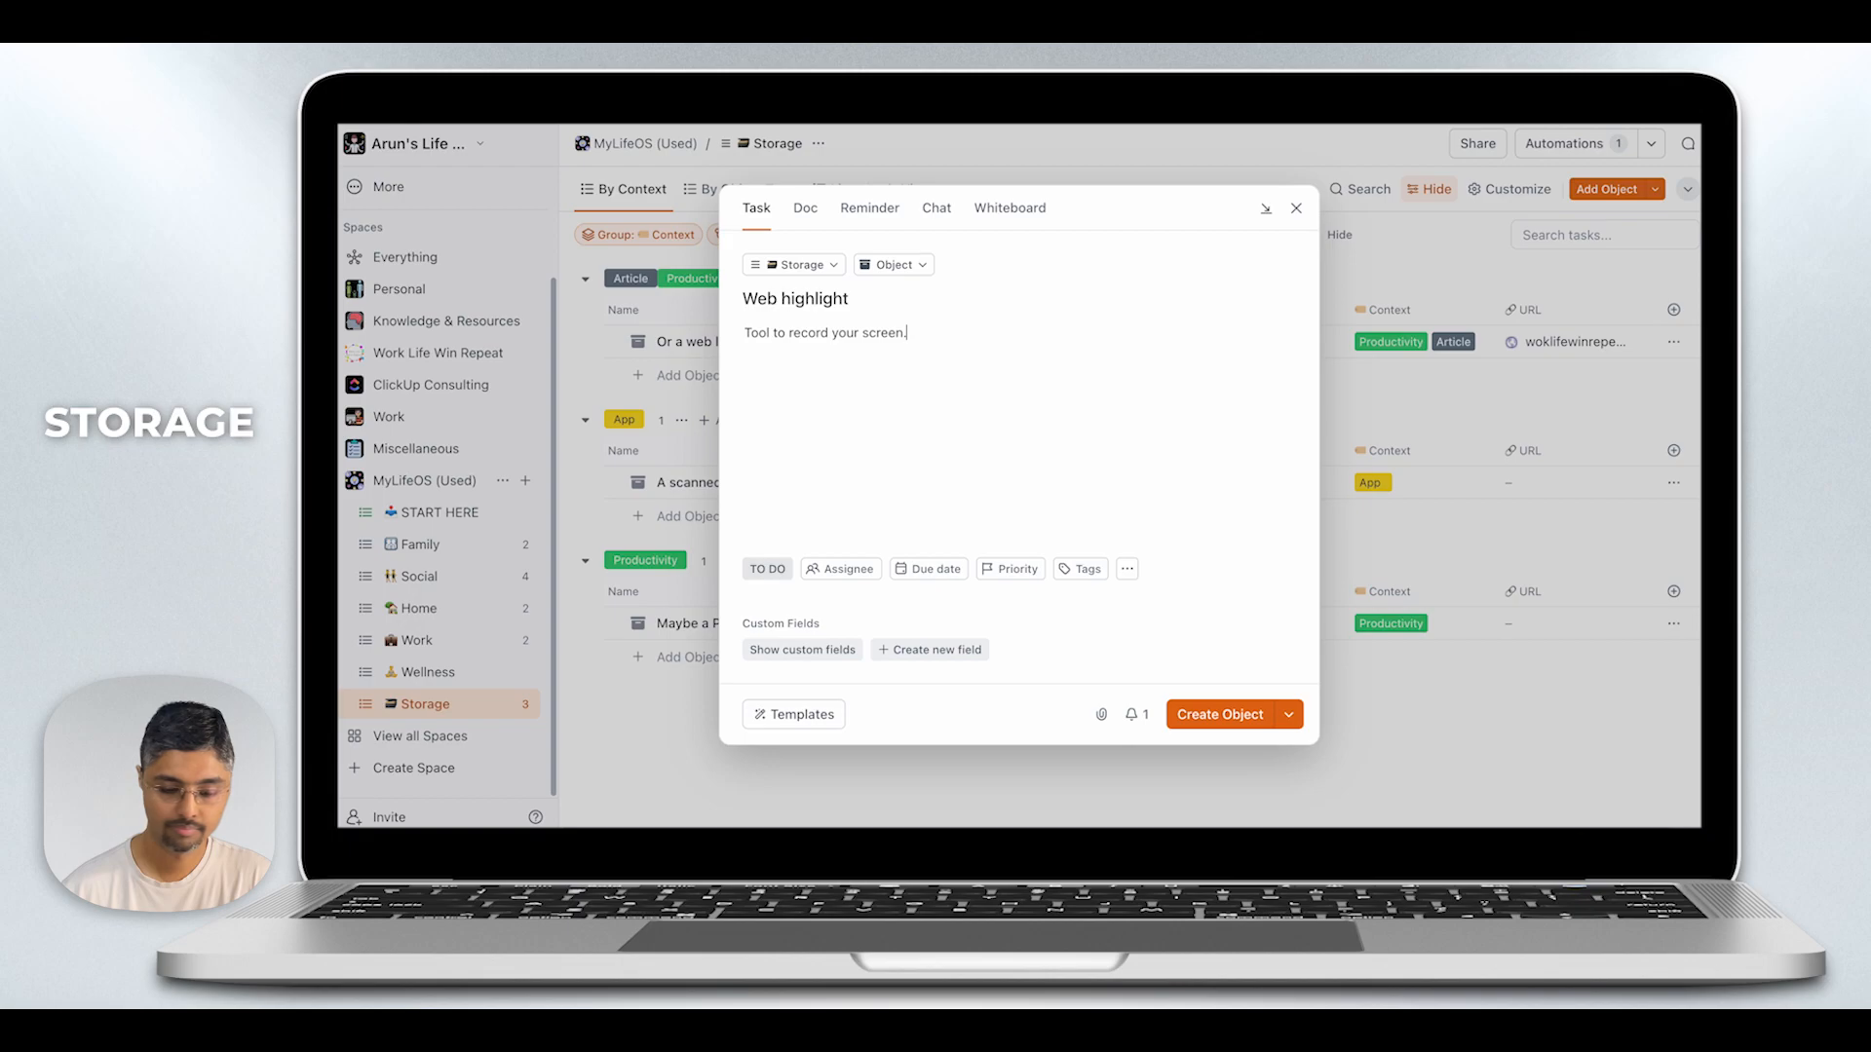
pyautogui.write(' Read more')
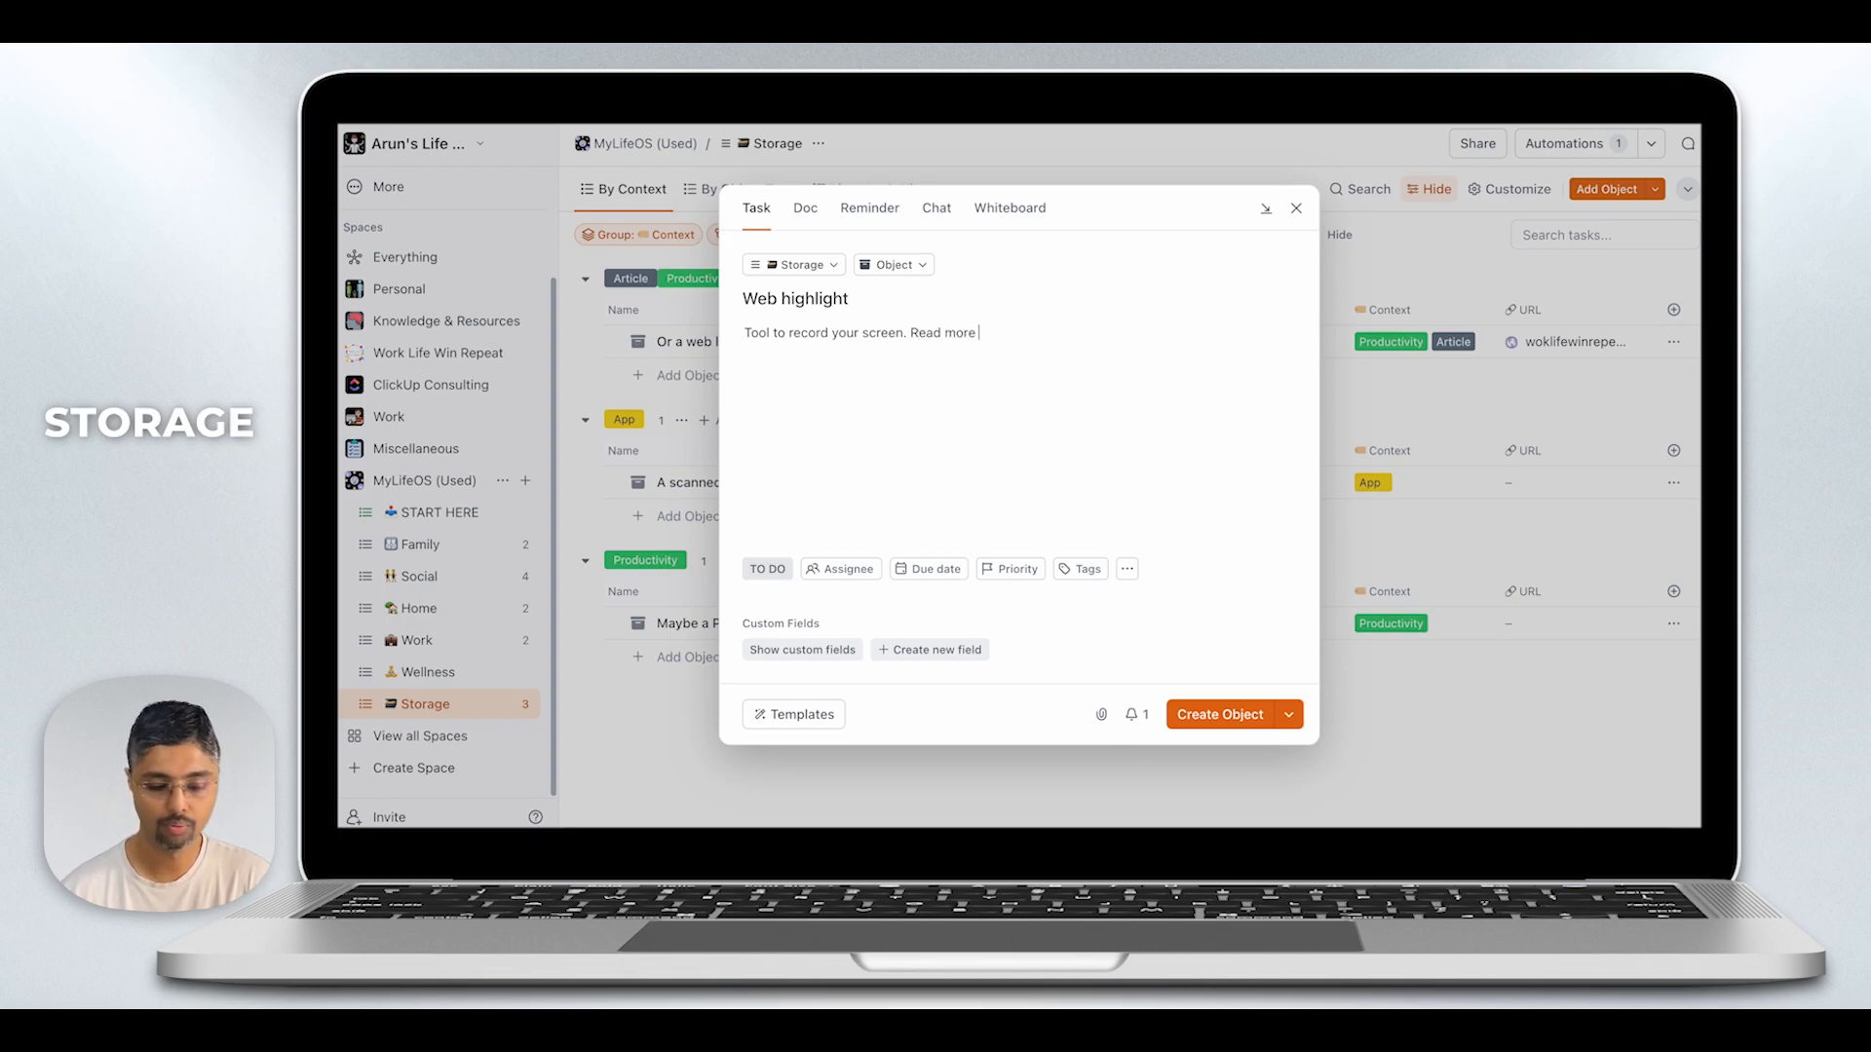
pyautogui.write(' before b')
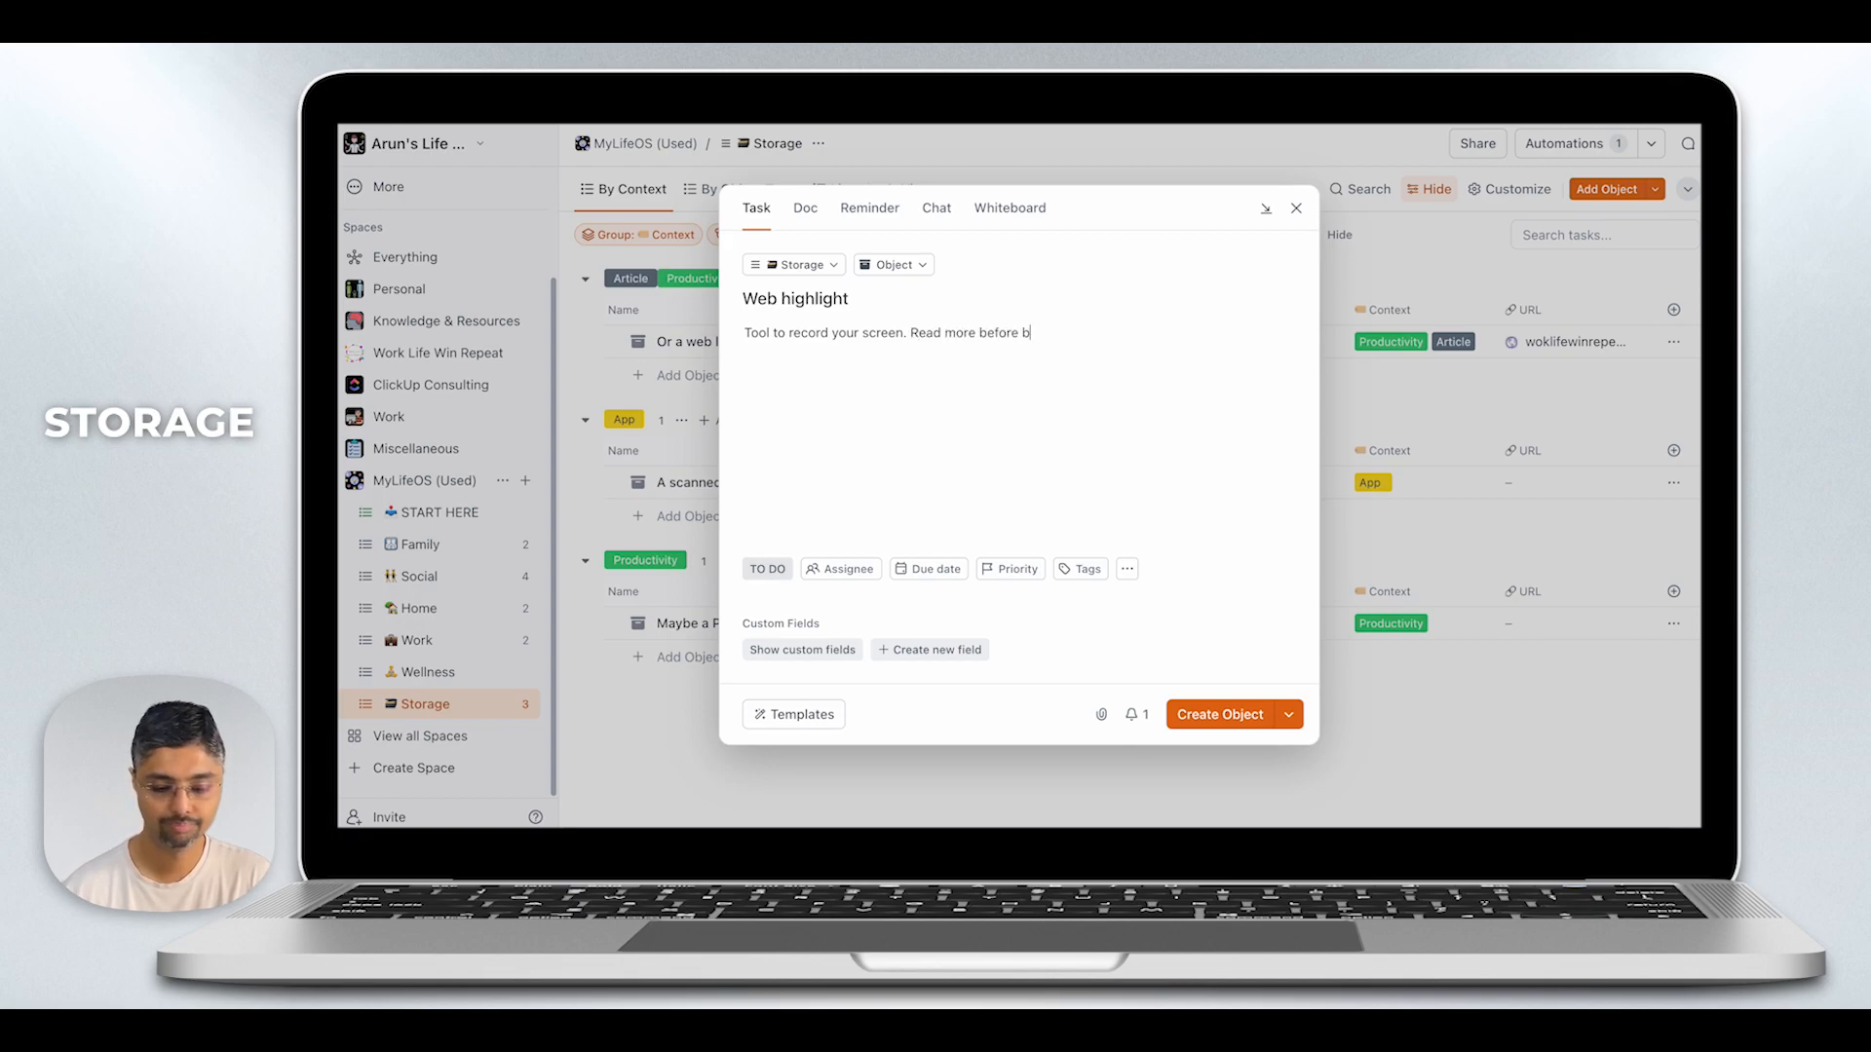
pyautogui.write('uying it')
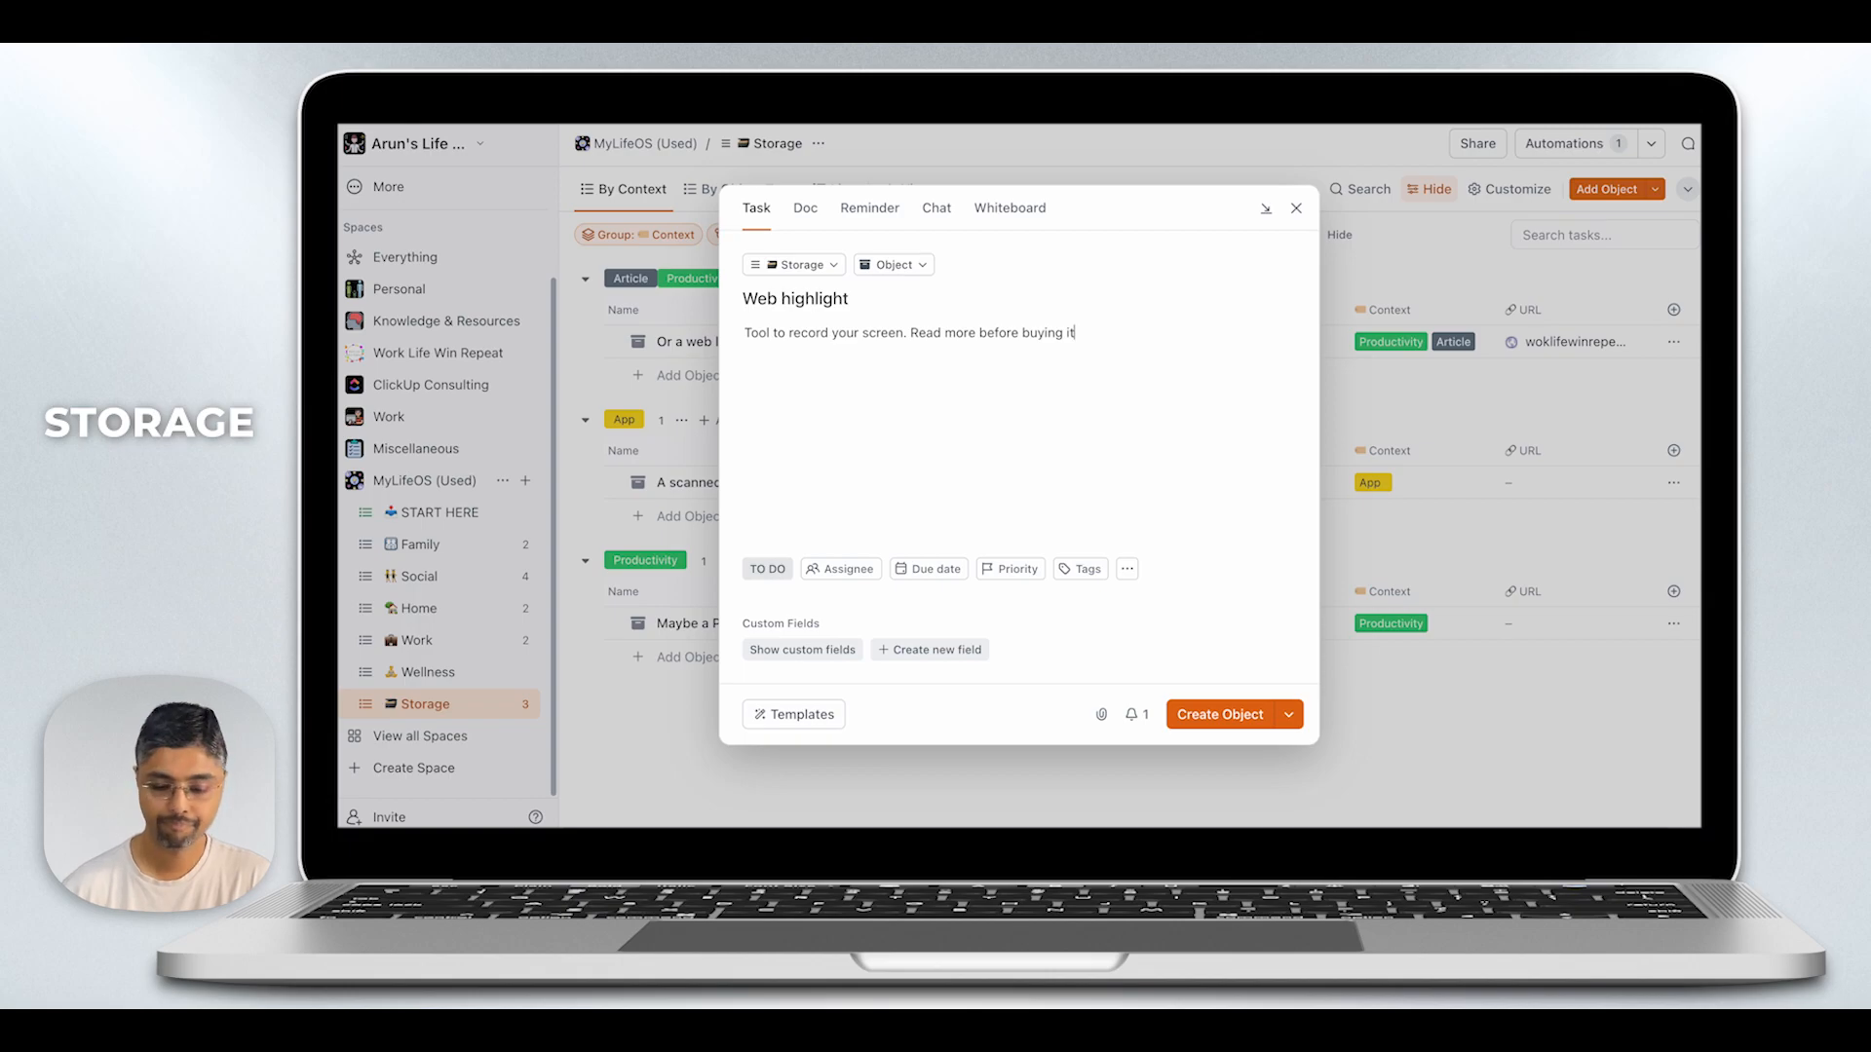
pyautogui.click(1220, 715)
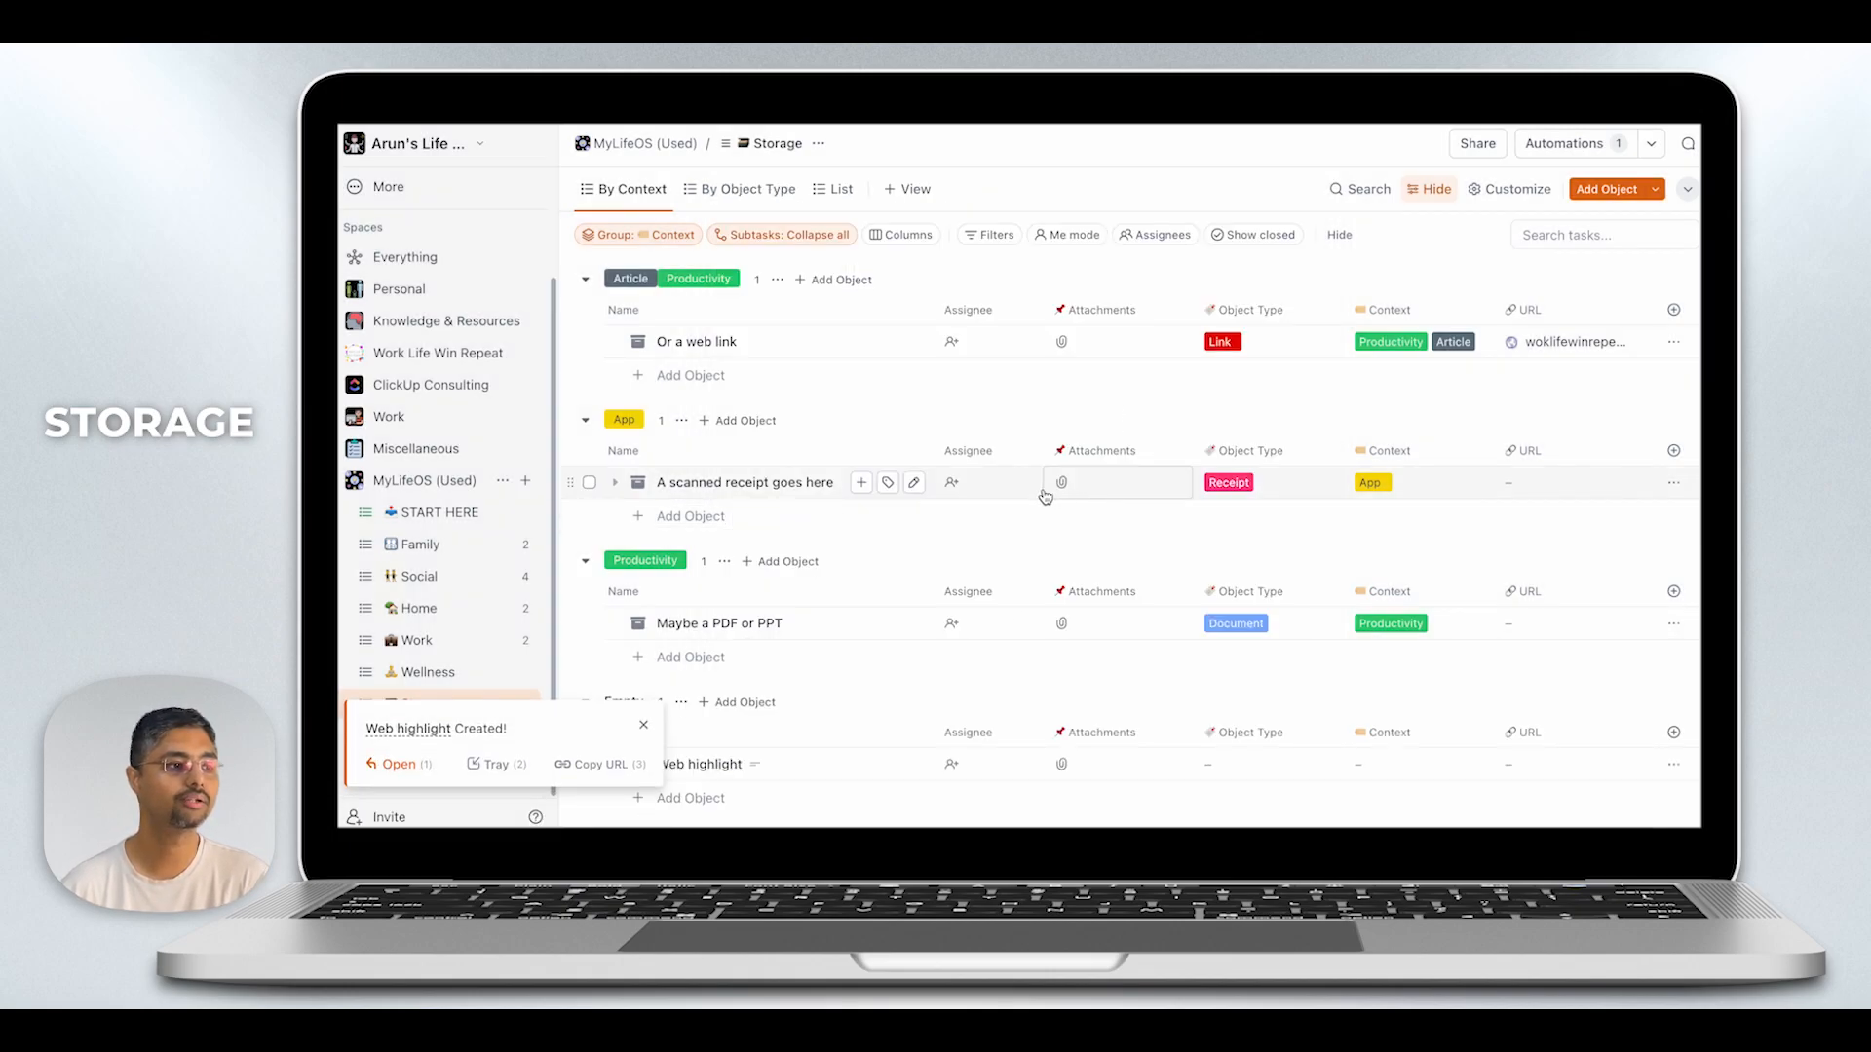
# - Set the Object Type of "Web highlight" in the Storage list to both Media and Document
pyautogui.click(645, 725)
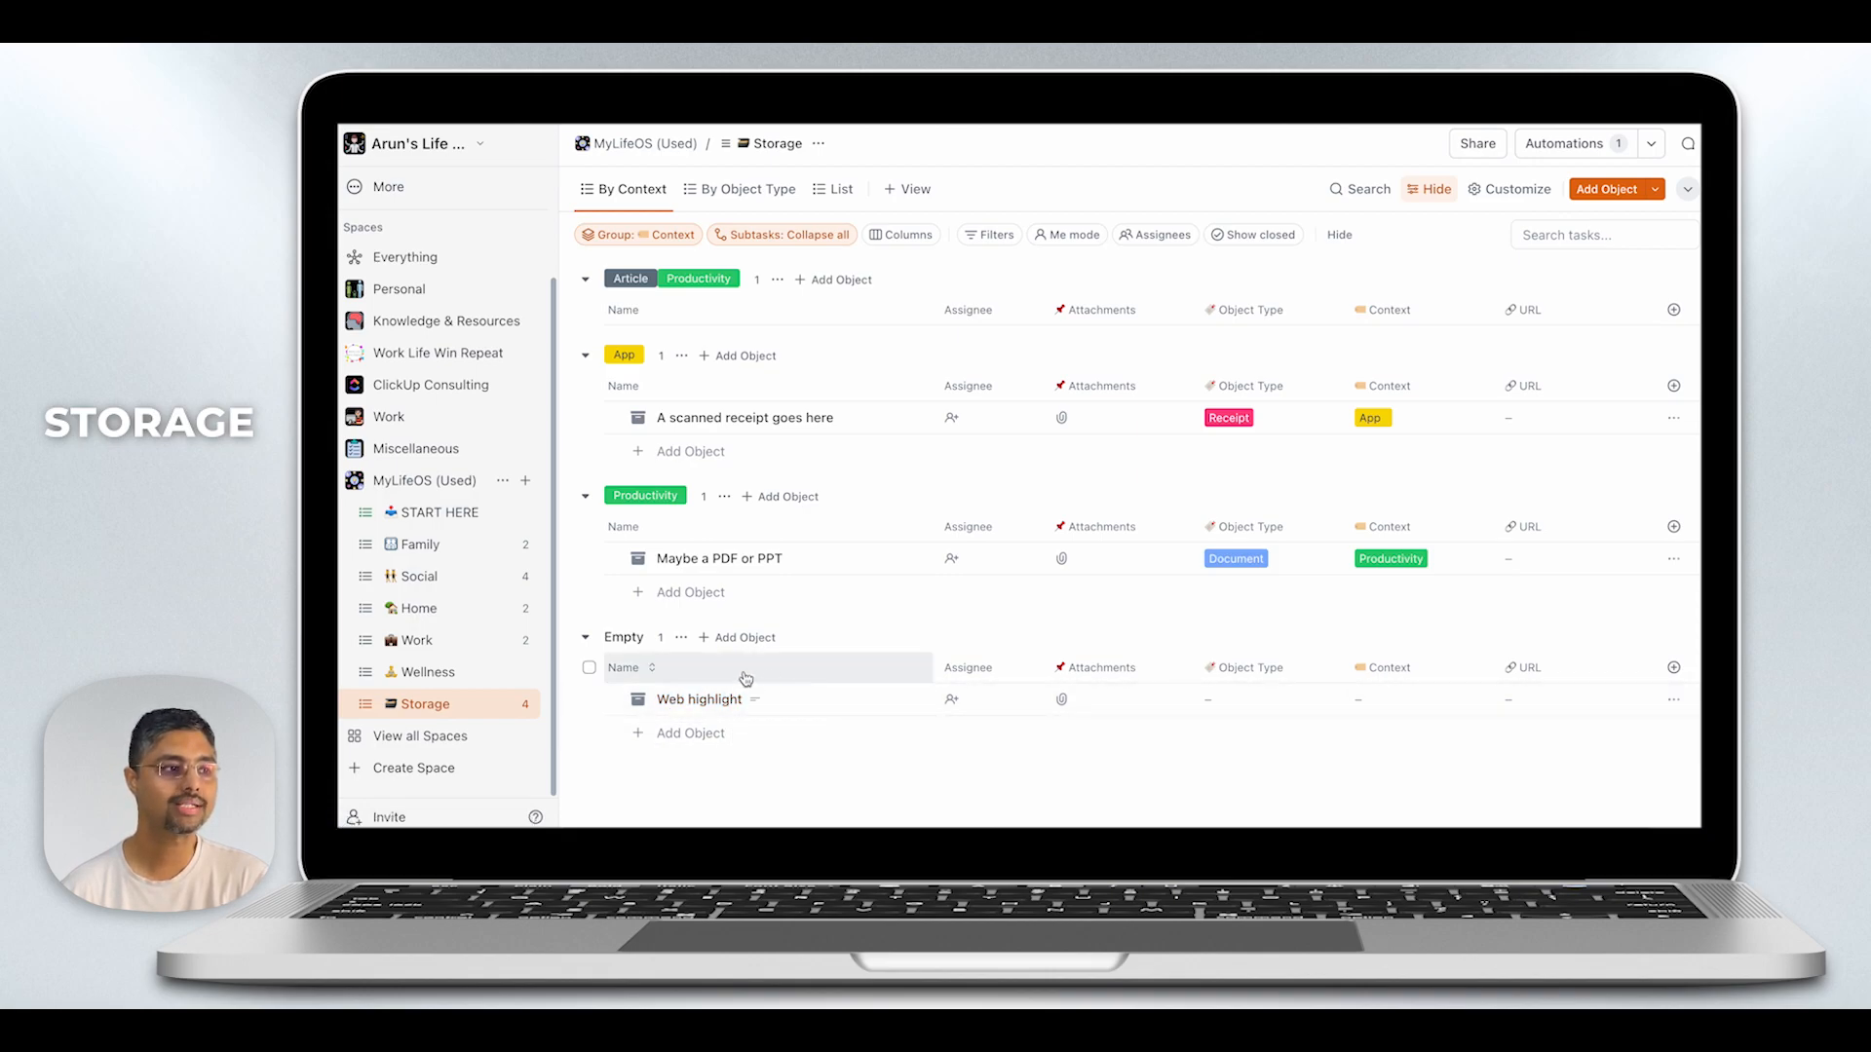
pyautogui.click(1219, 699)
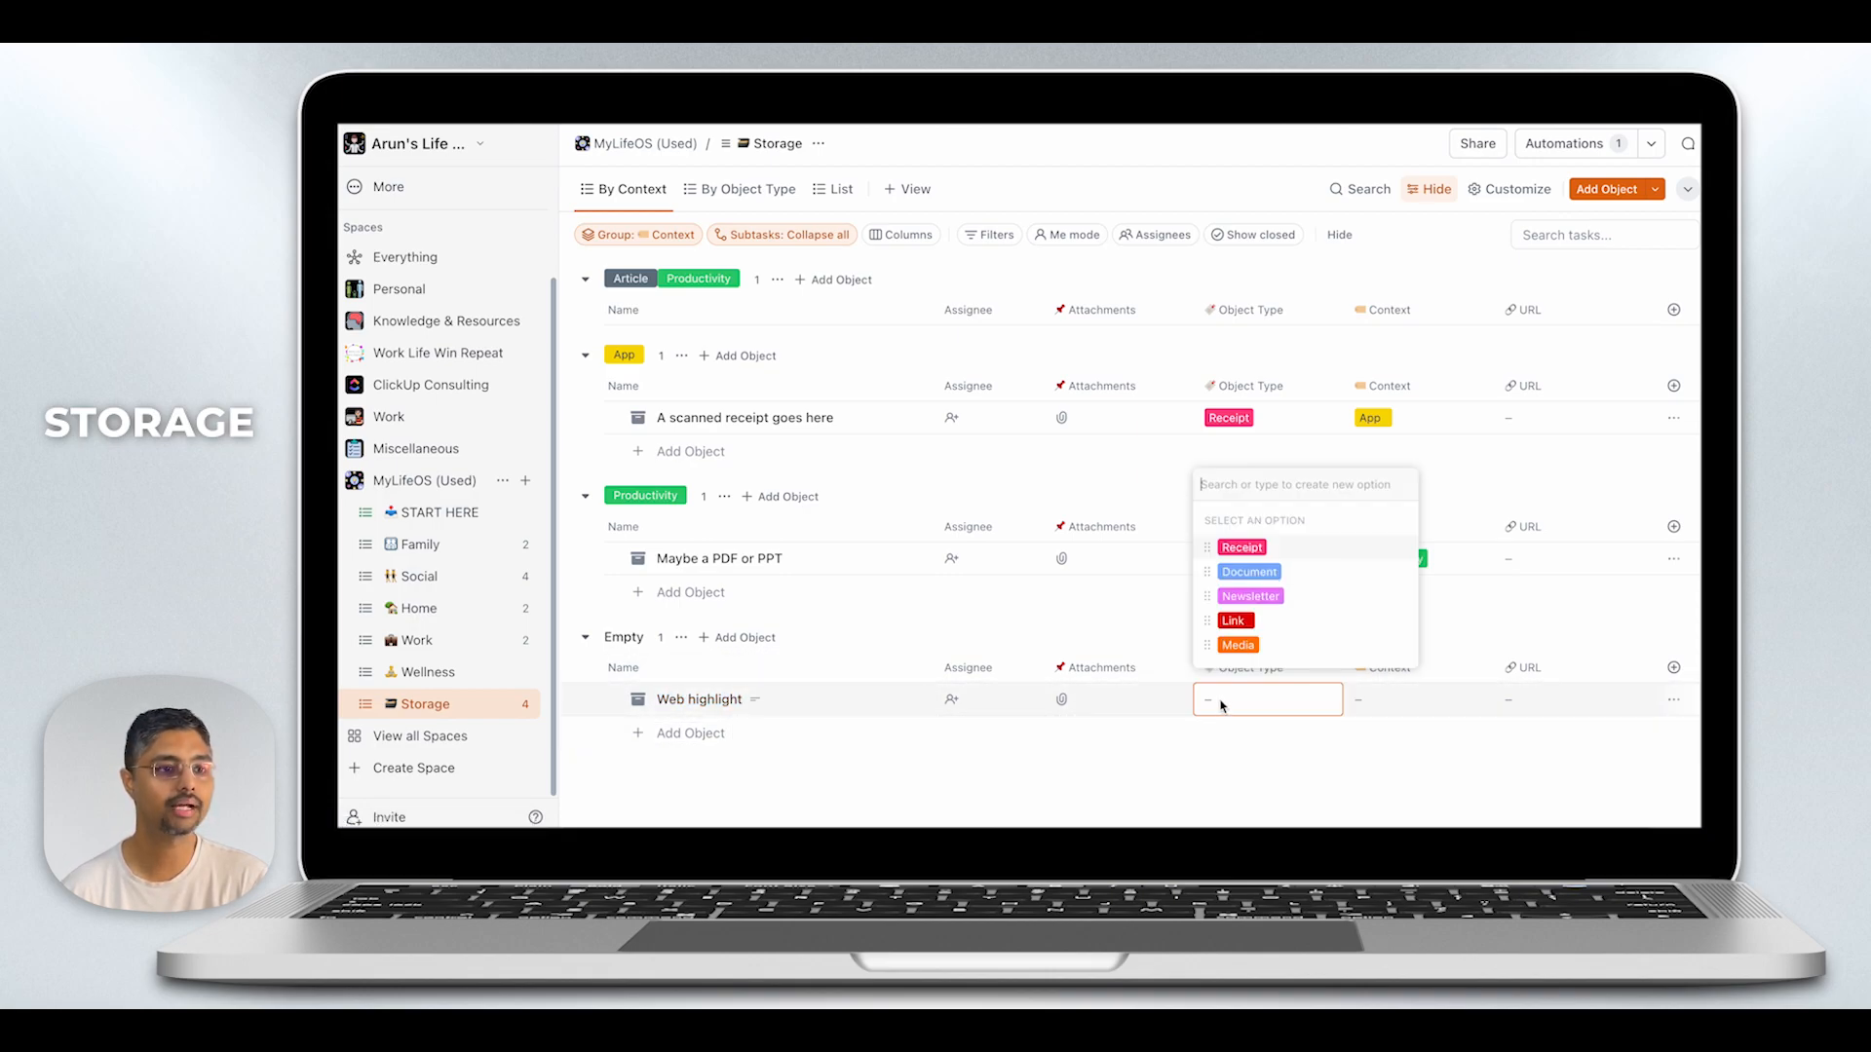
pyautogui.click(1257, 647)
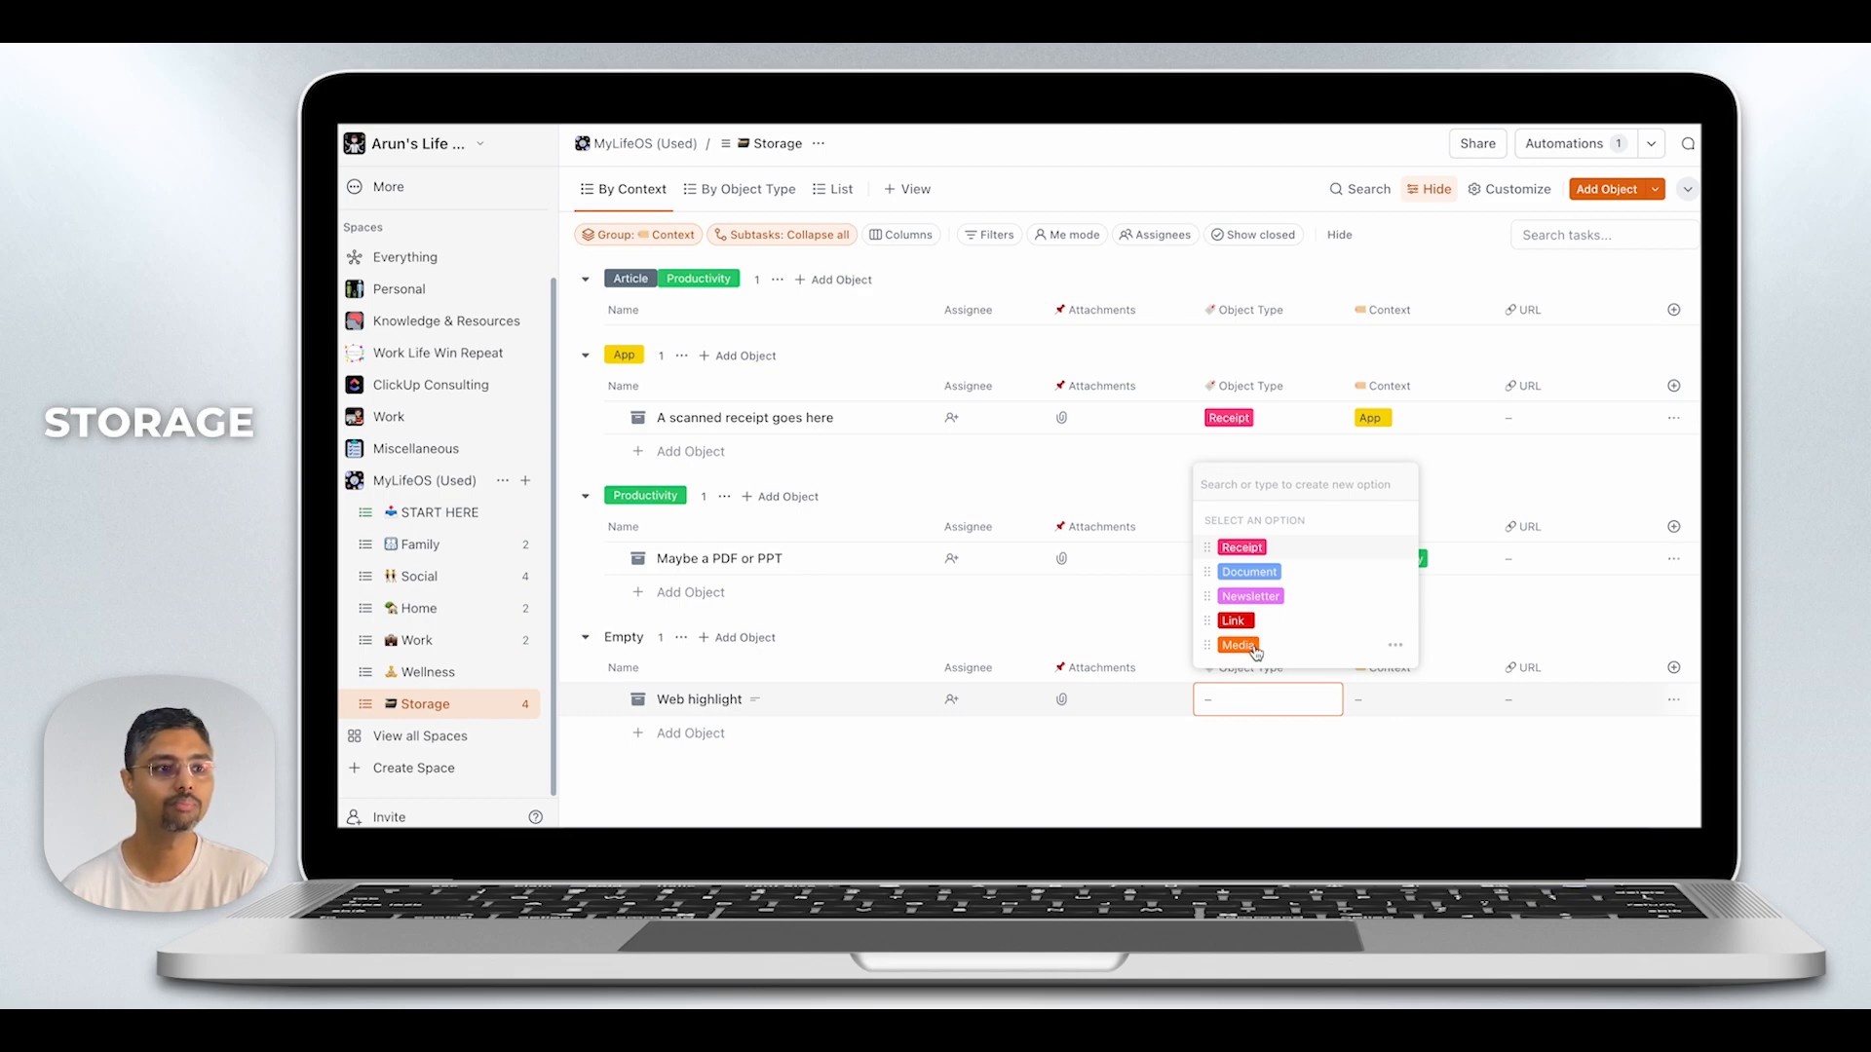
pyautogui.click(1264, 574)
pyautogui.click(1348, 739)
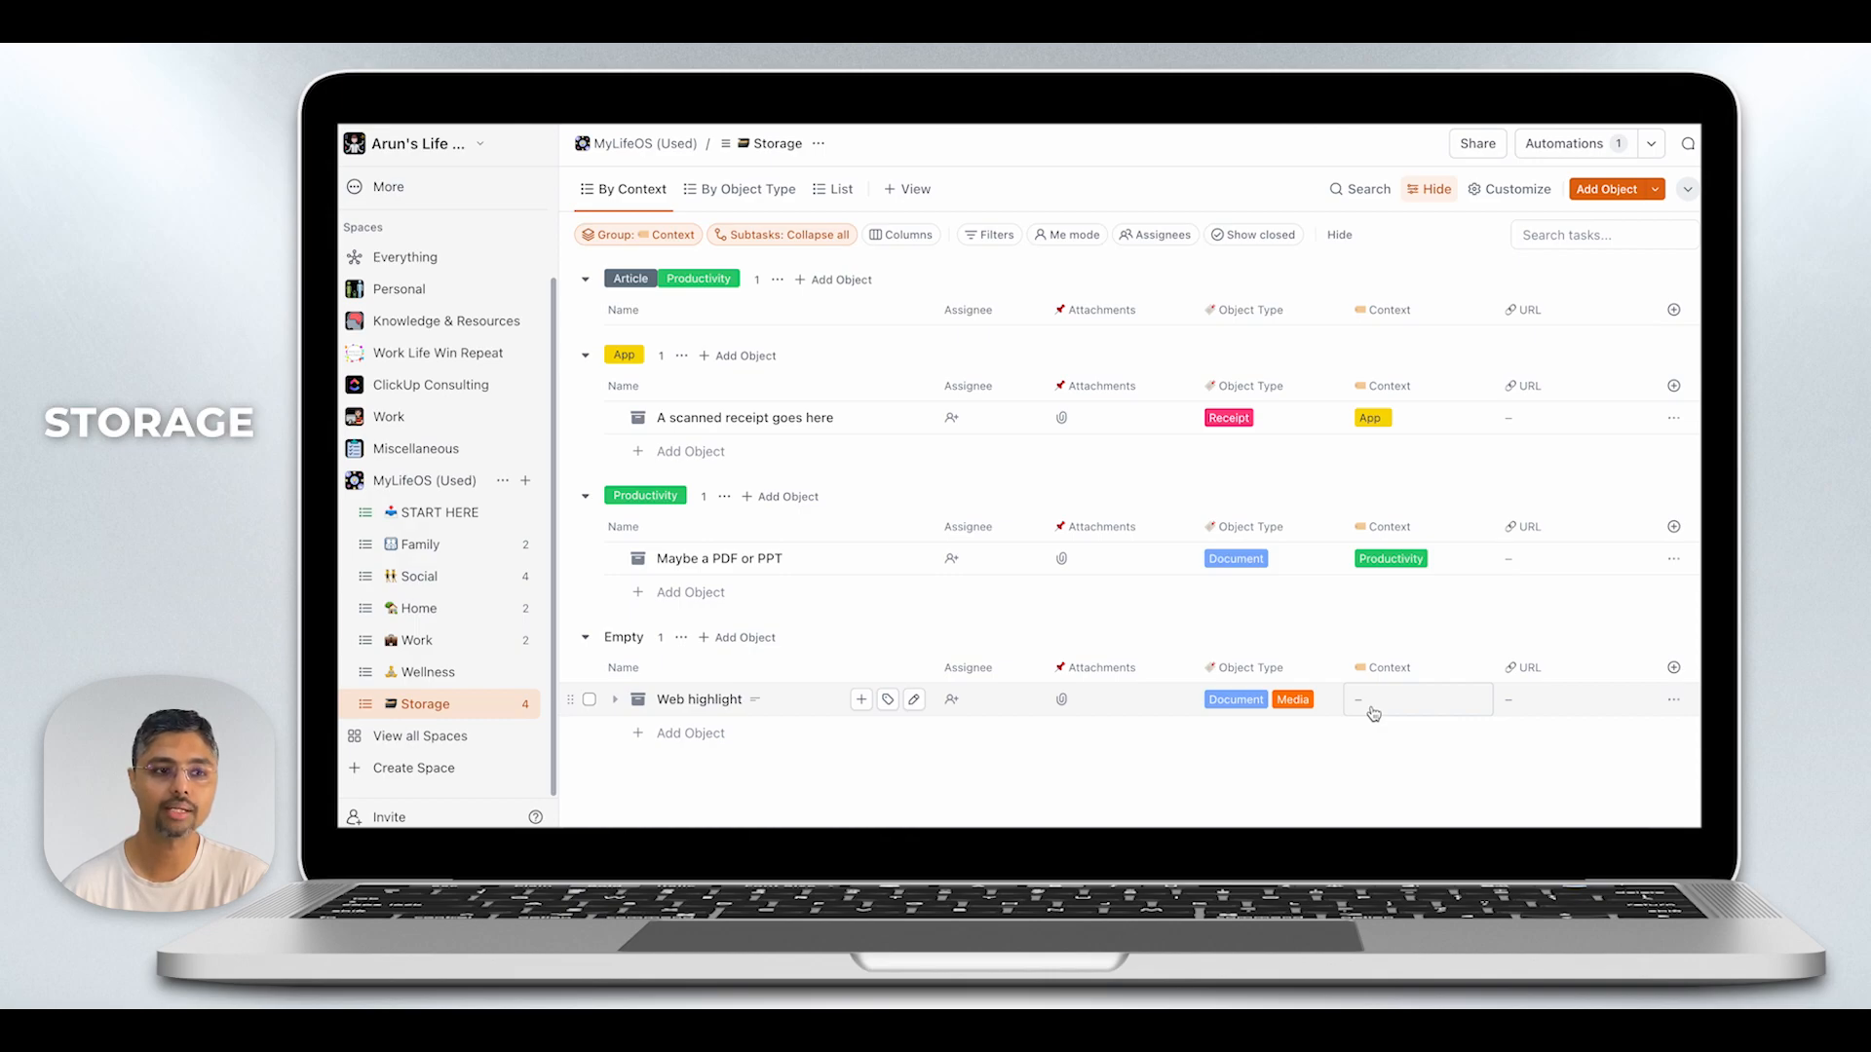
# - Set the Context of "Web highlight" to Productivity, Video and Presentation
pyautogui.click(1373, 713)
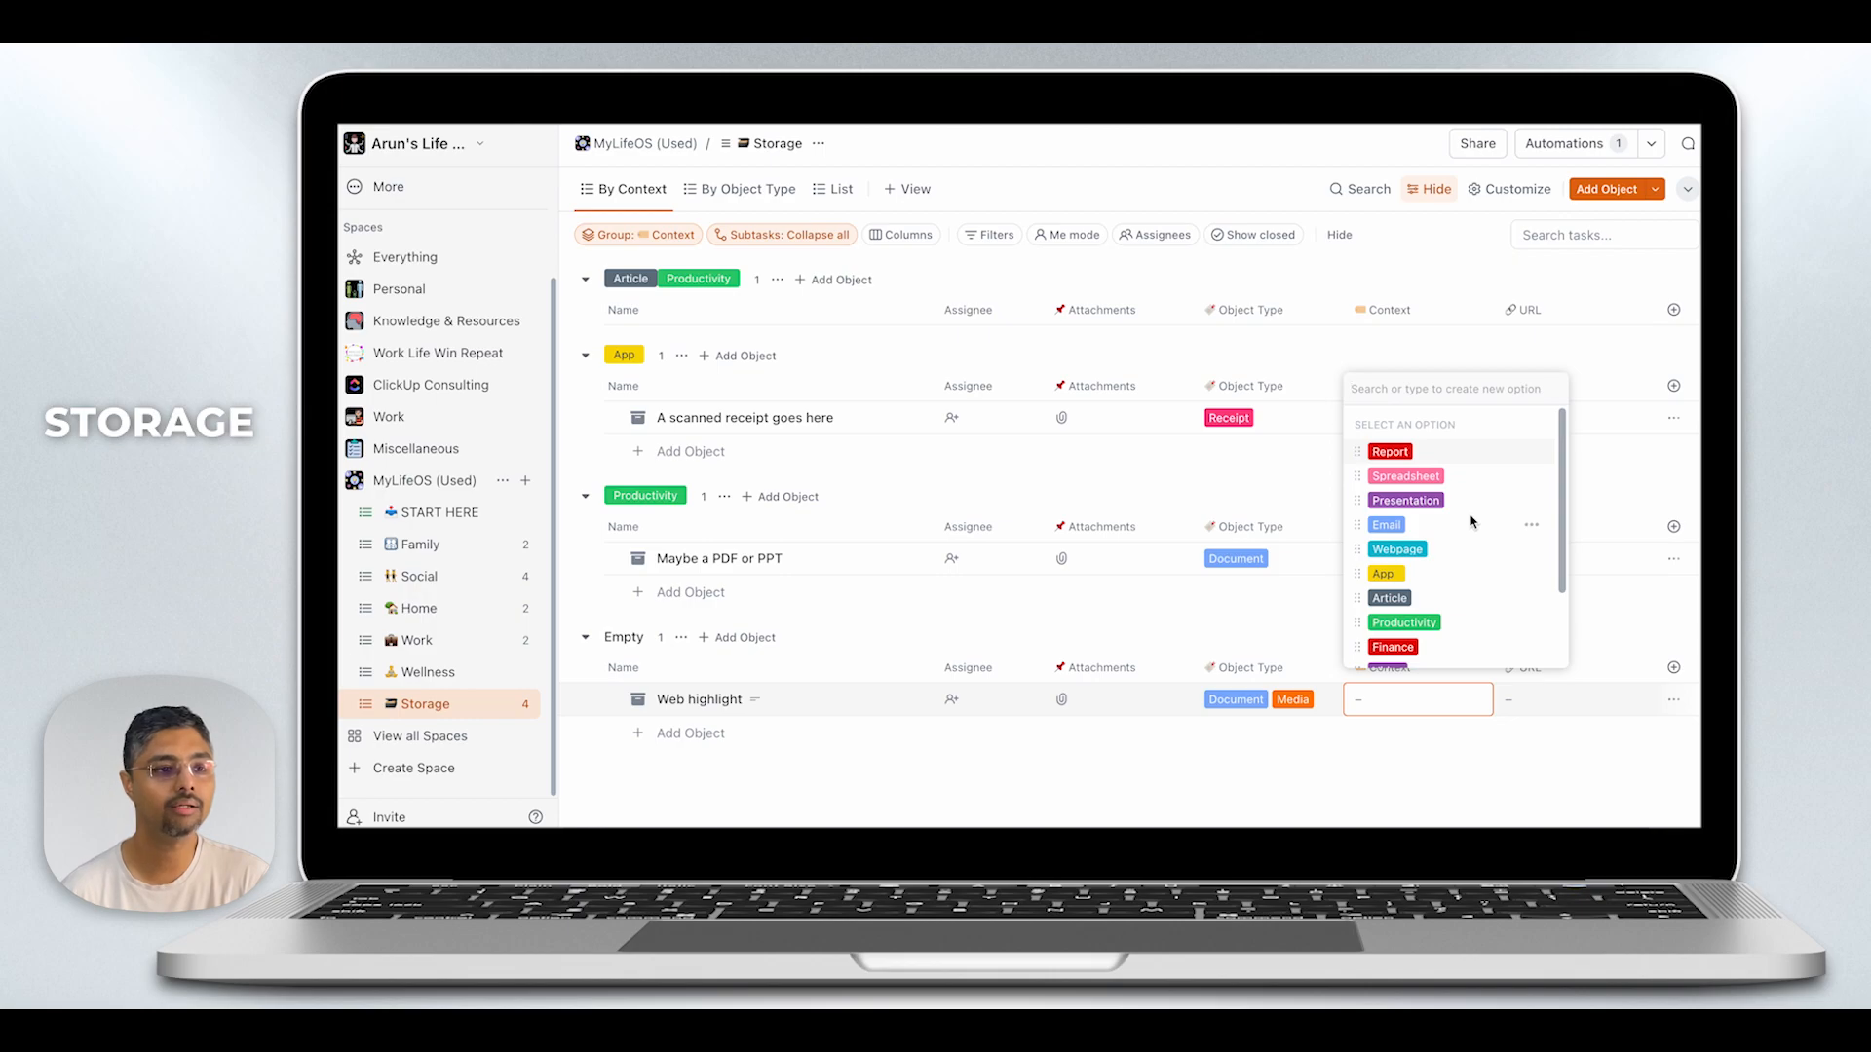
pyautogui.click(1404, 622)
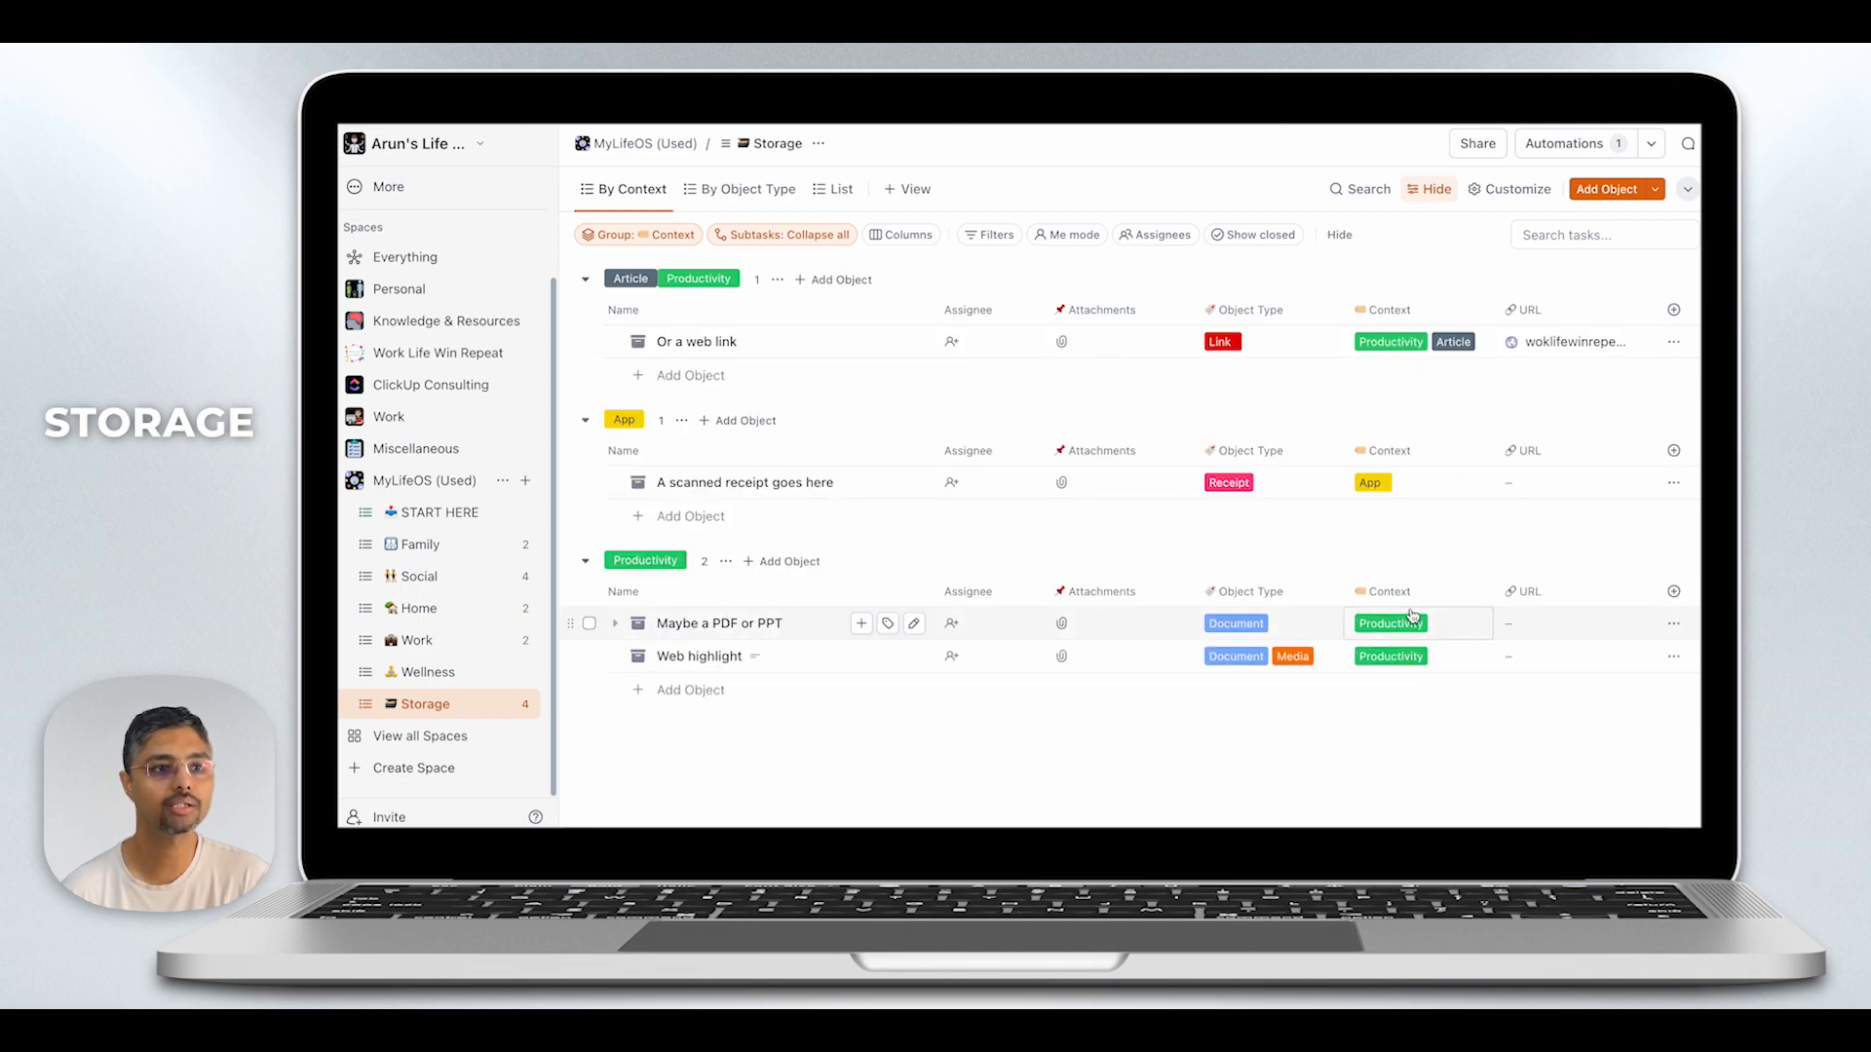
pyautogui.click(1440, 660)
pyautogui.scroll(-2, 1462, 555)
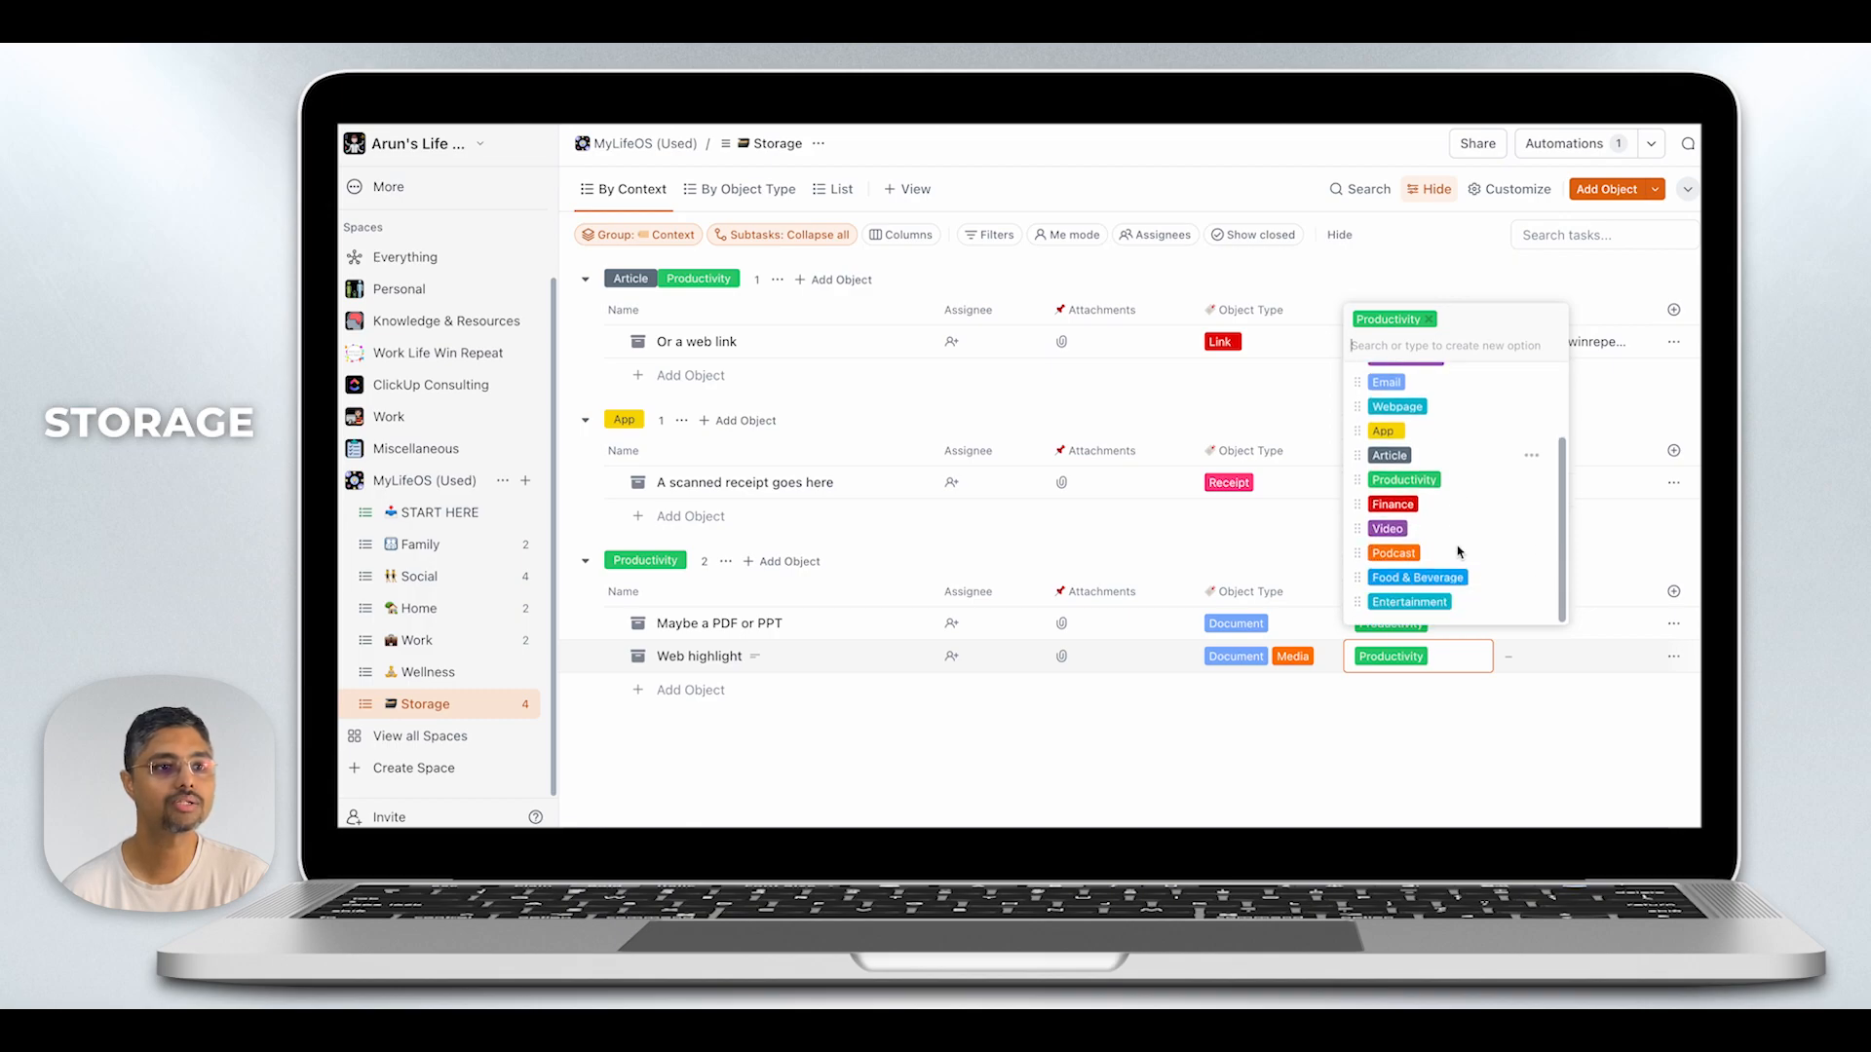
pyautogui.click(1391, 529)
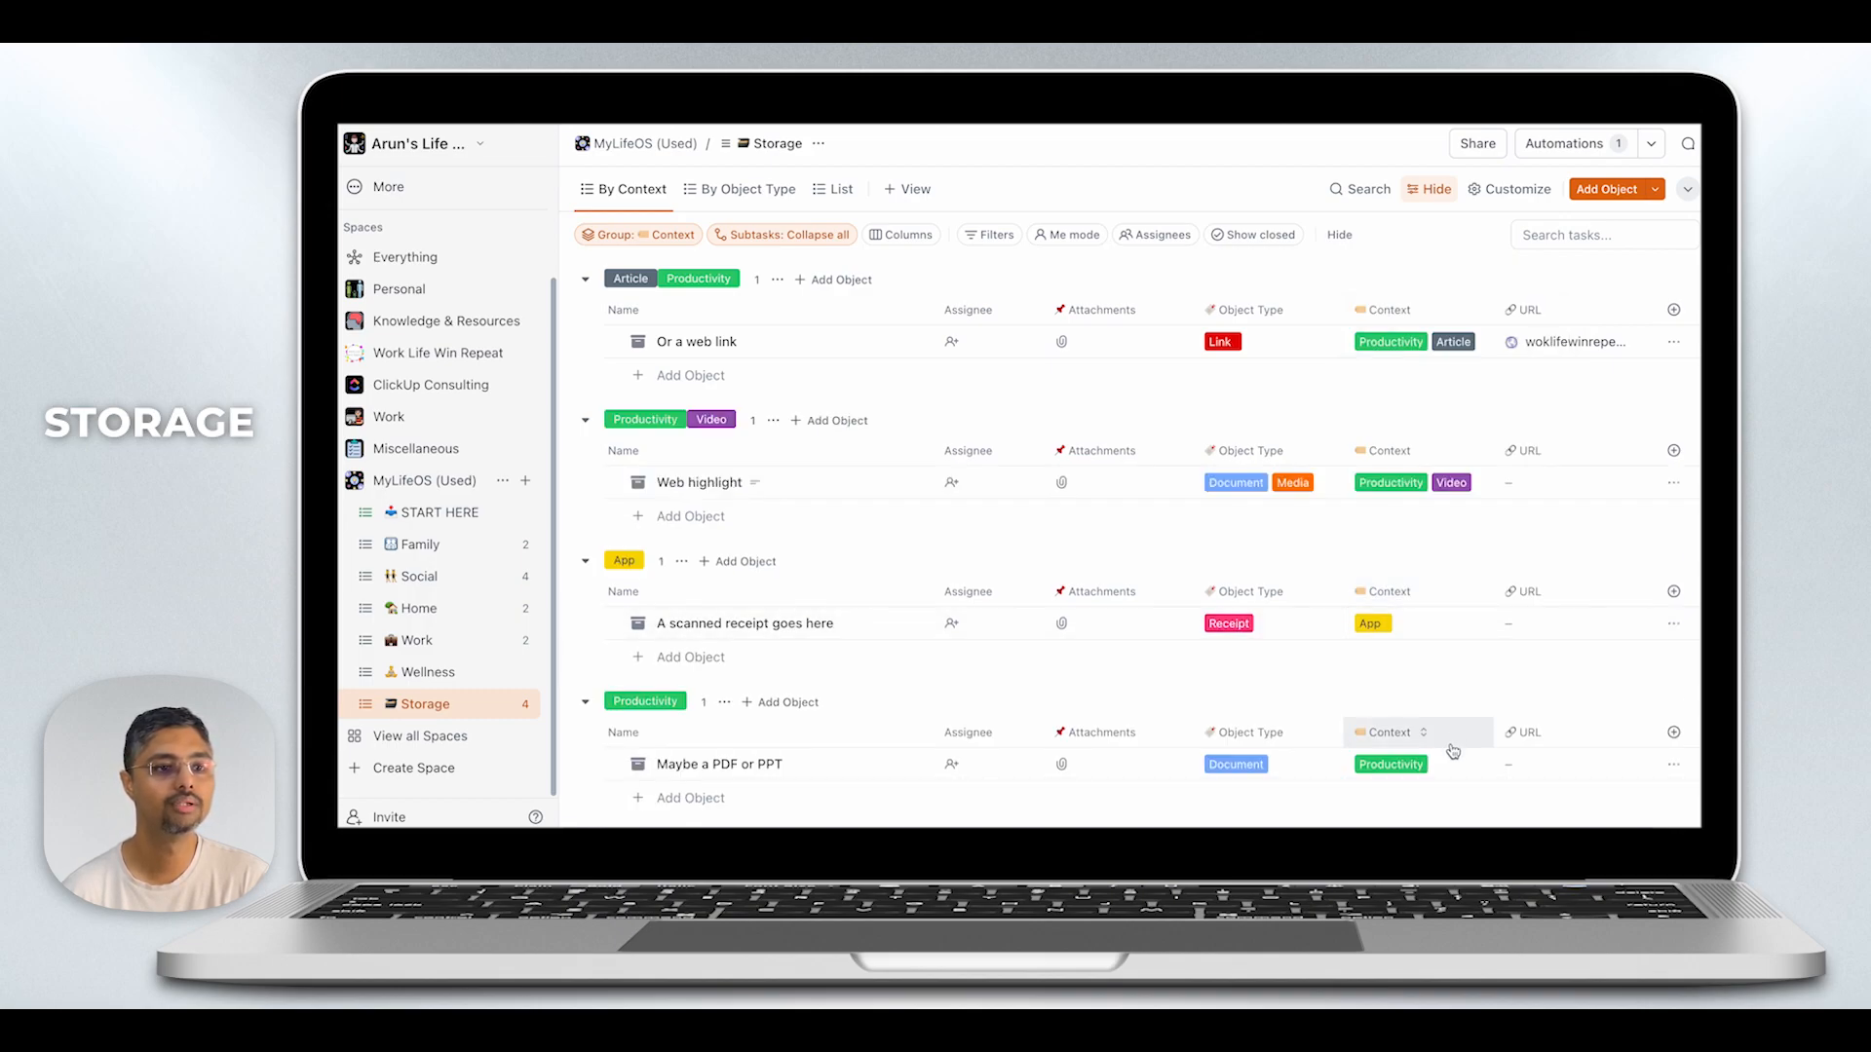
pyautogui.click(1478, 488)
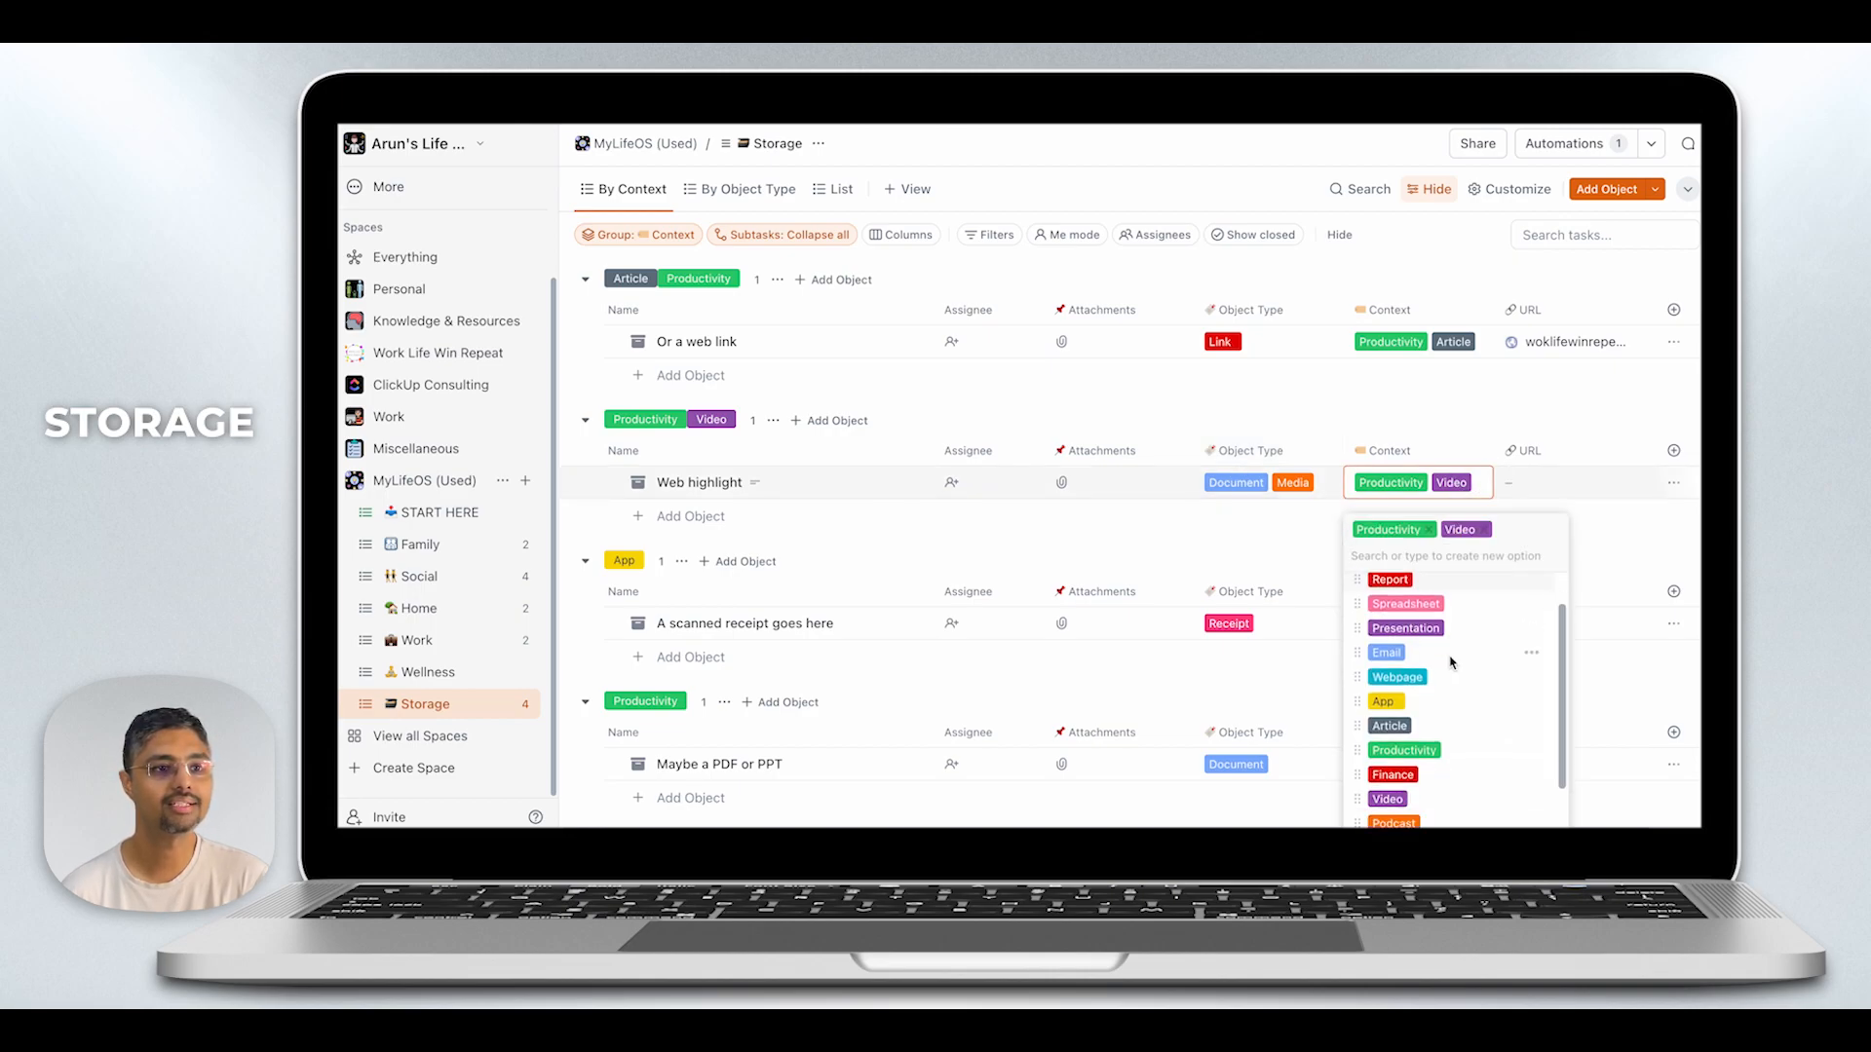
pyautogui.click(1405, 627)
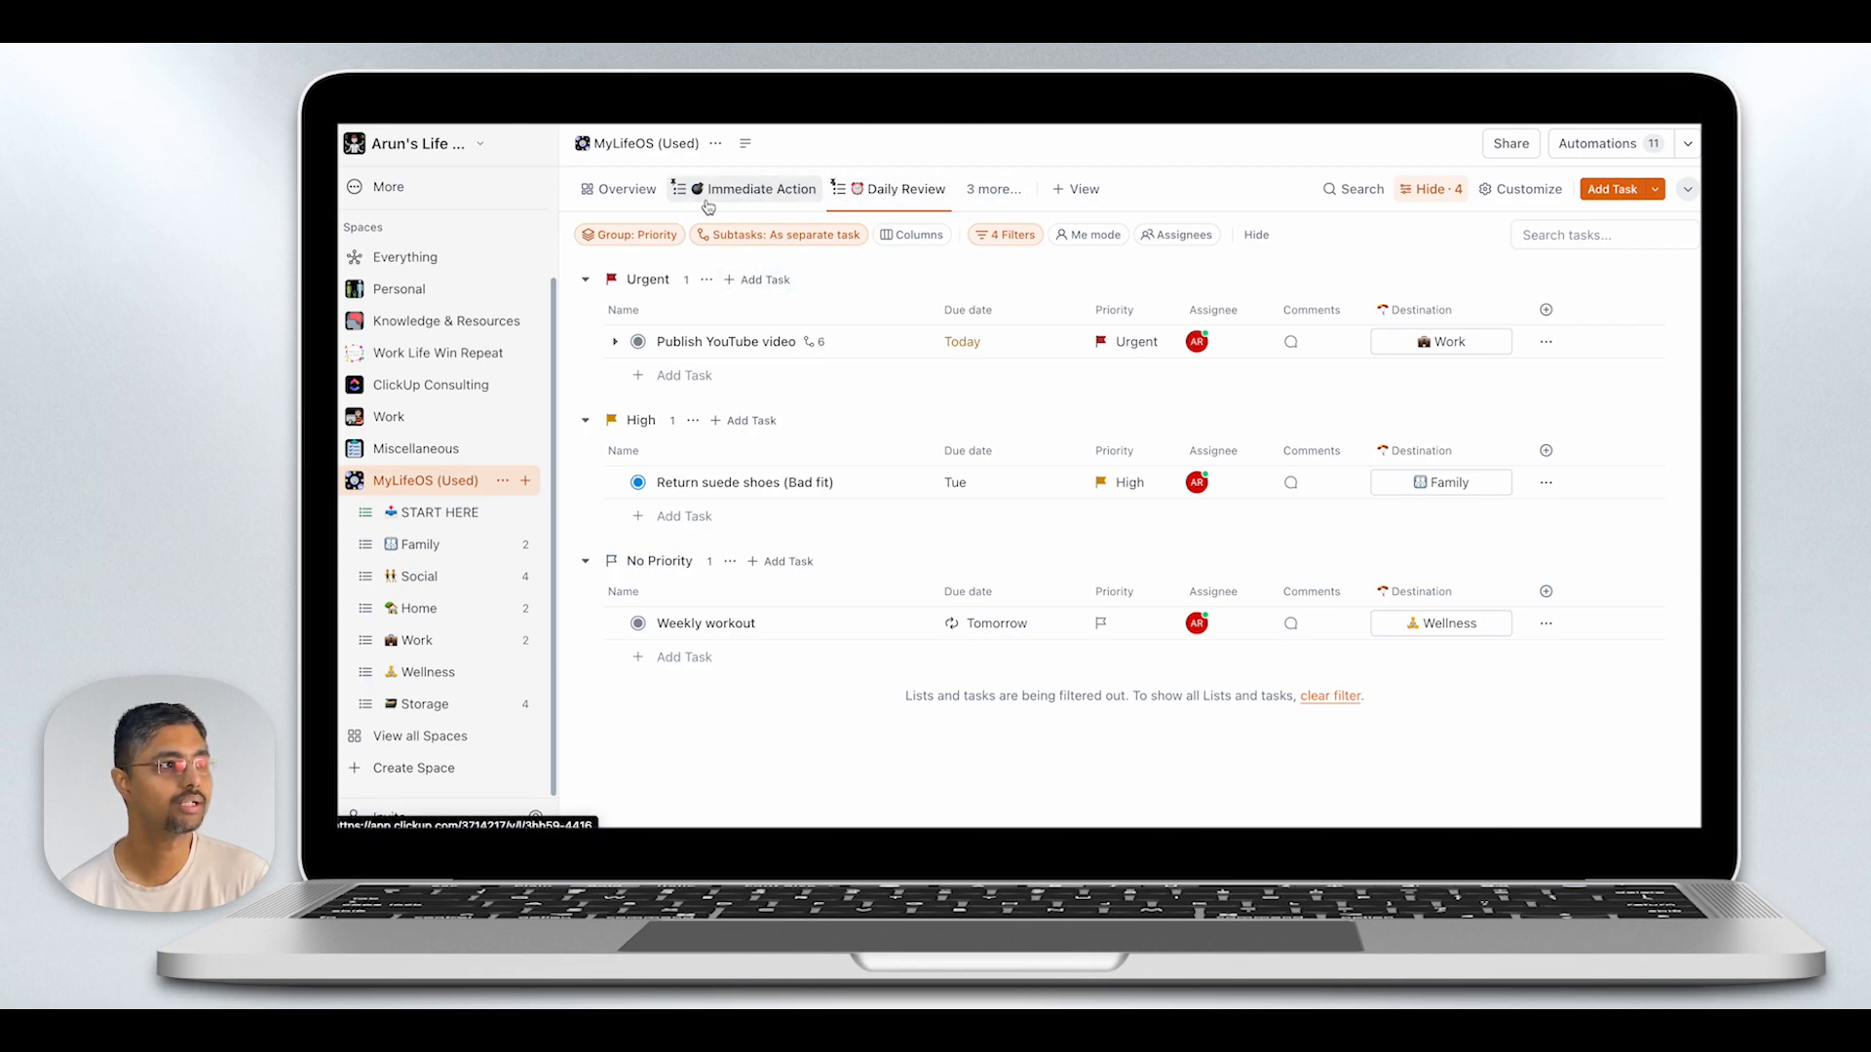
# - In the space's Immediate Action view, set the status of "Publish YouTube video" to In Progress
pyautogui.click(620, 191)
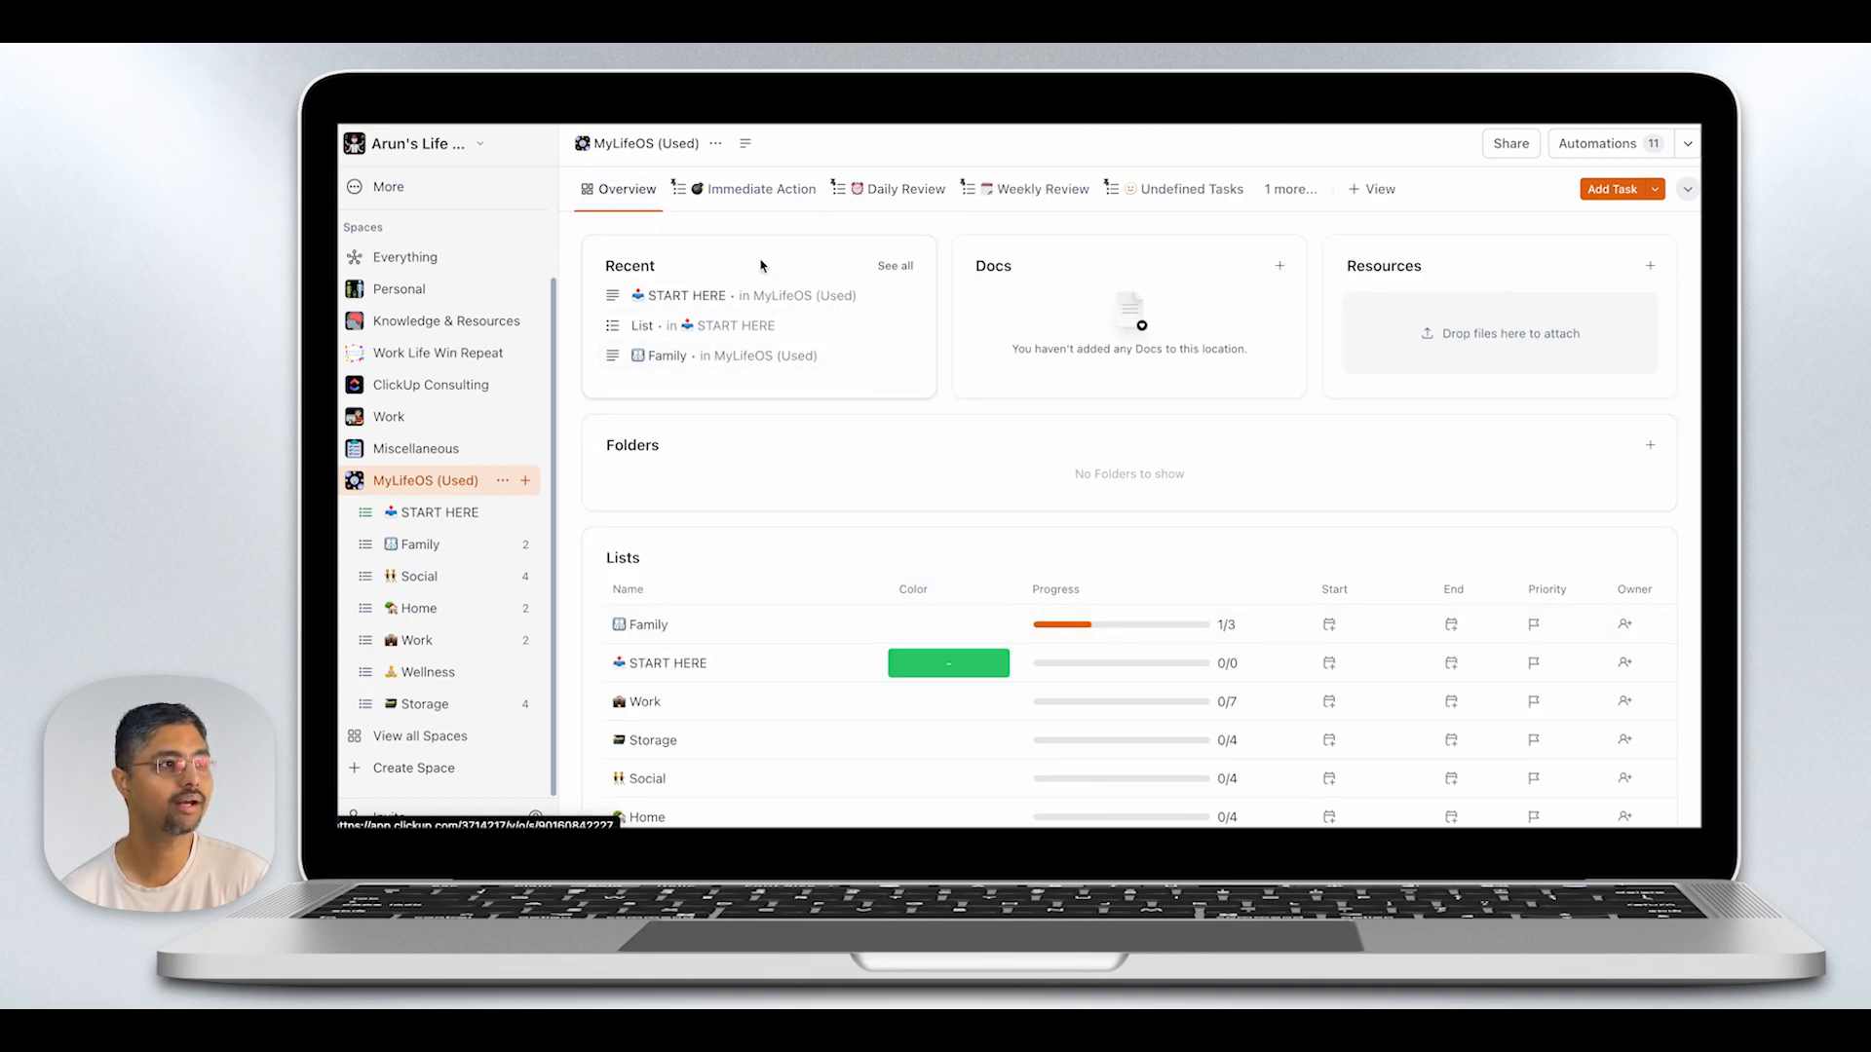
pyautogui.click(755, 190)
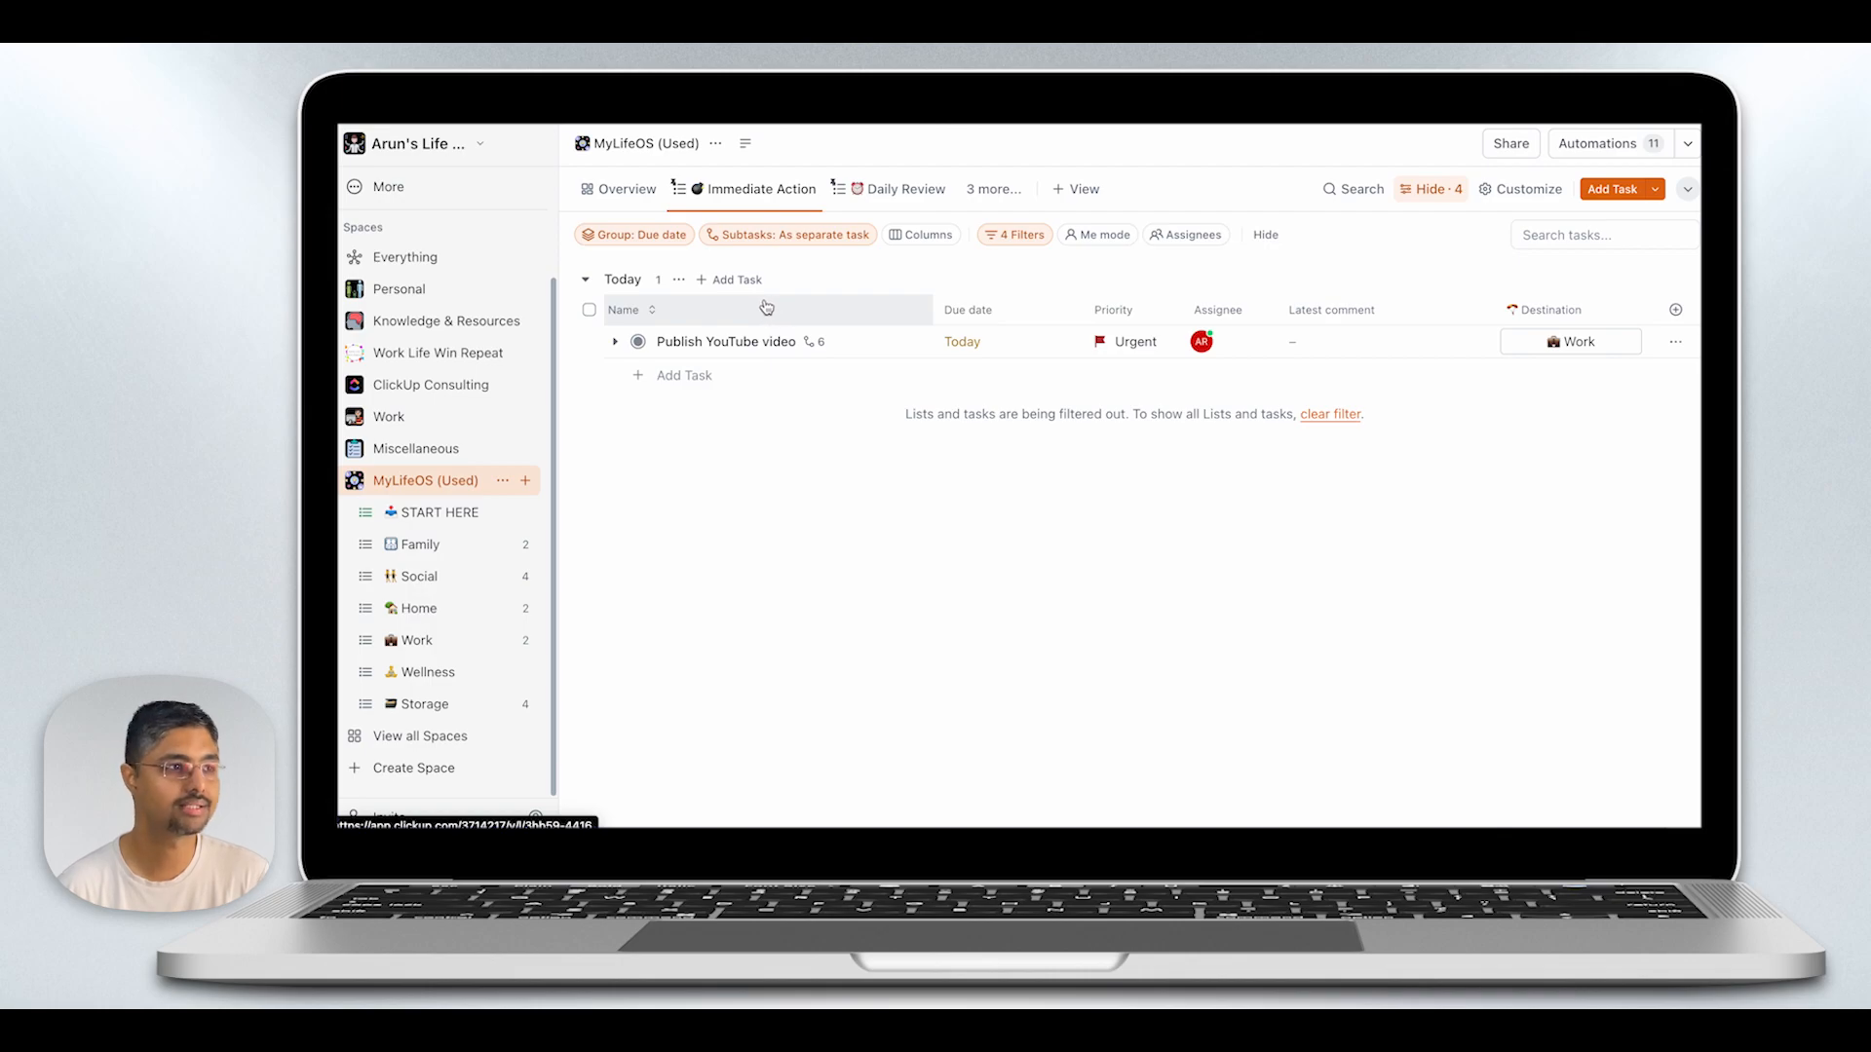
pyautogui.click(637, 342)
pyautogui.click(703, 467)
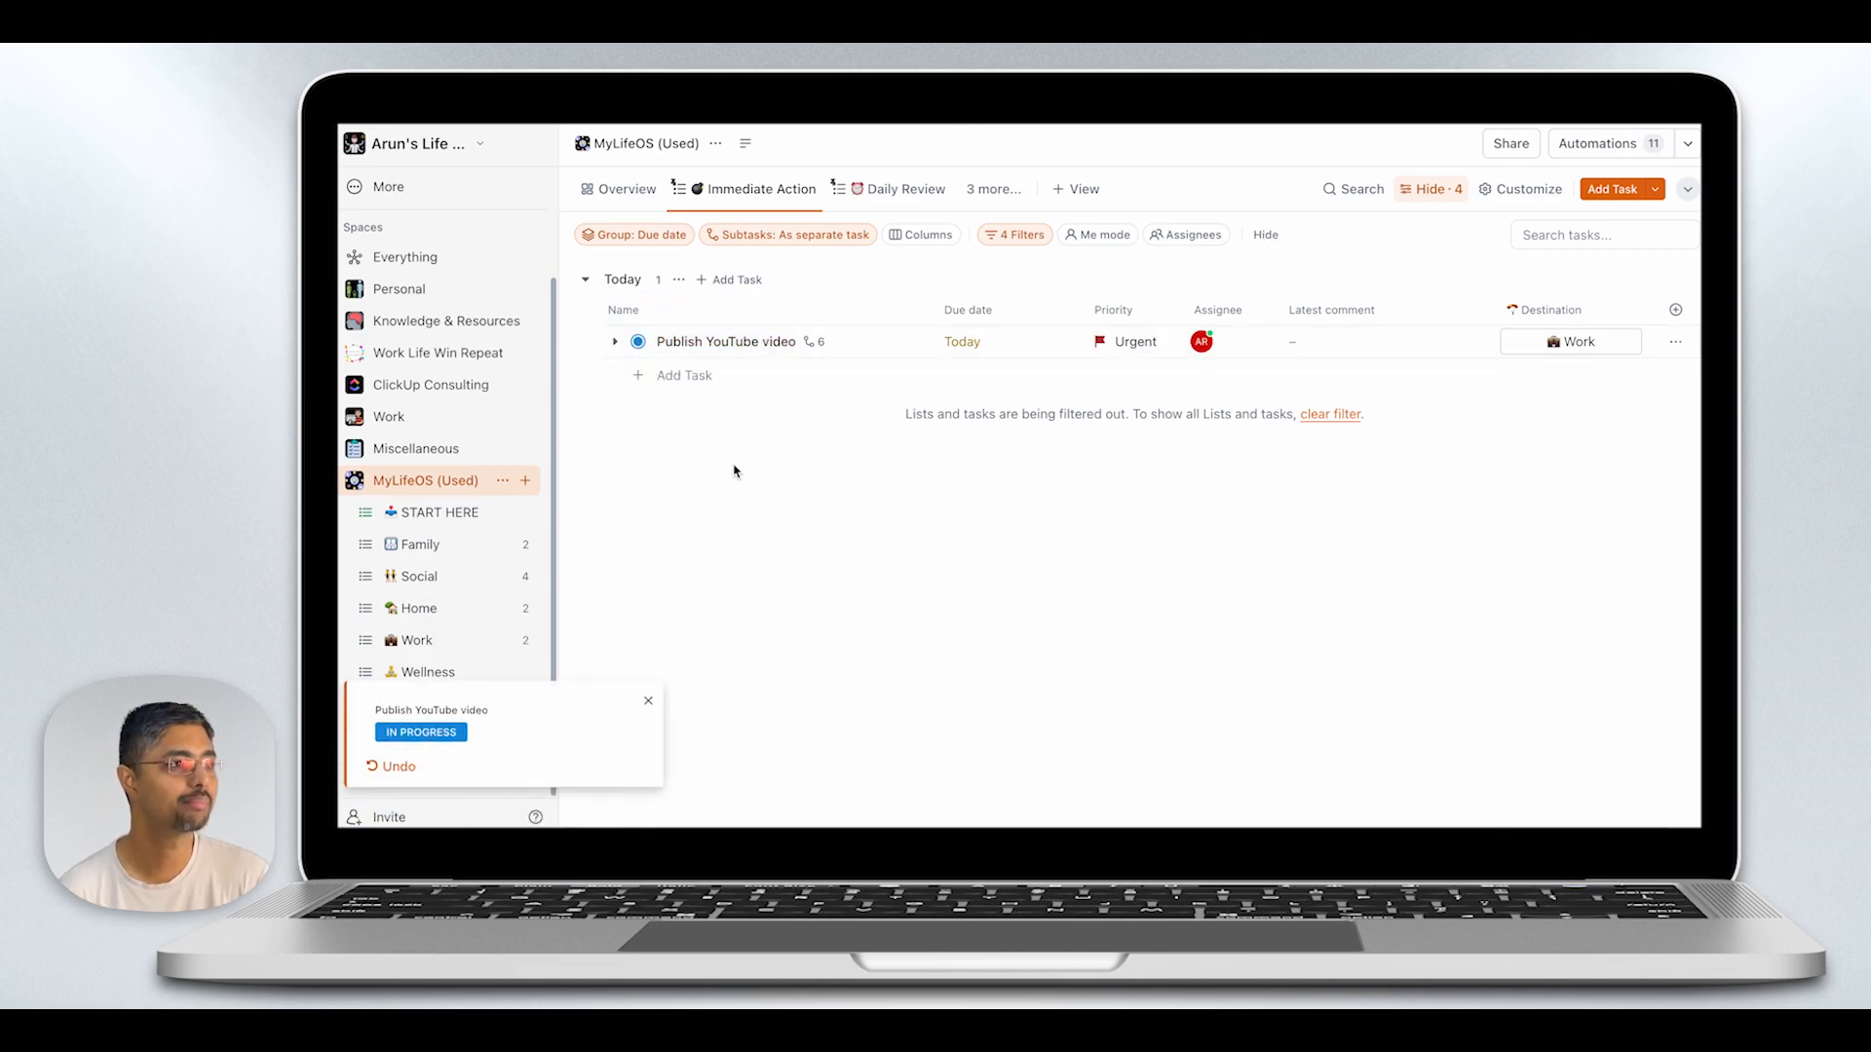
# - Under "Publish YouTube video", set the subtask "Draft Script" to Complete and "Prepare visual elements" to In Progress
pyautogui.click(614, 343)
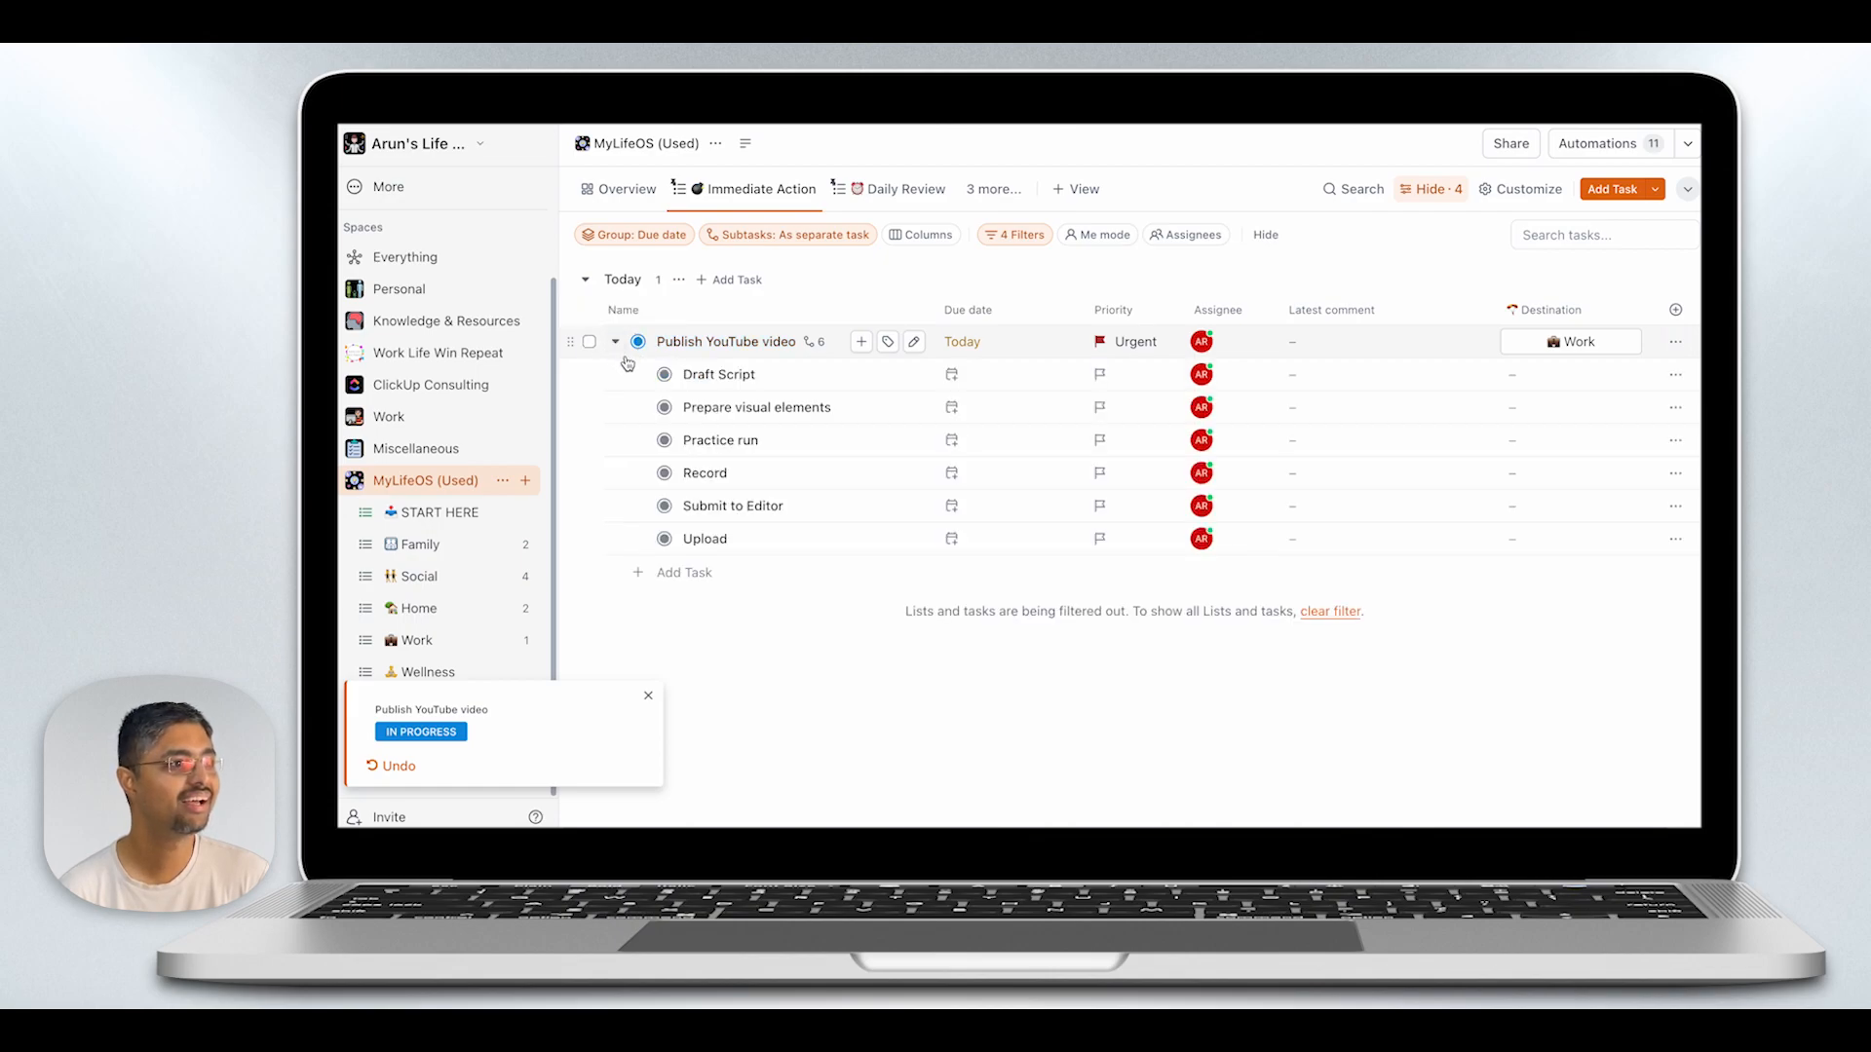
pyautogui.click(664, 374)
pyautogui.click(689, 458)
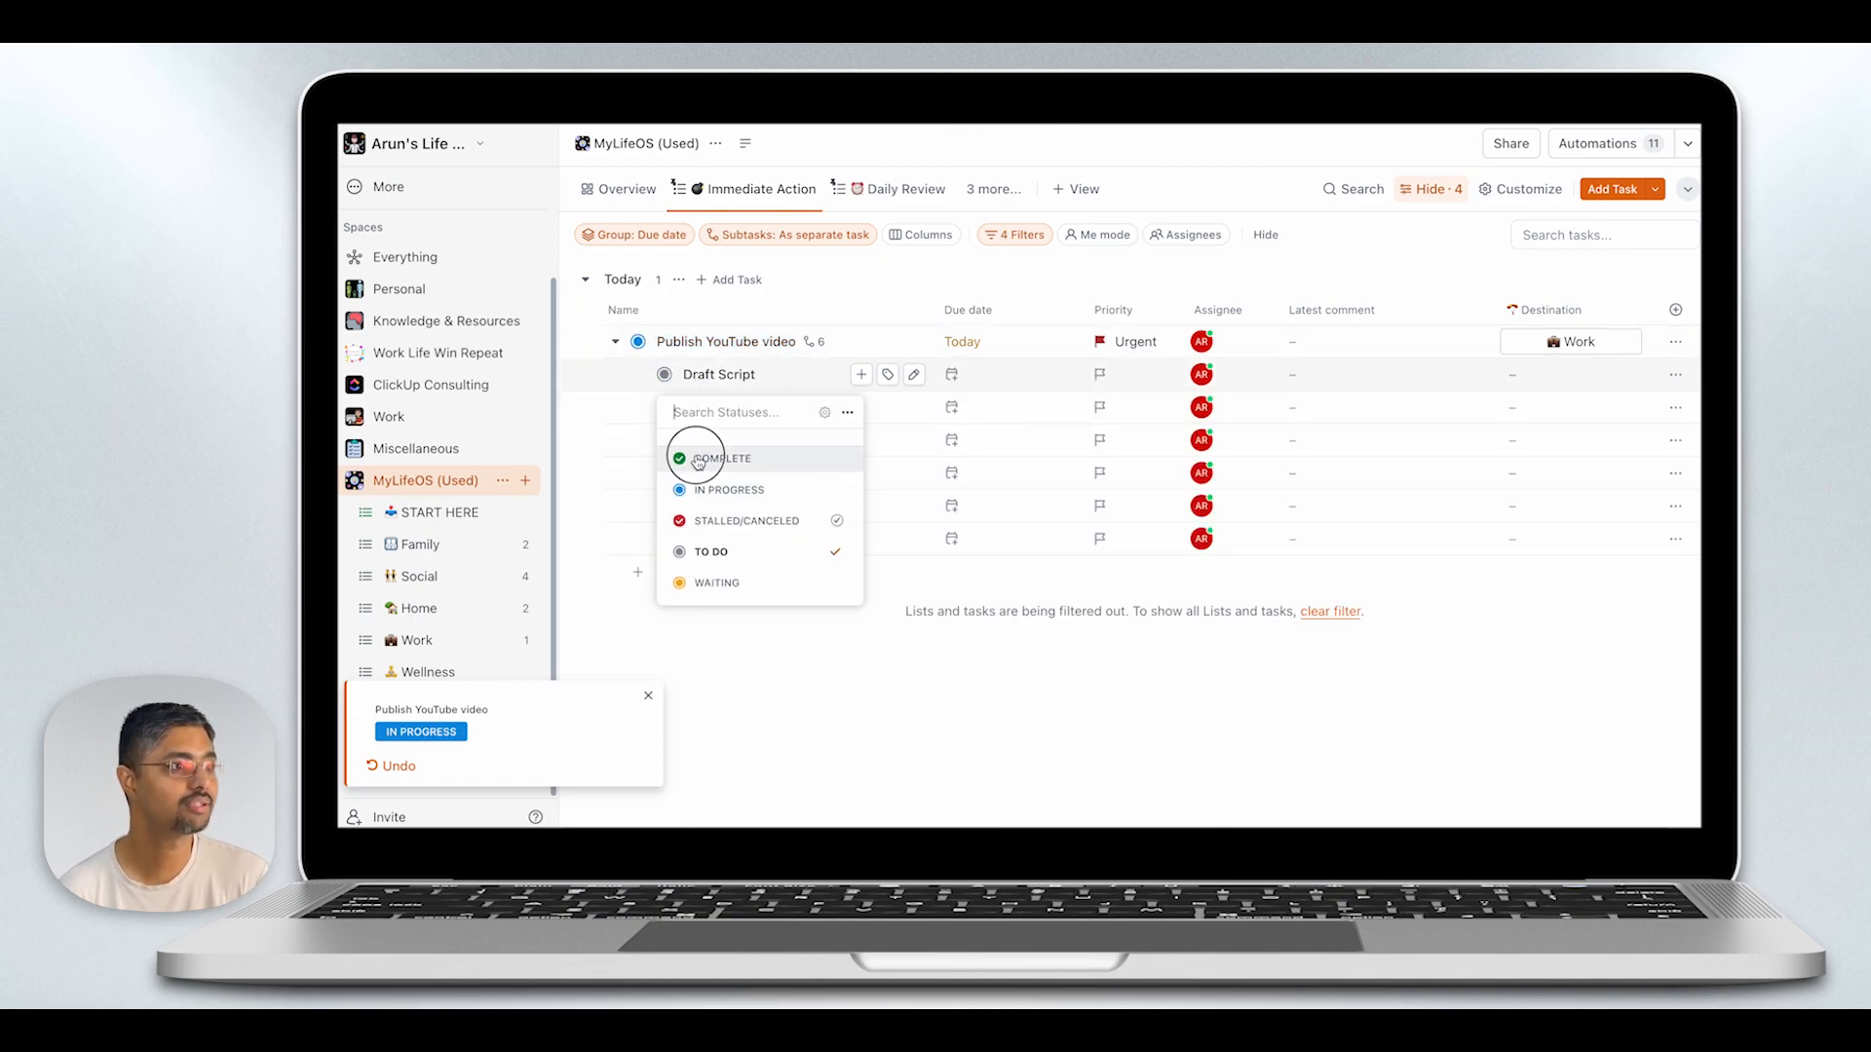
pyautogui.click(668, 376)
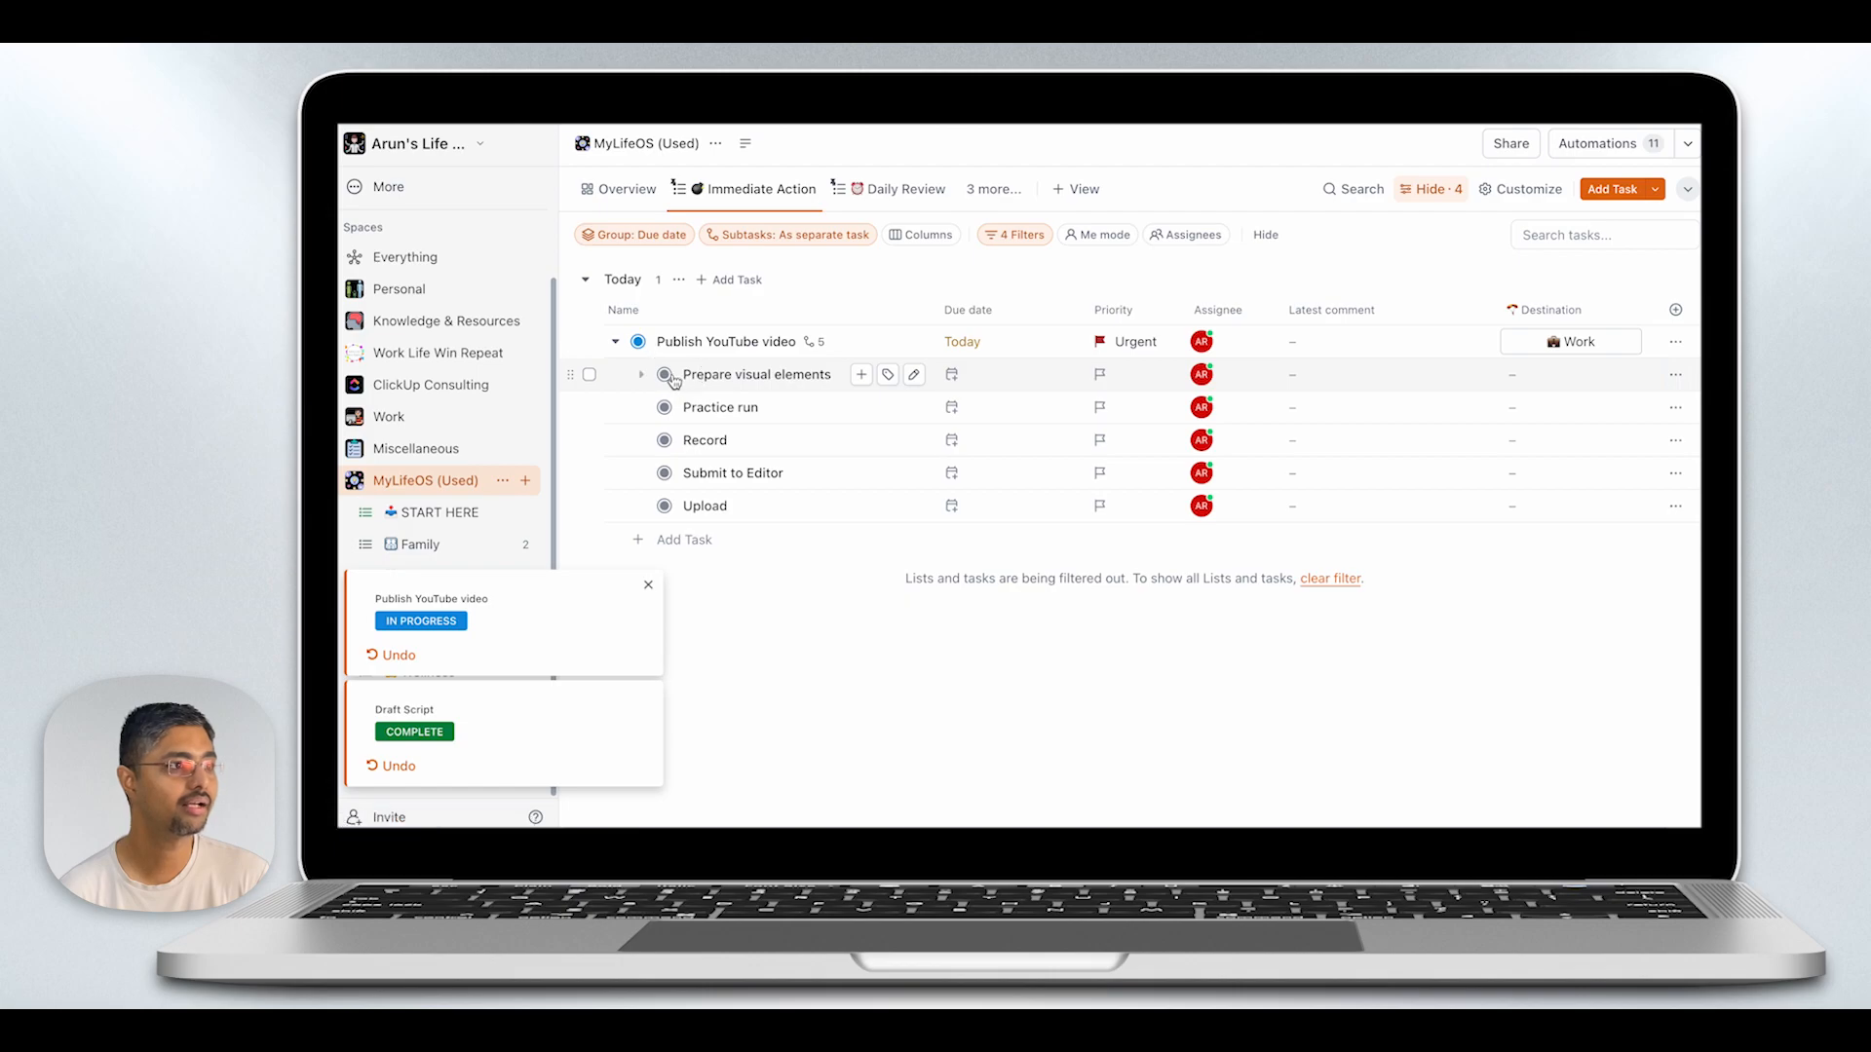
pyautogui.click(670, 376)
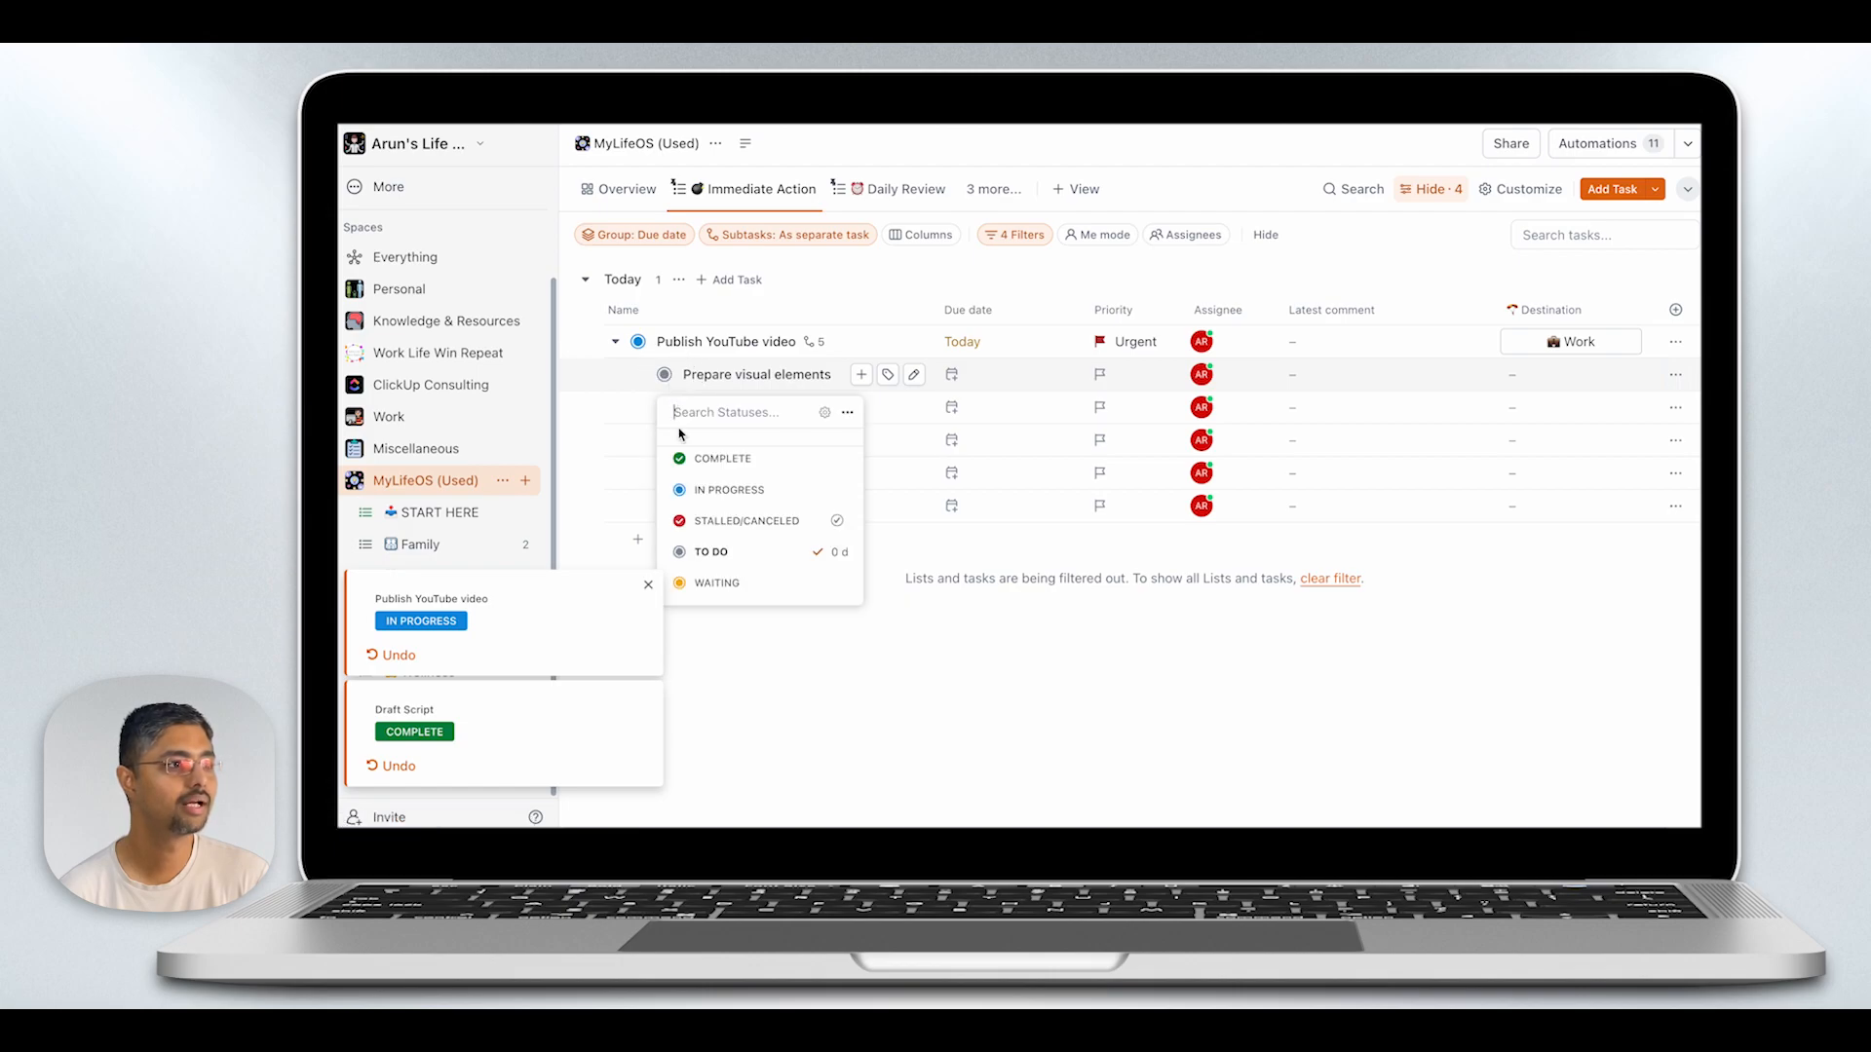
pyautogui.click(694, 489)
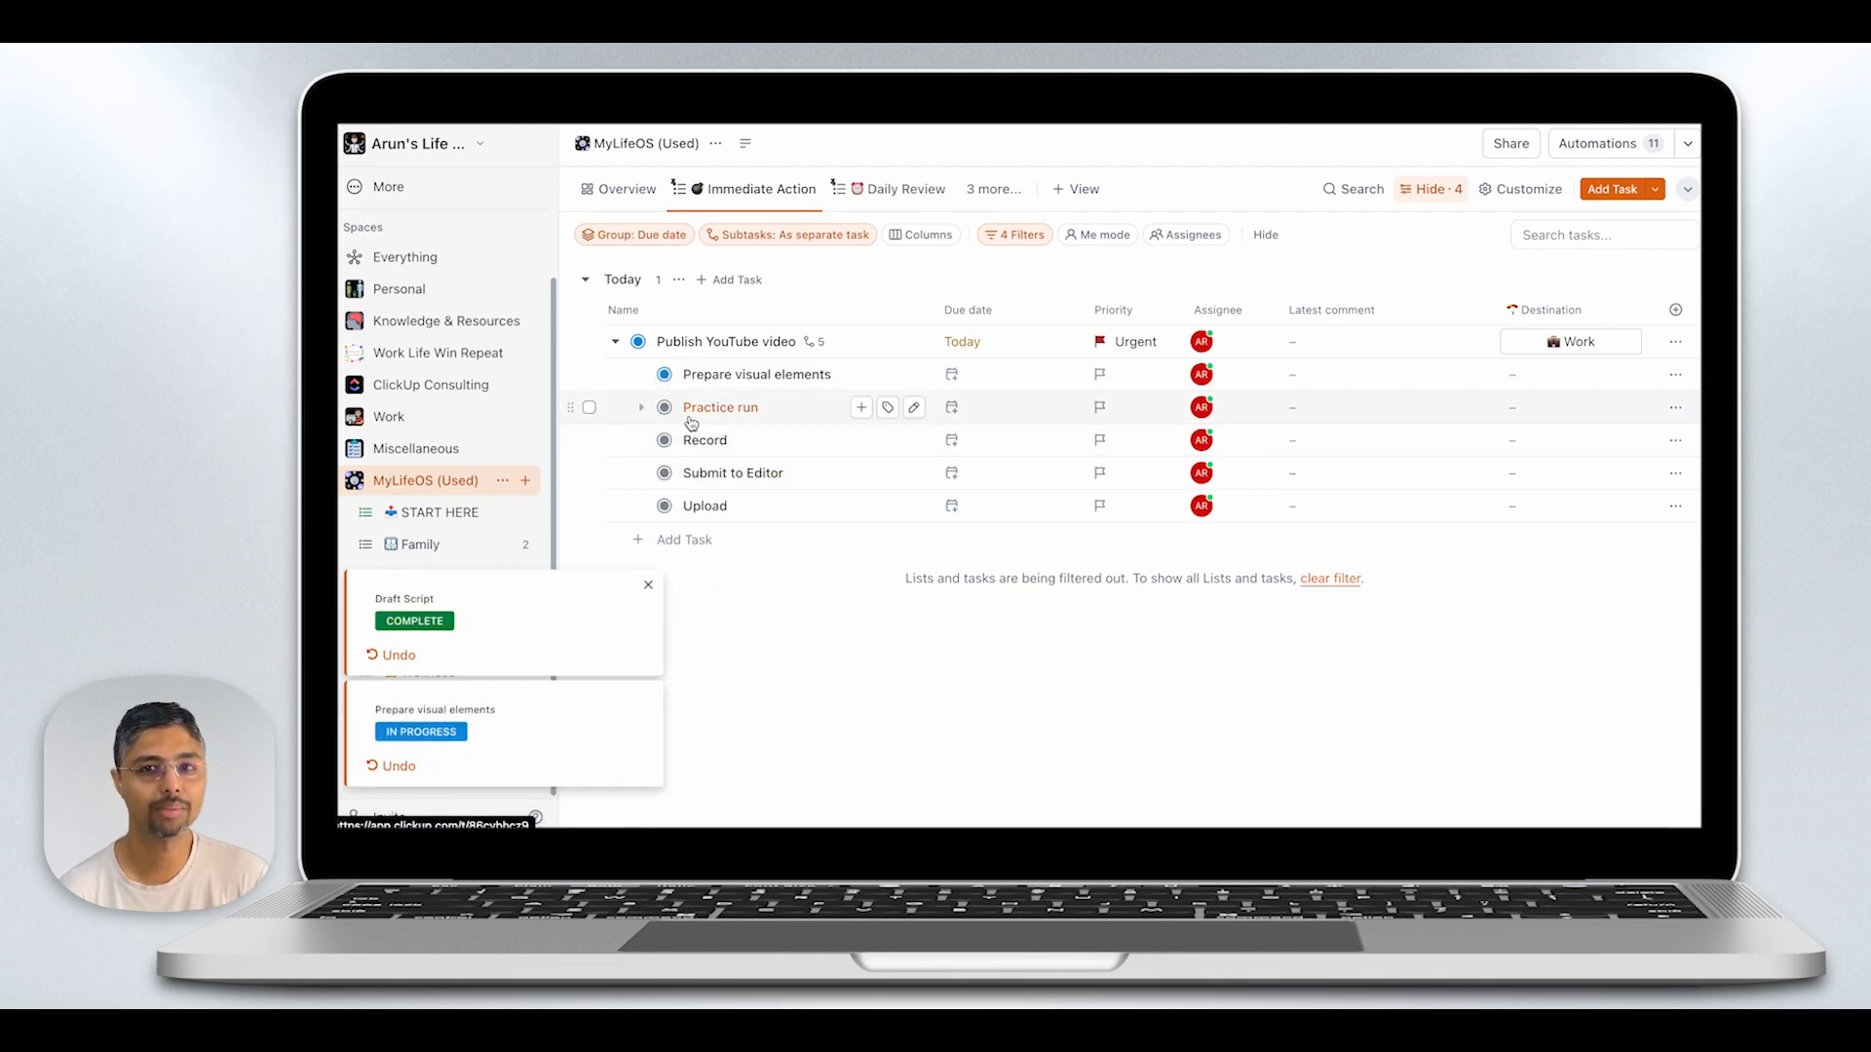
# - Set the subtask "Practice run" to Complete and "Record" to In Progress
pyautogui.click(669, 412)
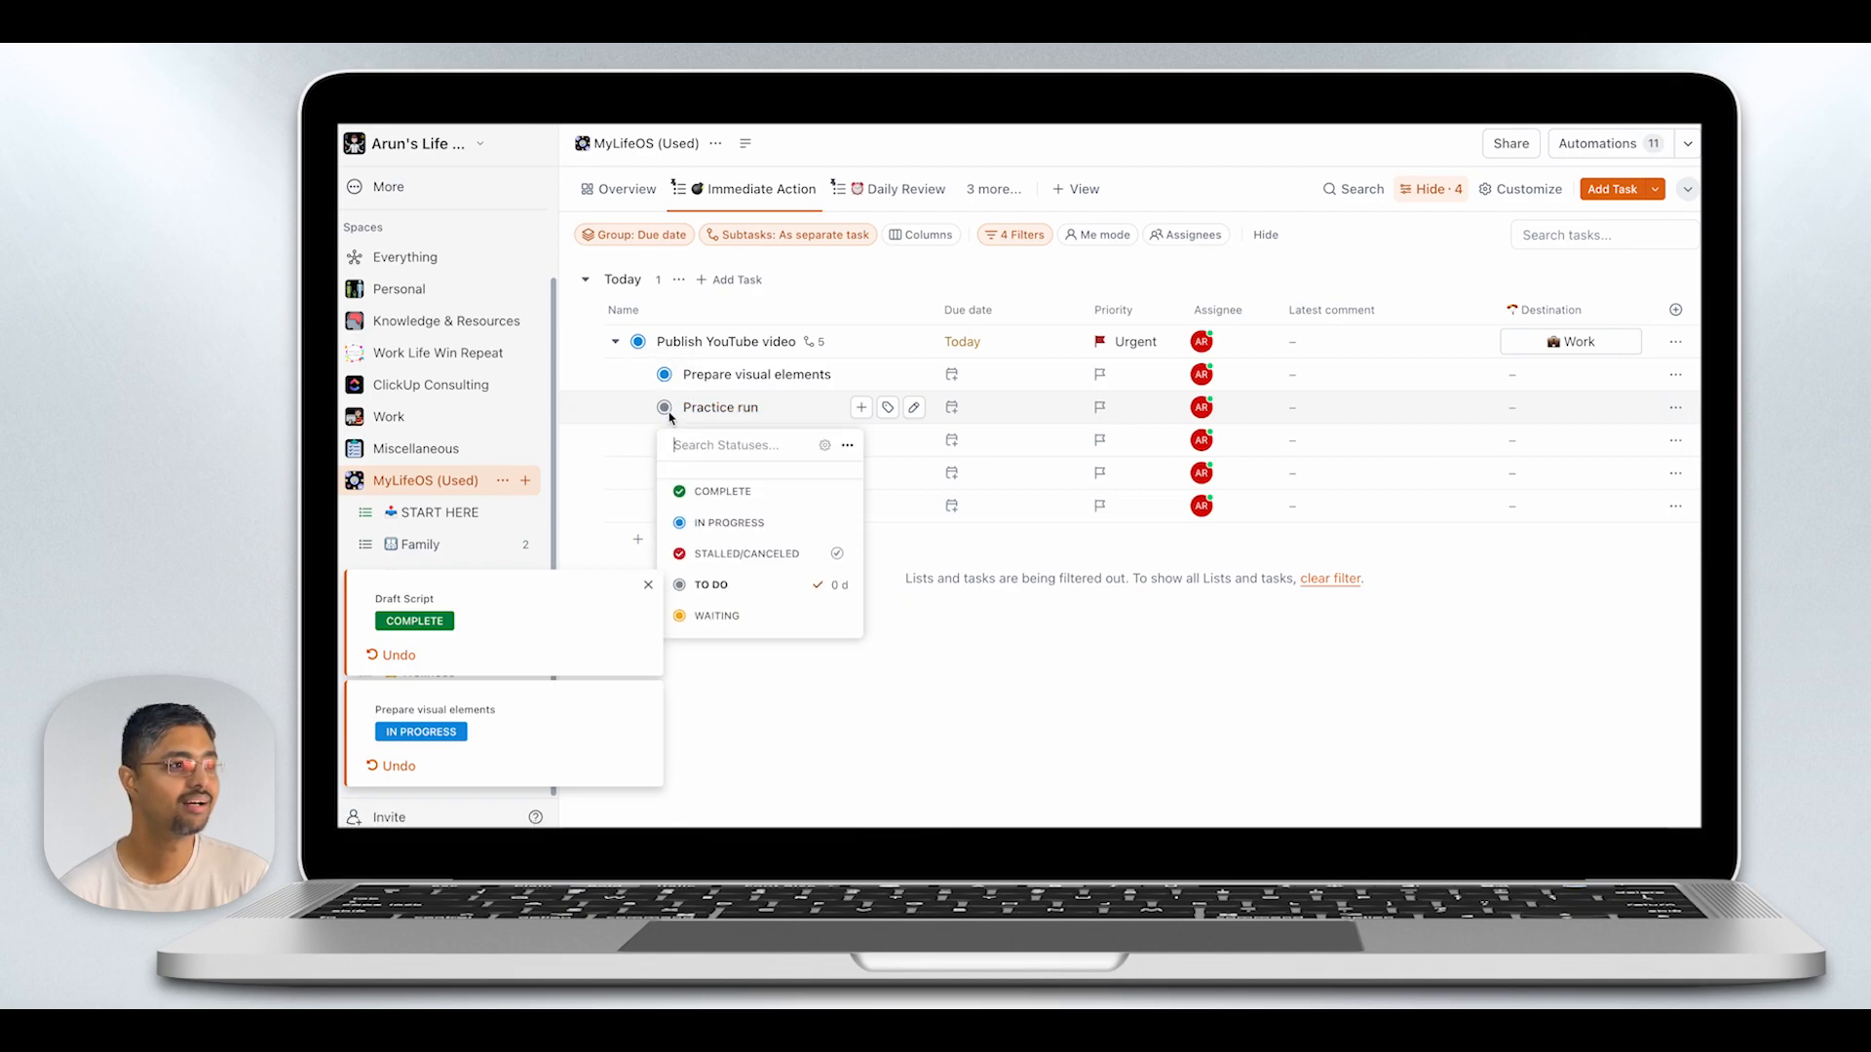
pyautogui.click(687, 491)
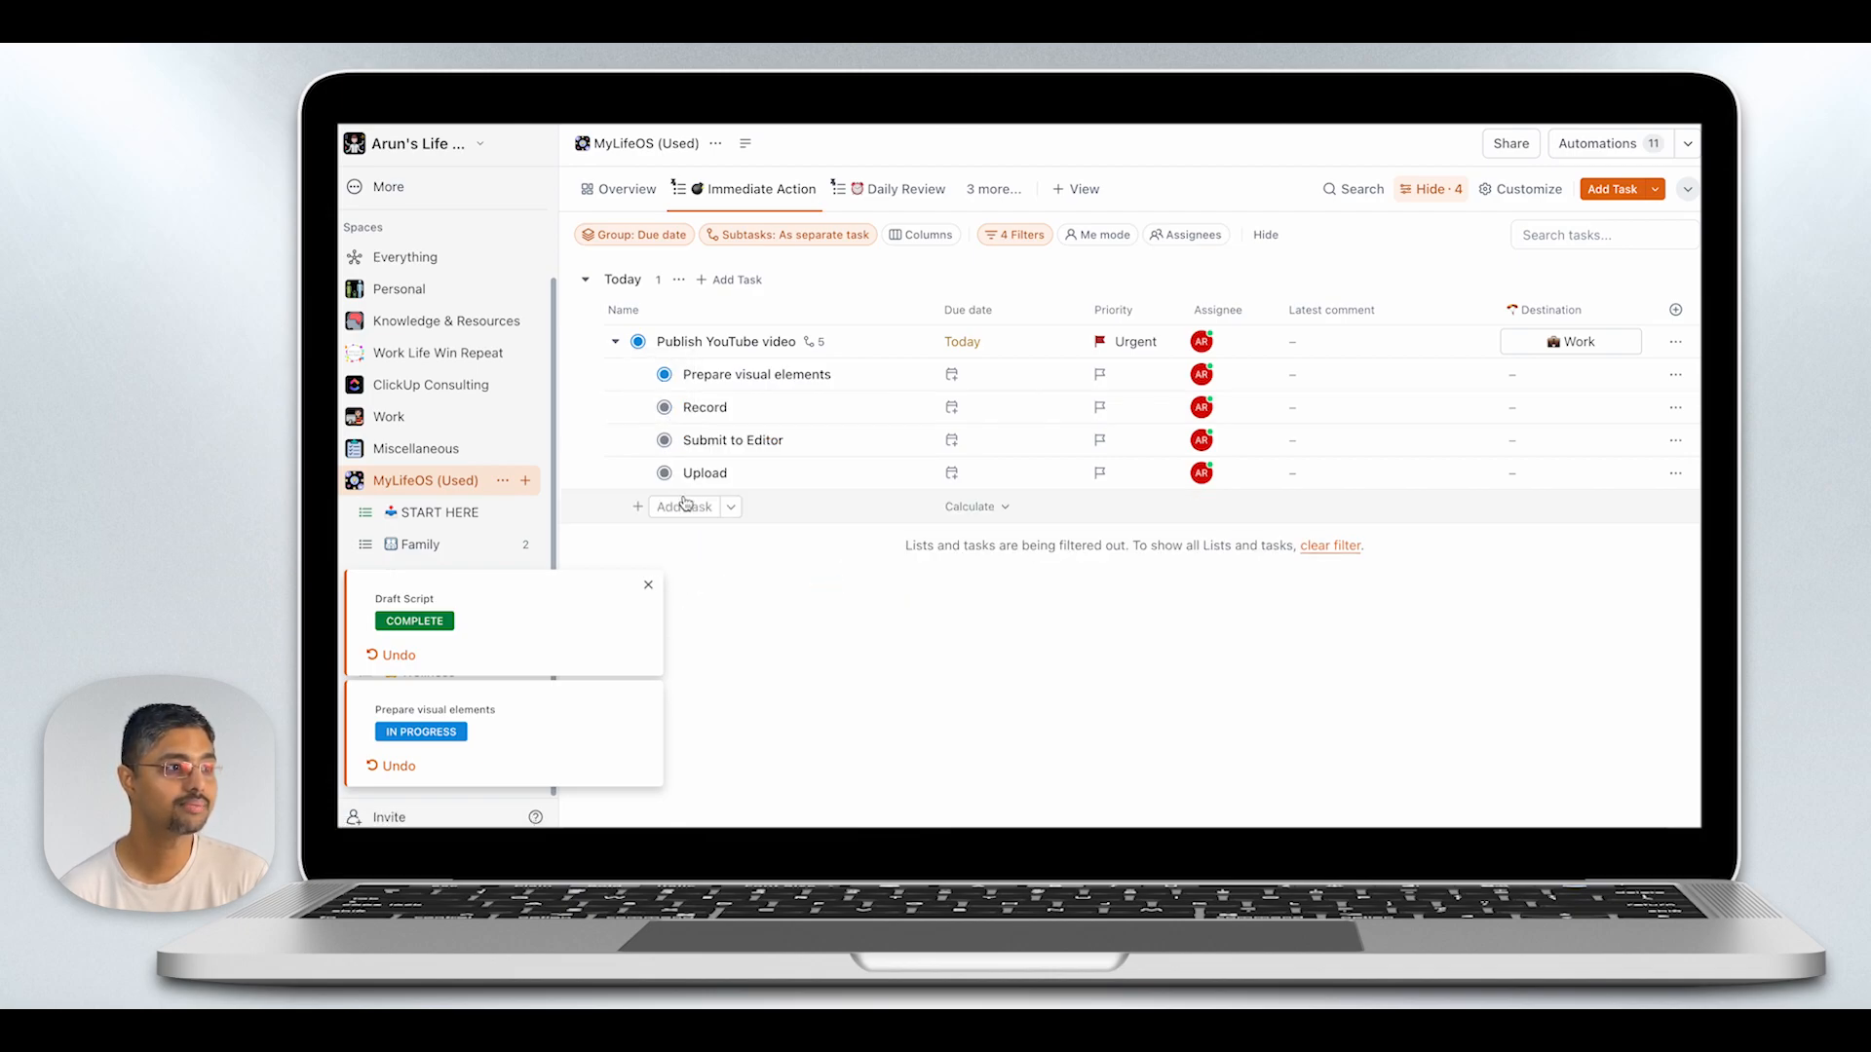
pyautogui.click(666, 407)
pyautogui.click(693, 521)
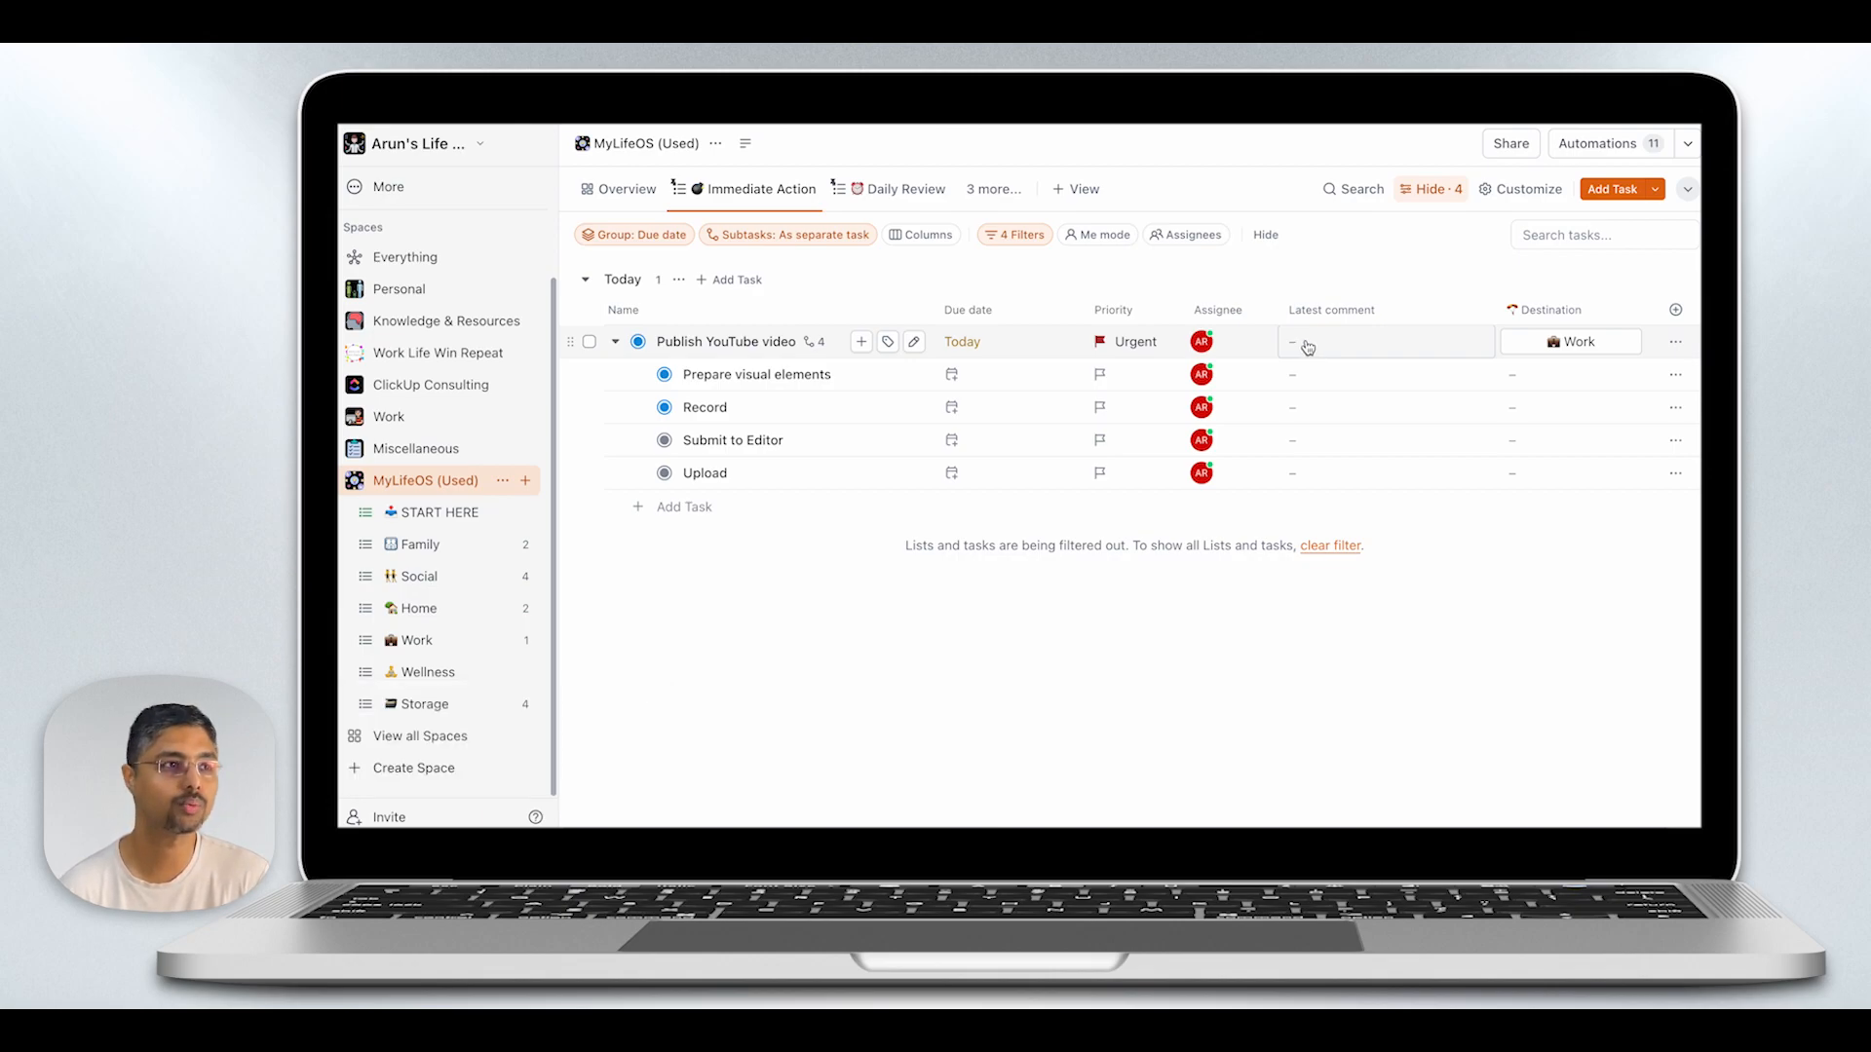
# - Review the tasks and their due dates by priority in the Daily Review view
pyautogui.click(881, 198)
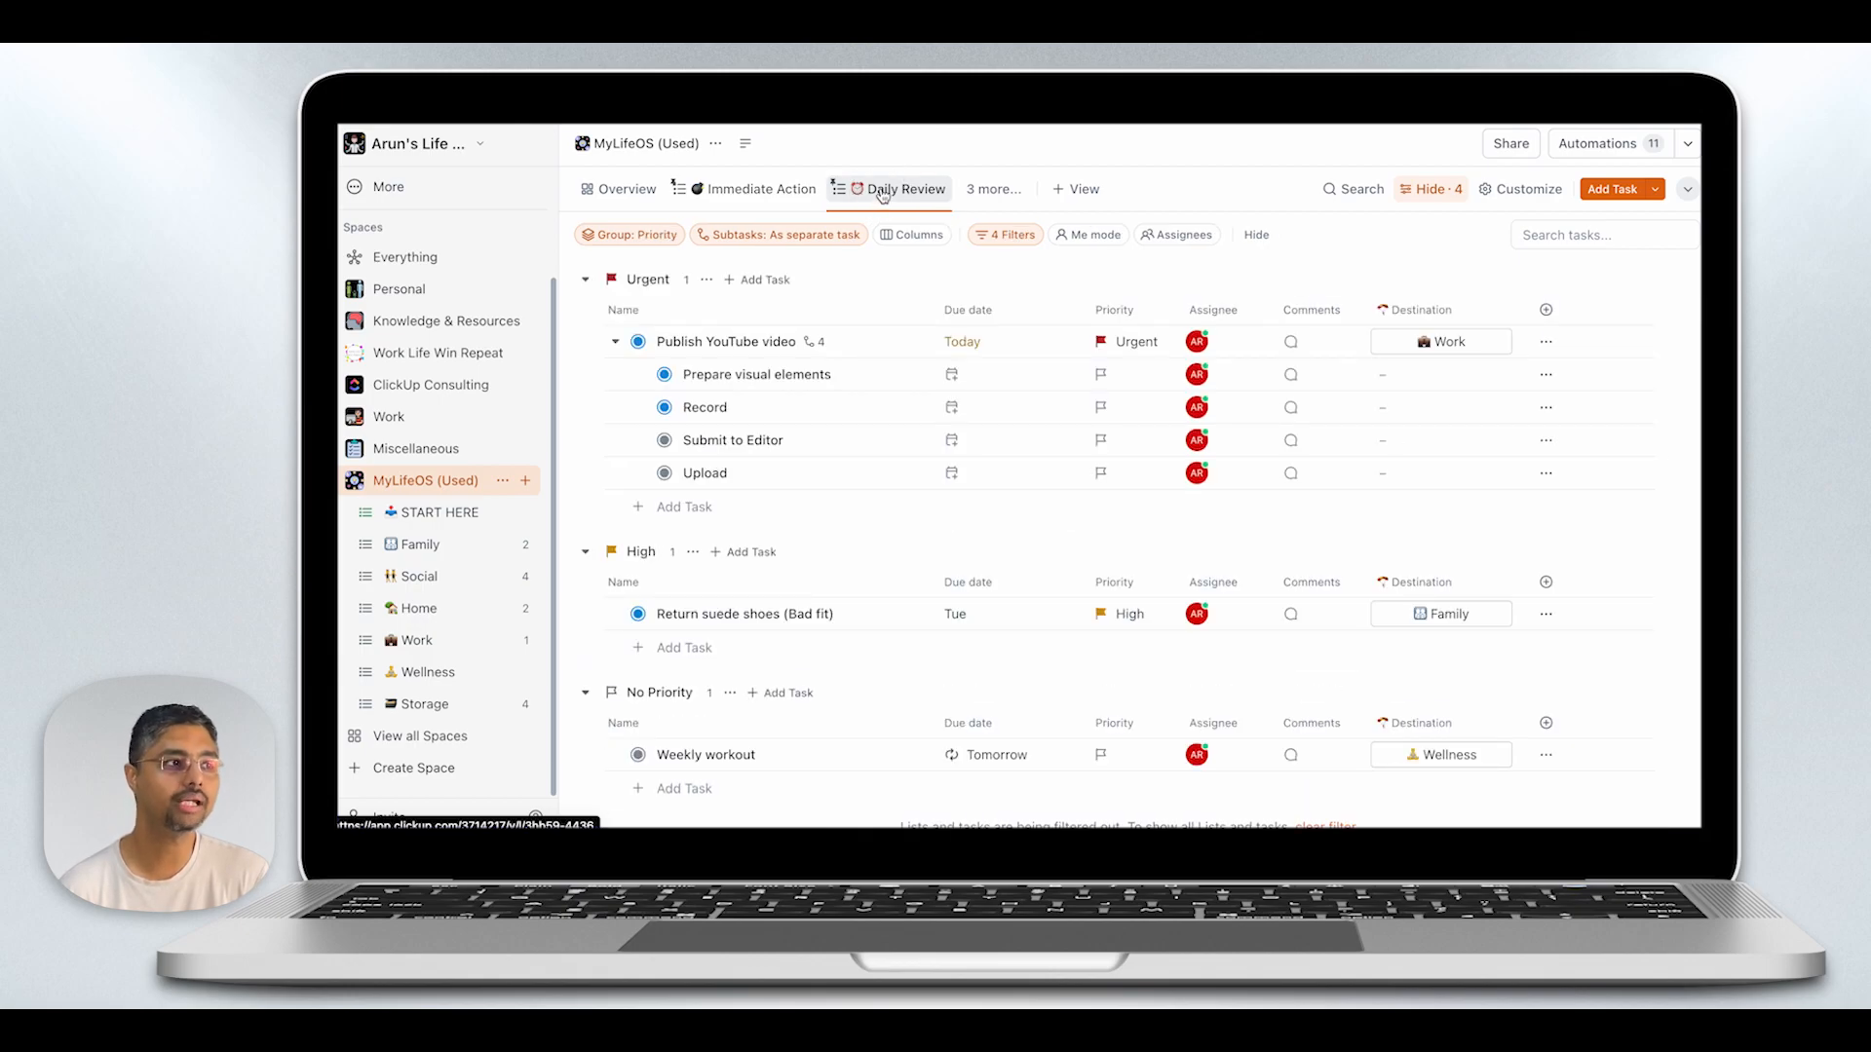
pyautogui.scroll(-2, 892, 413)
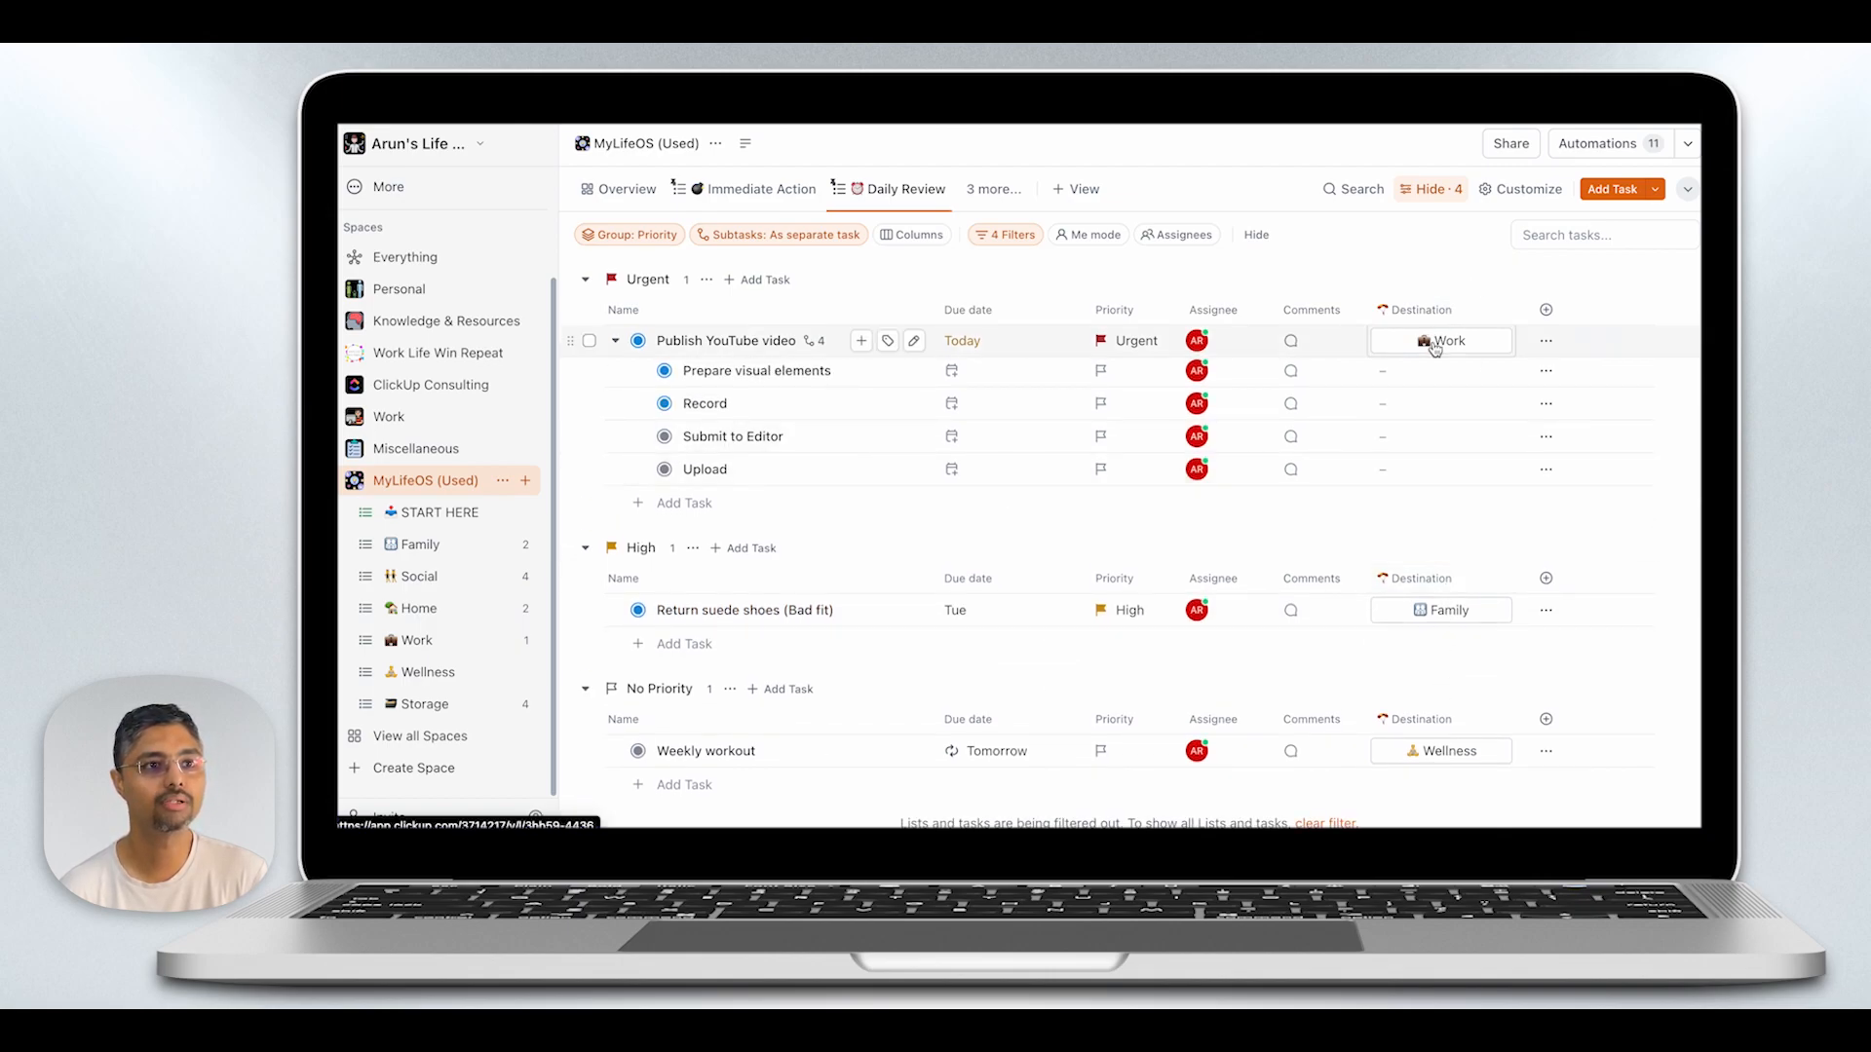
pyautogui.scroll(-1, 1445, 390)
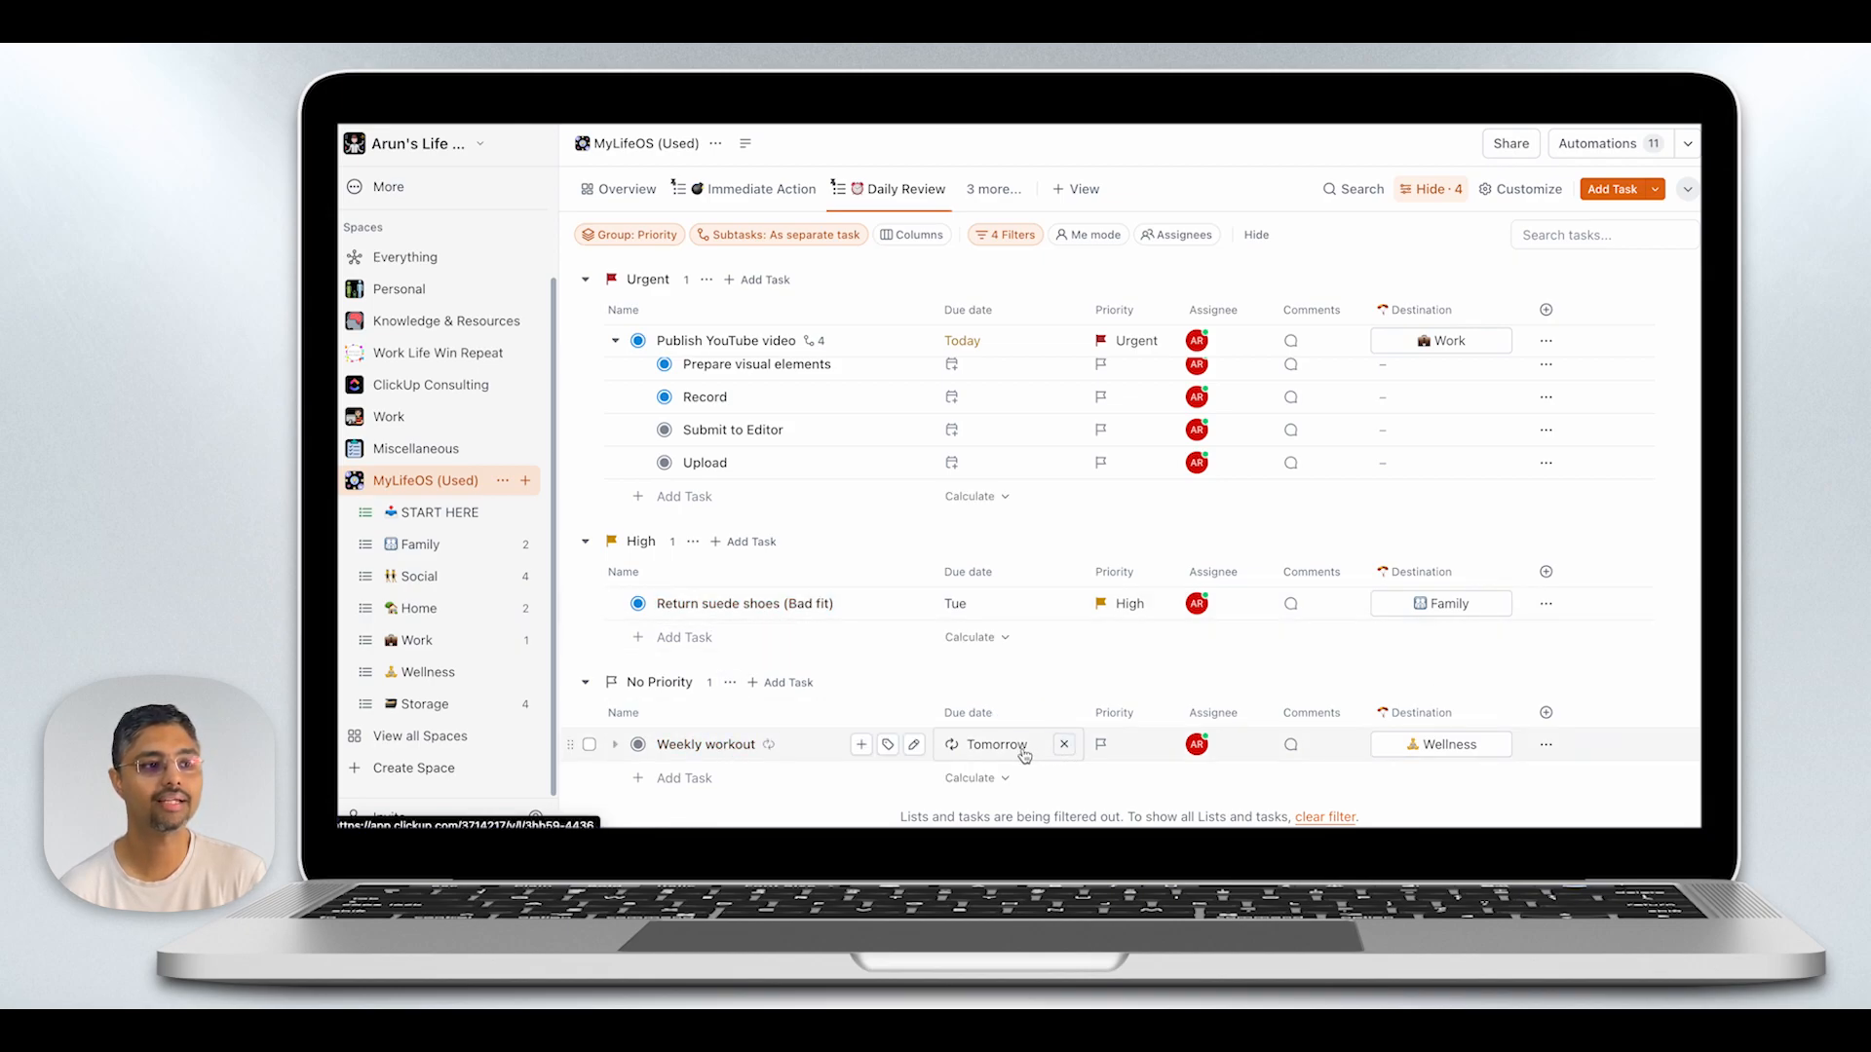
# - Switch to the Weekly Review view and look through its tasks grouped by status
pyautogui.click(995, 199)
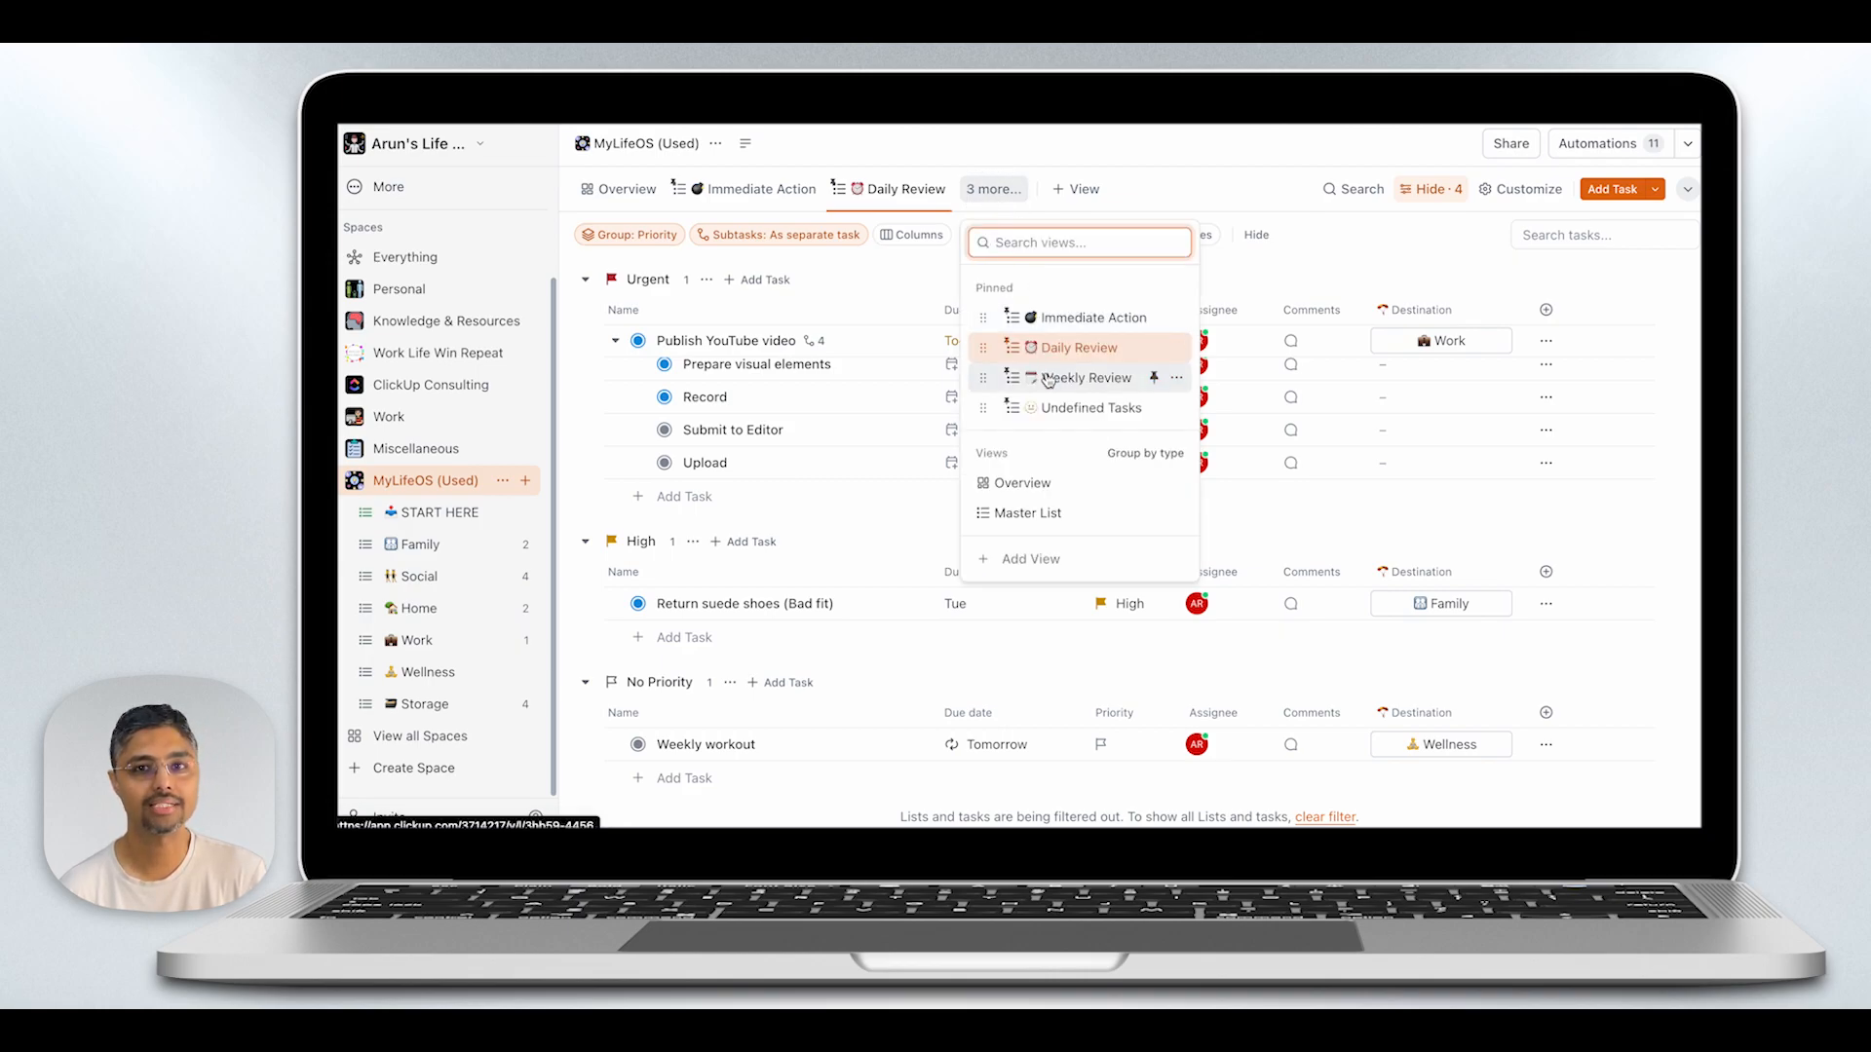
pyautogui.click(1049, 378)
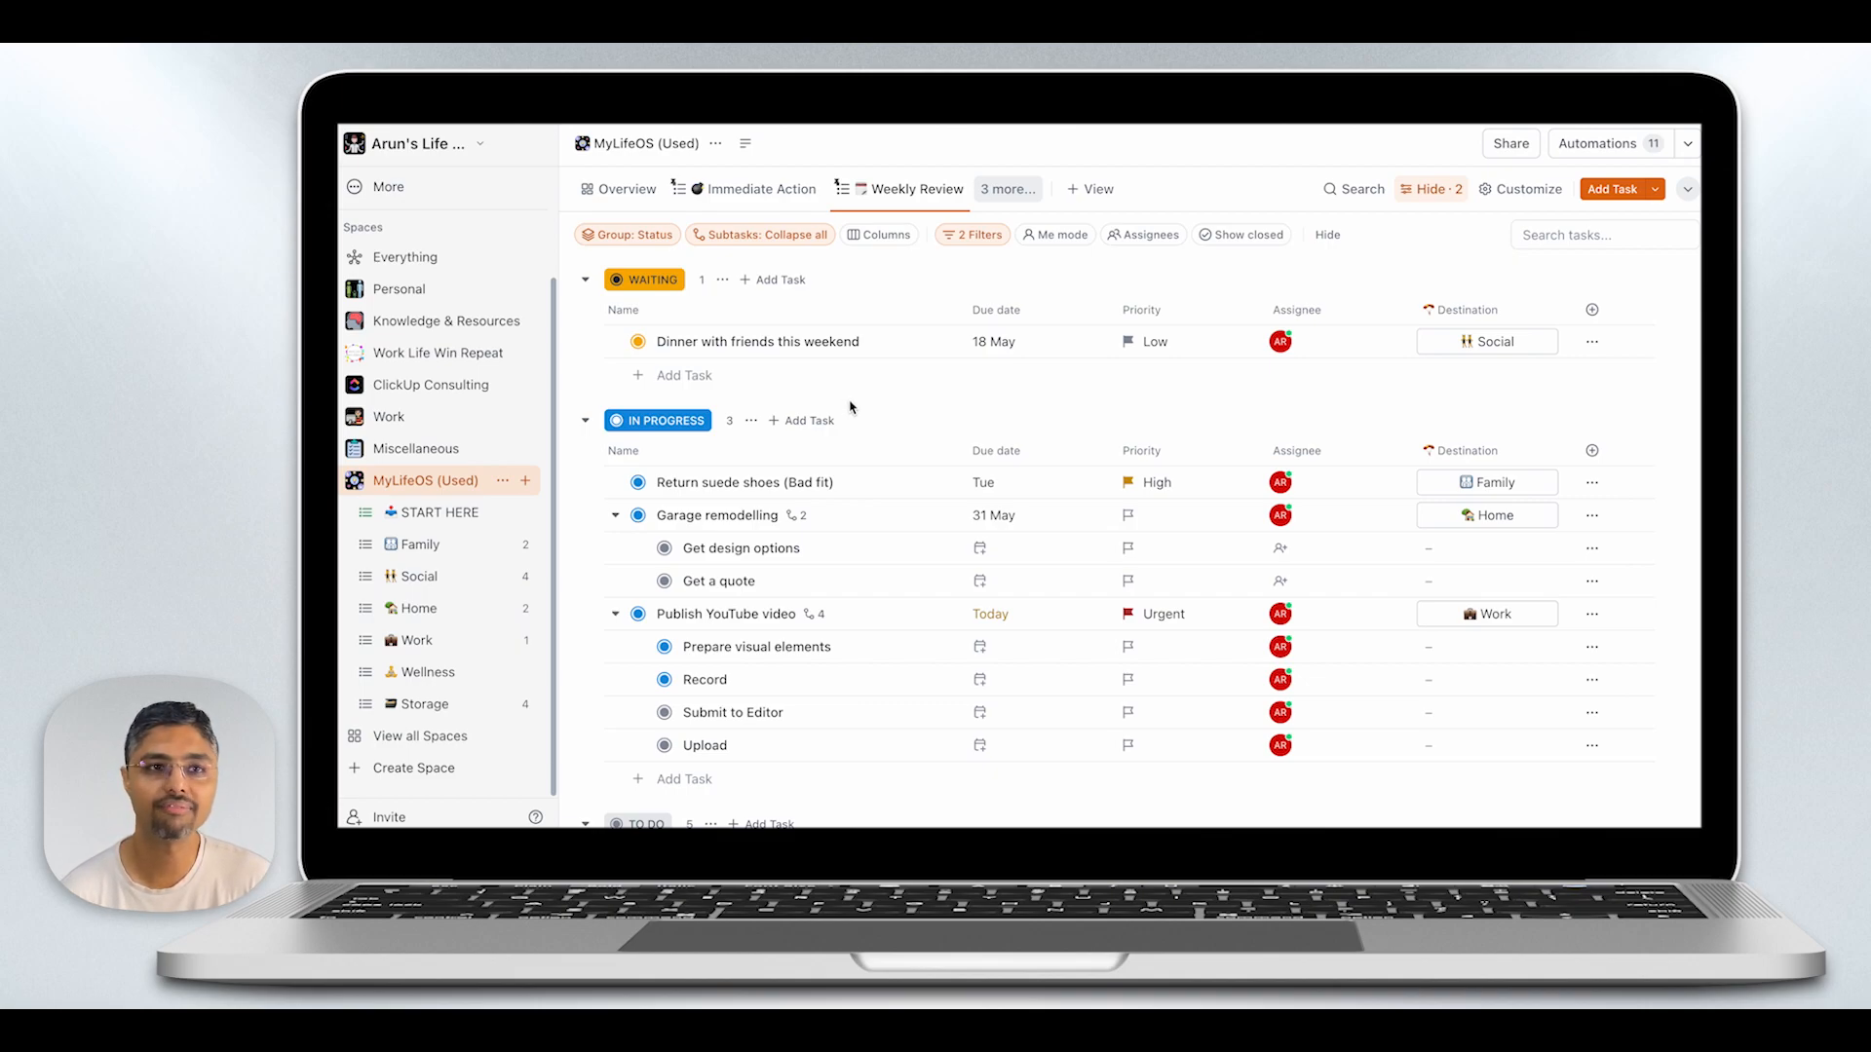
pyautogui.scroll(-3, 851, 408)
pyautogui.scroll(2, 850, 407)
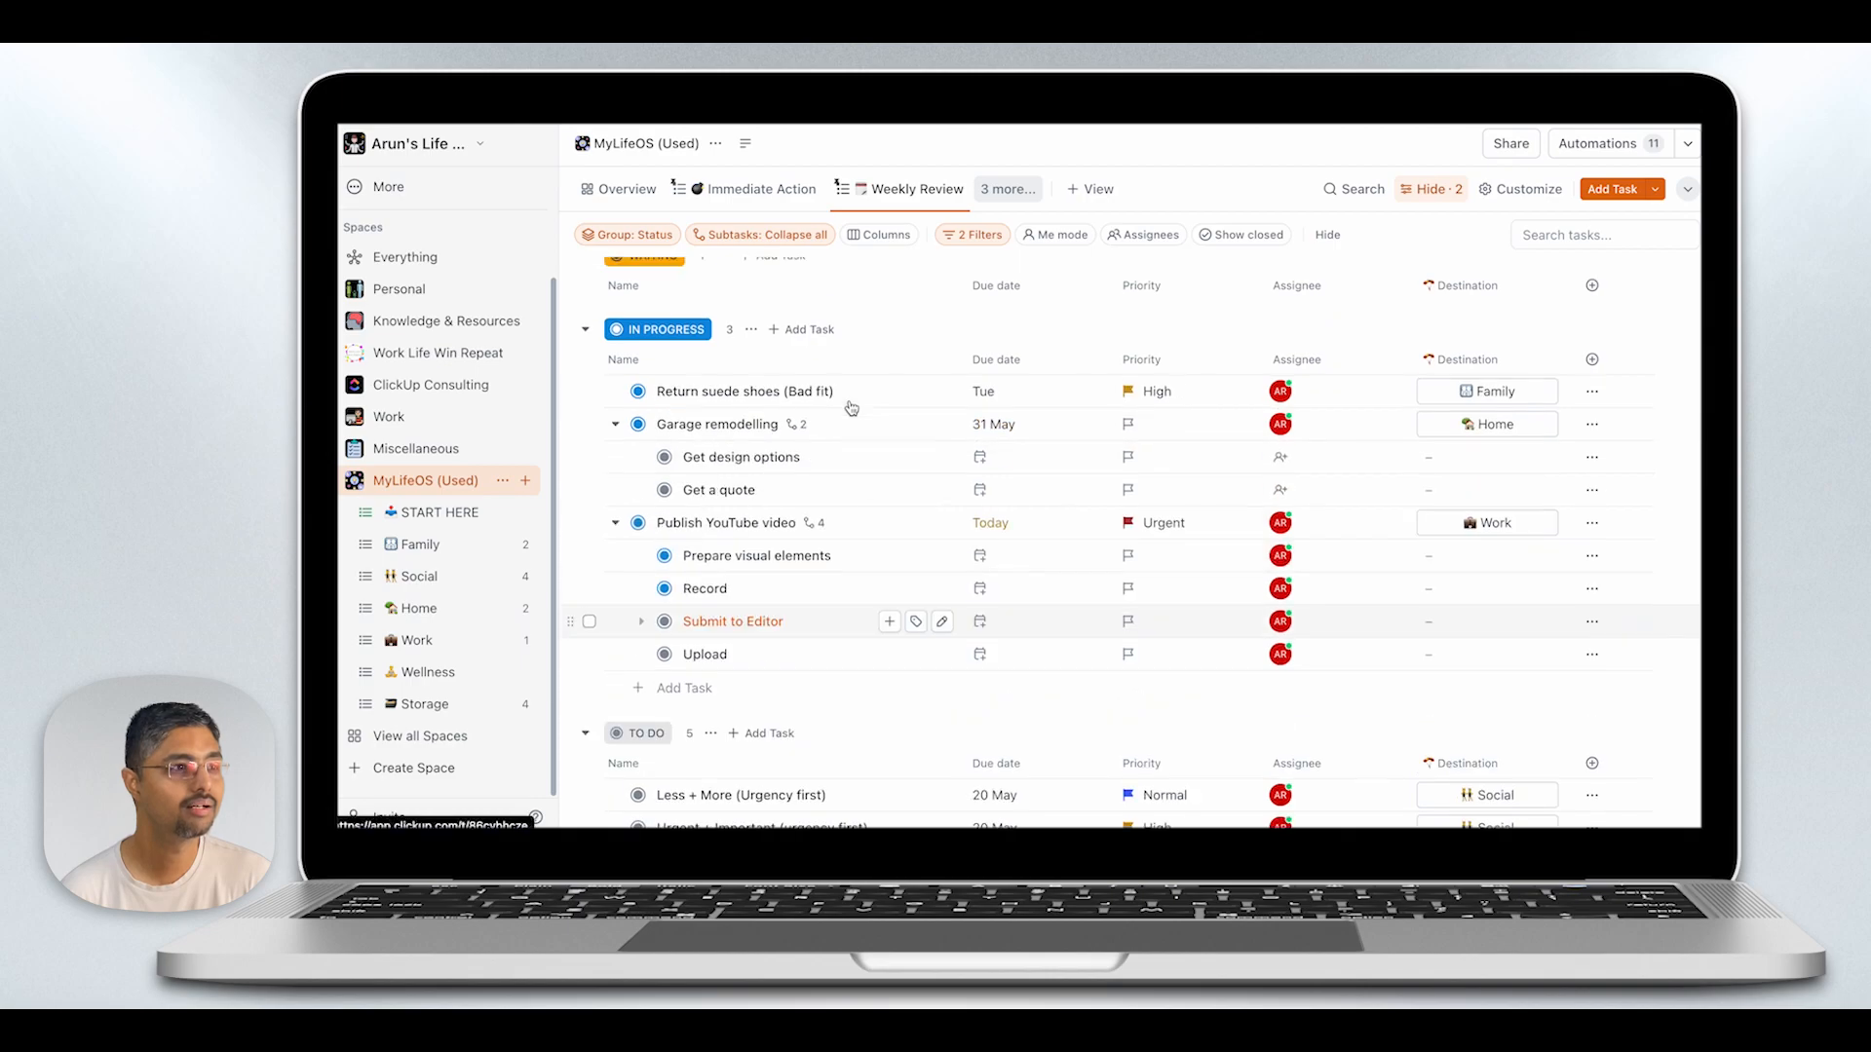
pyautogui.scroll(1, 851, 407)
# - In the Undefined Tasks view, give "Prepare diorama for school fair" a due date of 17 May and High priority
pyautogui.click(1009, 189)
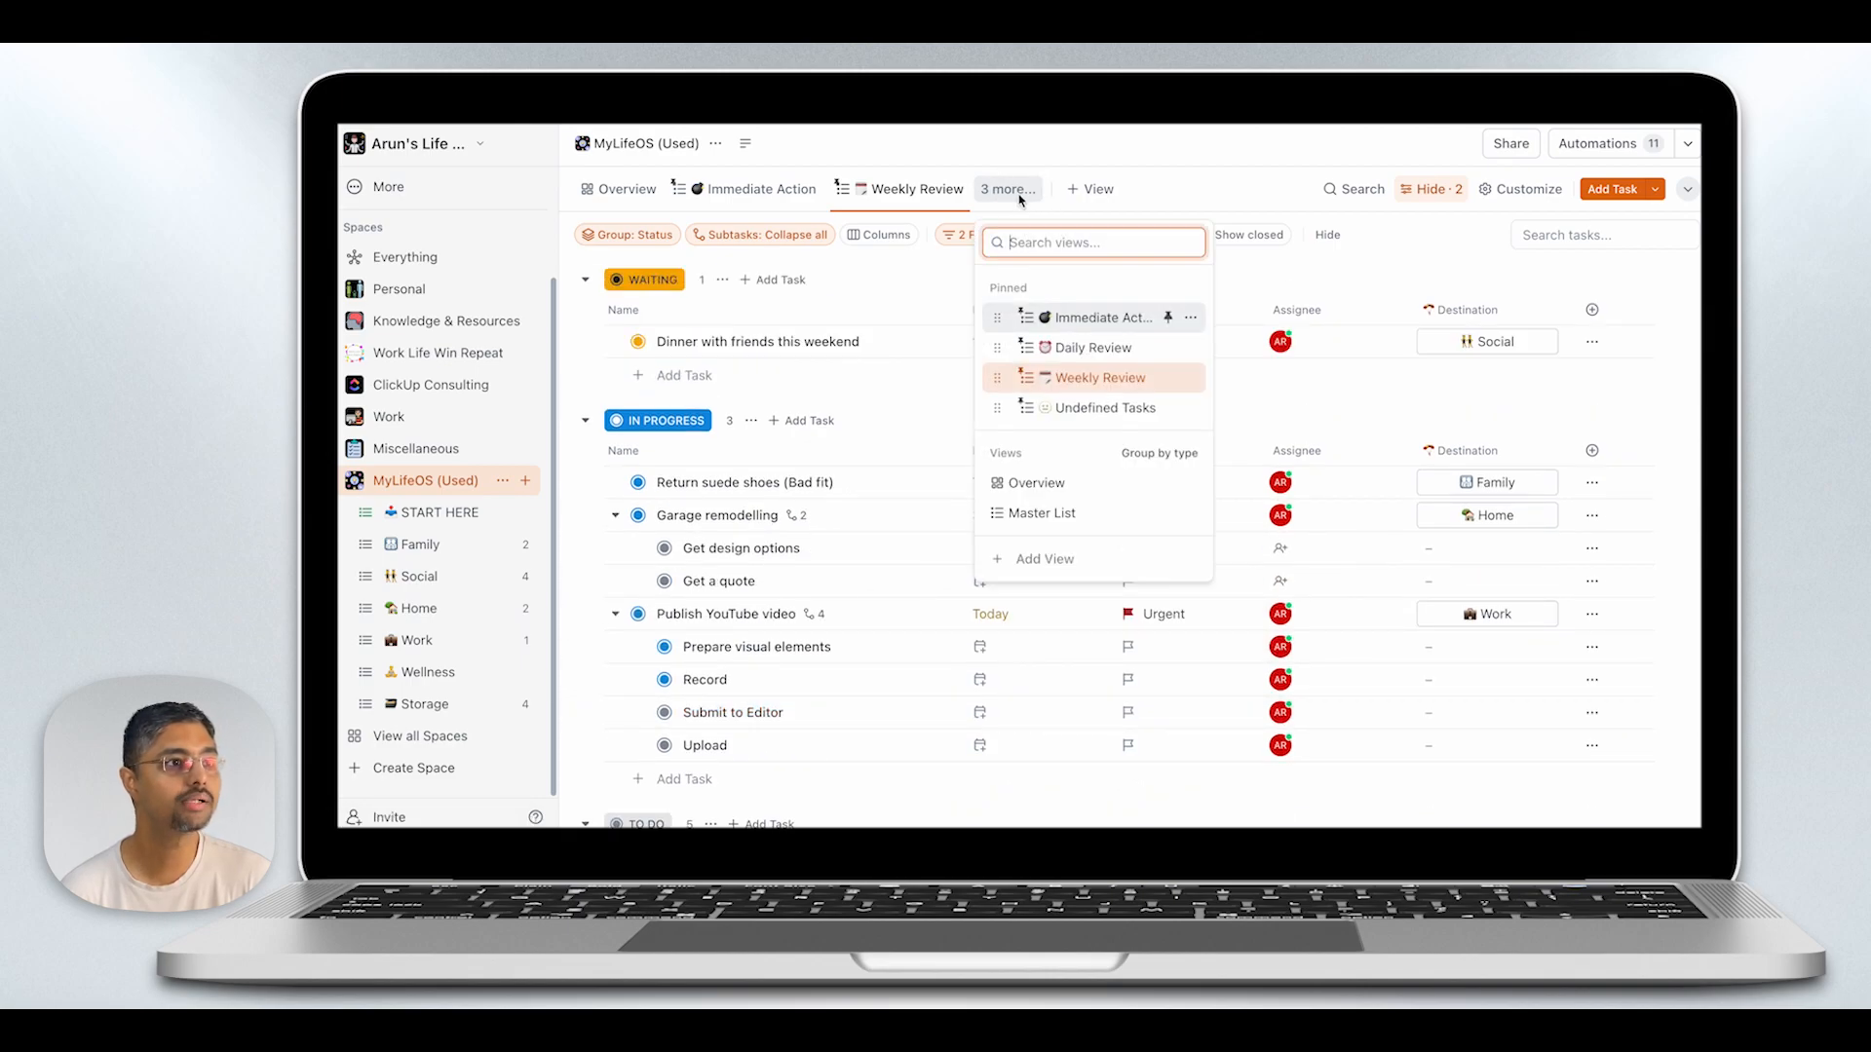
pyautogui.click(1061, 418)
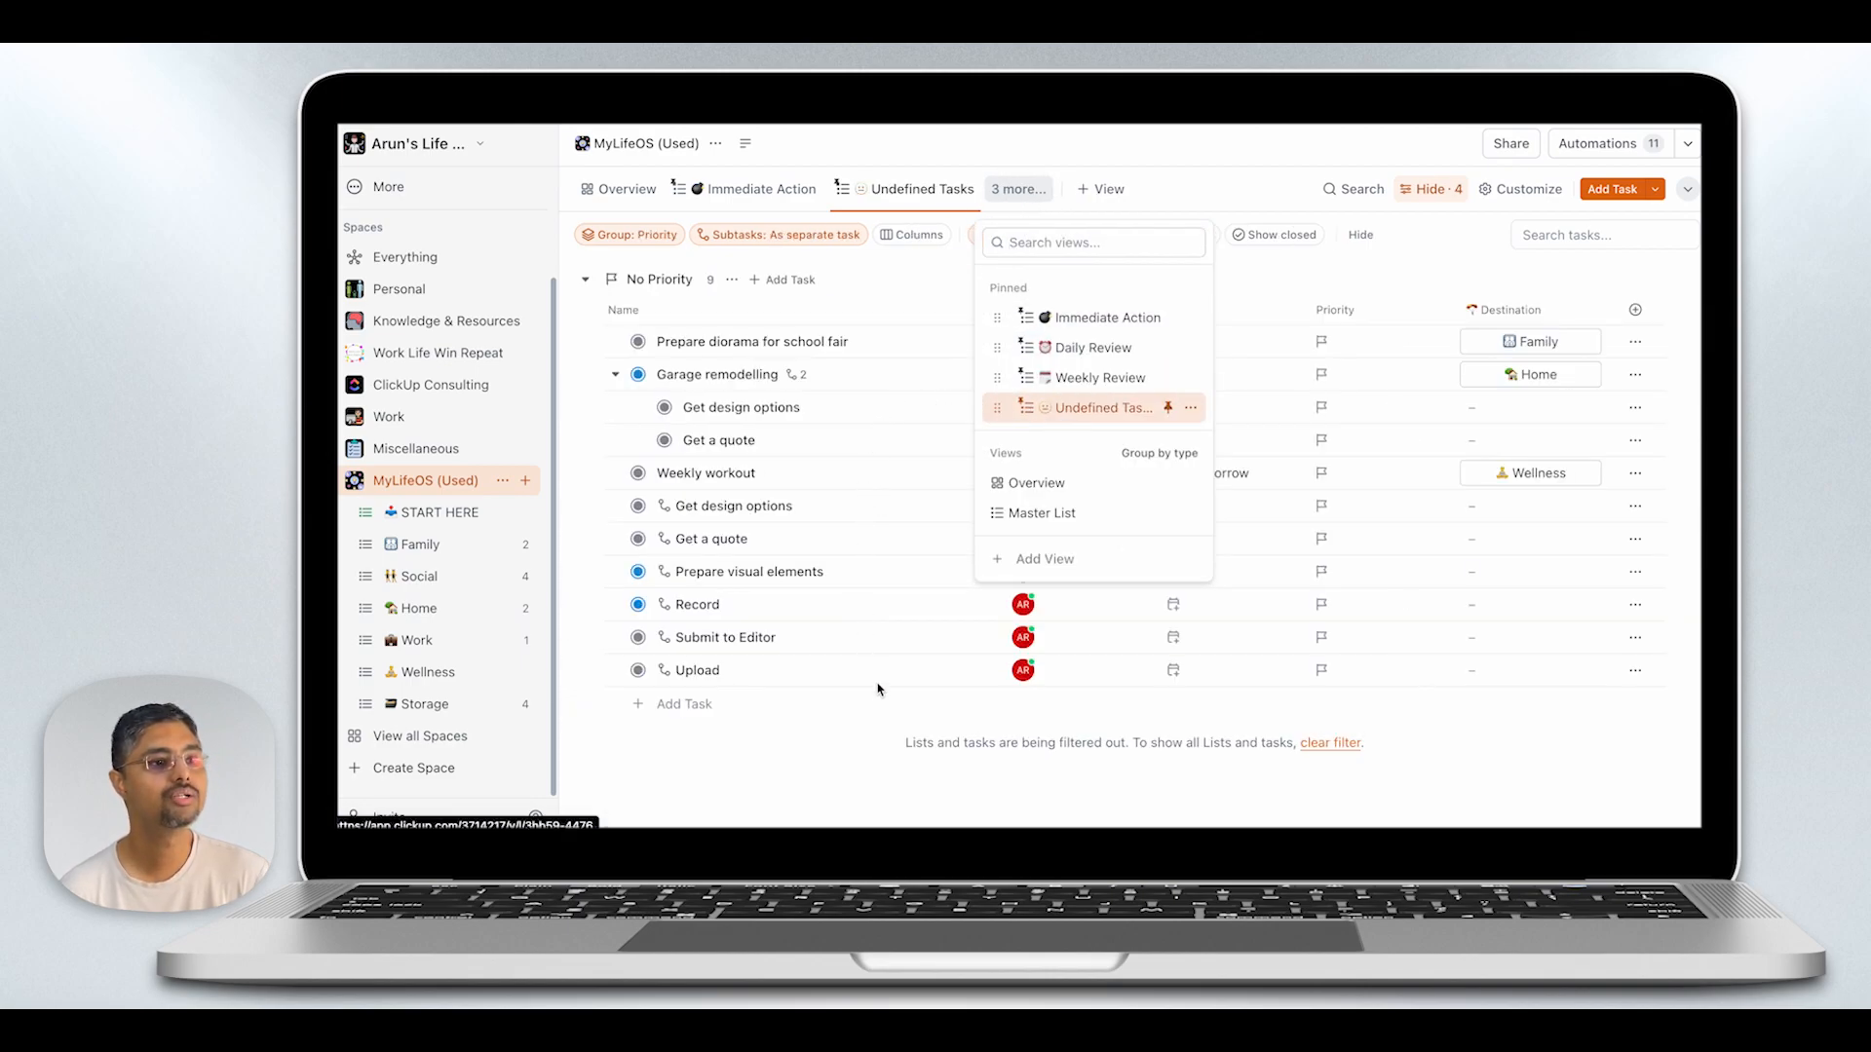
pyautogui.click(884, 732)
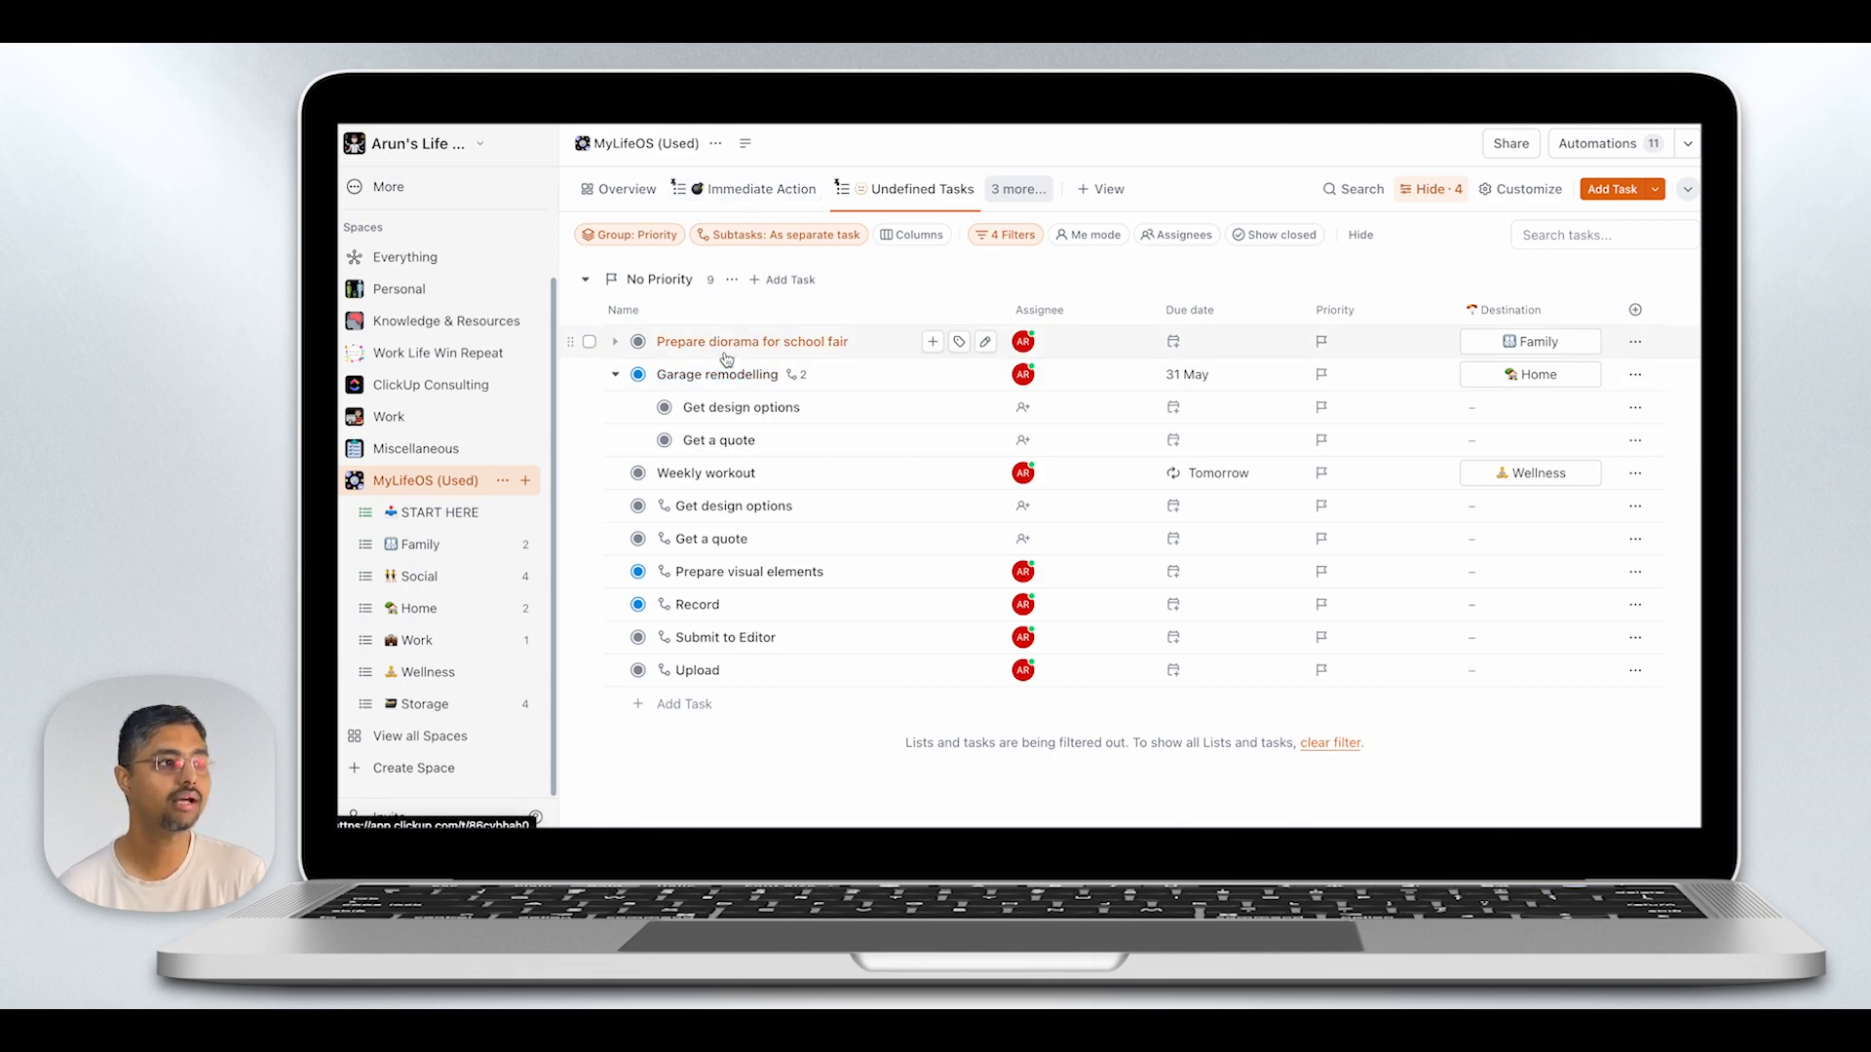
pyautogui.click(1174, 347)
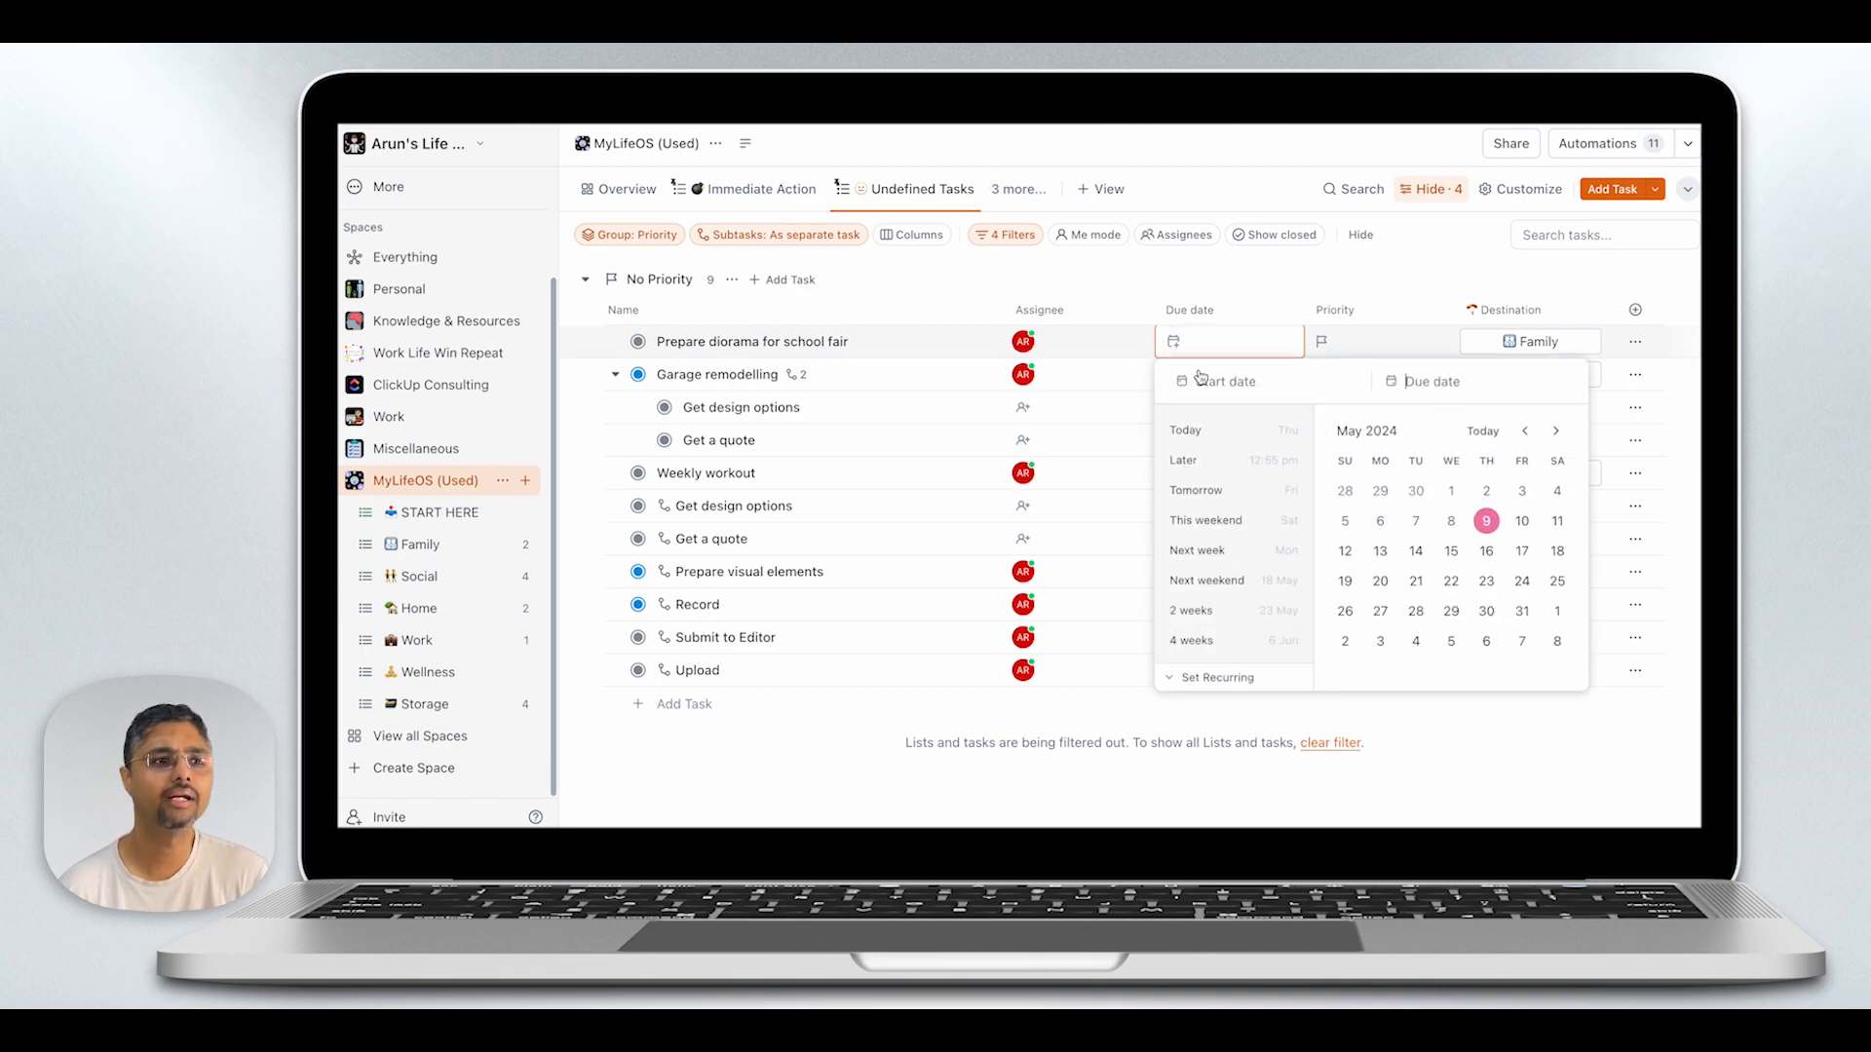
pyautogui.click(1526, 559)
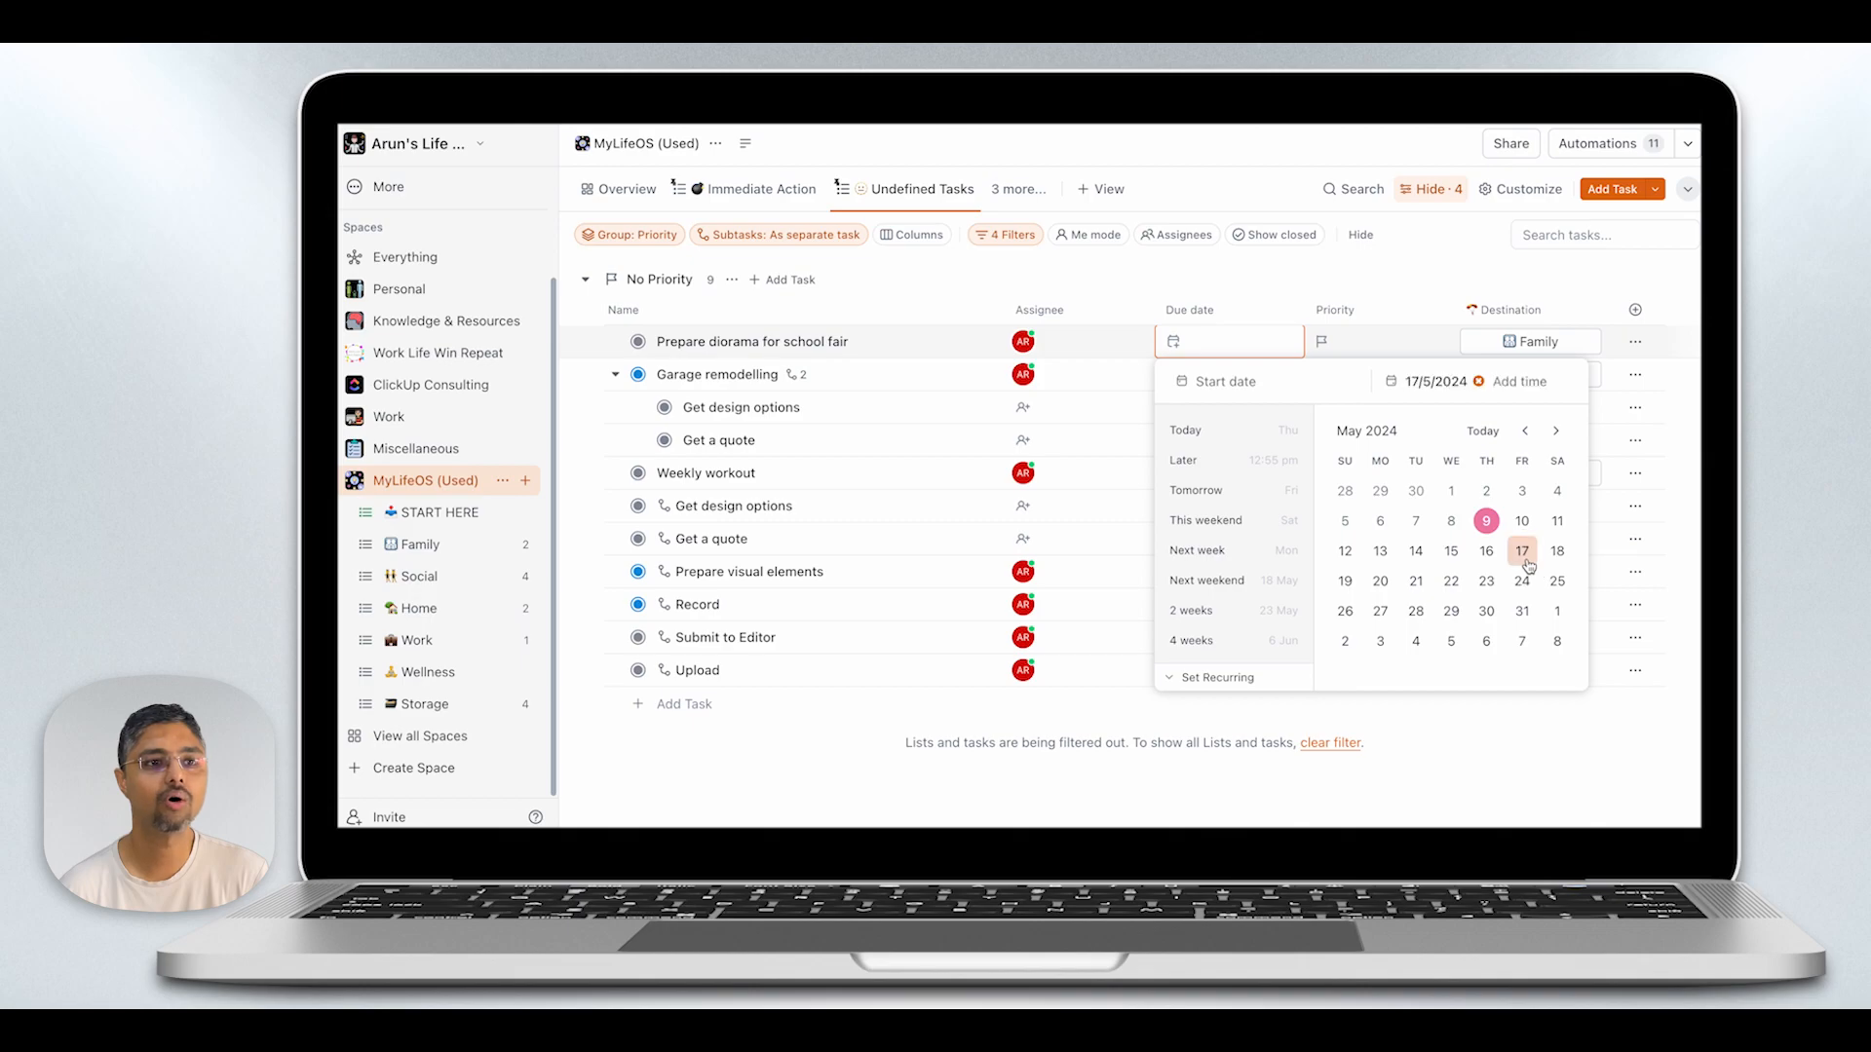
pyautogui.click(1333, 343)
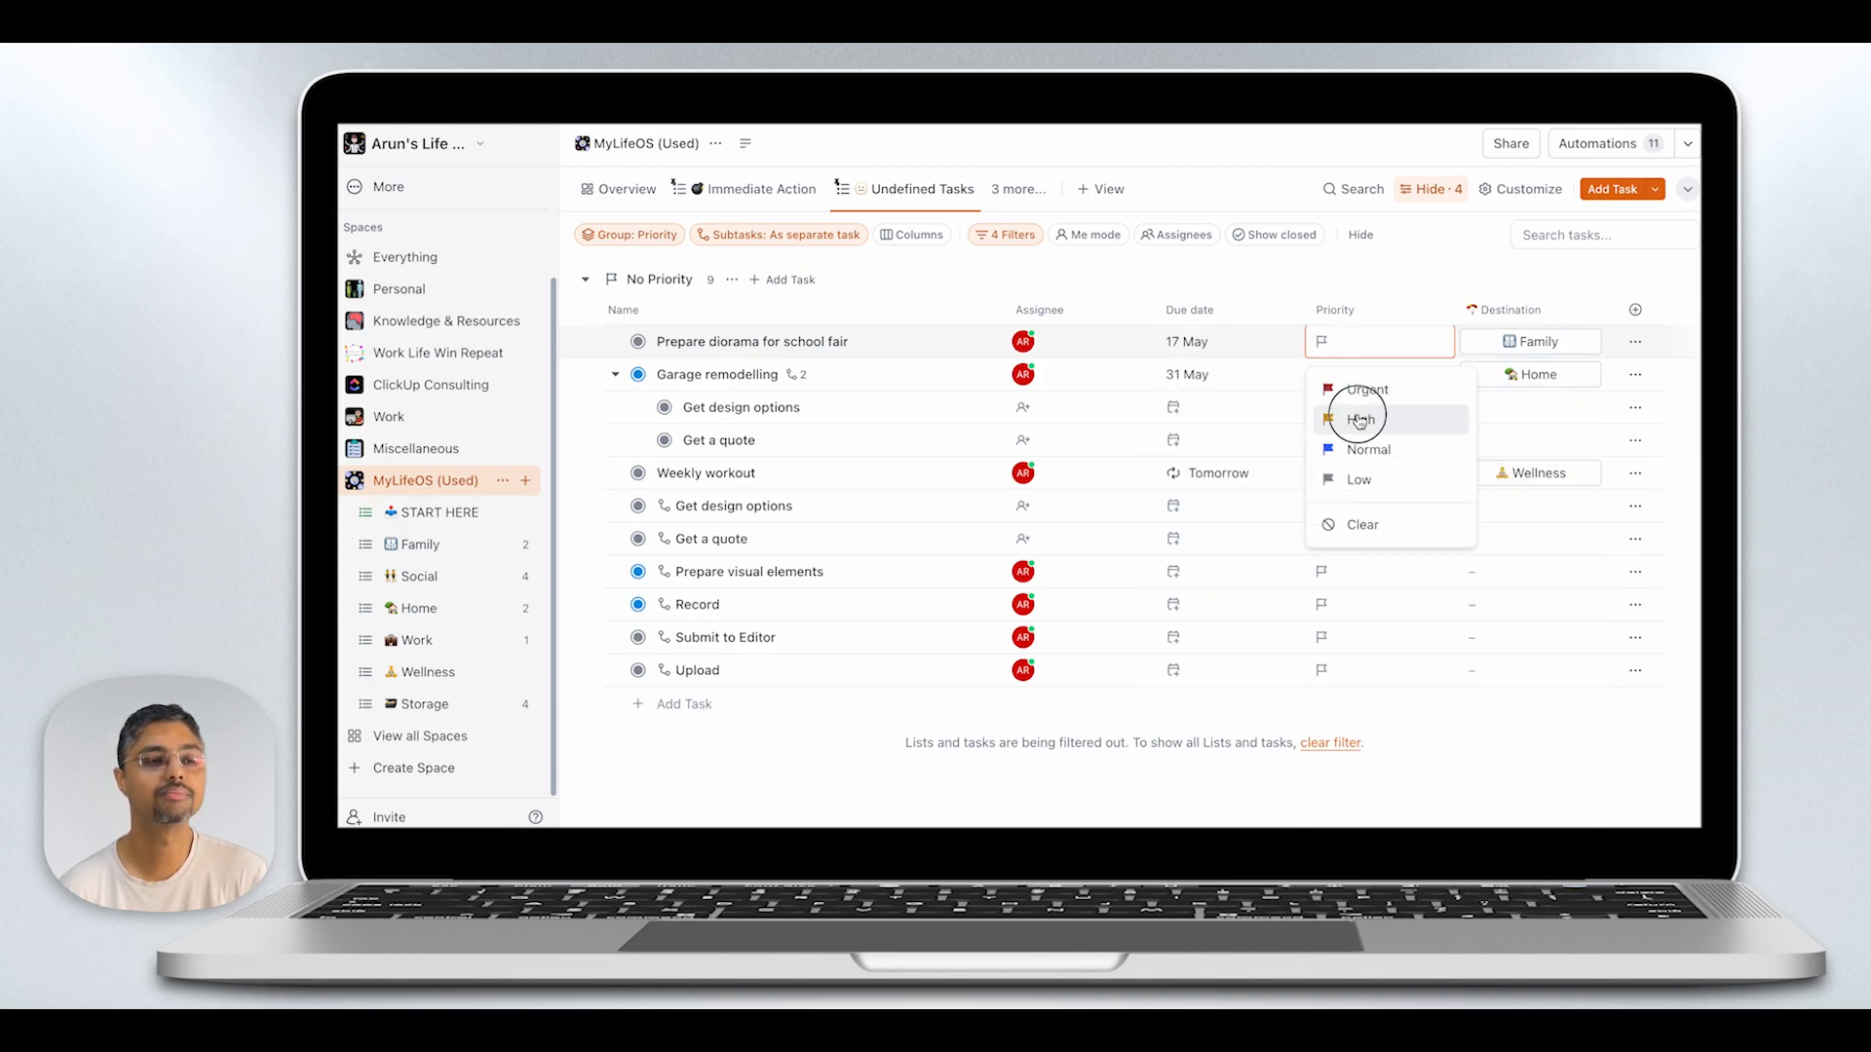
pyautogui.click(1360, 420)
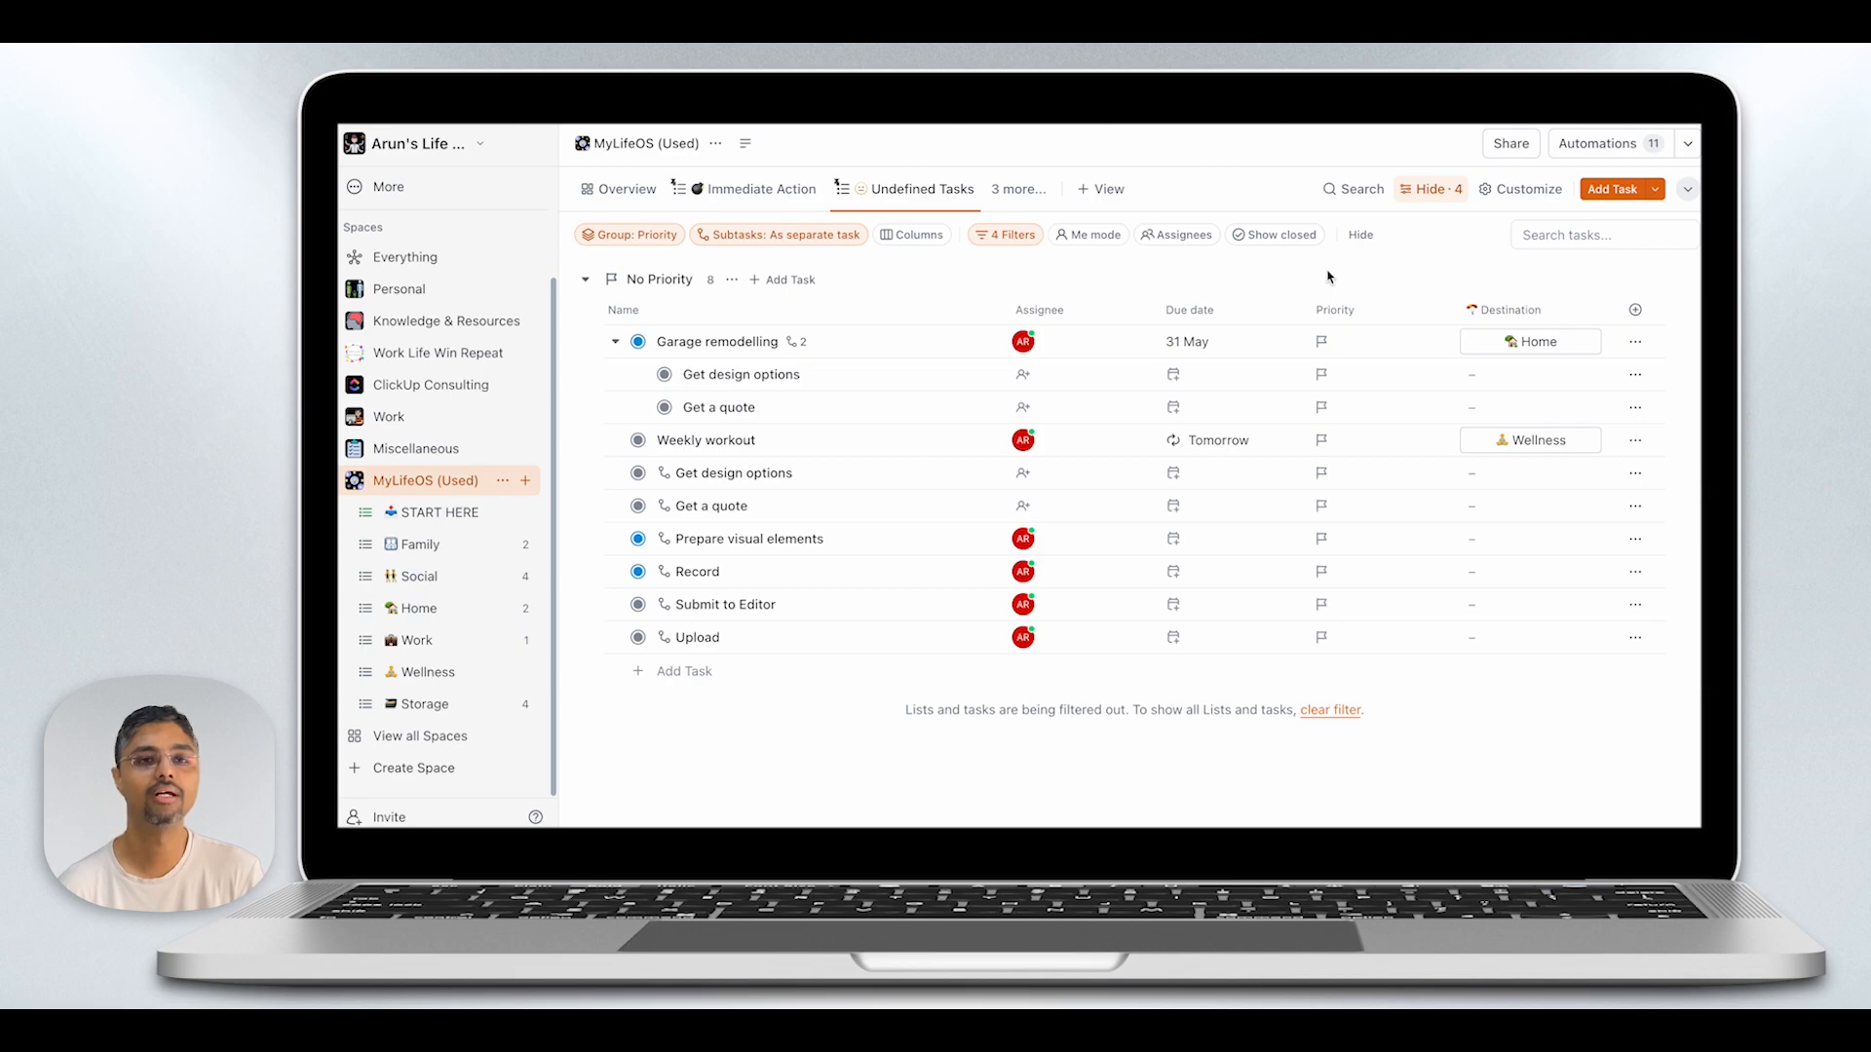
# - Return to the Weekly Review view and look through its tasks grouped by status
pyautogui.click(996, 195)
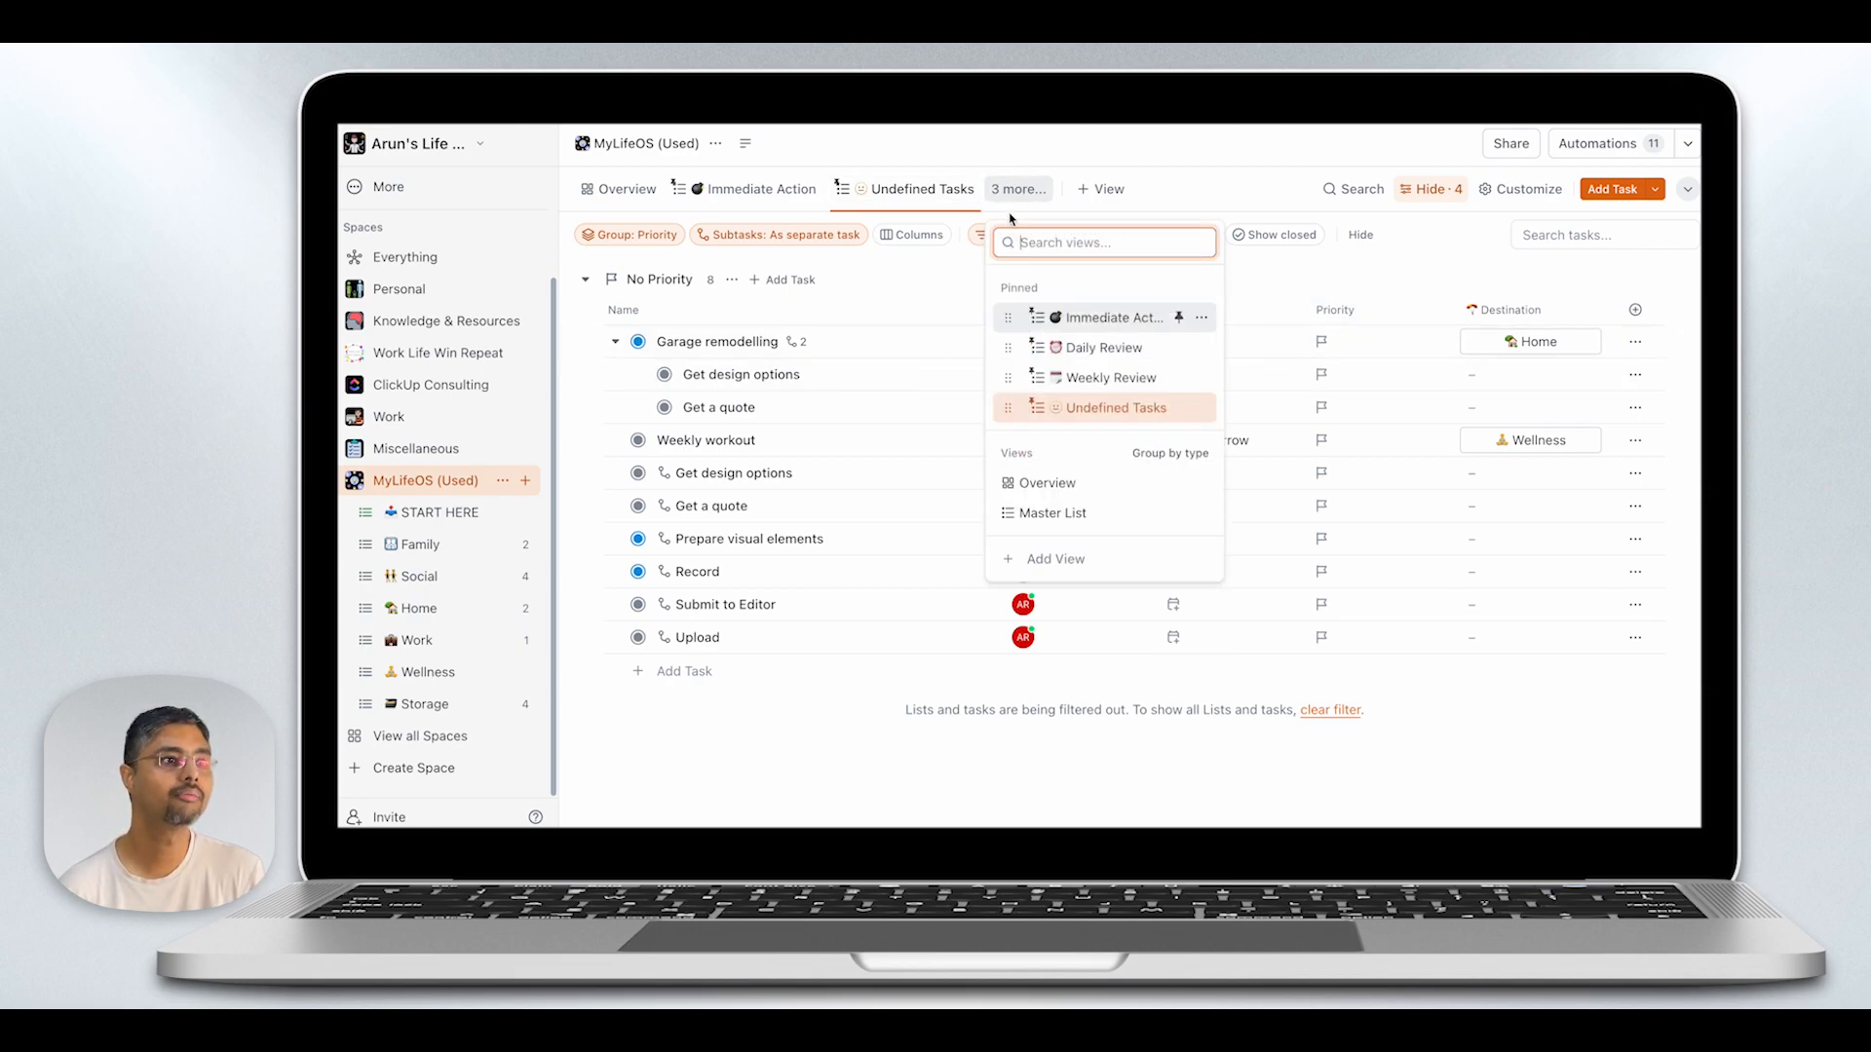
pyautogui.click(1111, 377)
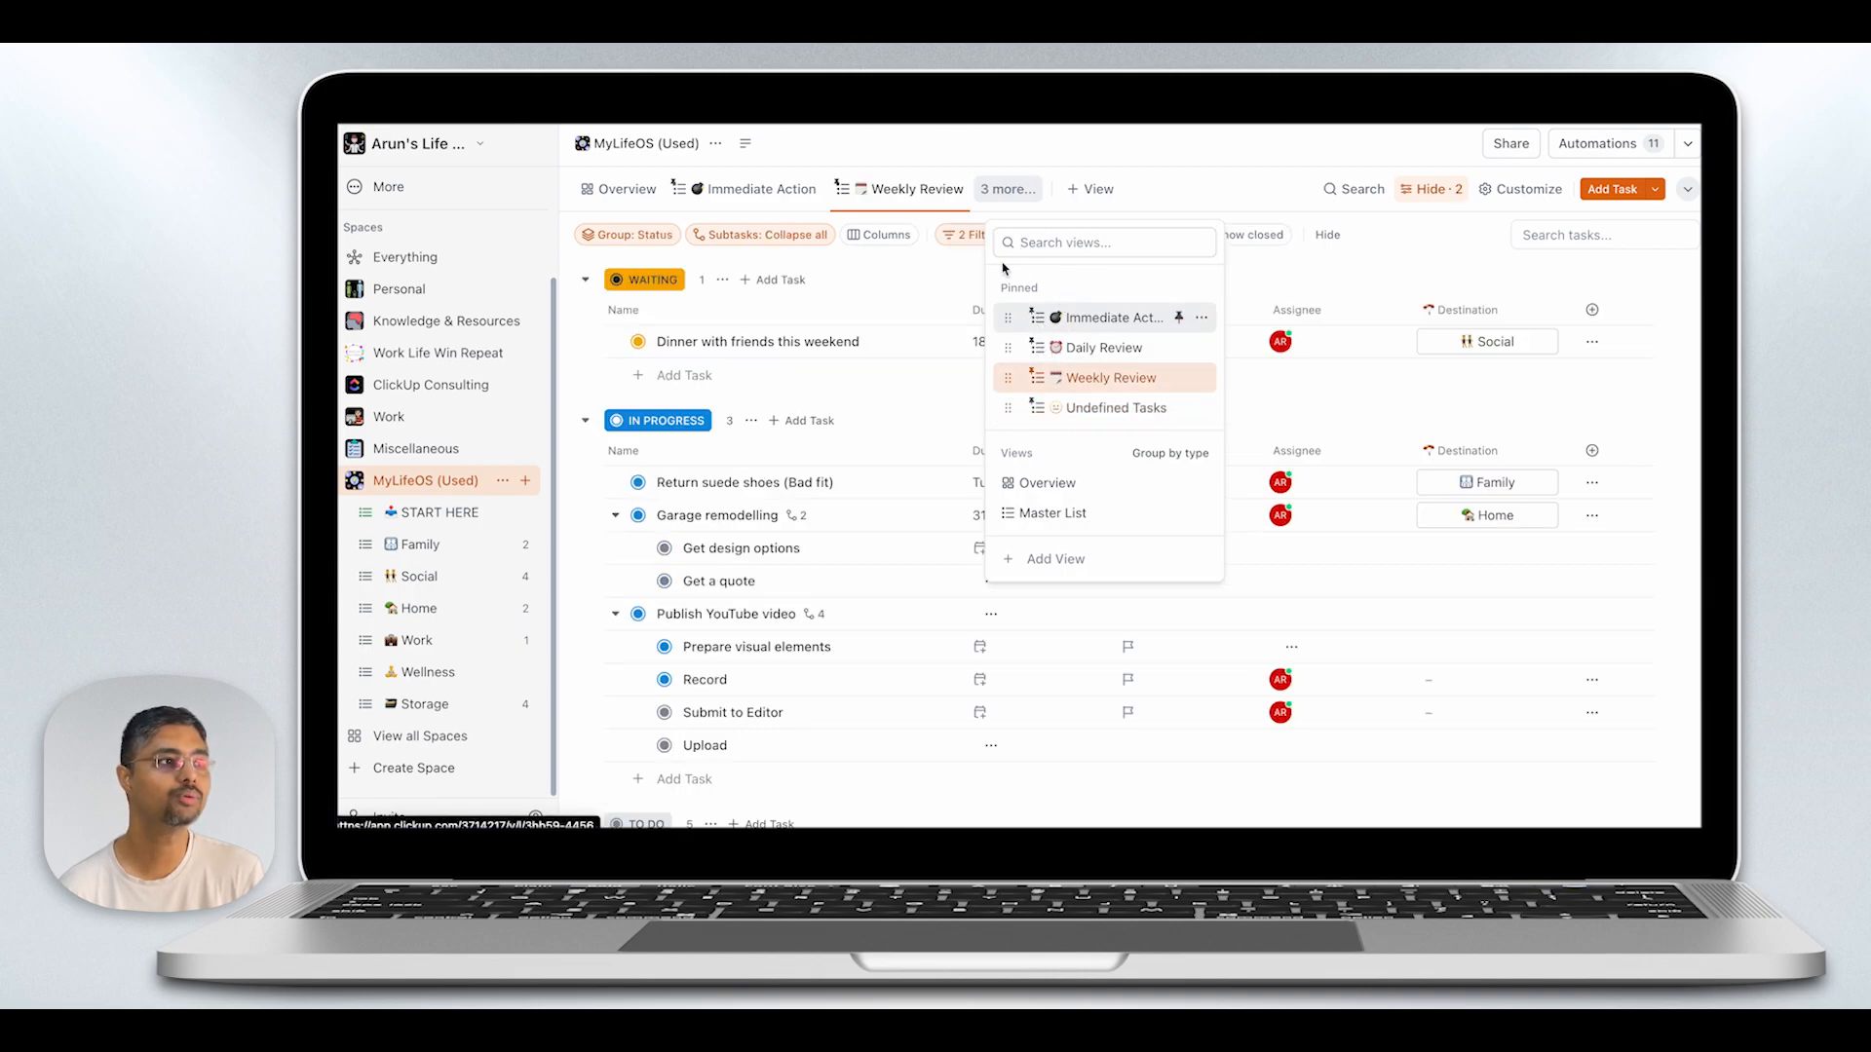
pyautogui.scroll(-1, 898, 477)
pyautogui.scroll(-5, 899, 482)
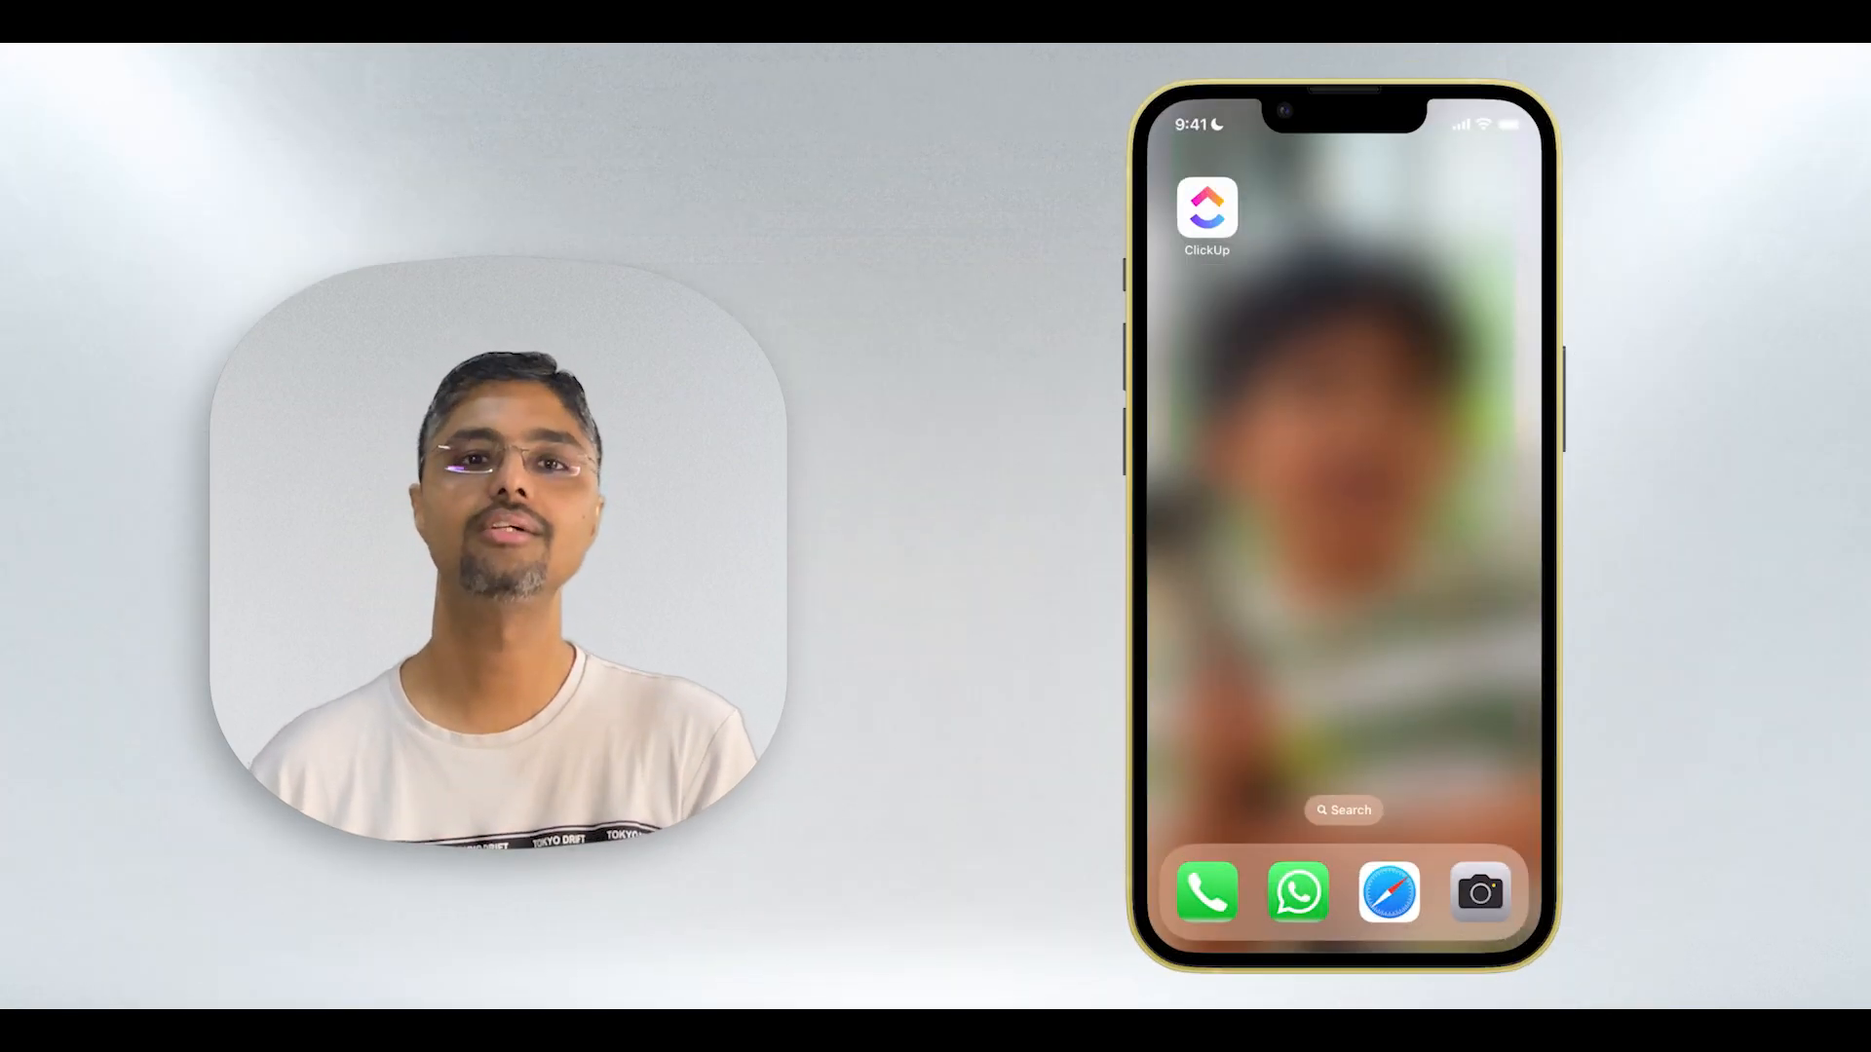
# - In the ClickUp mobile app, create a task named "Remember to add details to video" in the START HERE list
pyautogui.click(1207, 208)
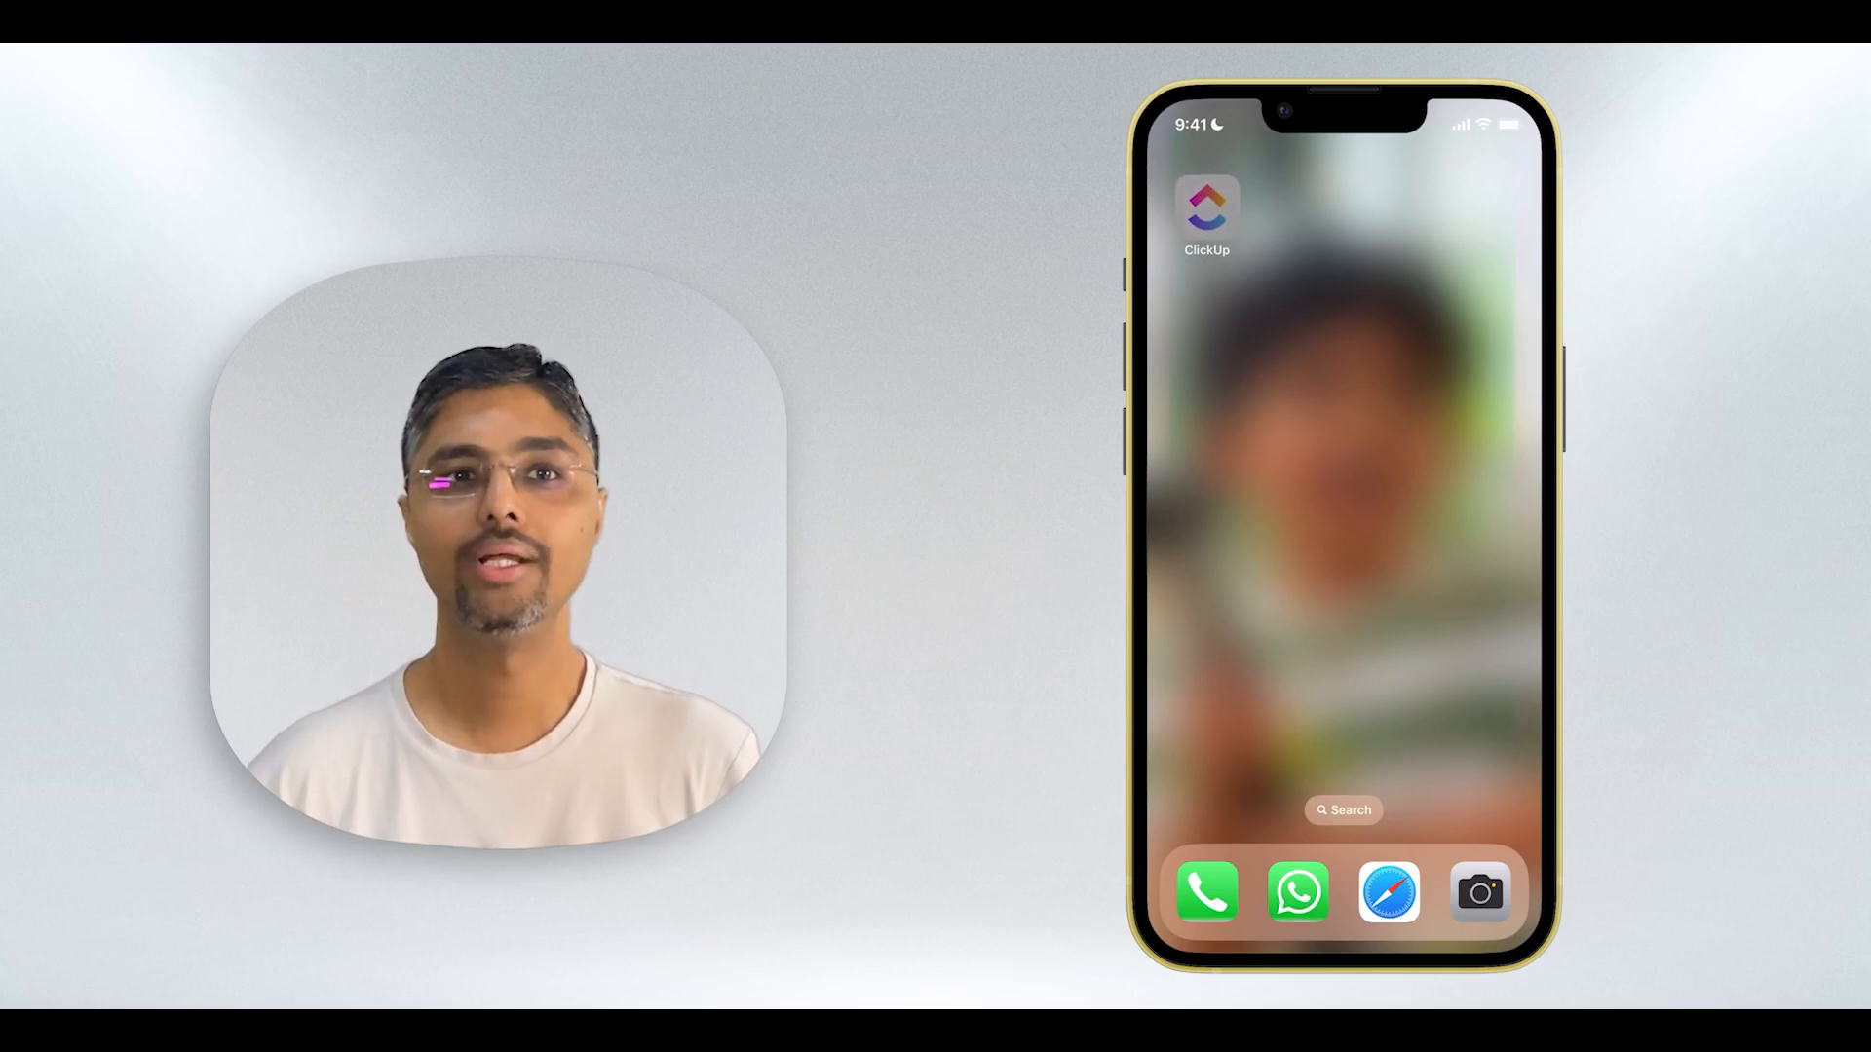
pyautogui.click(1258, 268)
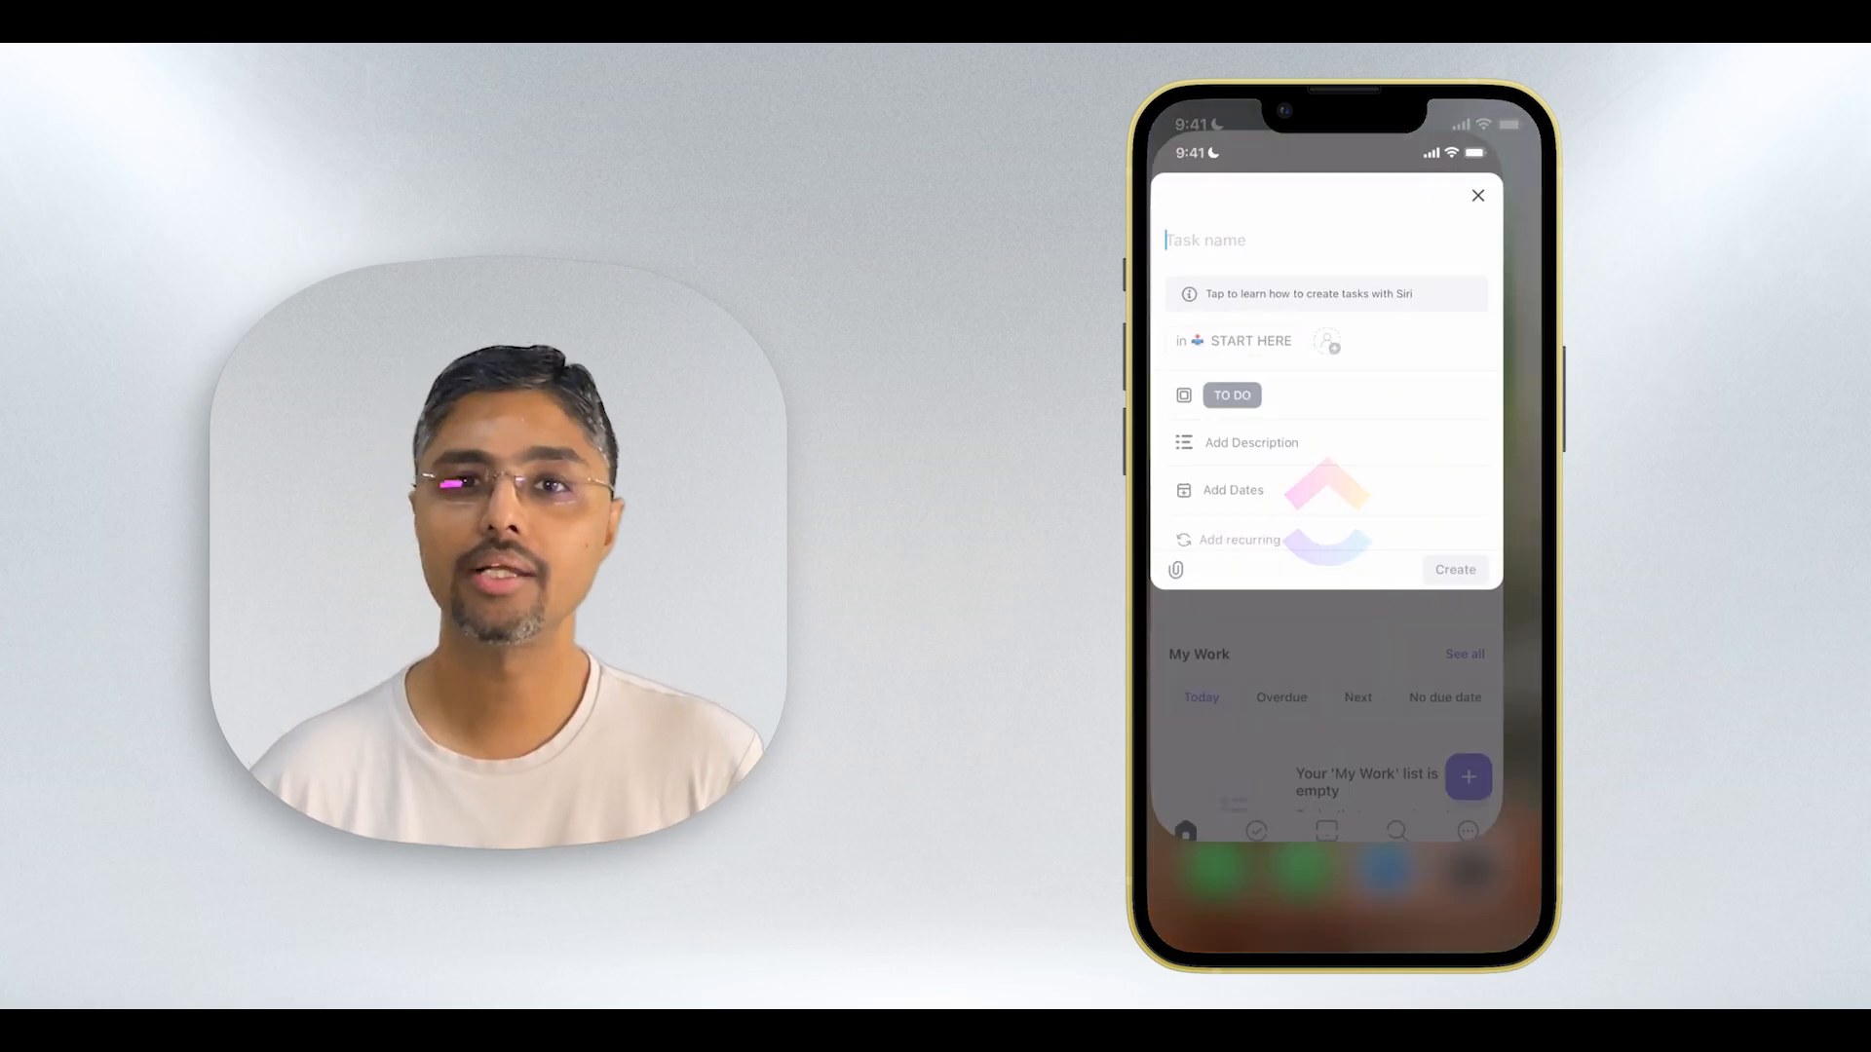
pyautogui.write('Remem')
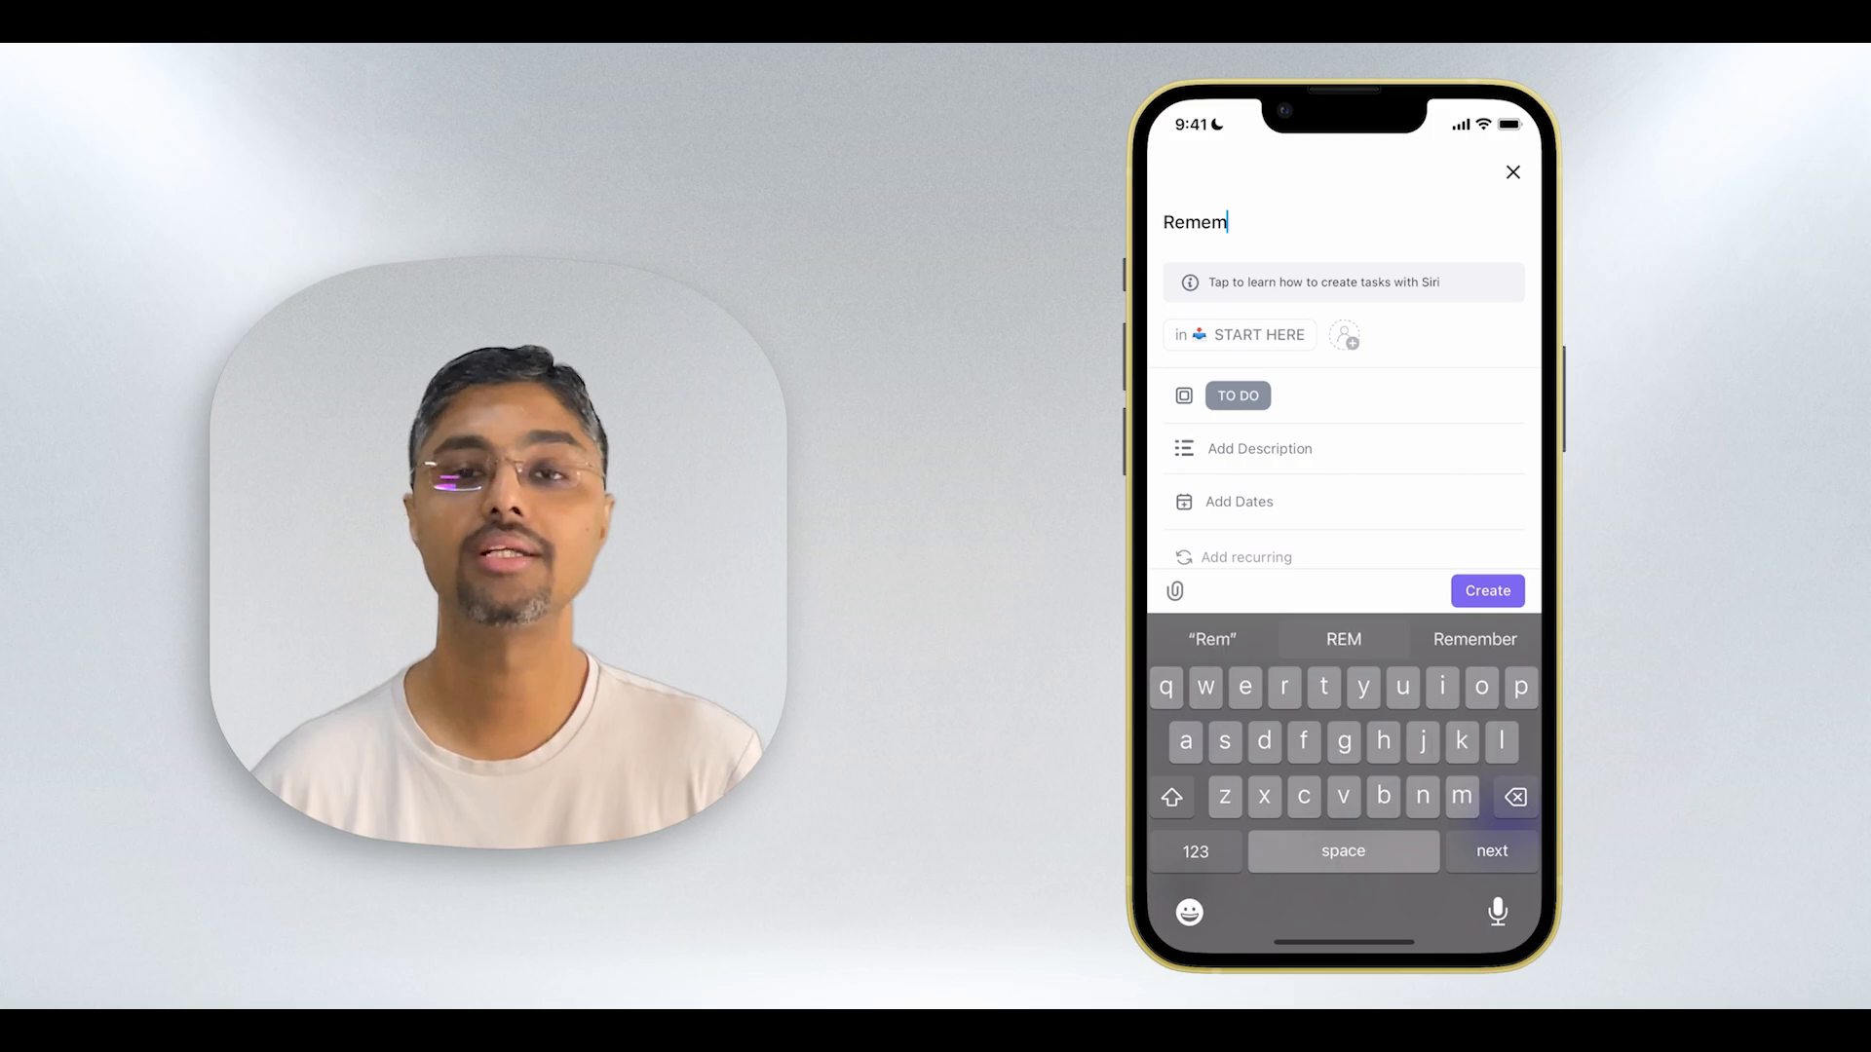
pyautogui.write('ber to add')
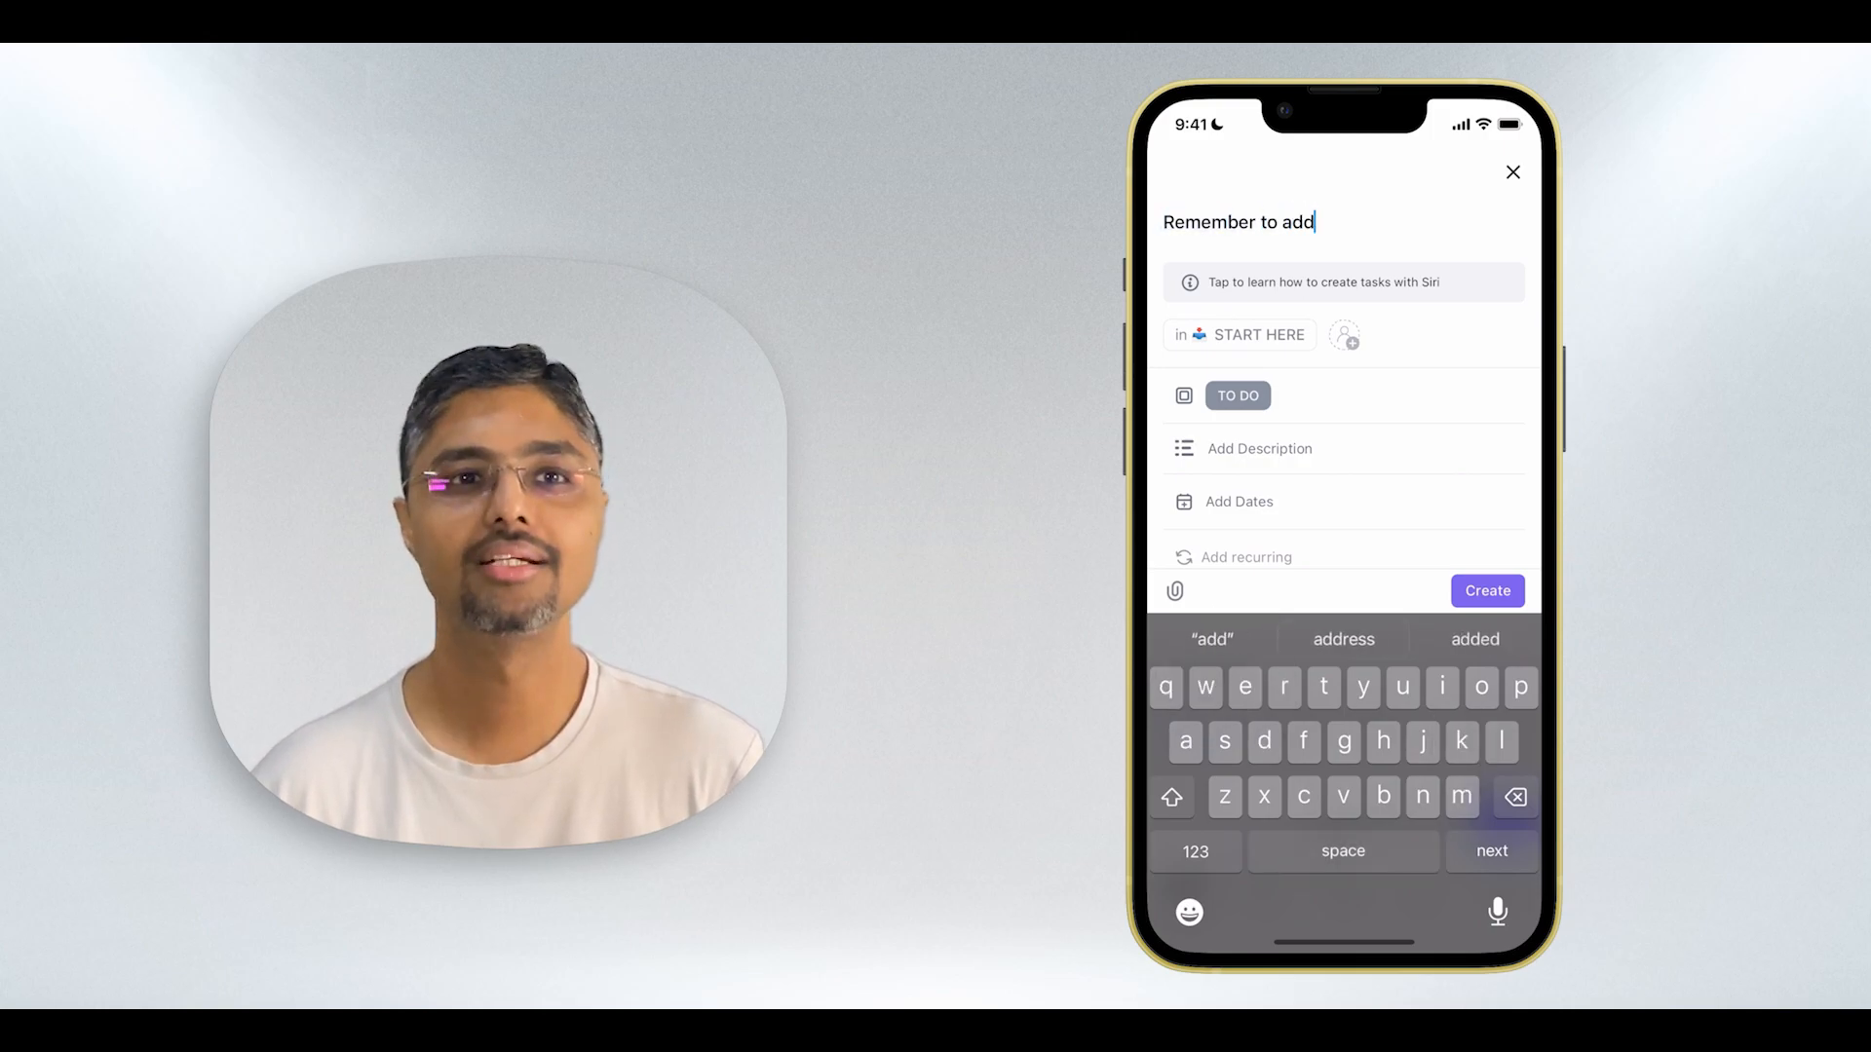
pyautogui.write(' details to ')
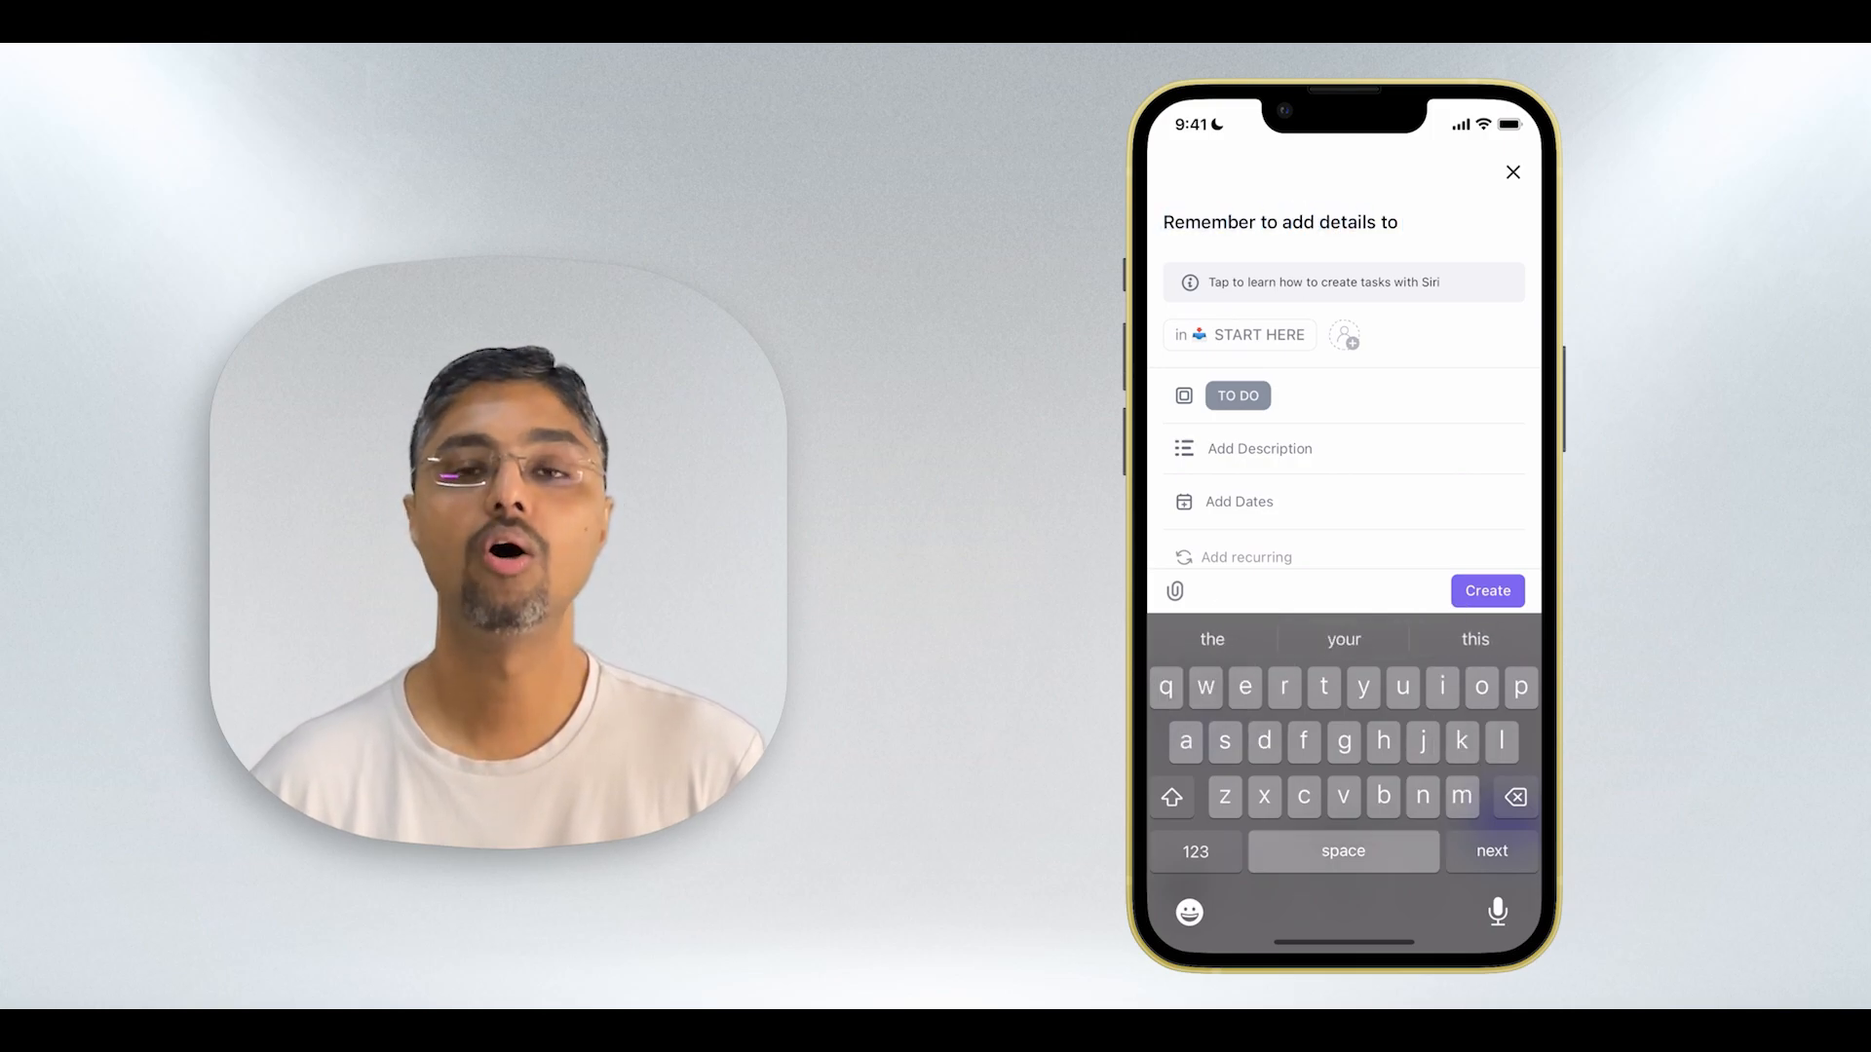
pyautogui.write('video')
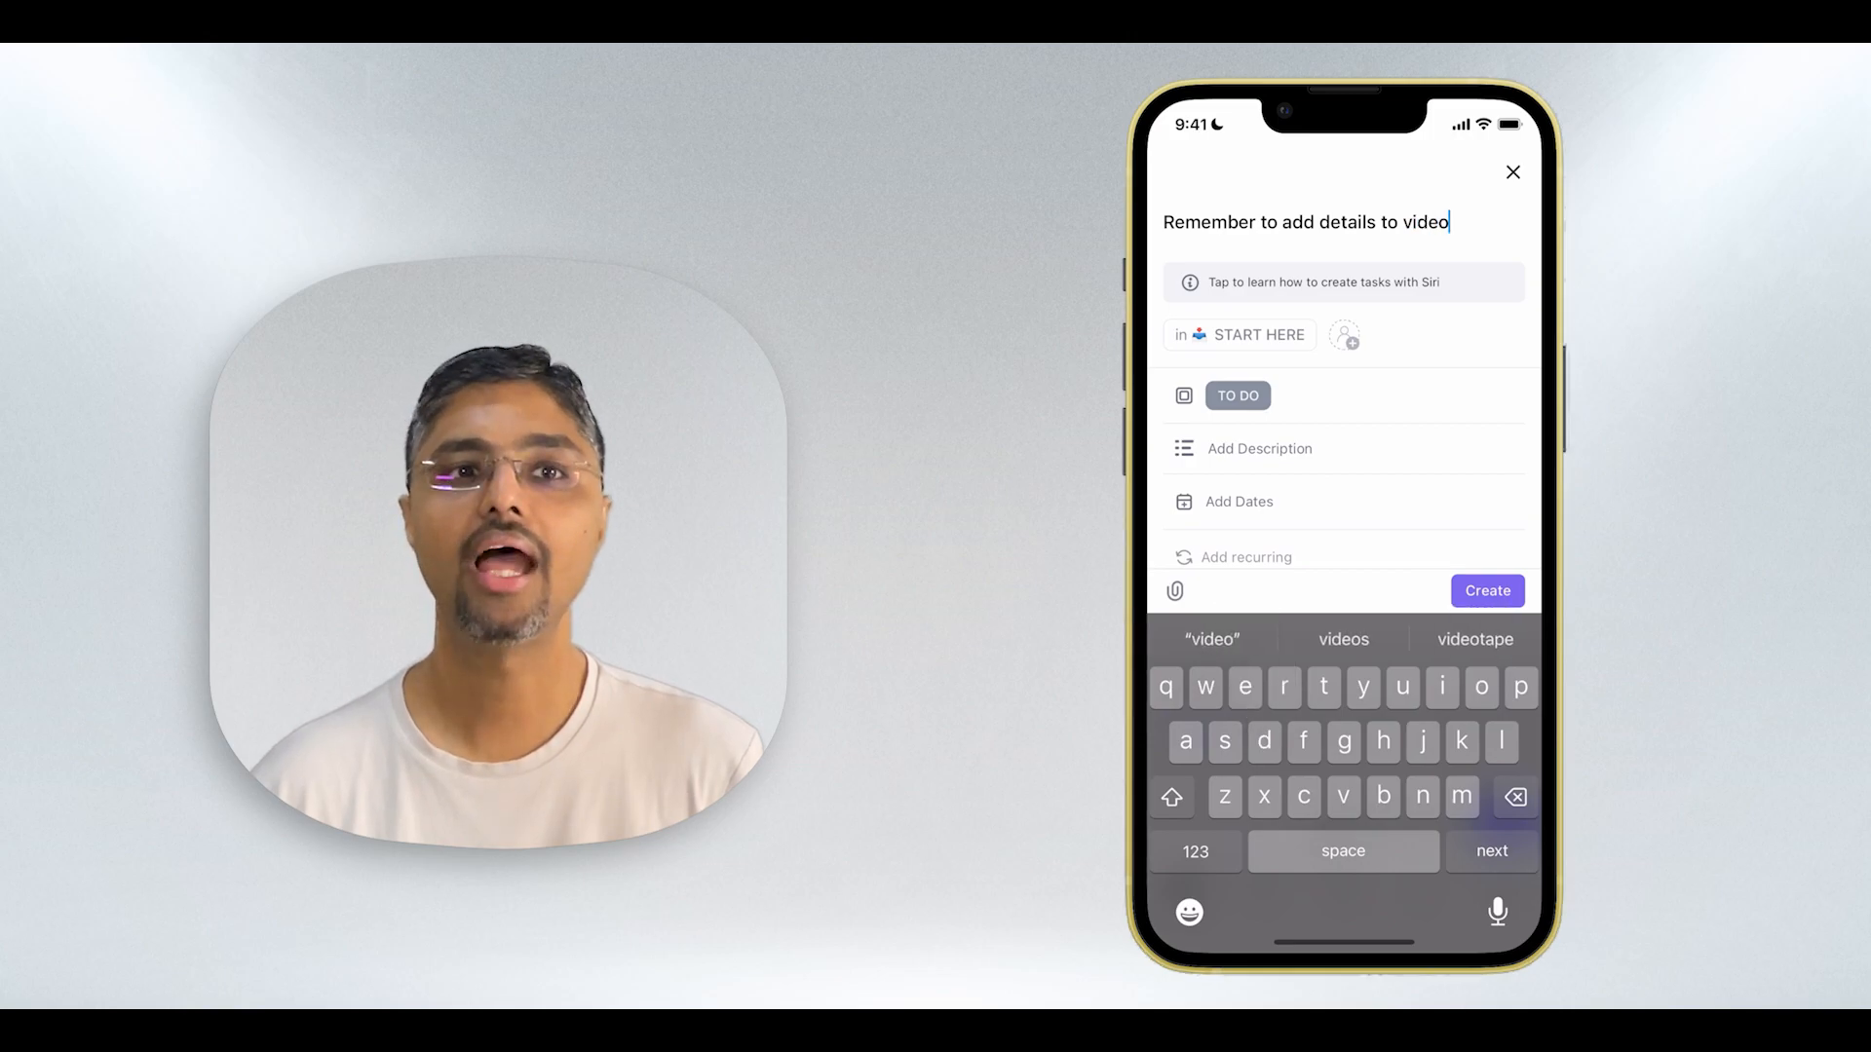
pyautogui.click(1488, 591)
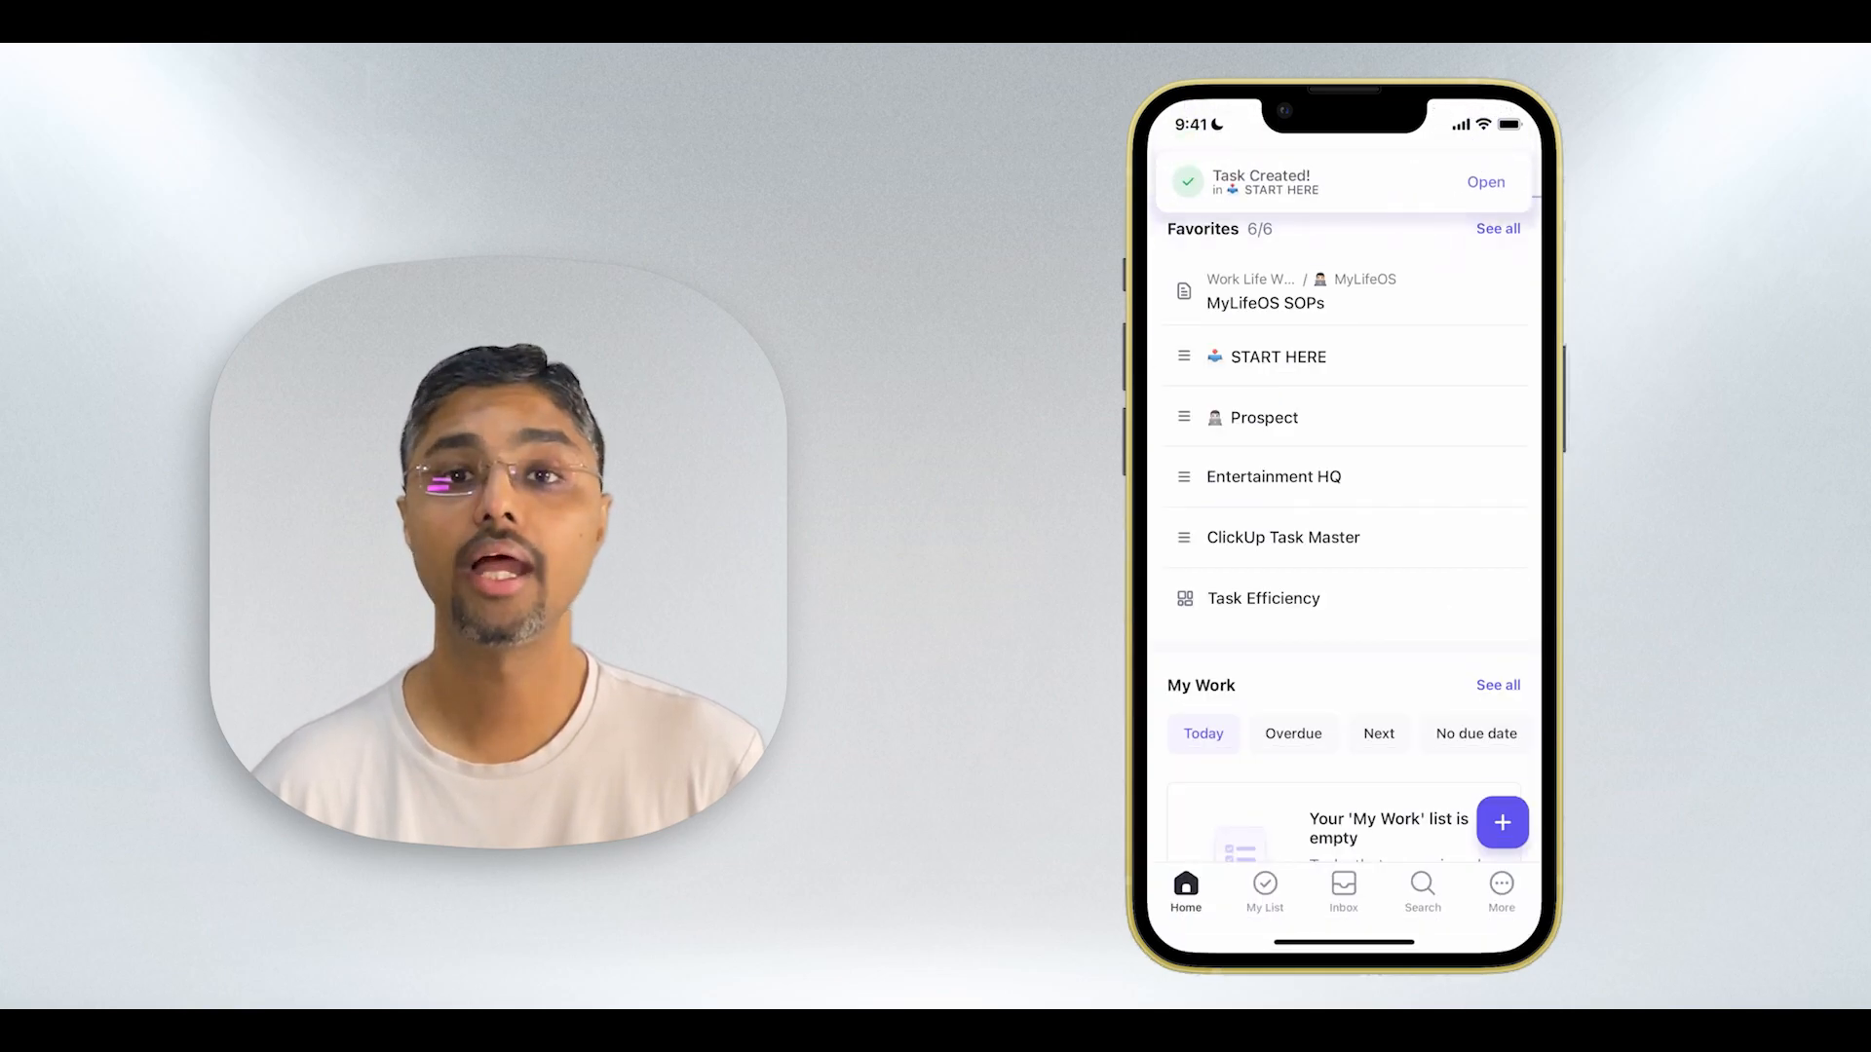
# - Open the newly created task and set its status to In Progress
pyautogui.click(1486, 182)
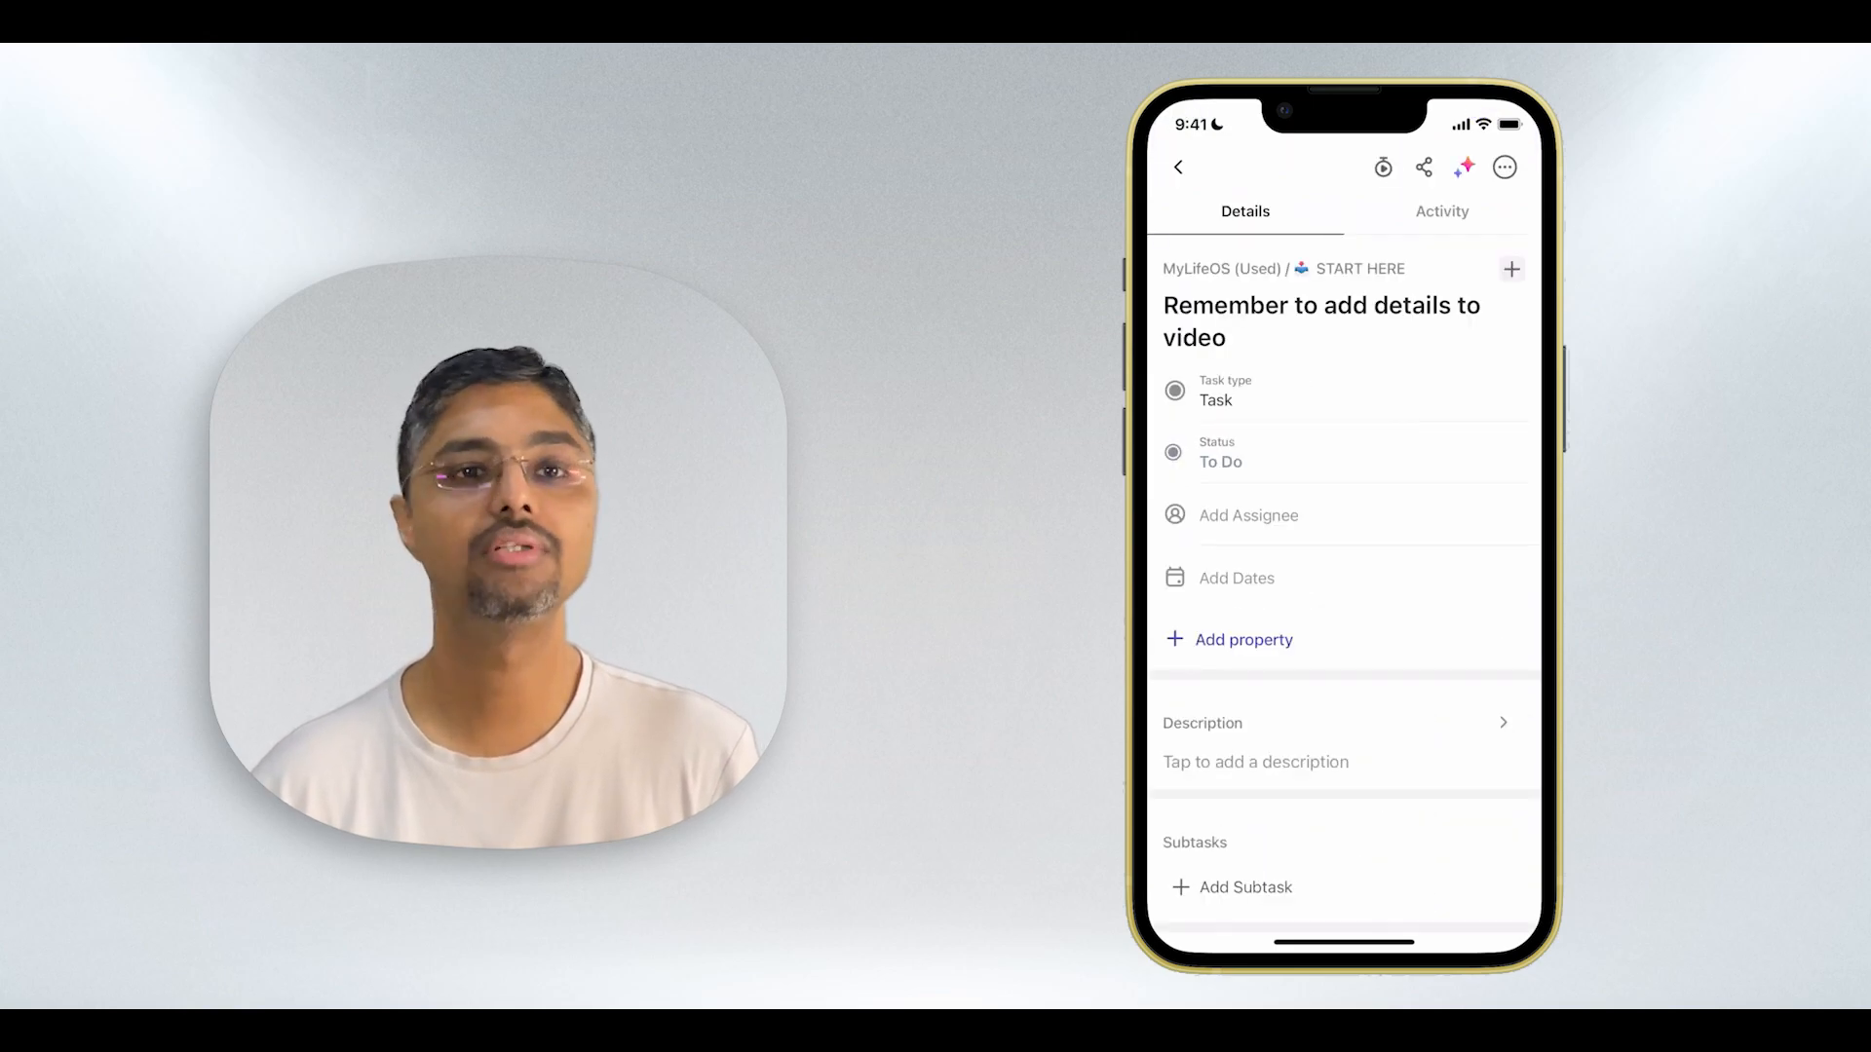
pyautogui.click(1221, 453)
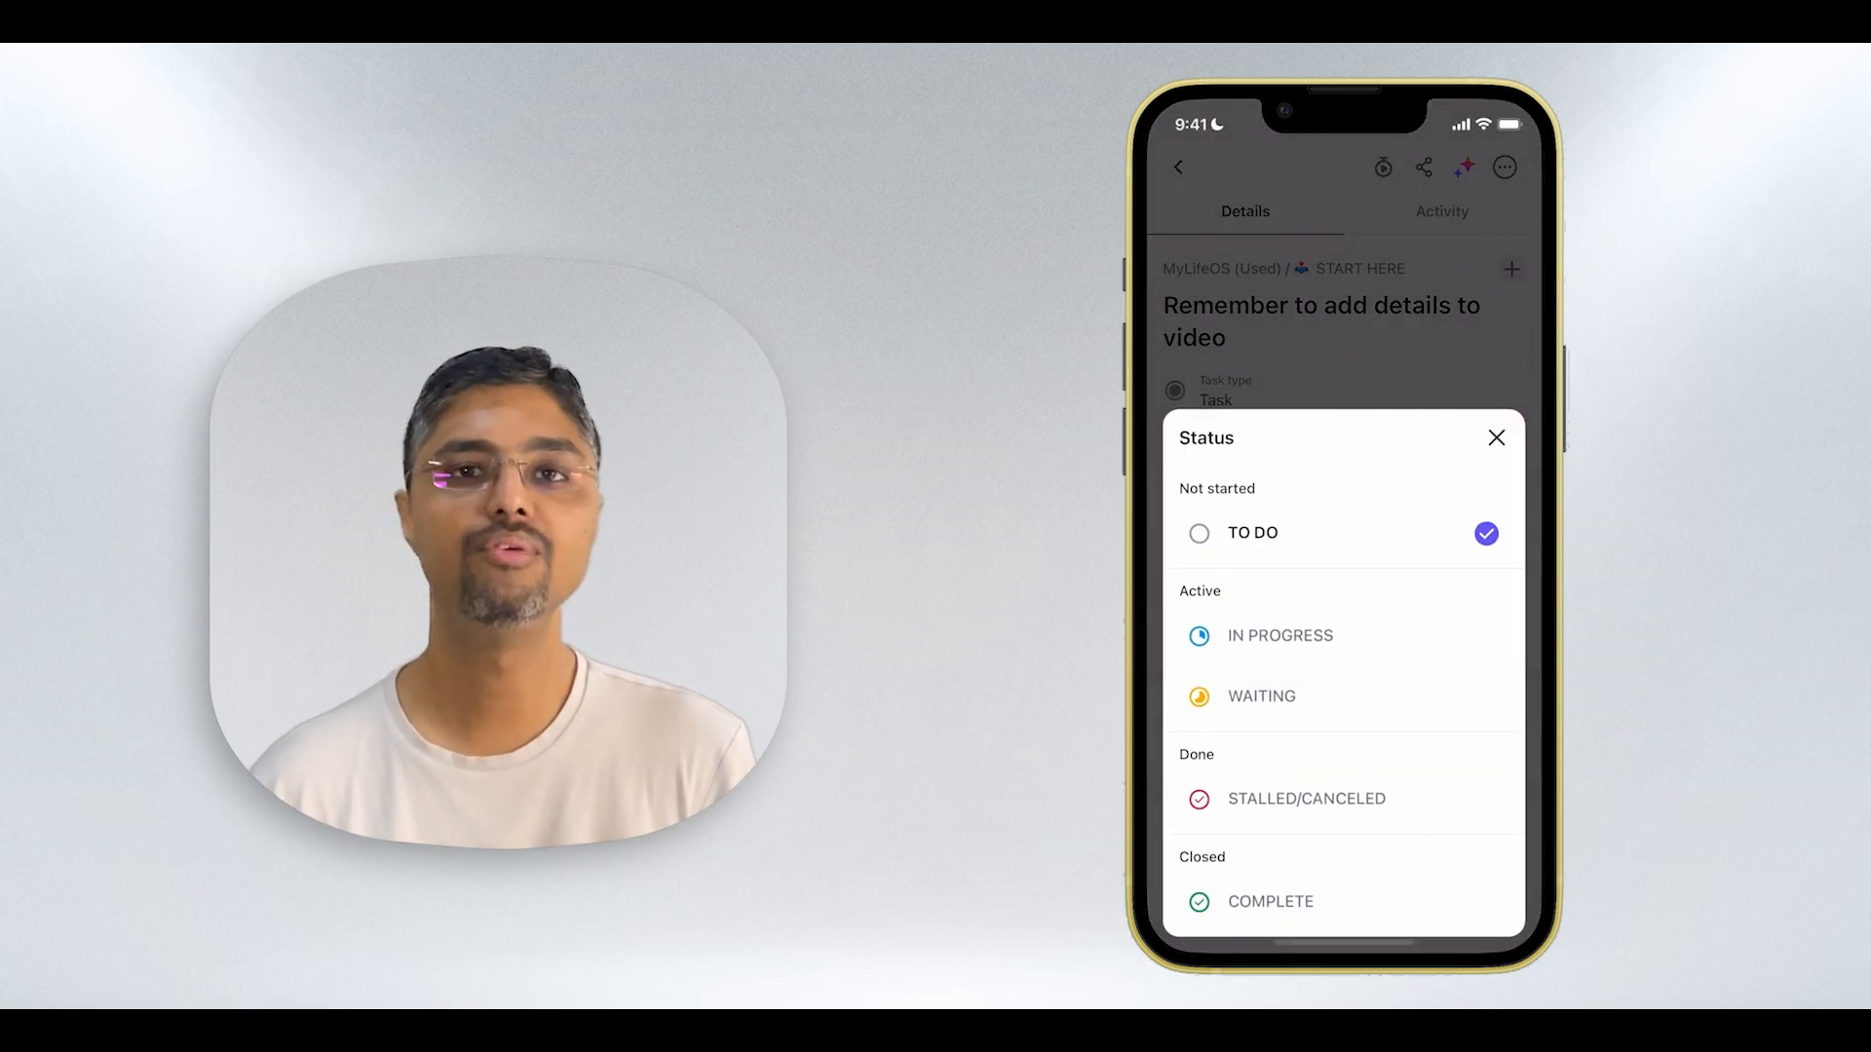
pyautogui.click(1282, 636)
# - Assign the task to the account owner and set its due date to May 27
pyautogui.click(1249, 516)
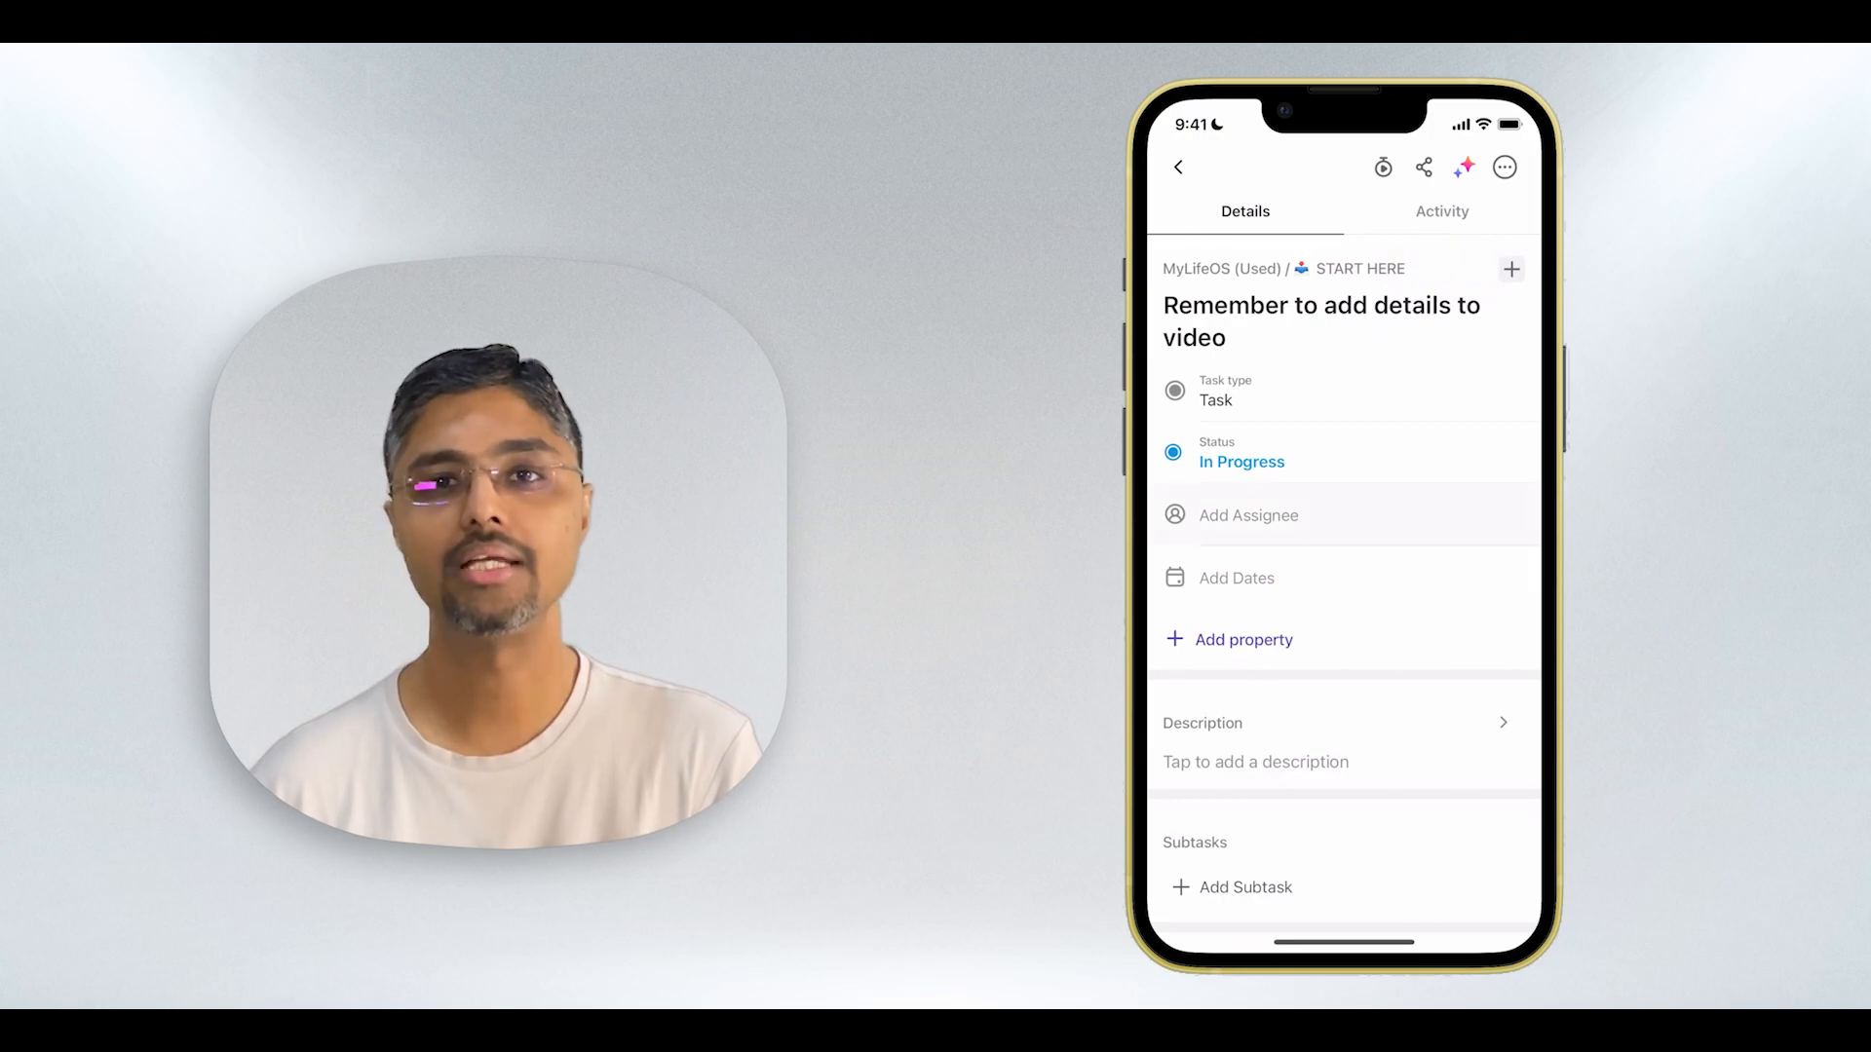
pyautogui.click(1238, 349)
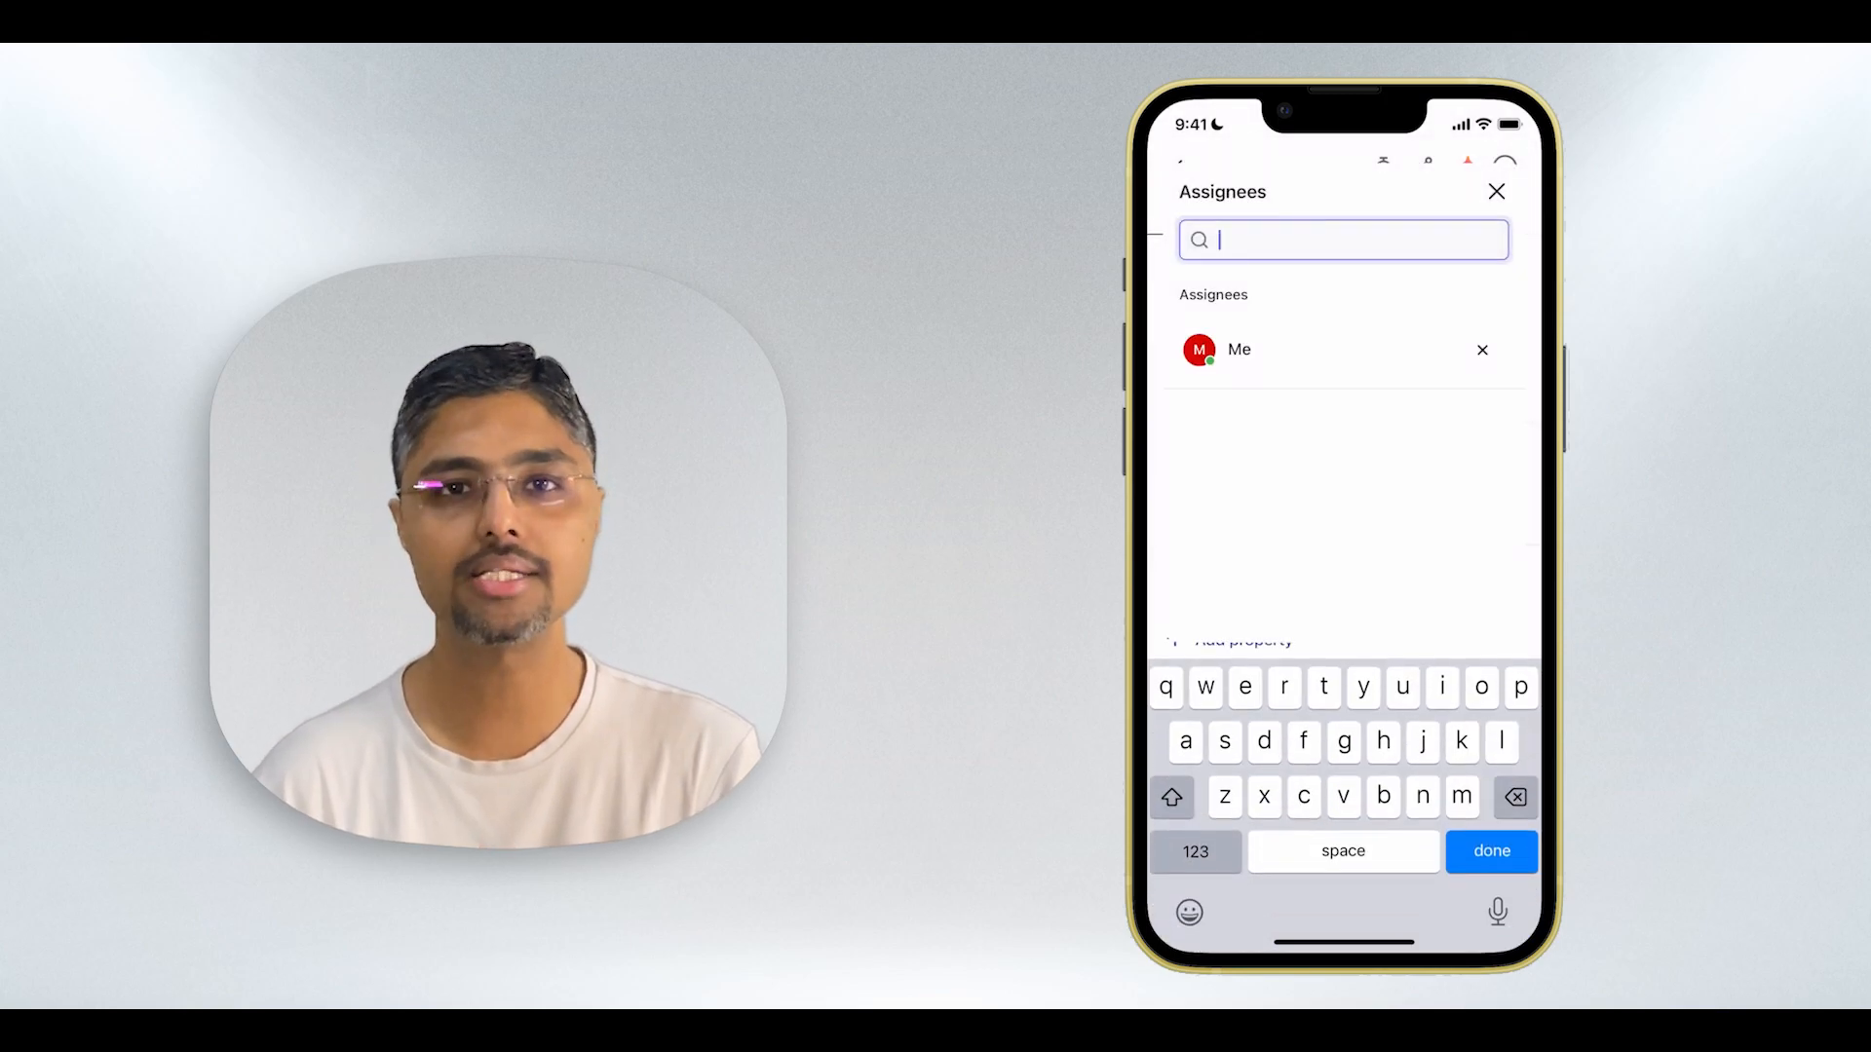
pyautogui.click(1492, 852)
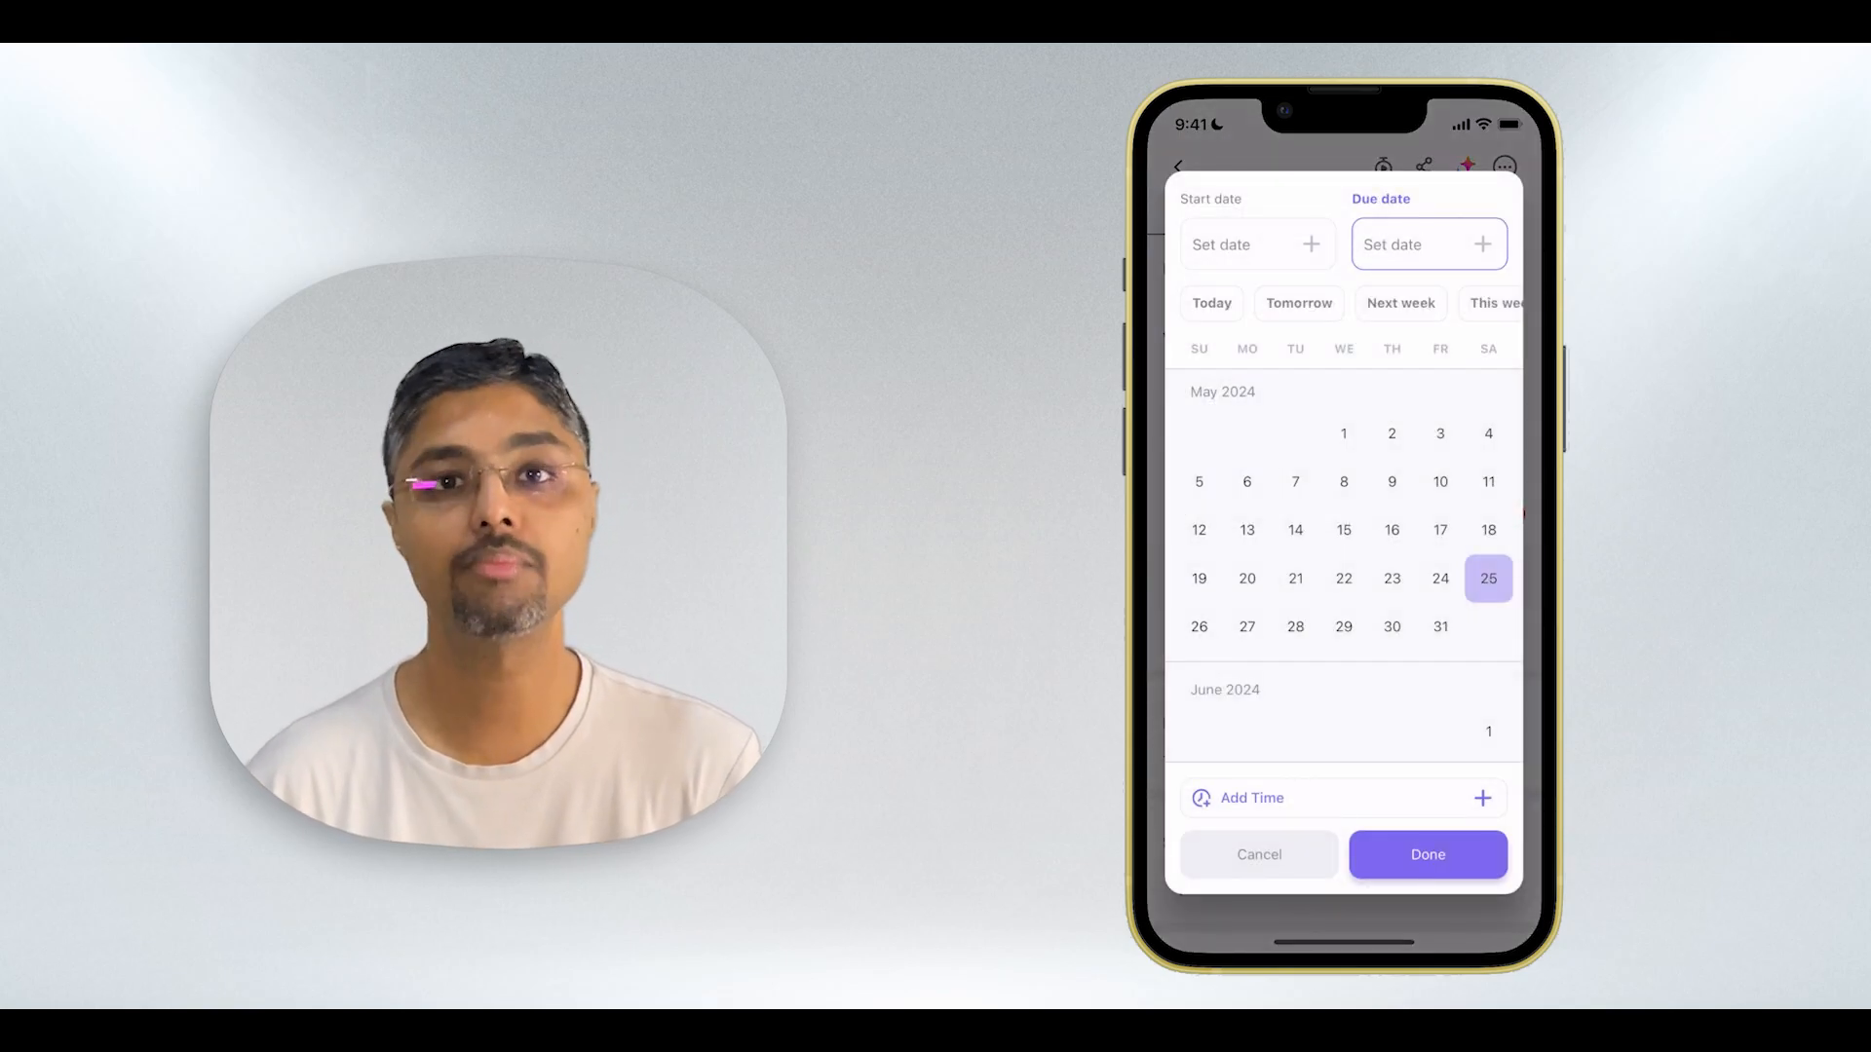
pyautogui.click(1247, 627)
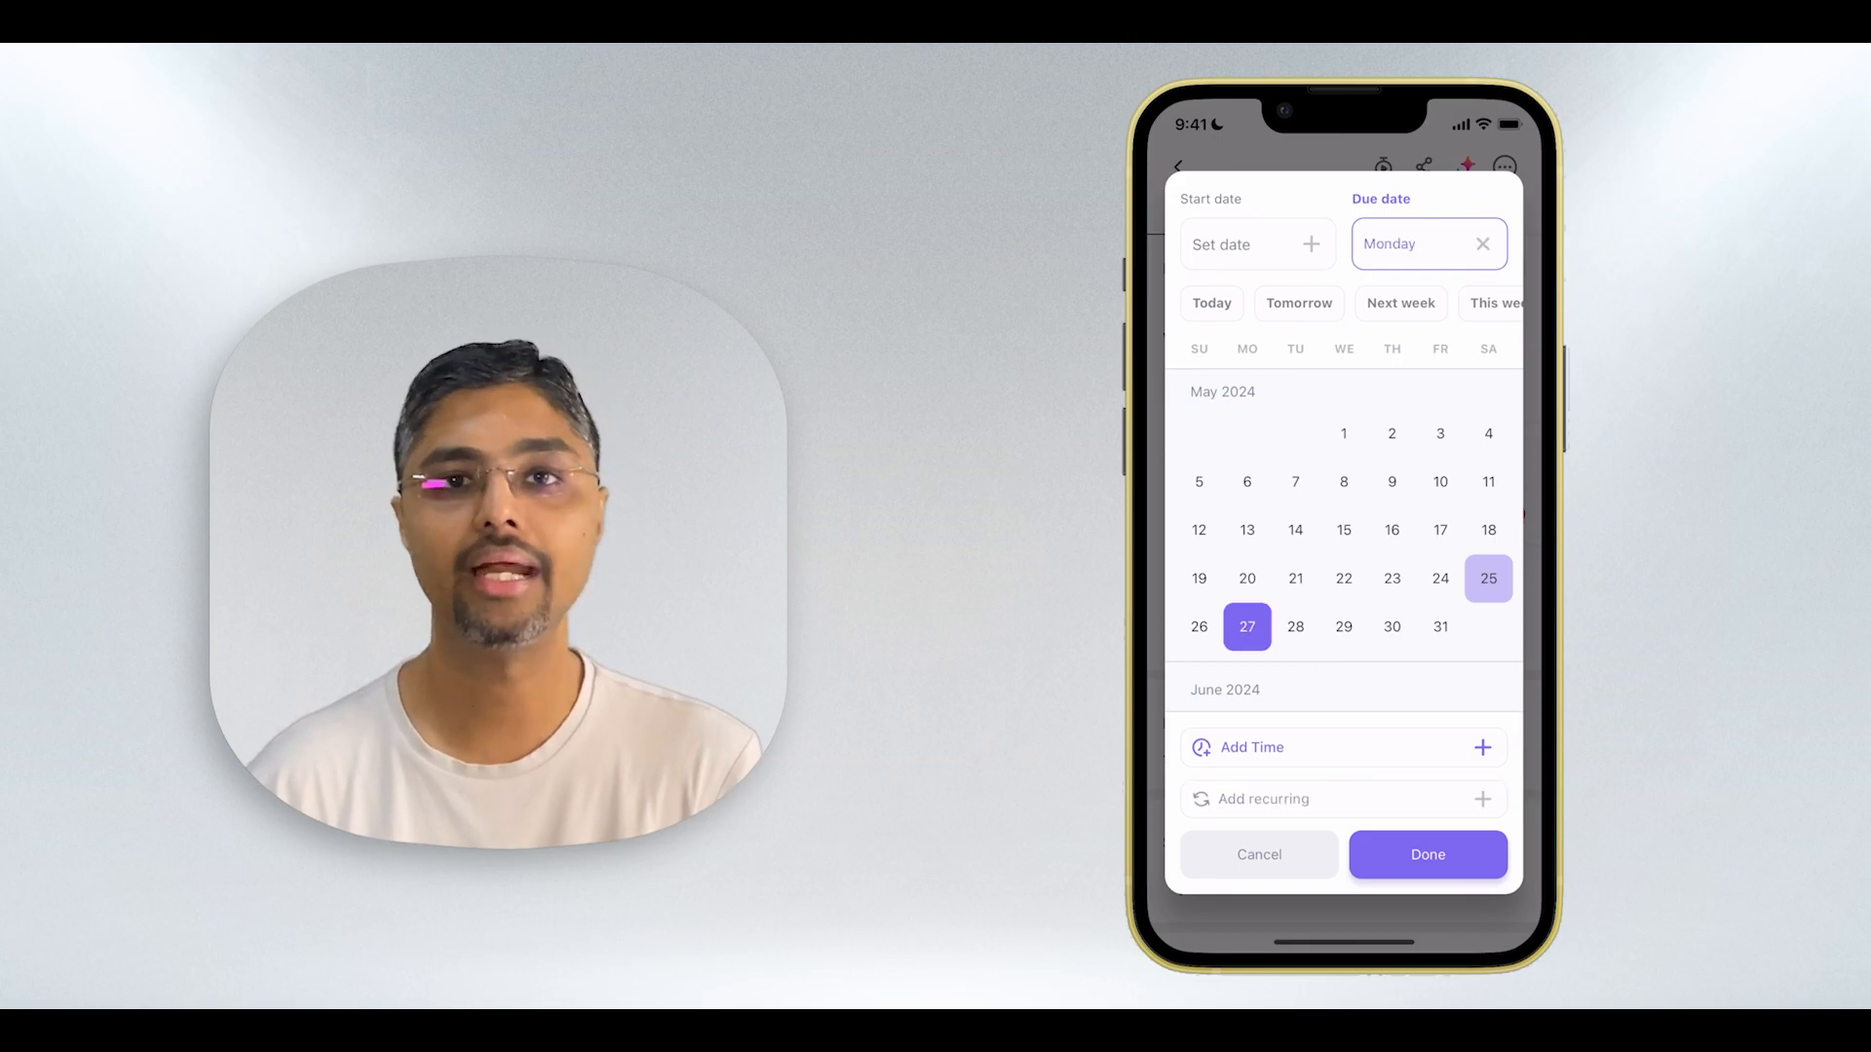
pyautogui.click(1427, 854)
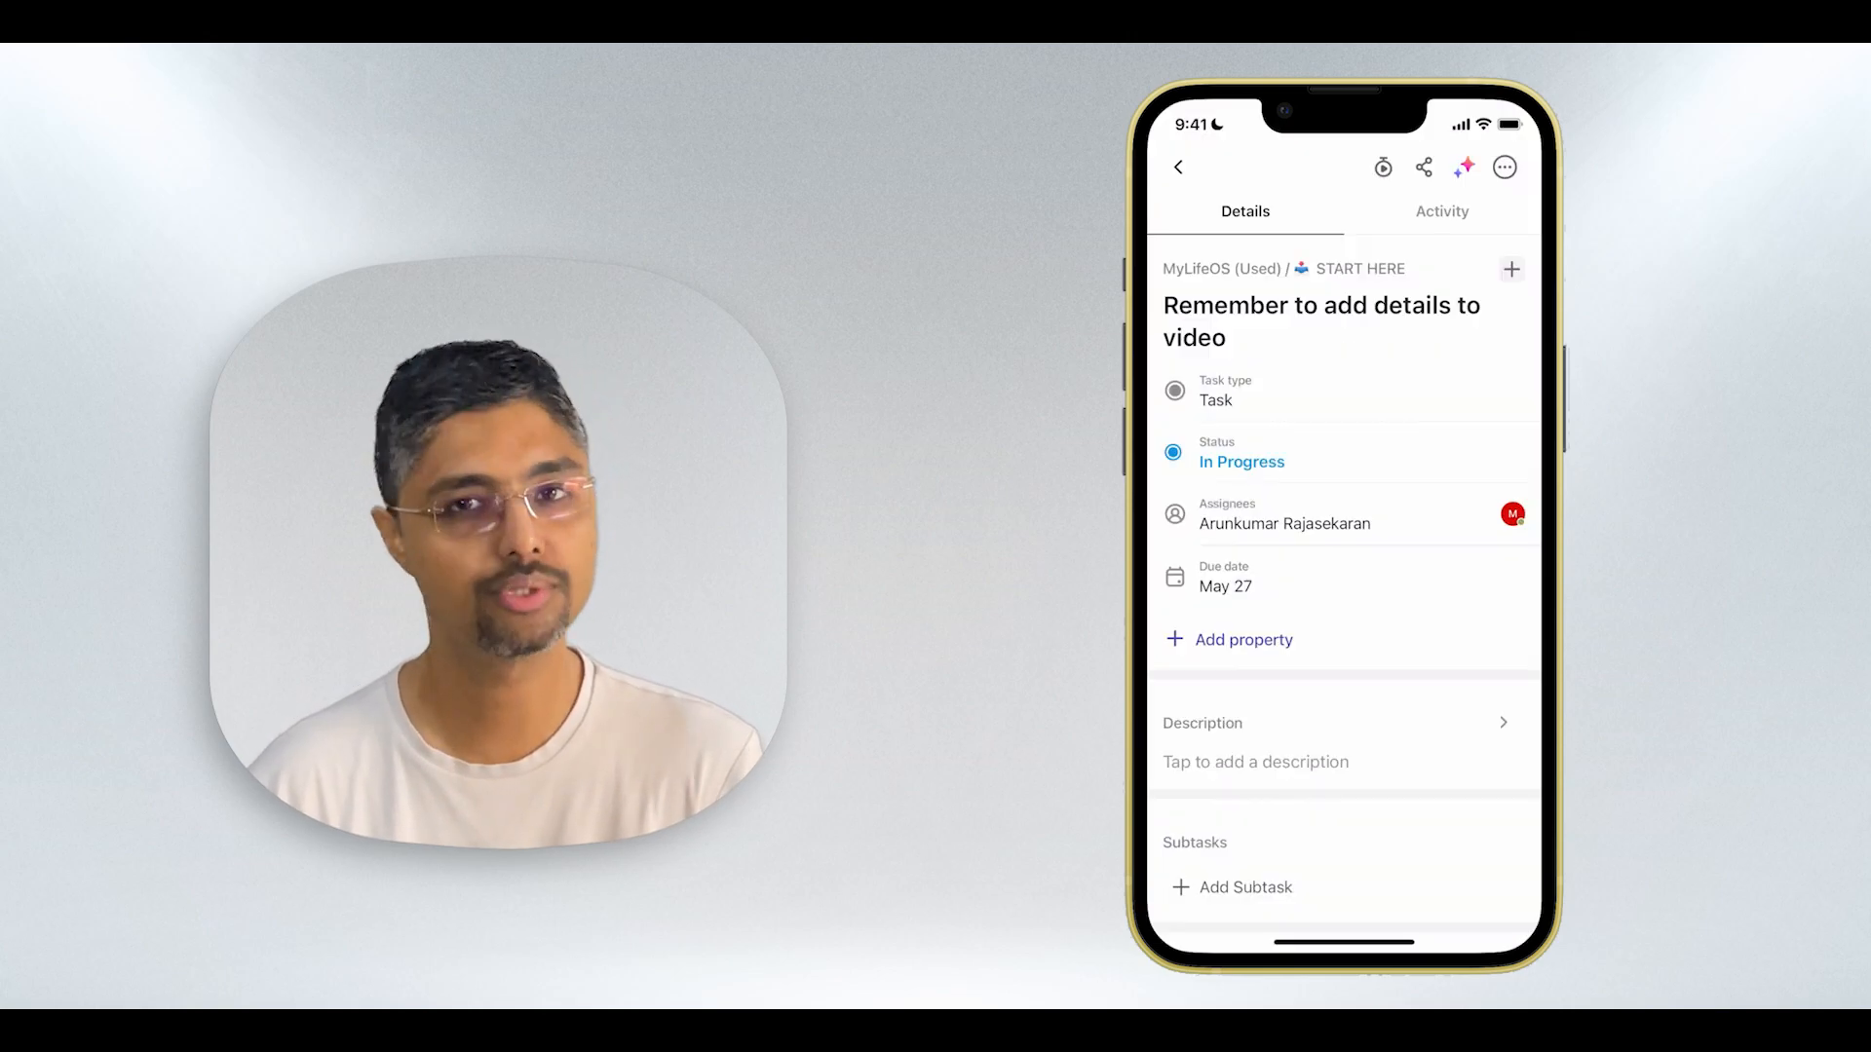